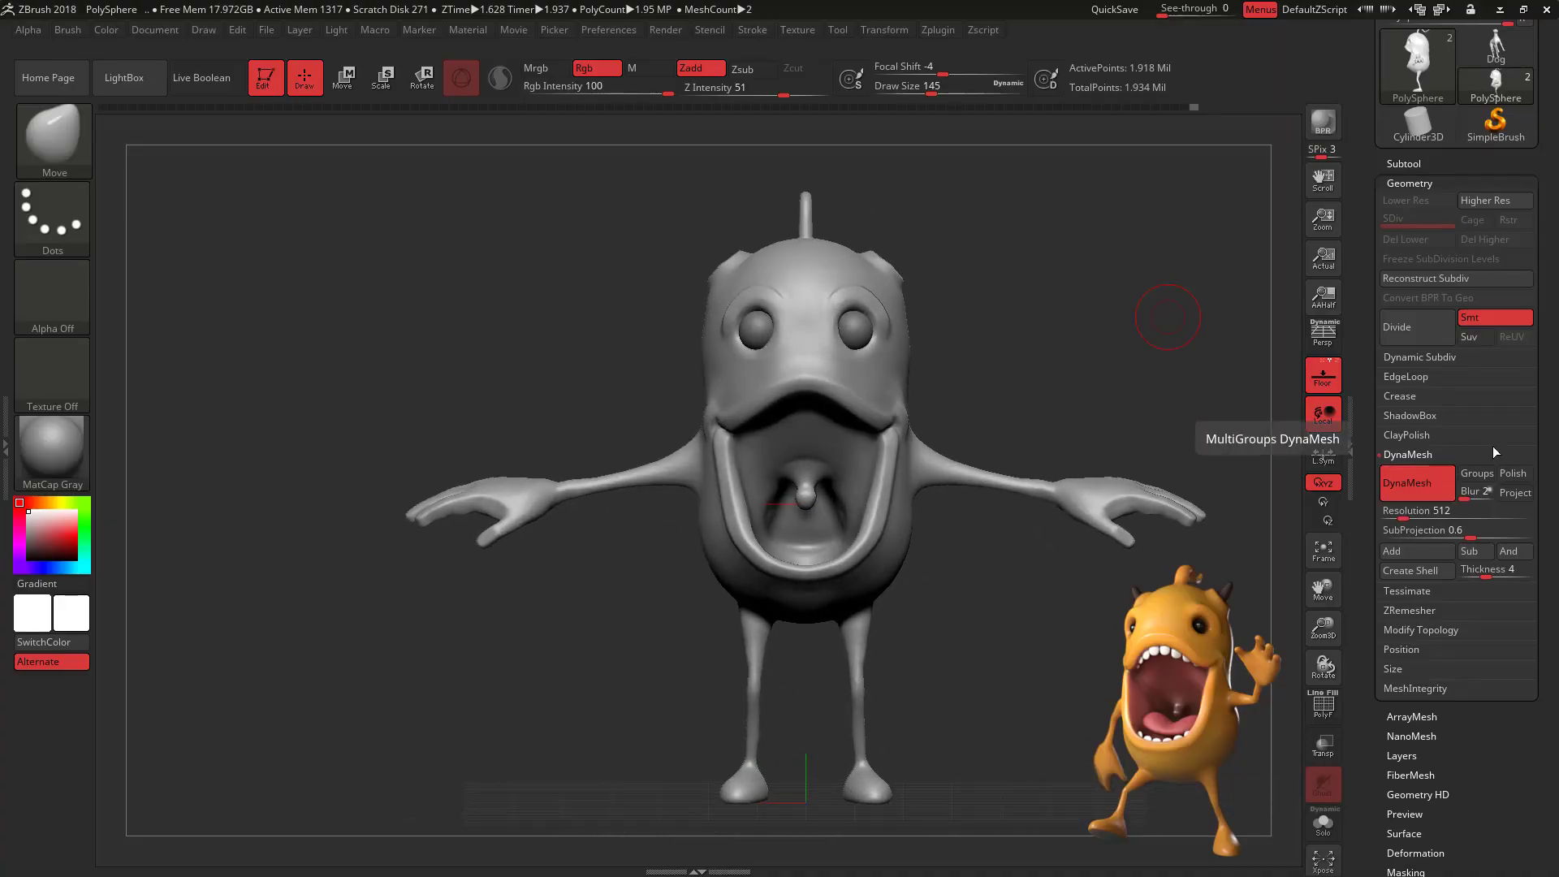
Step: Append a Sphere3D mesh to the character as a new subtool
drag(1549, 385, 1548, 538)
click(1413, 315)
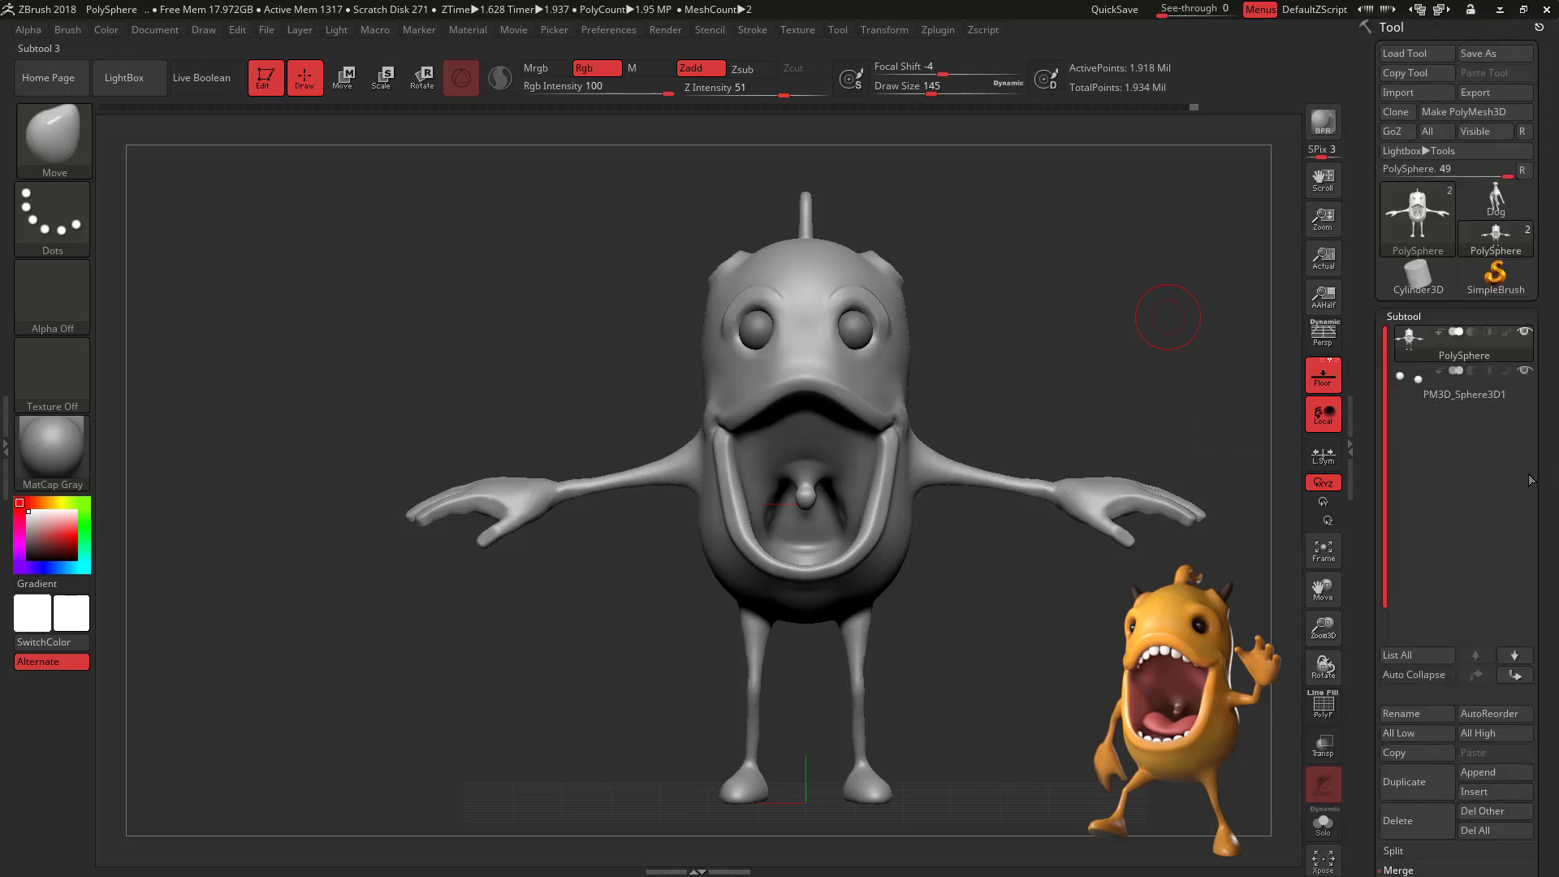
drag(1545, 627, 1542, 564)
click(1499, 697)
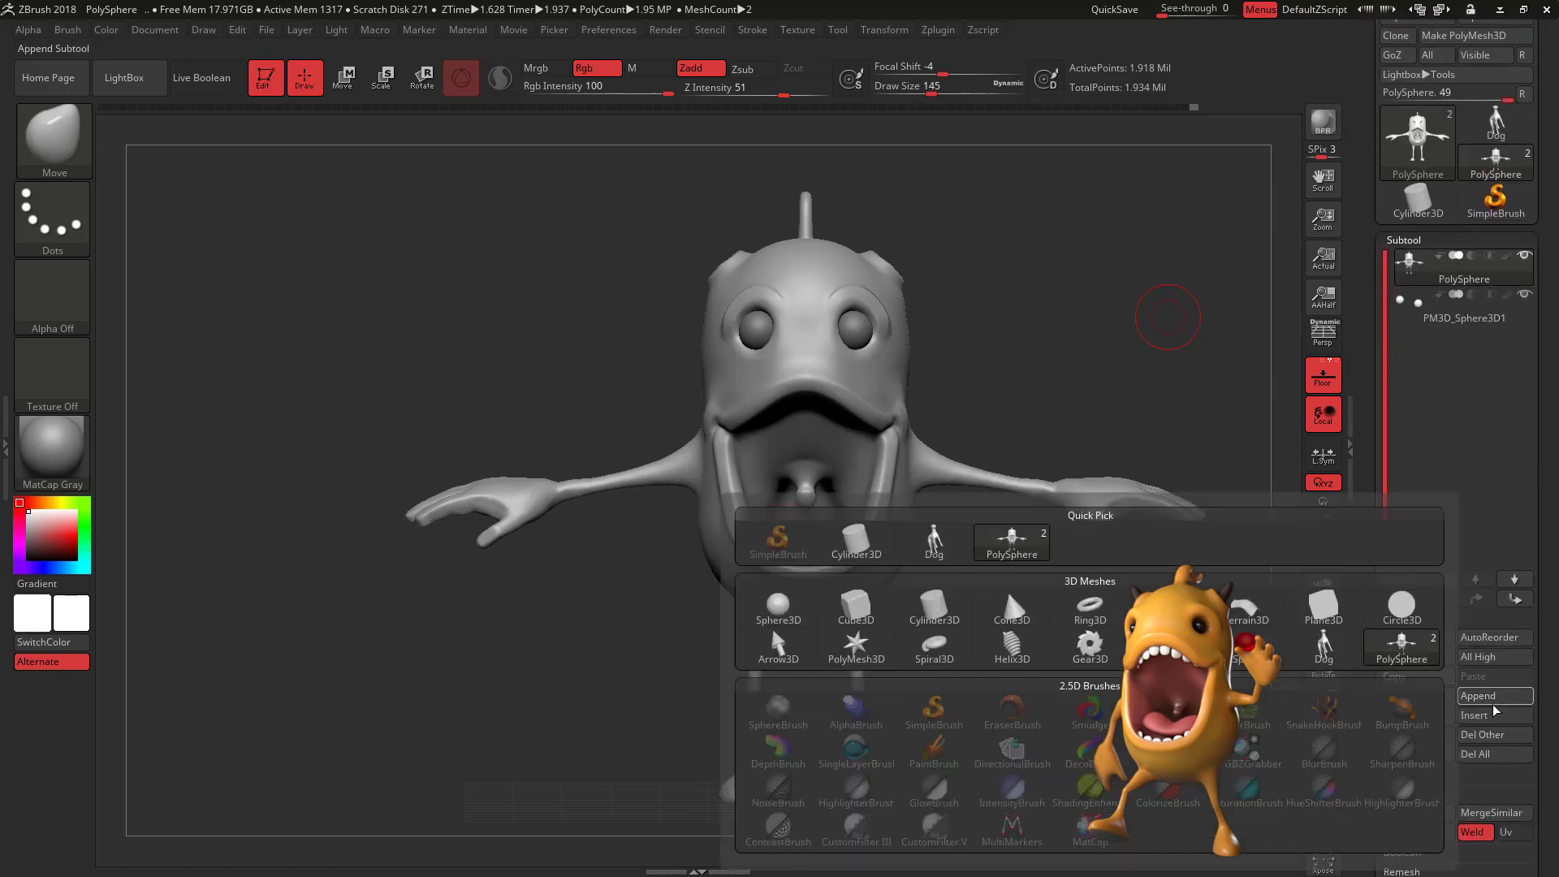
click(1489, 694)
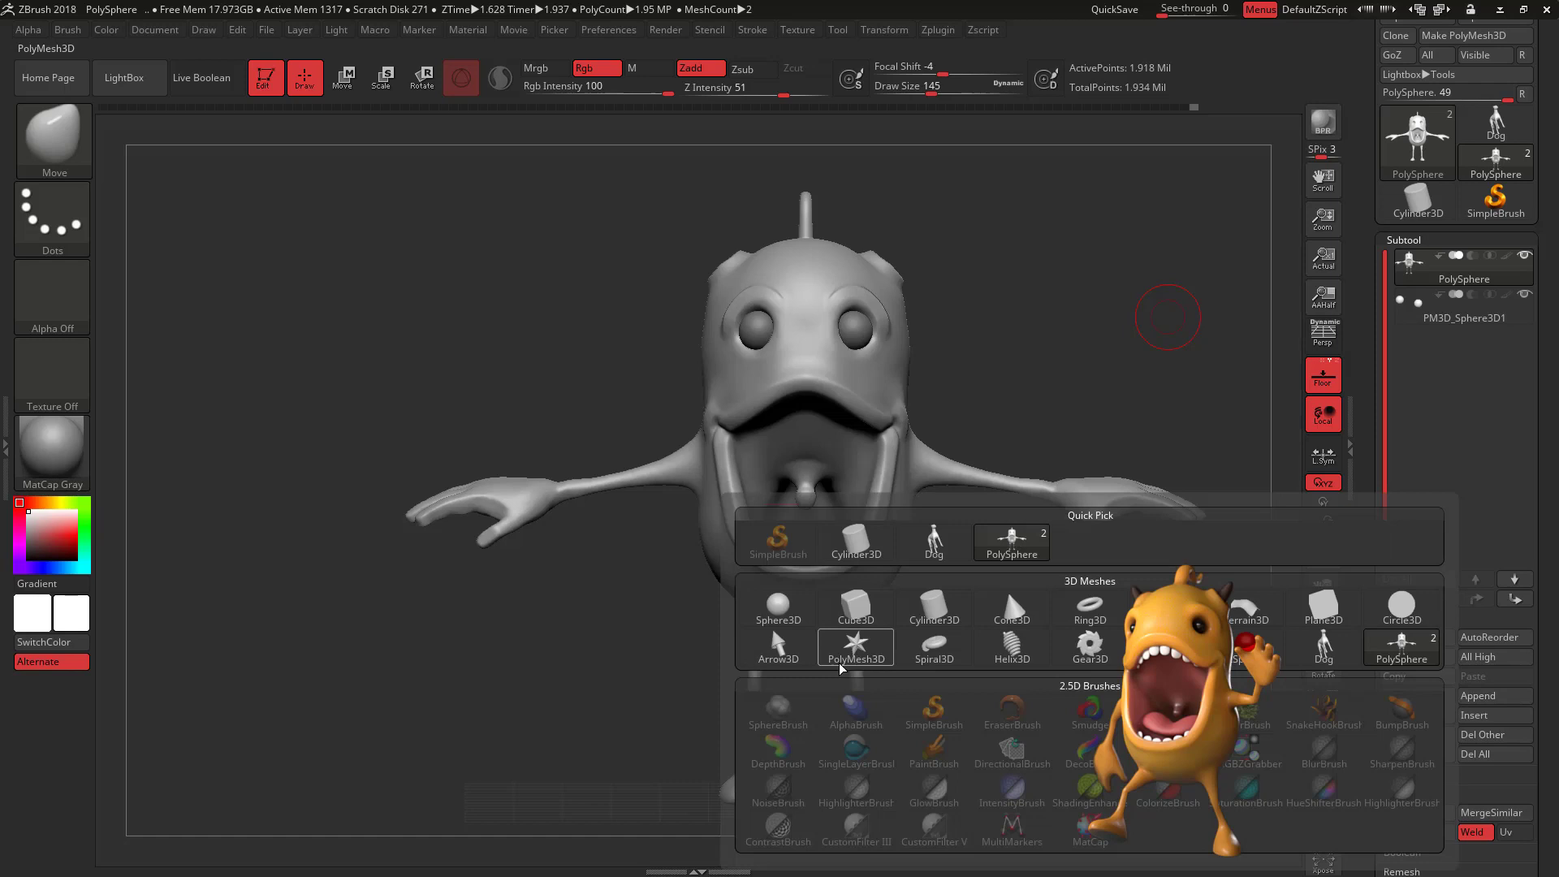
click(778, 605)
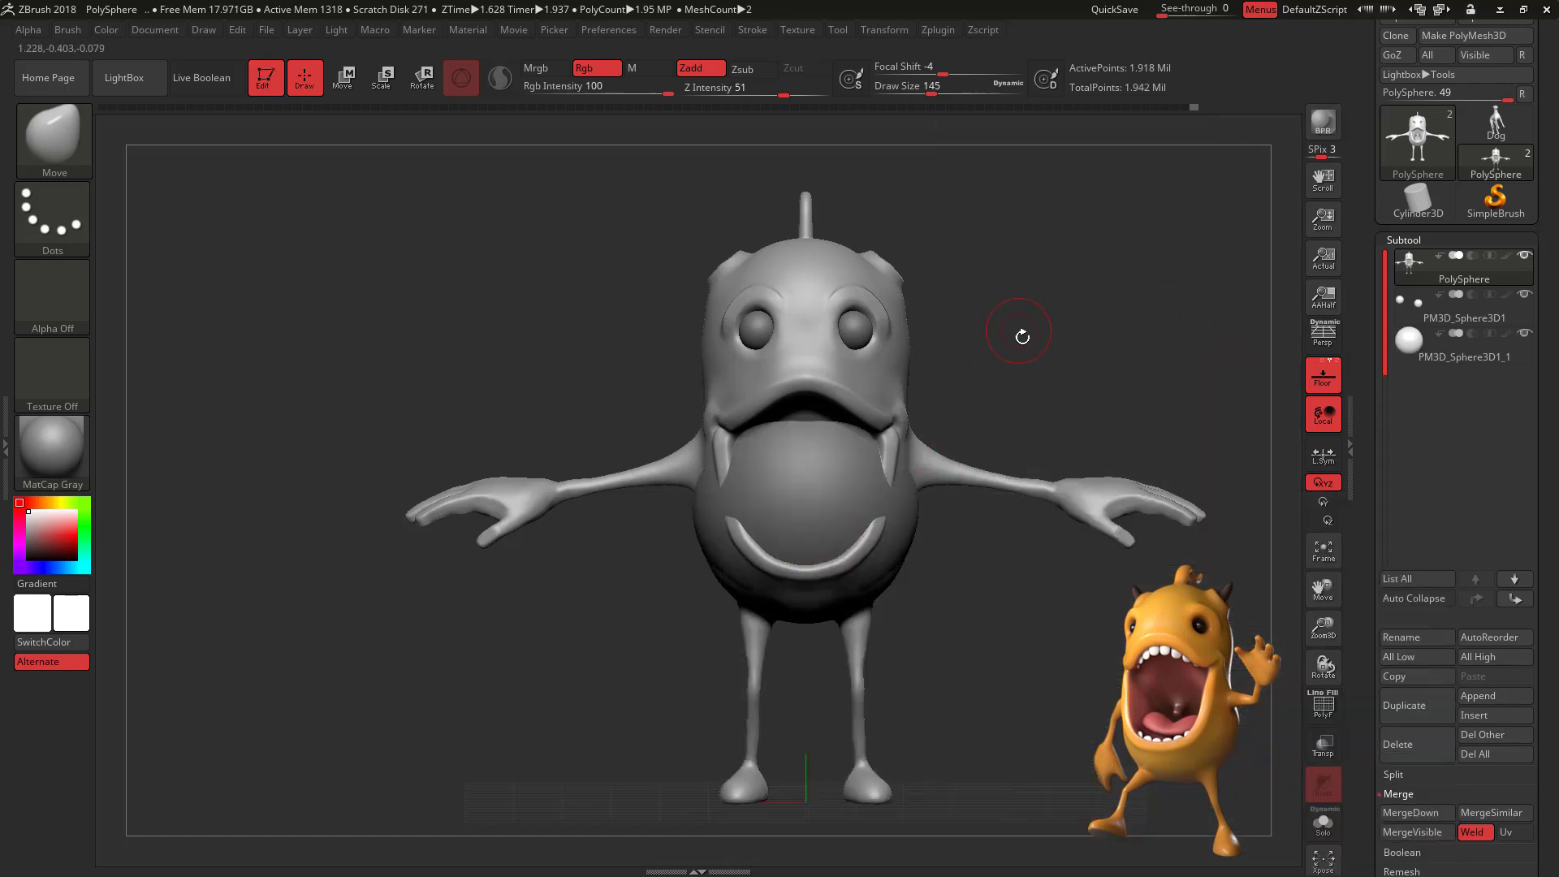
Step: Move the appended sphere up out of the body and sideways, clear of the character's head
mouse_move(1020, 338)
mouse_down()
mouse_move(989, 516)
mouse_move(869, 517)
mouse_up()
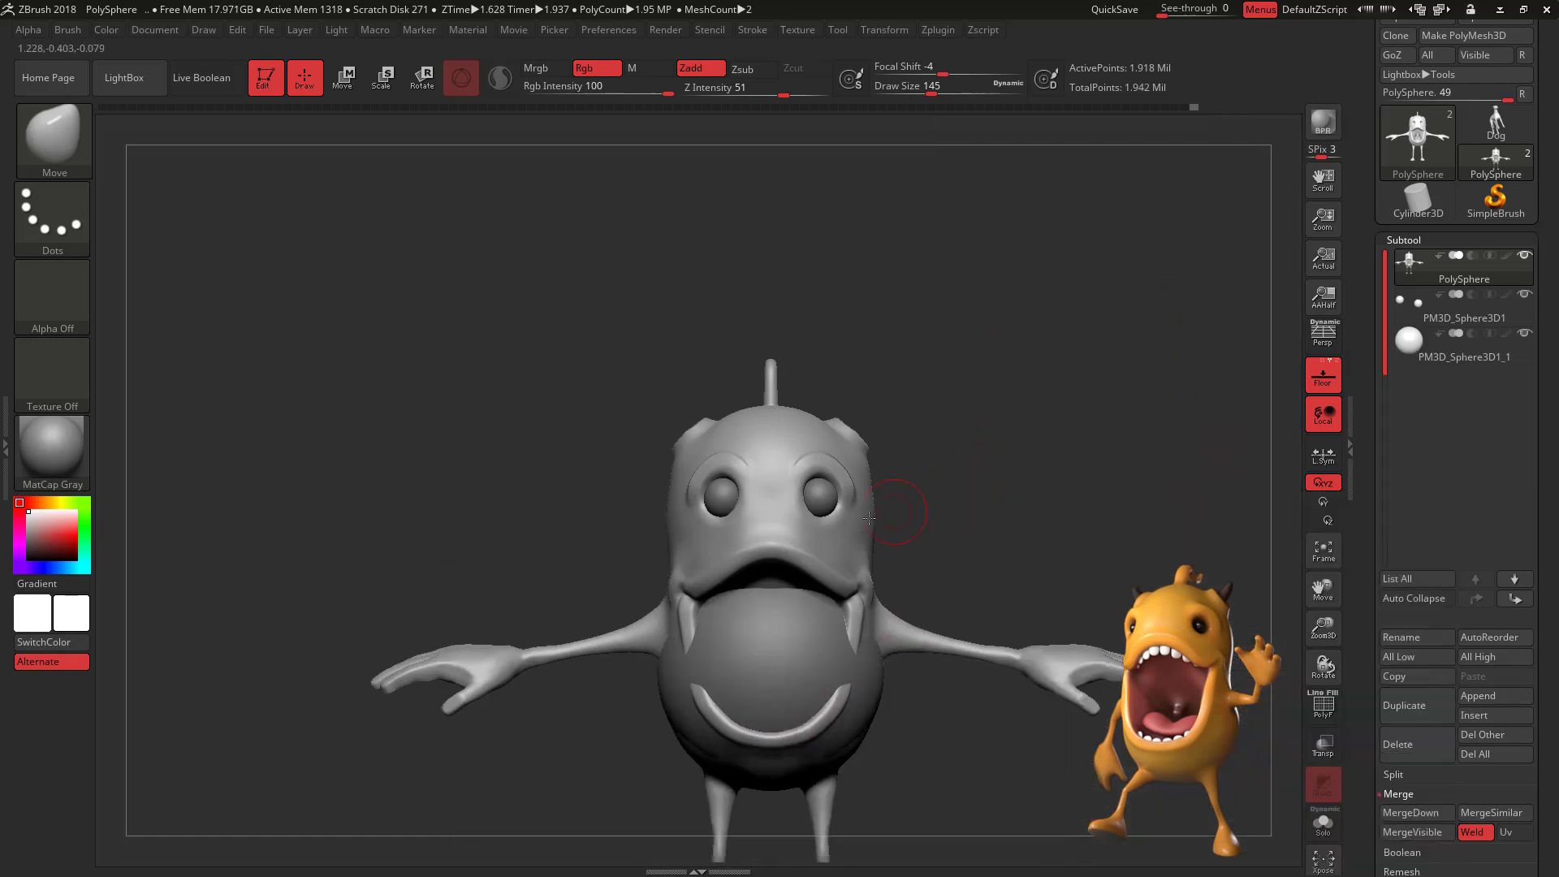
click(1429, 348)
key(w)
drag(772, 560, 773, 232)
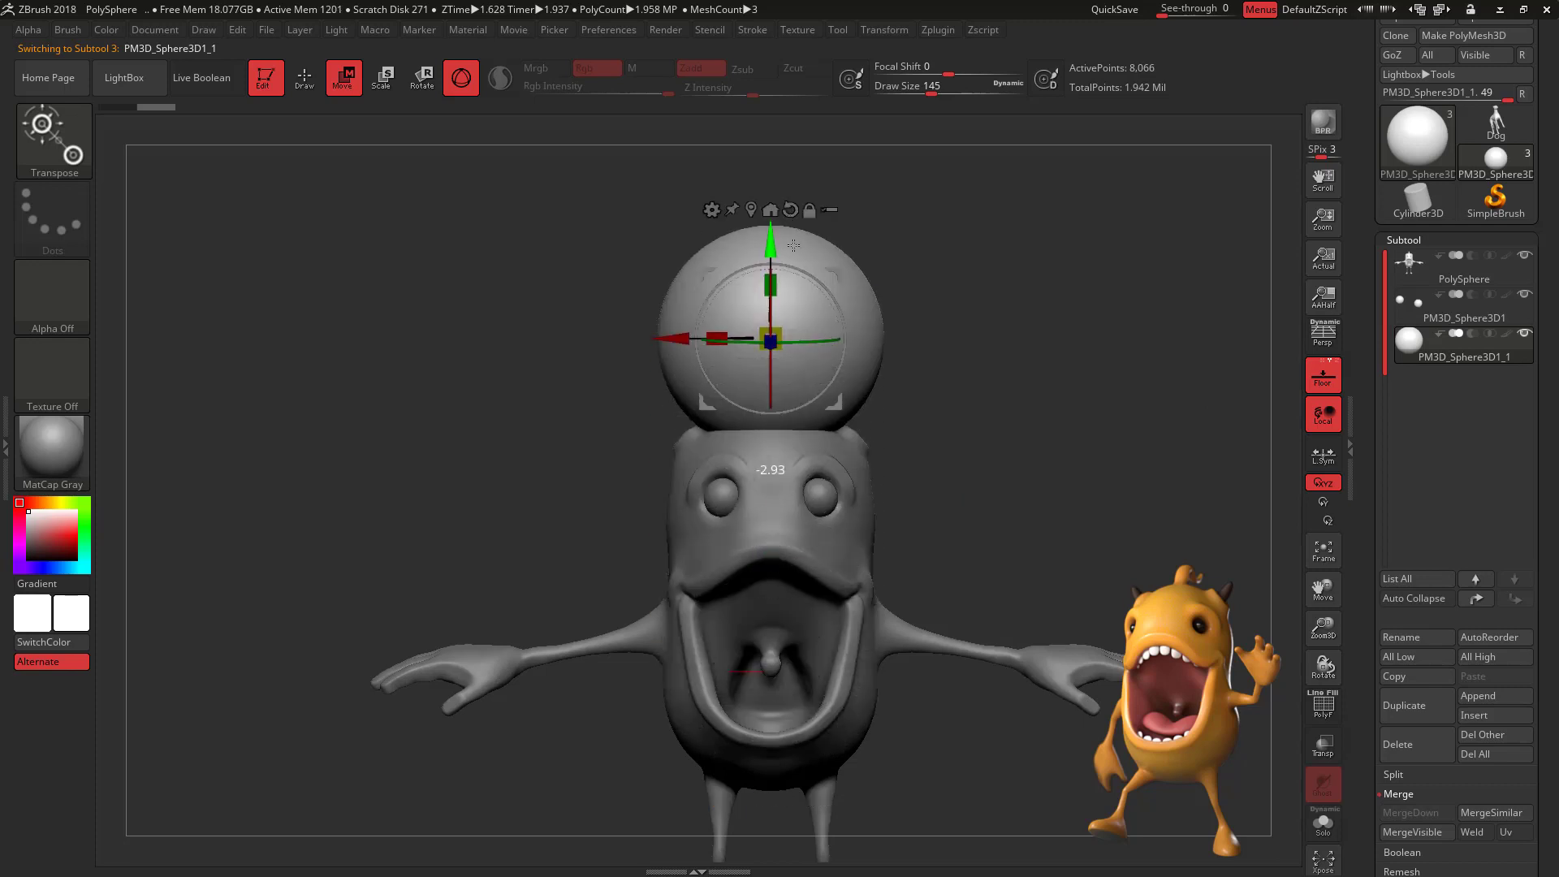
drag(750, 331, 916, 329)
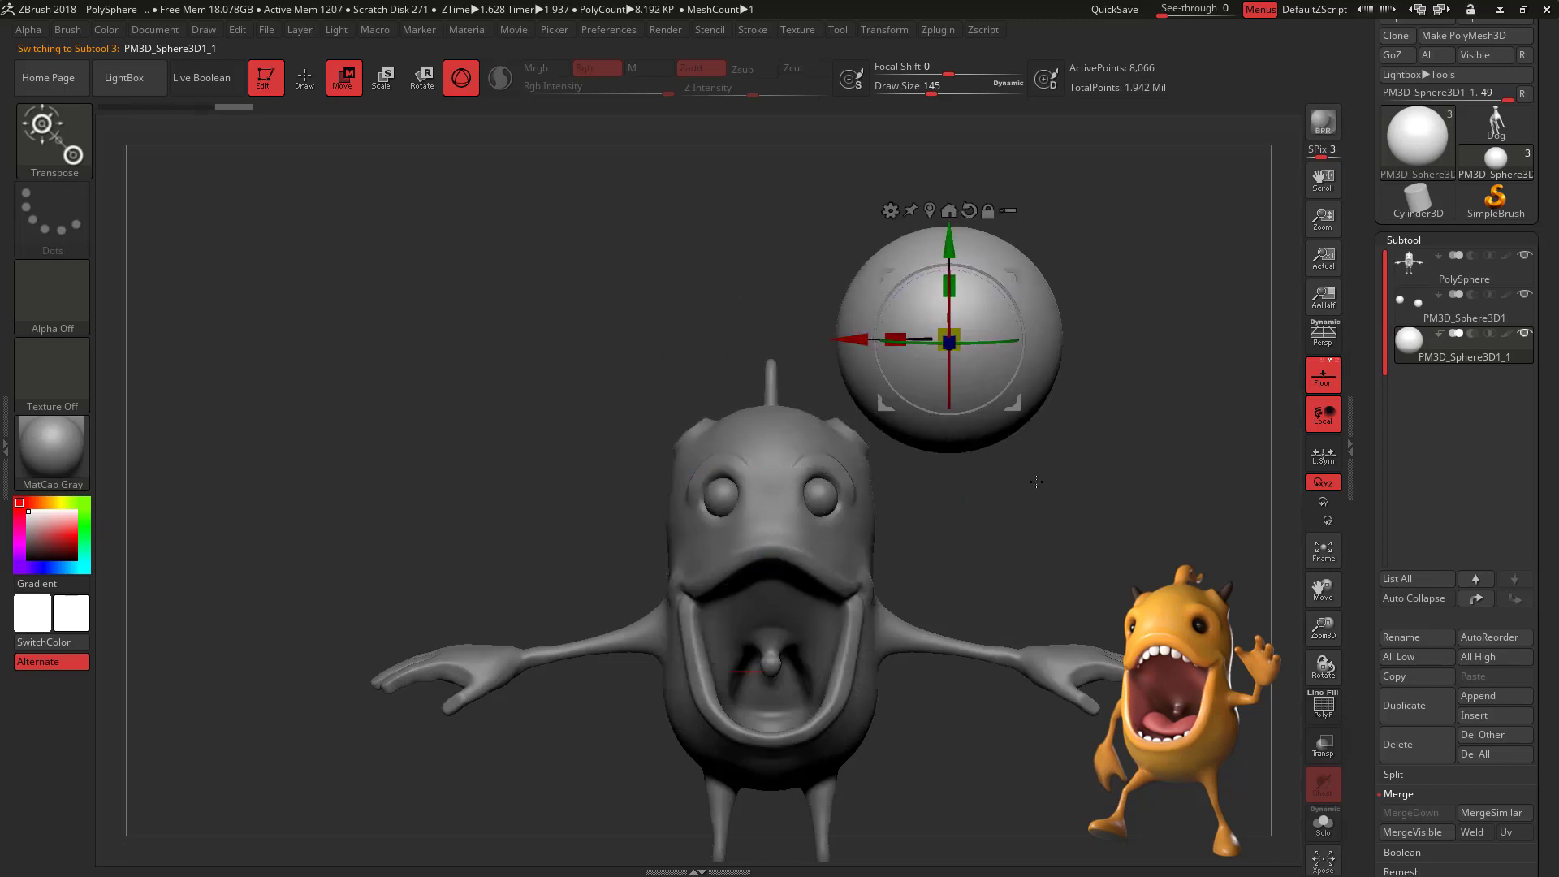
alt+drag(1036, 481, 961, 467)
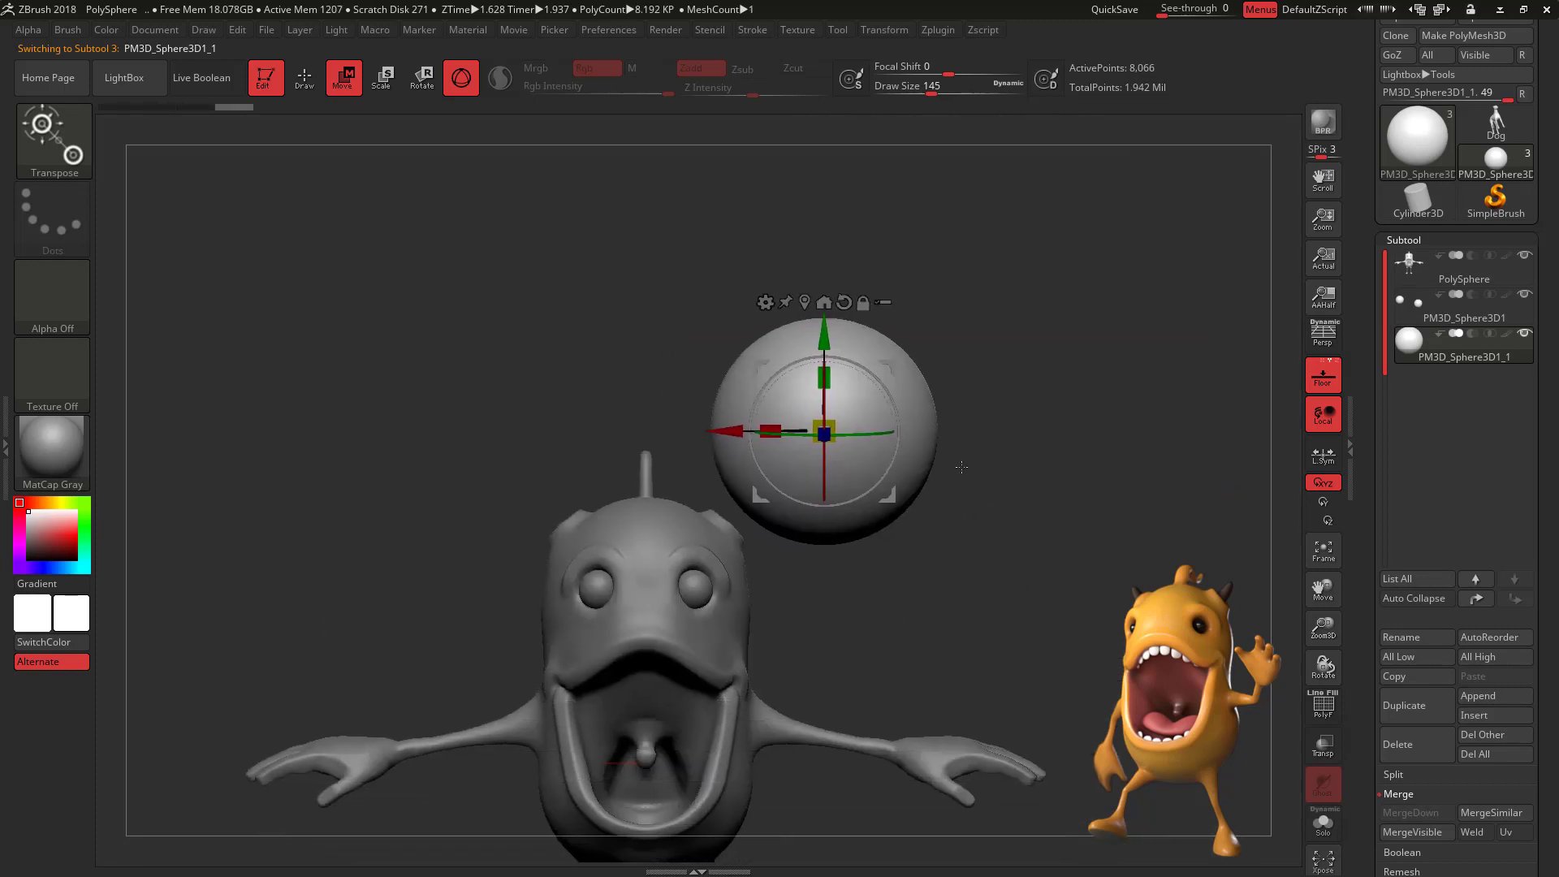
Step: Scale the sphere along X and Z to about a quarter of its width, forming a slim vertical spindle
drag(771, 431, 871, 458)
drag(997, 451, 942, 445)
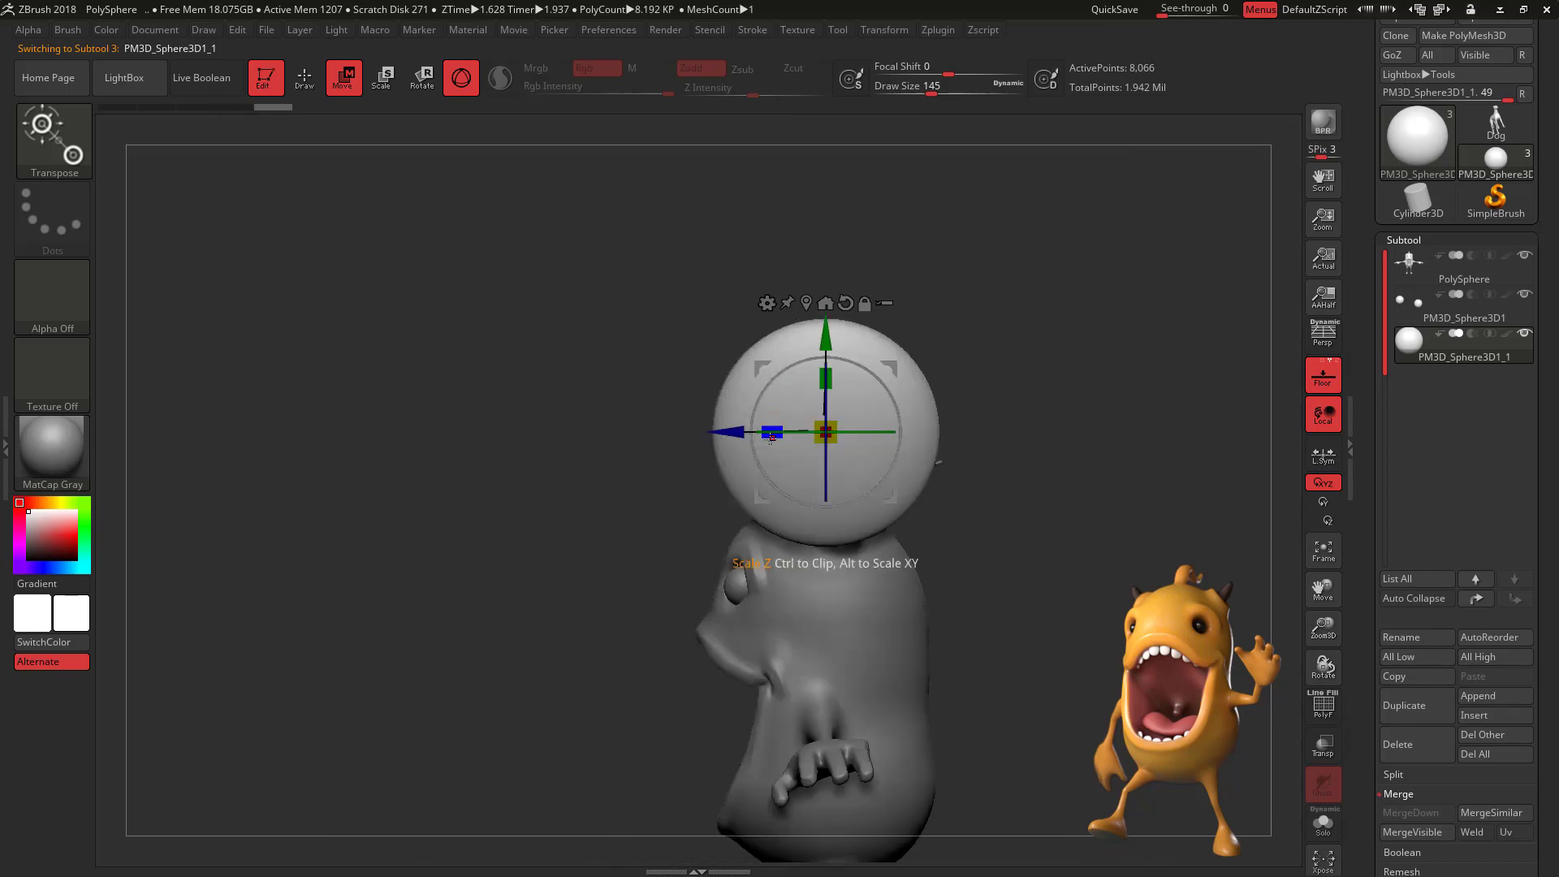
drag(770, 437, 850, 443)
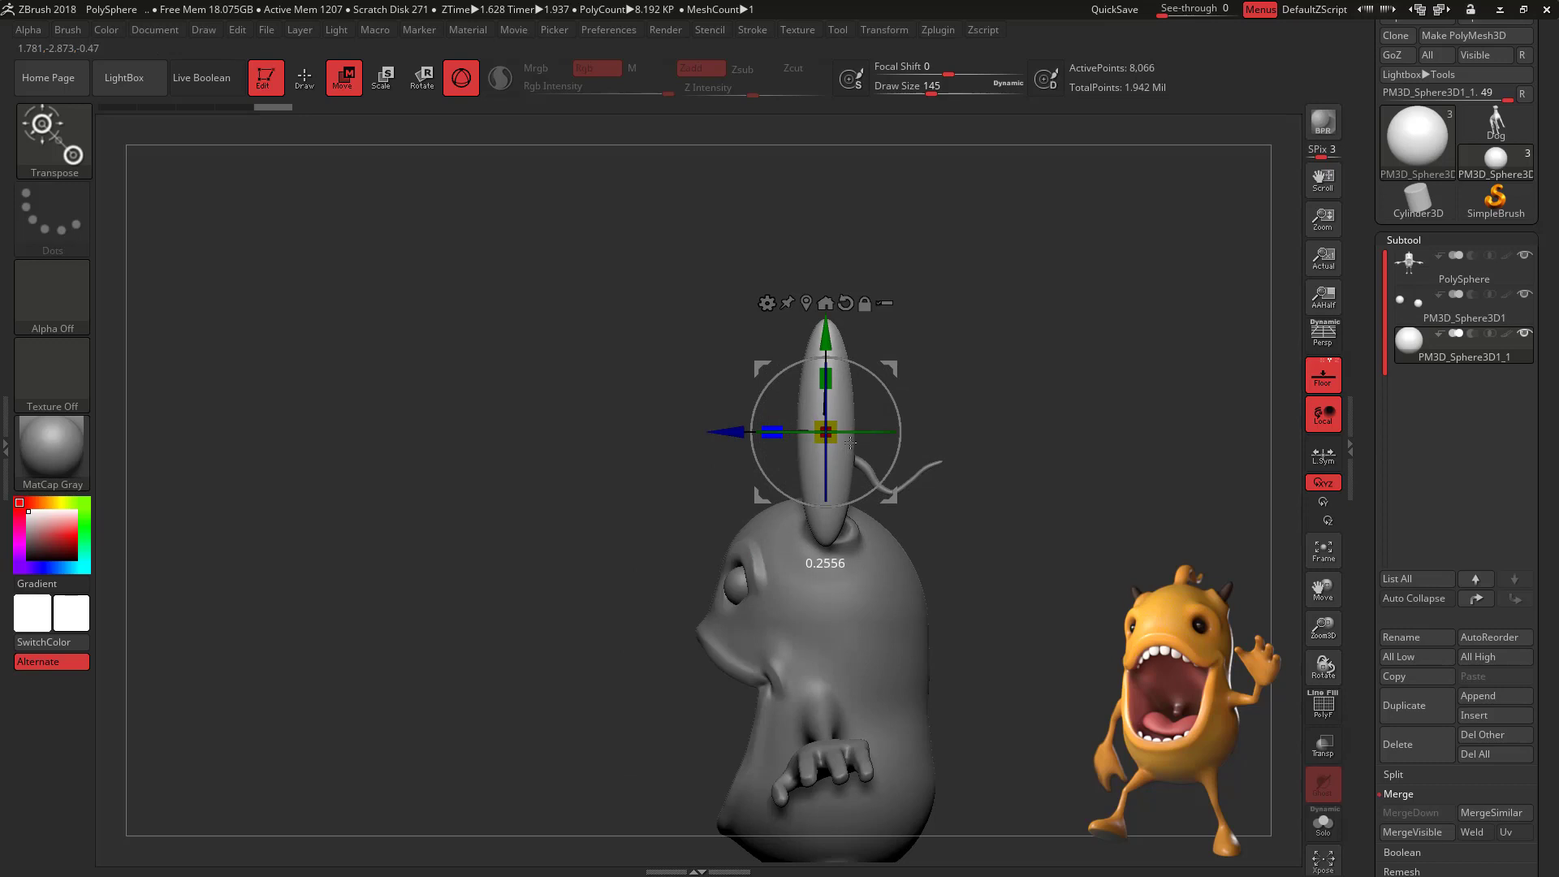
drag(999, 419, 953, 416)
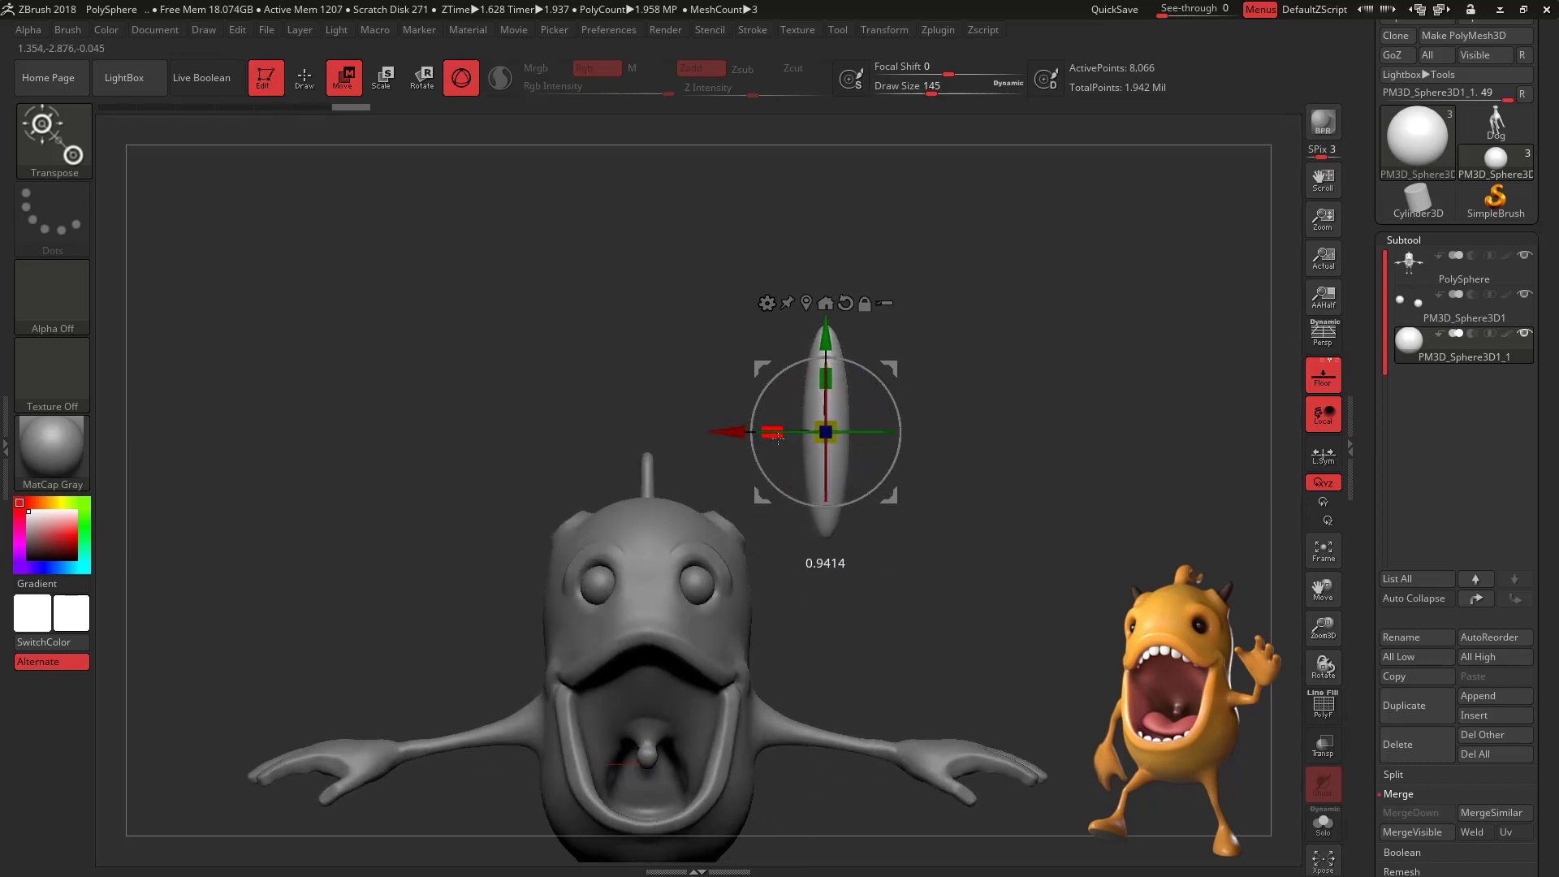
drag(790, 440, 794, 441)
drag(1036, 413, 954, 419)
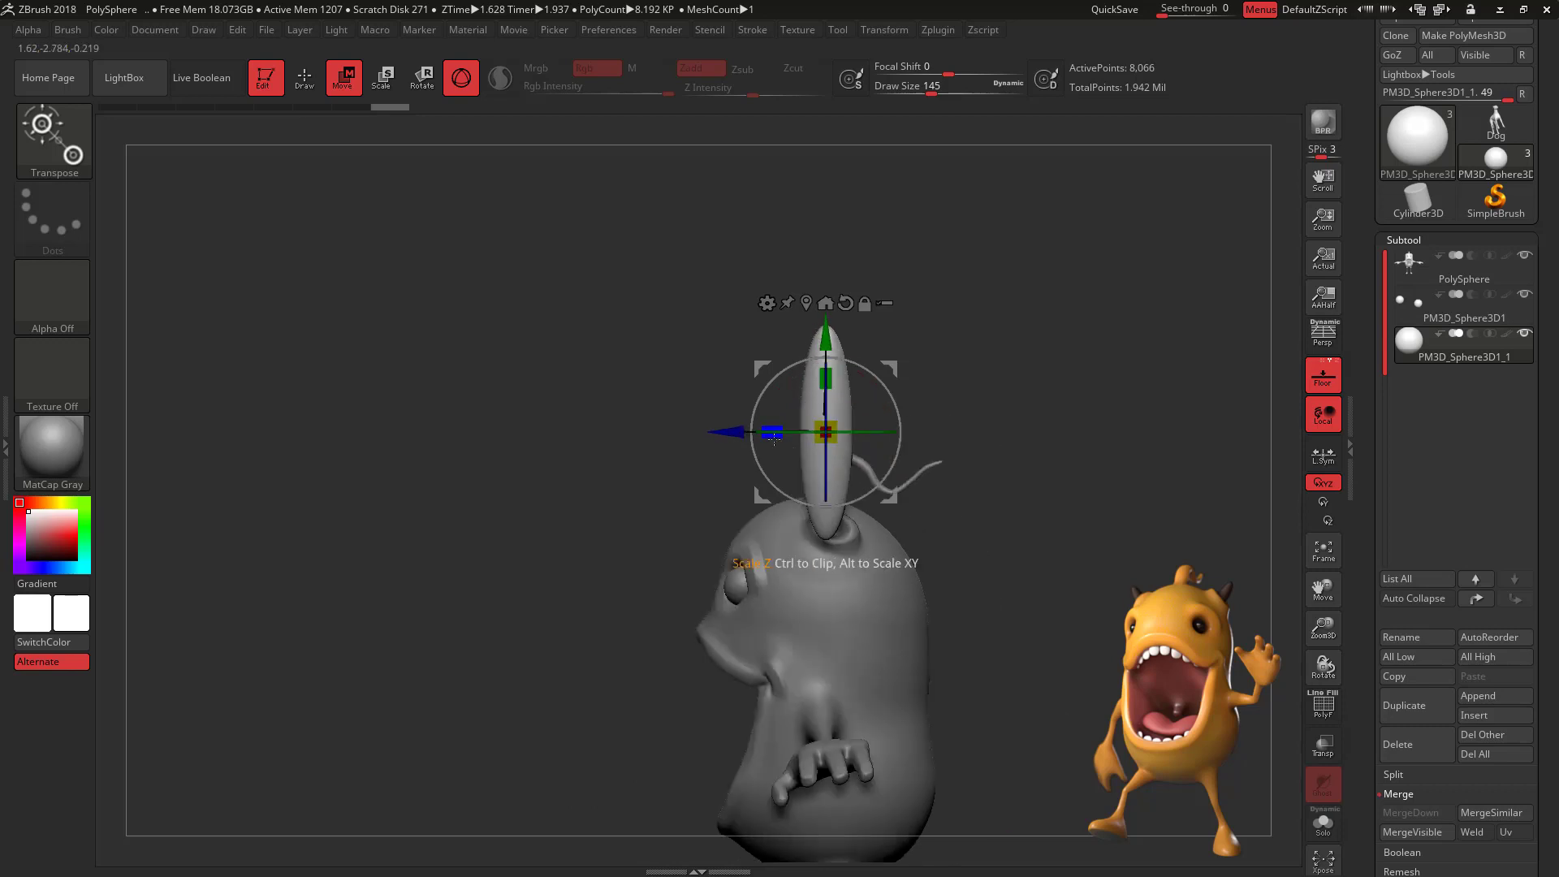
drag(771, 434, 794, 438)
Step: Clip off the lower half of the spindle with a straight horizontal cut, leaving a pointed horn
shift+drag(1006, 400, 1002, 548)
key(q)
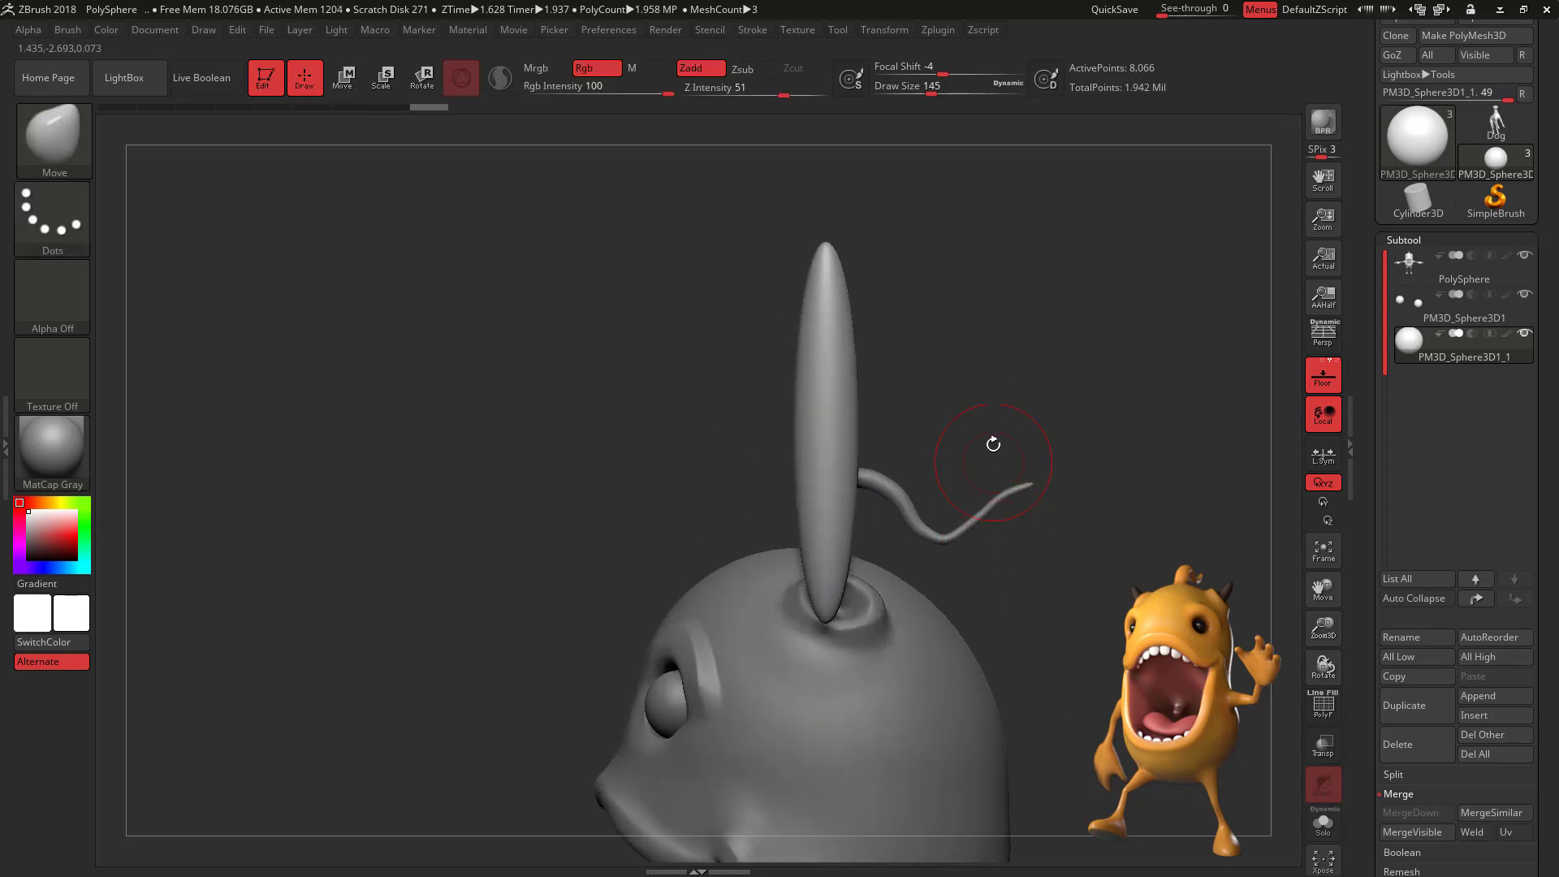
mouse_move(728, 399)
ctrl+shift+mouse_down()
mouse_move(904, 371)
mouse_move(676, 417)
mouse_move(832, 621)
ctrl+shift+mouse_up()
mouse_move(924, 397)
ctrl+shift+mouse_down()
mouse_move(712, 412)
mouse_move(719, 398)
ctrl+shift+mouse_up()
drag(1030, 445, 1104, 473)
Step: Move the horn onto the socket at the viewer's right of the head and tilt it outward
key(w)
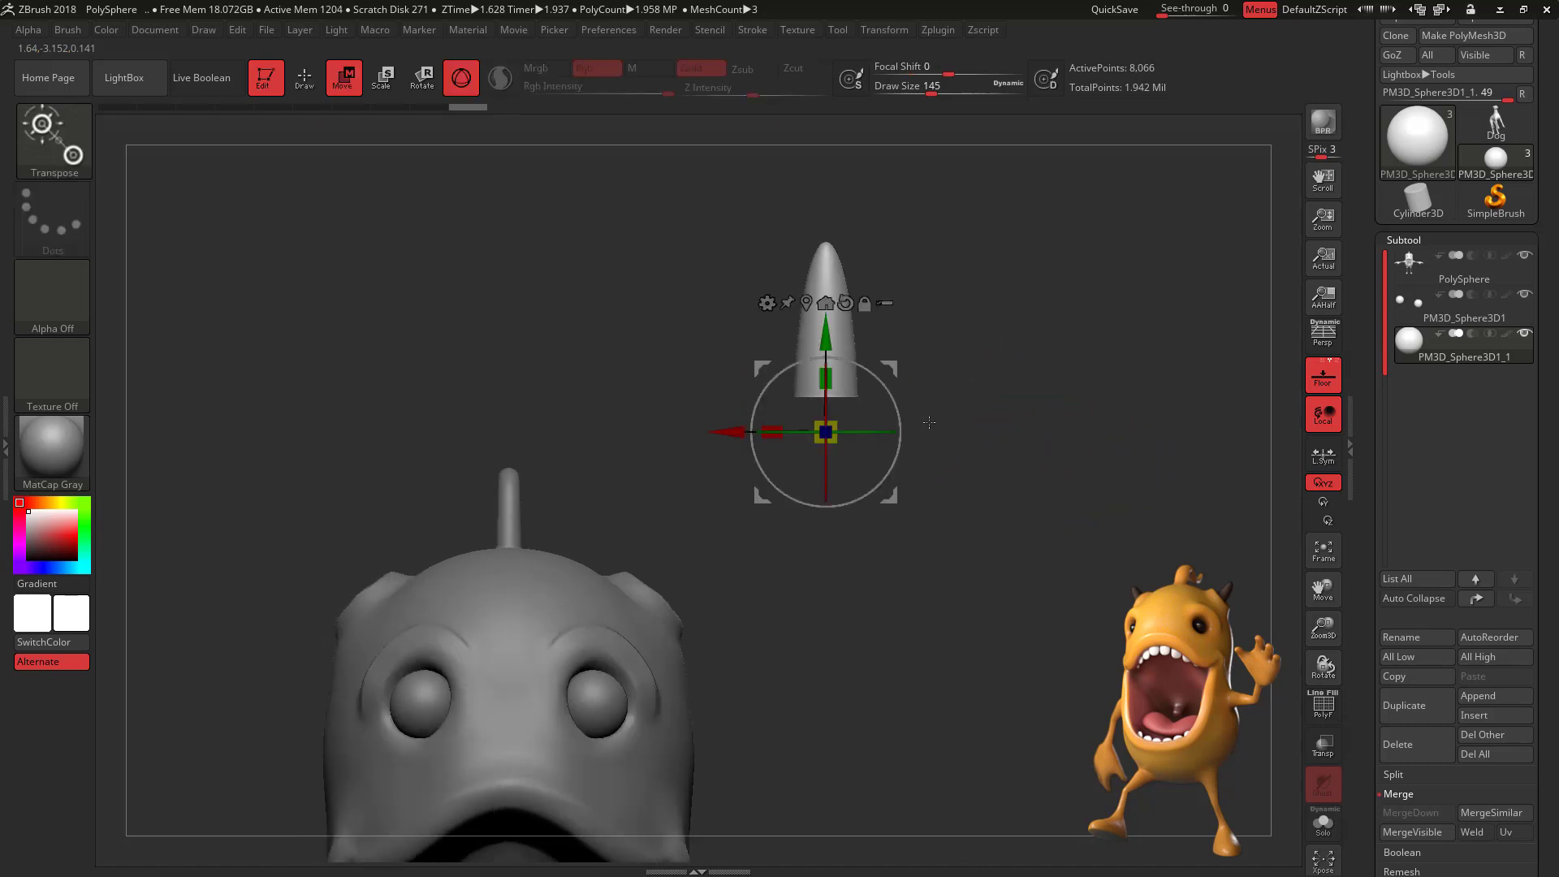
drag(818, 435, 652, 648)
drag(901, 578, 844, 649)
drag(660, 646, 691, 686)
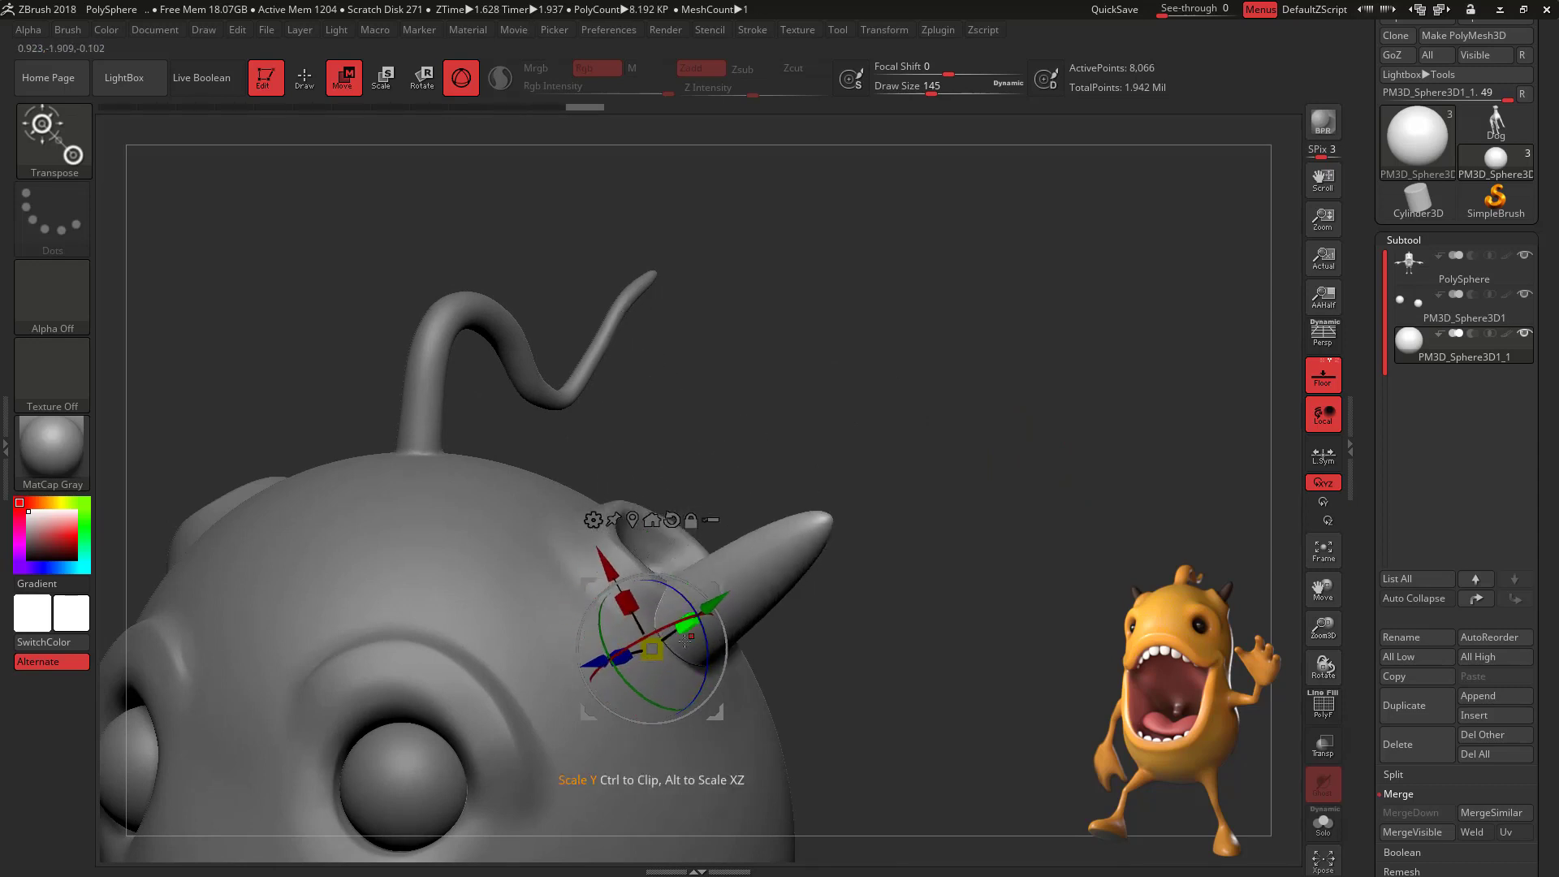
drag(714, 594, 684, 536)
drag(875, 488, 767, 497)
drag(686, 528, 724, 511)
key(ctrl+shift+z)
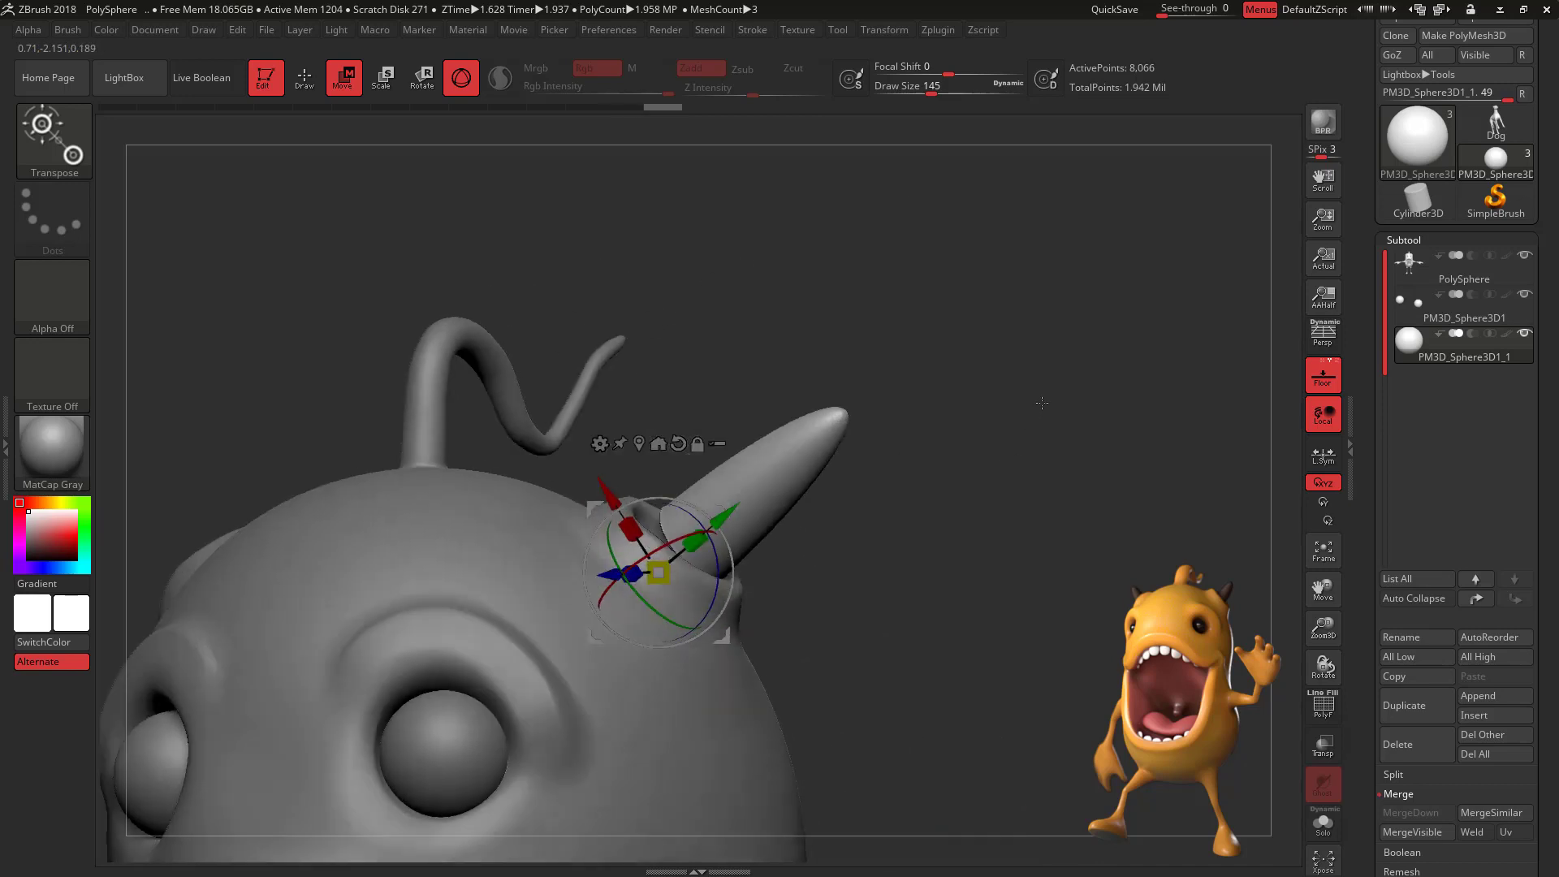
Step: Fine-tune the horn's position and outward rotation so its base sits inside the head socket
drag(896, 478, 950, 520)
drag(703, 536, 696, 542)
drag(569, 523, 566, 517)
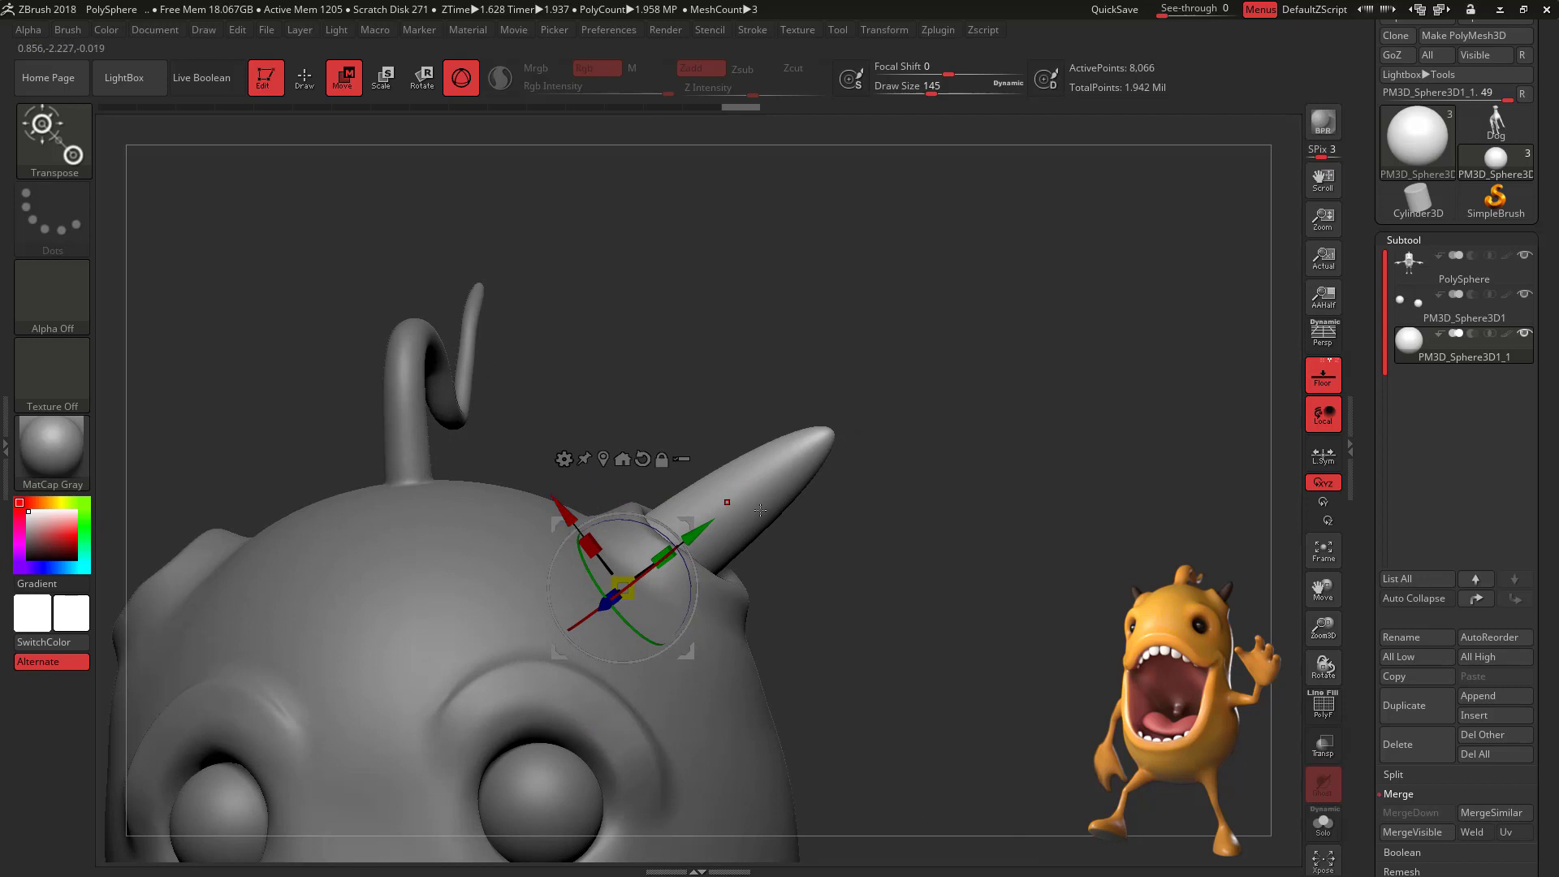
drag(893, 480, 930, 517)
drag(691, 602, 693, 582)
drag(688, 528, 702, 542)
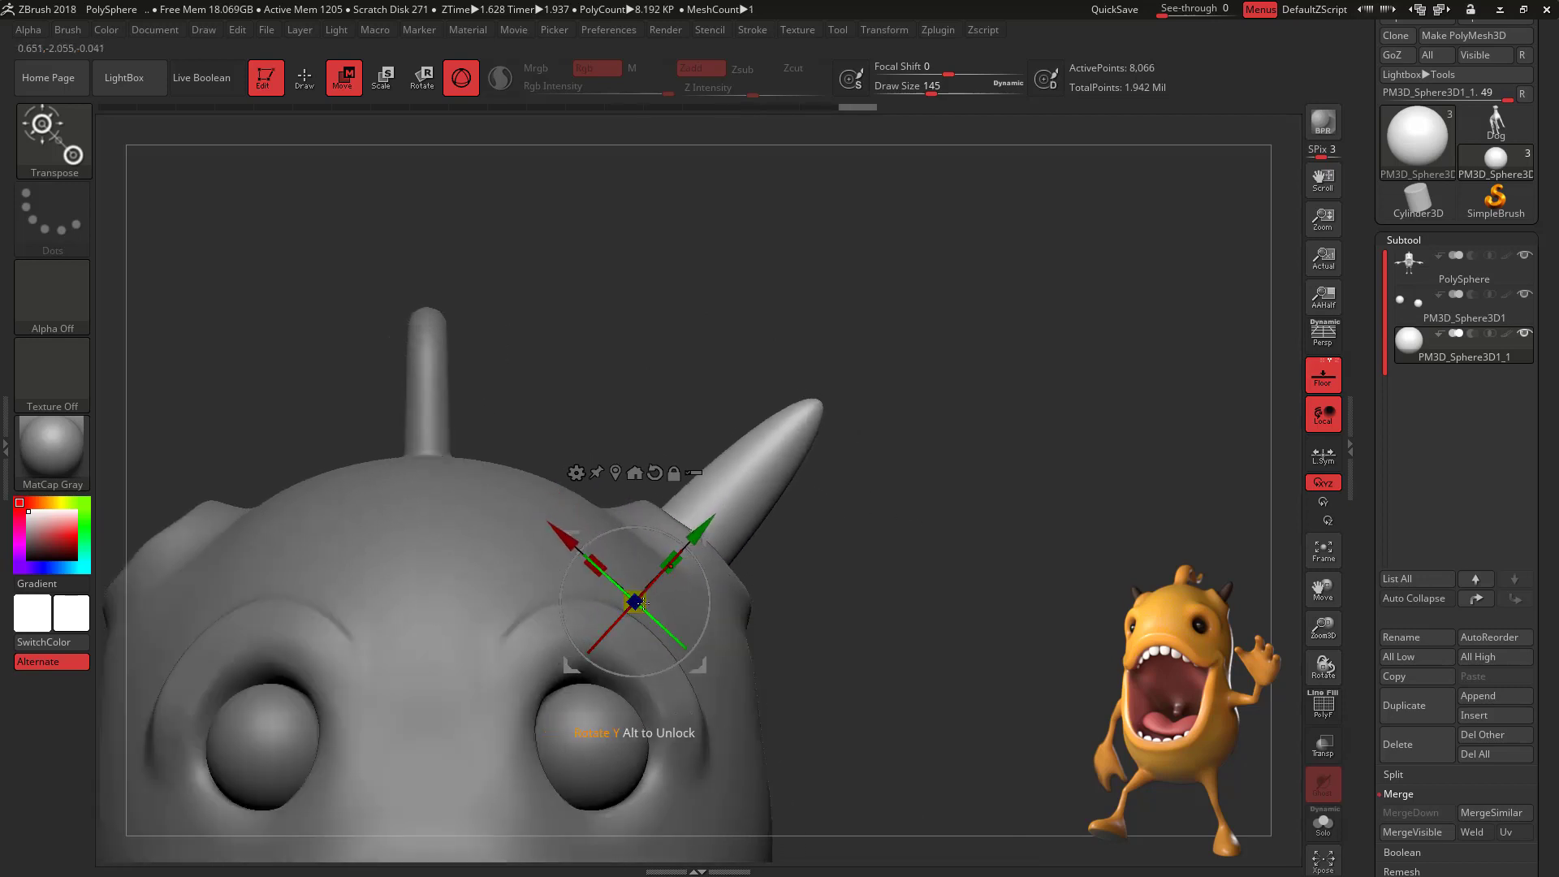
drag(642, 603, 640, 606)
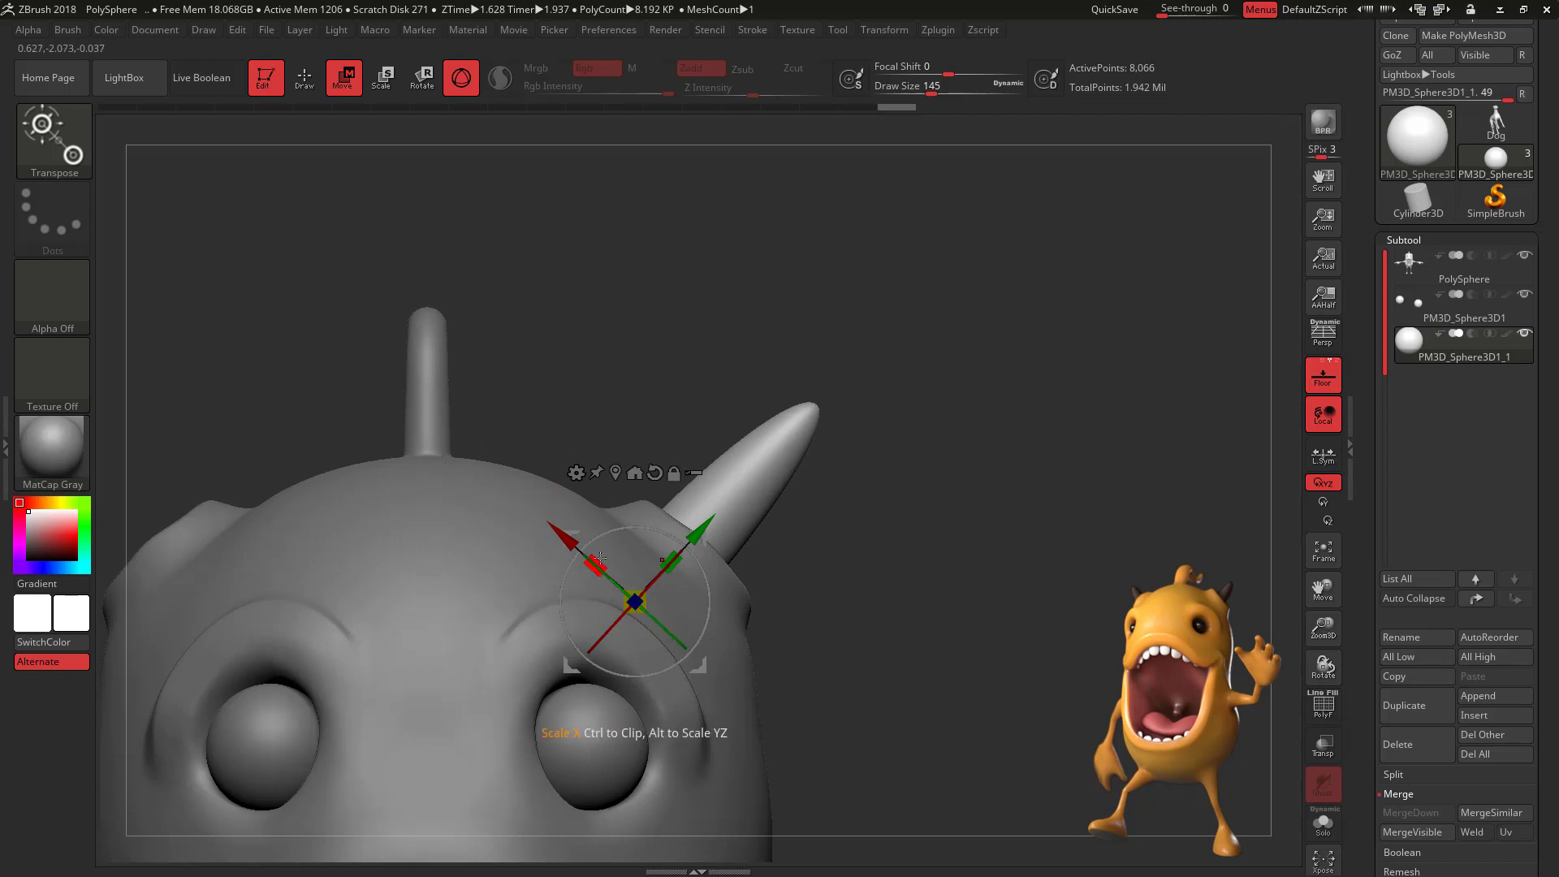
Step: Thicken the horn slightly along X to about 1.07 and push it deeper into the head socket
drag(600, 558, 595, 560)
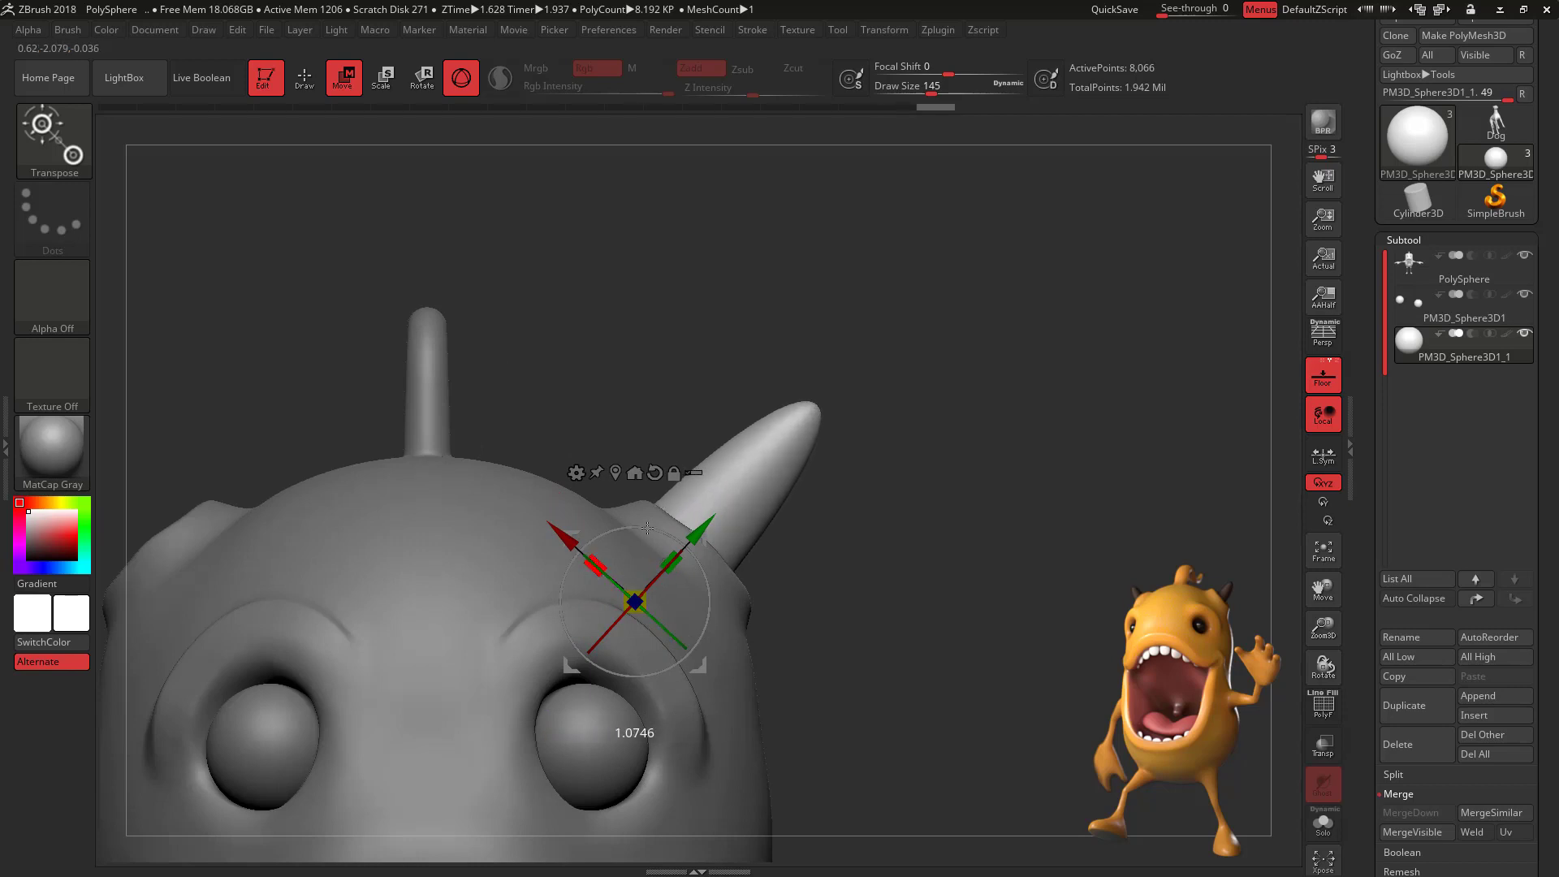
drag(899, 539, 800, 538)
drag(577, 614, 575, 615)
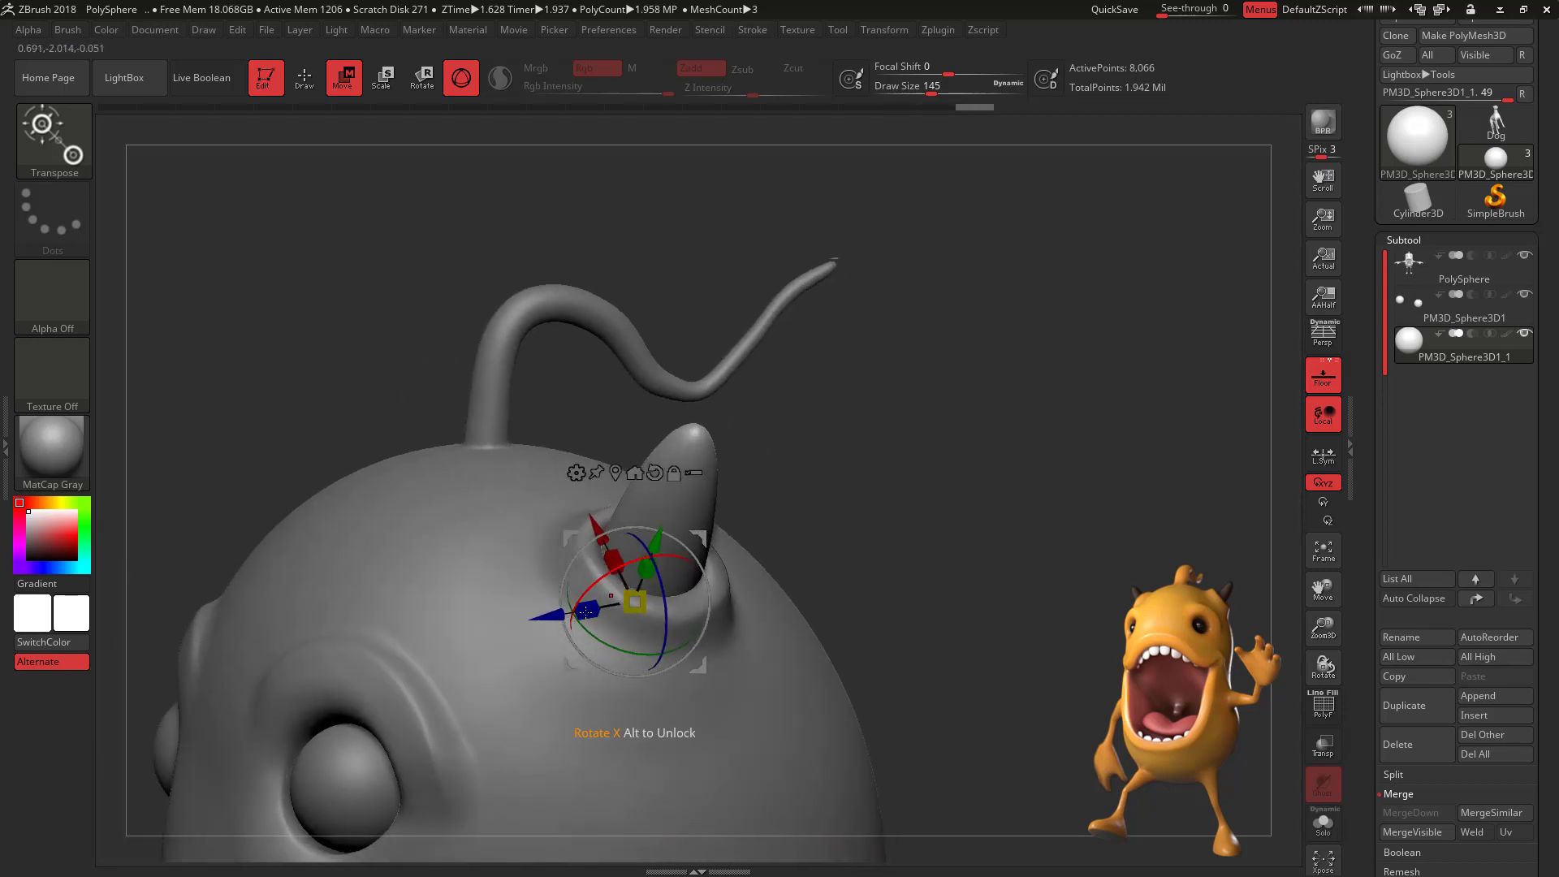
drag(850, 556, 886, 479)
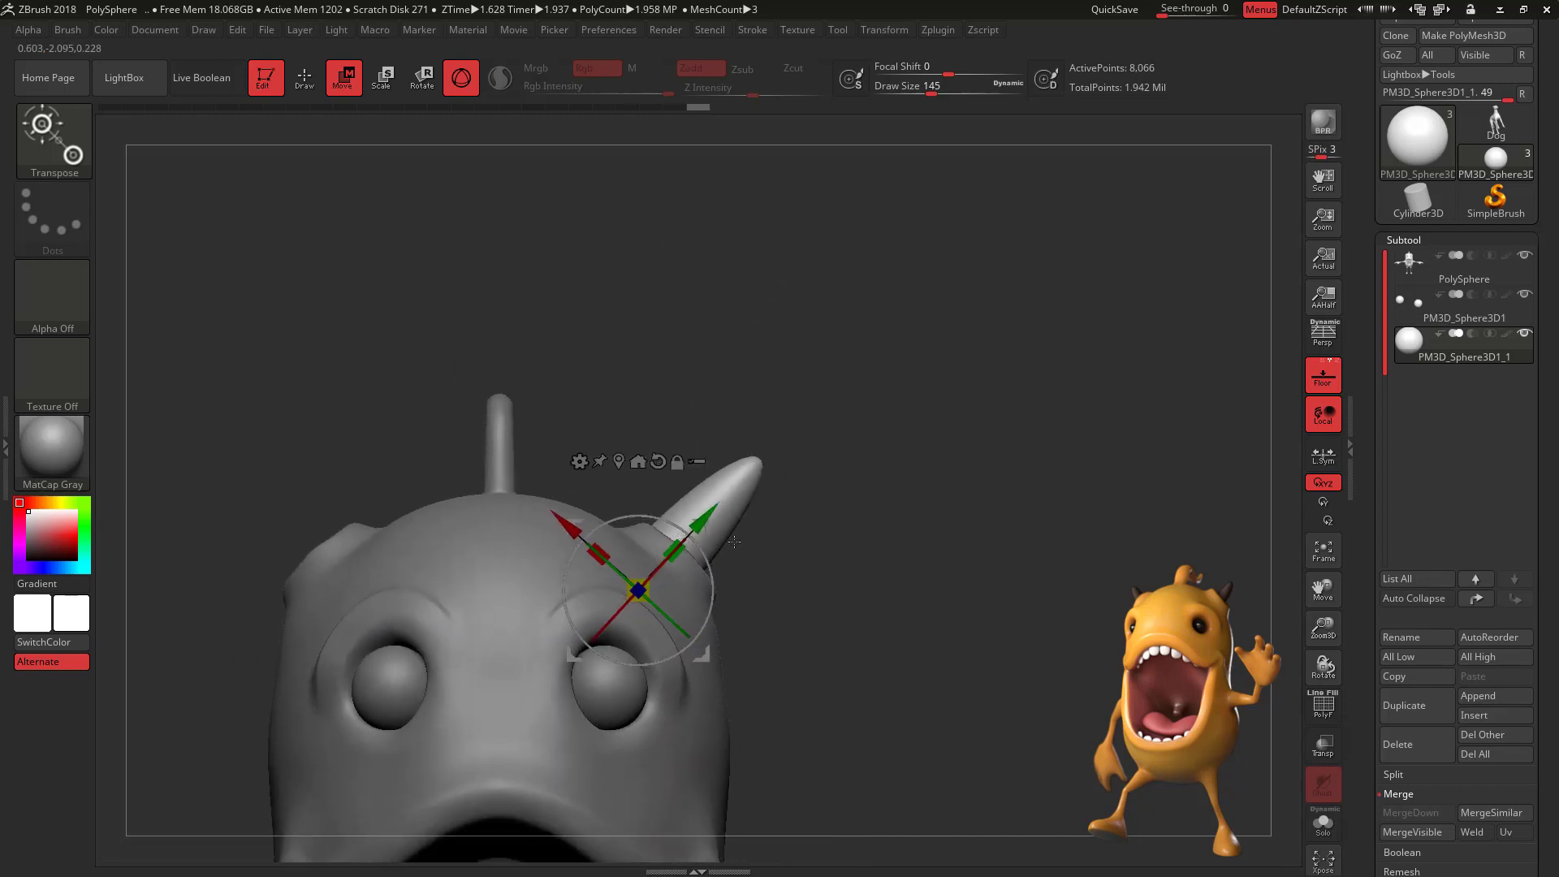
drag(712, 506, 704, 516)
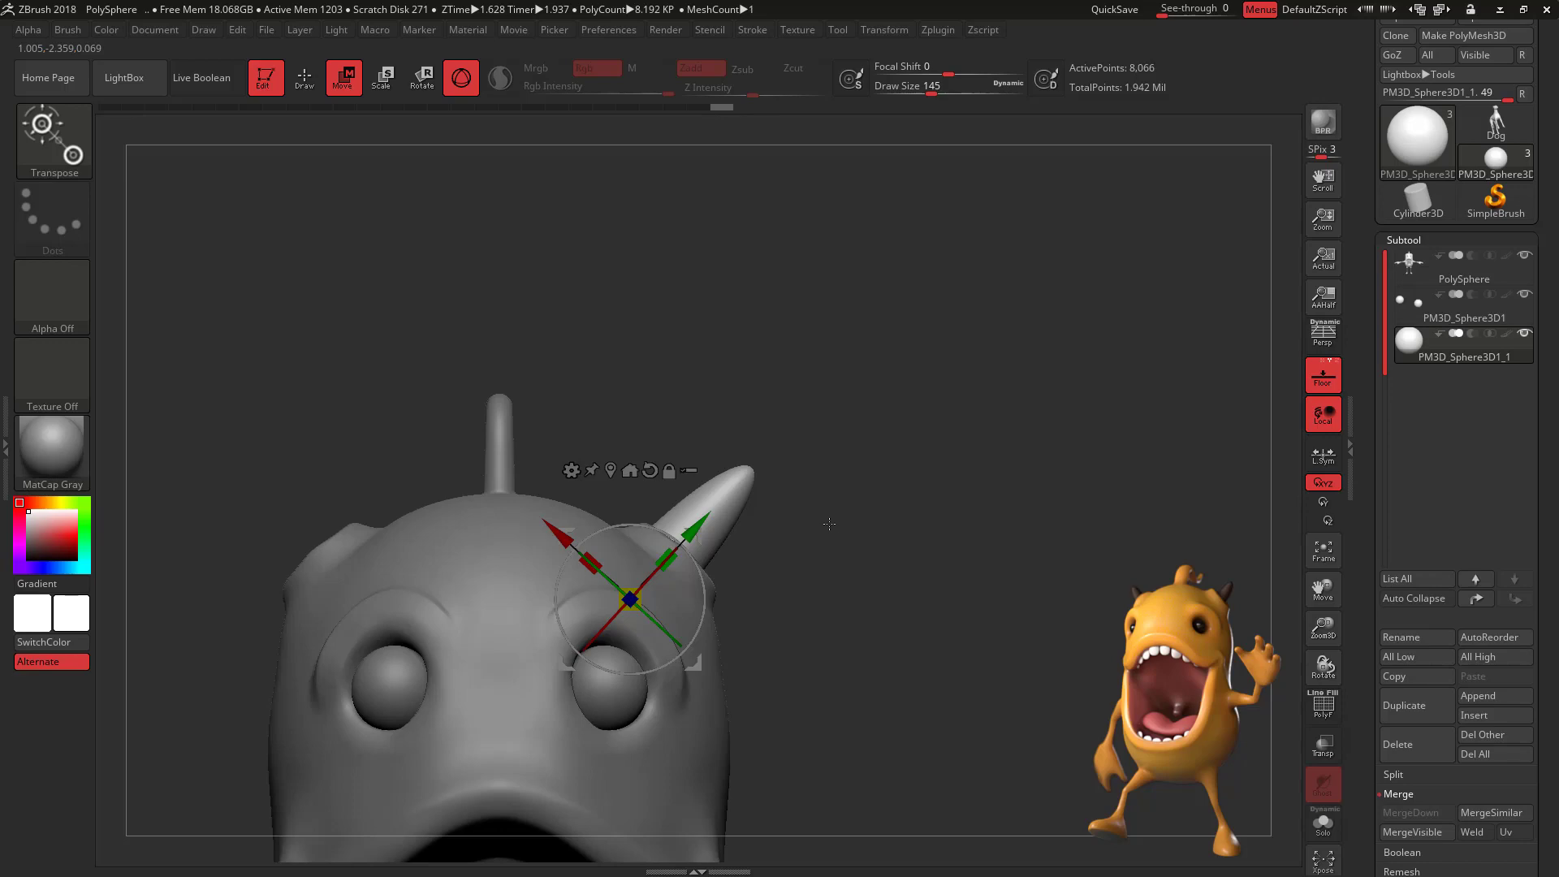
key(b)
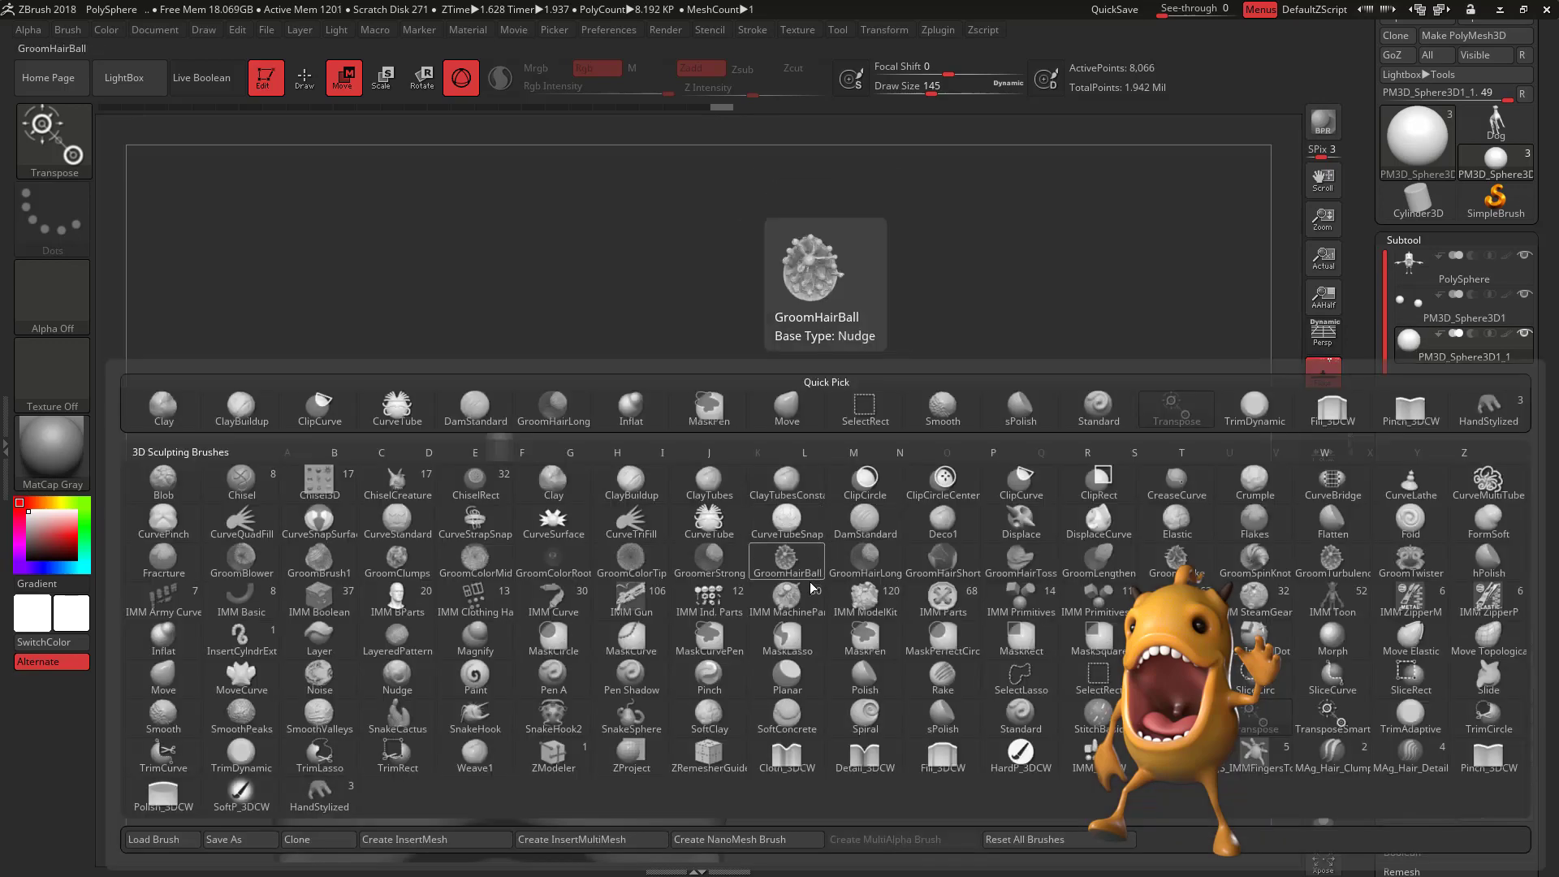
key(m)
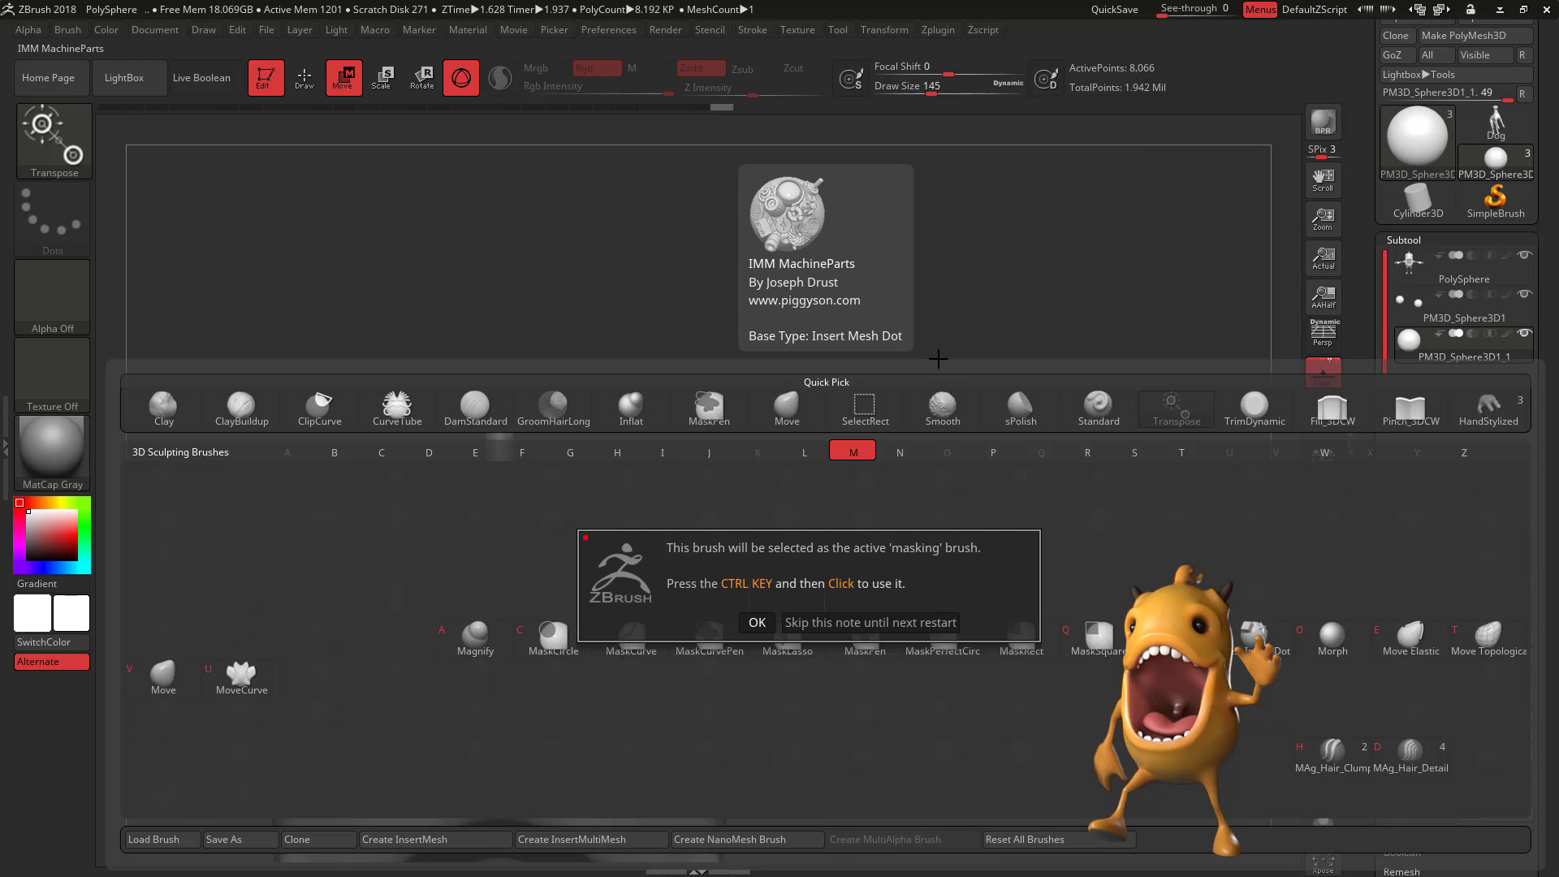
click(757, 621)
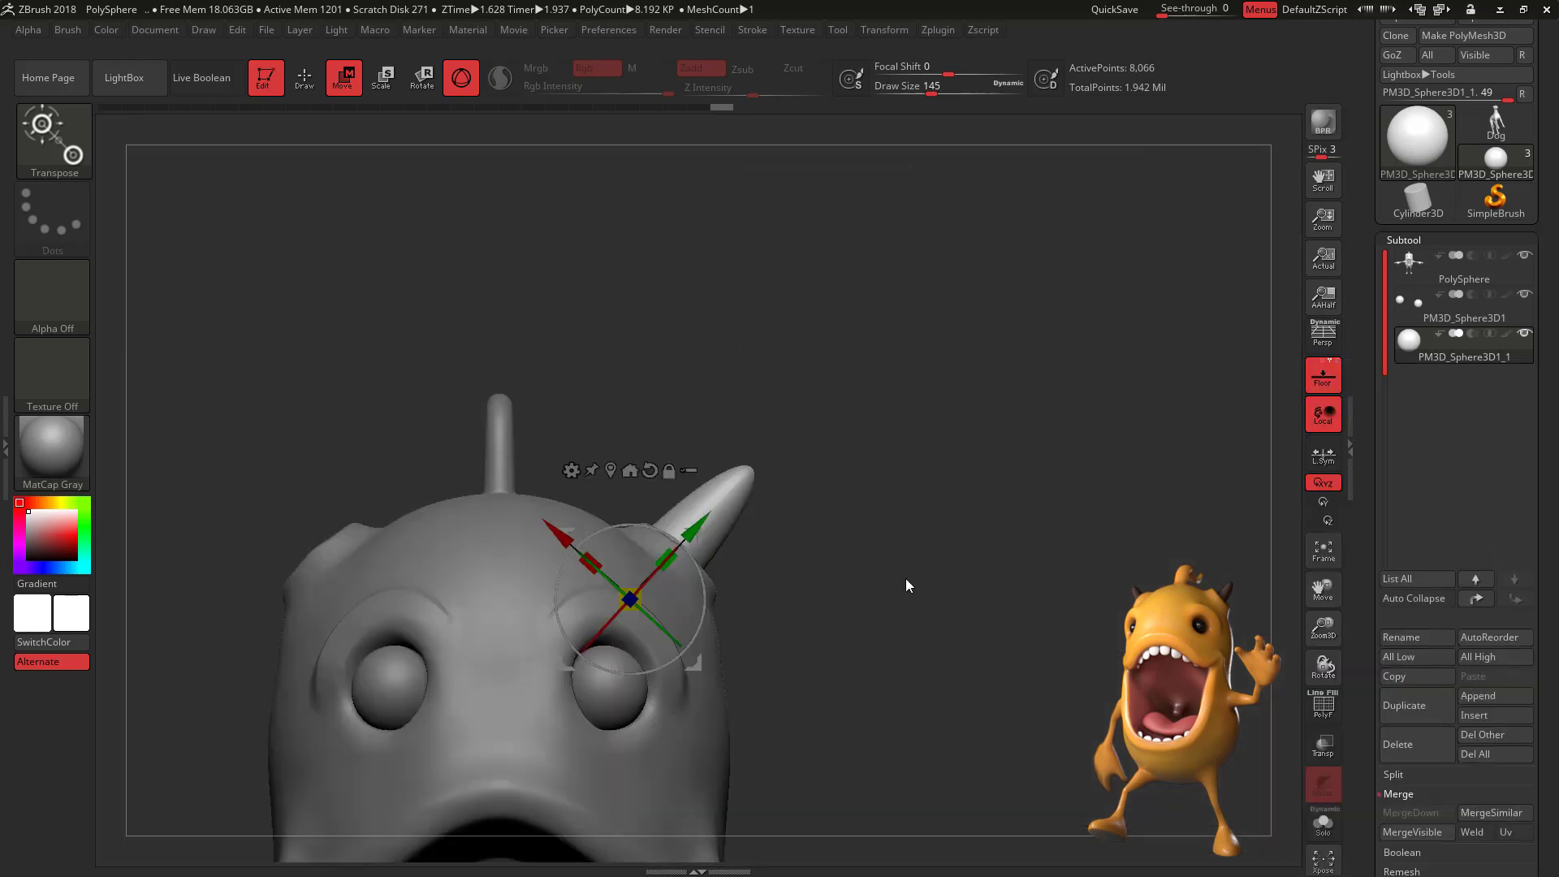
Step: Bend the horn into a gentle upward curve with the Move brush and smooth its surface
key(b)
key(m)
key(v)
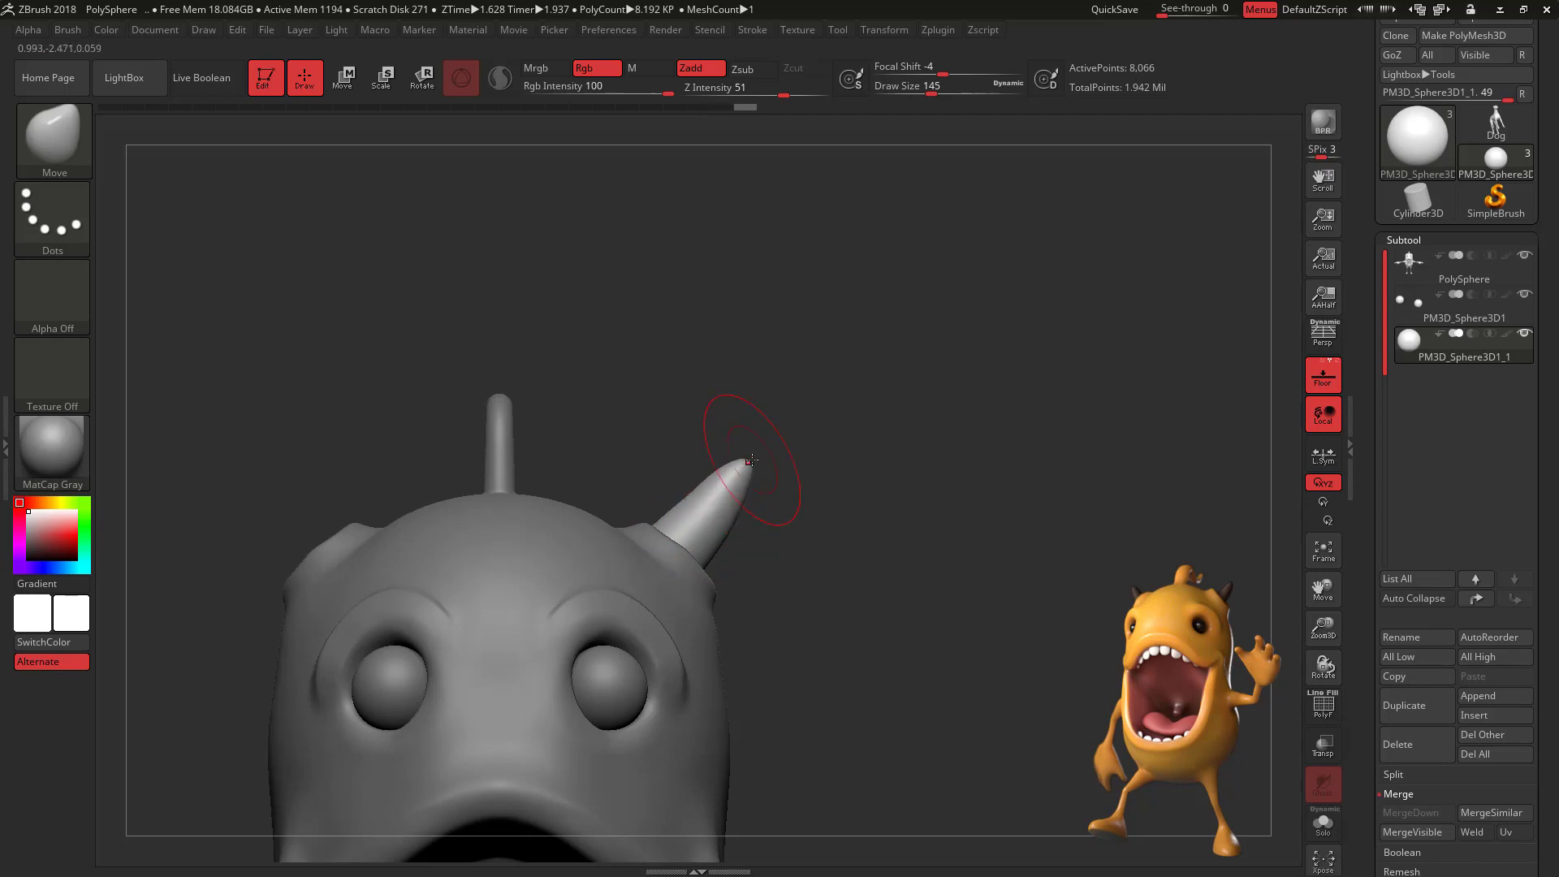
drag(692, 495, 723, 482)
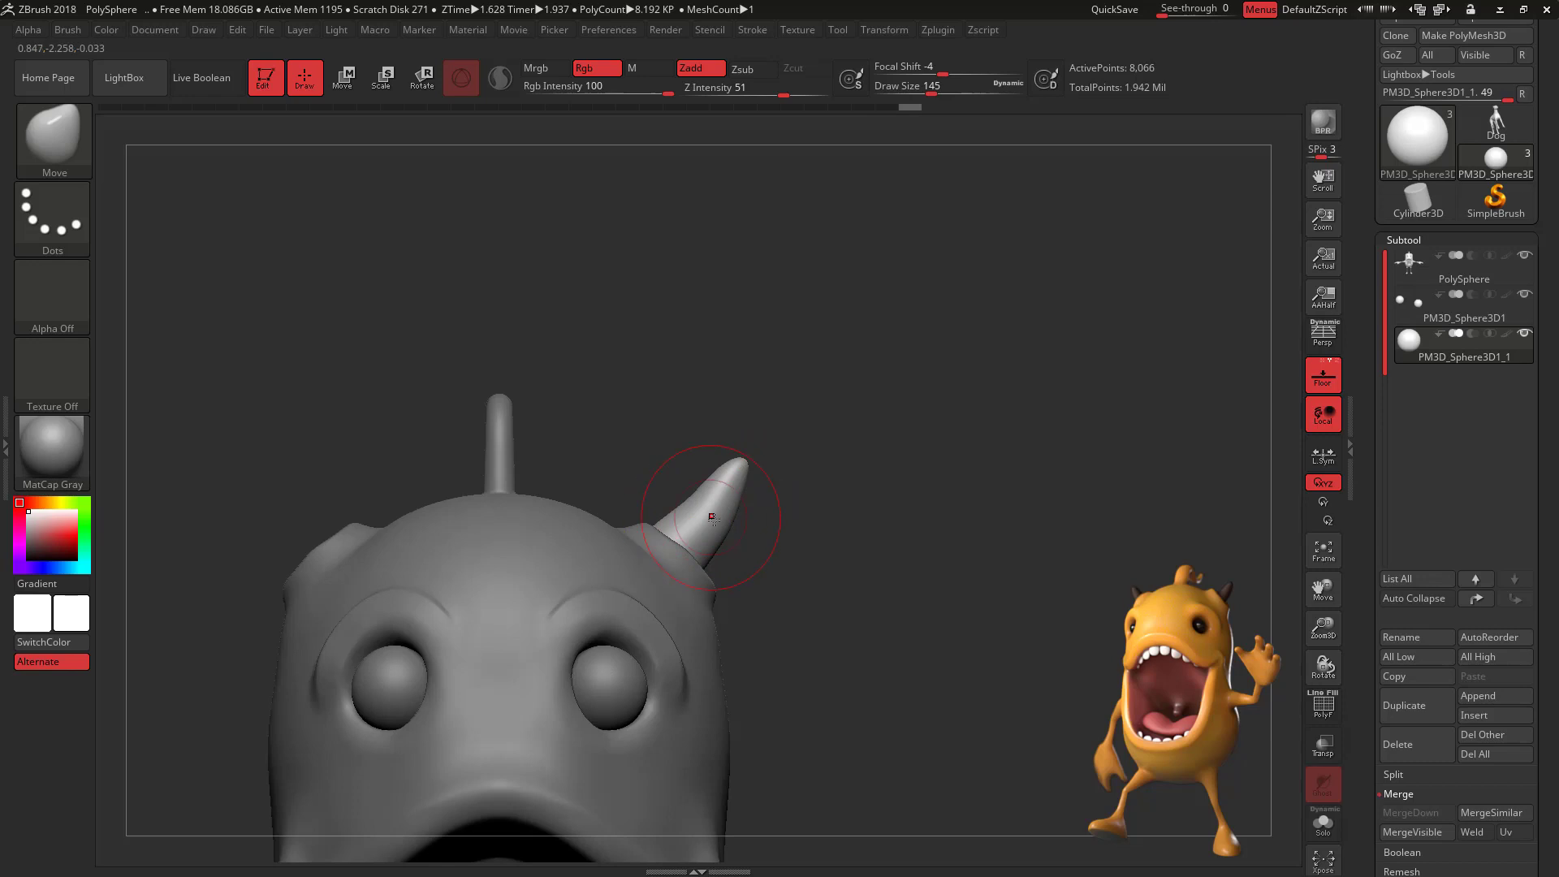
key(shift)
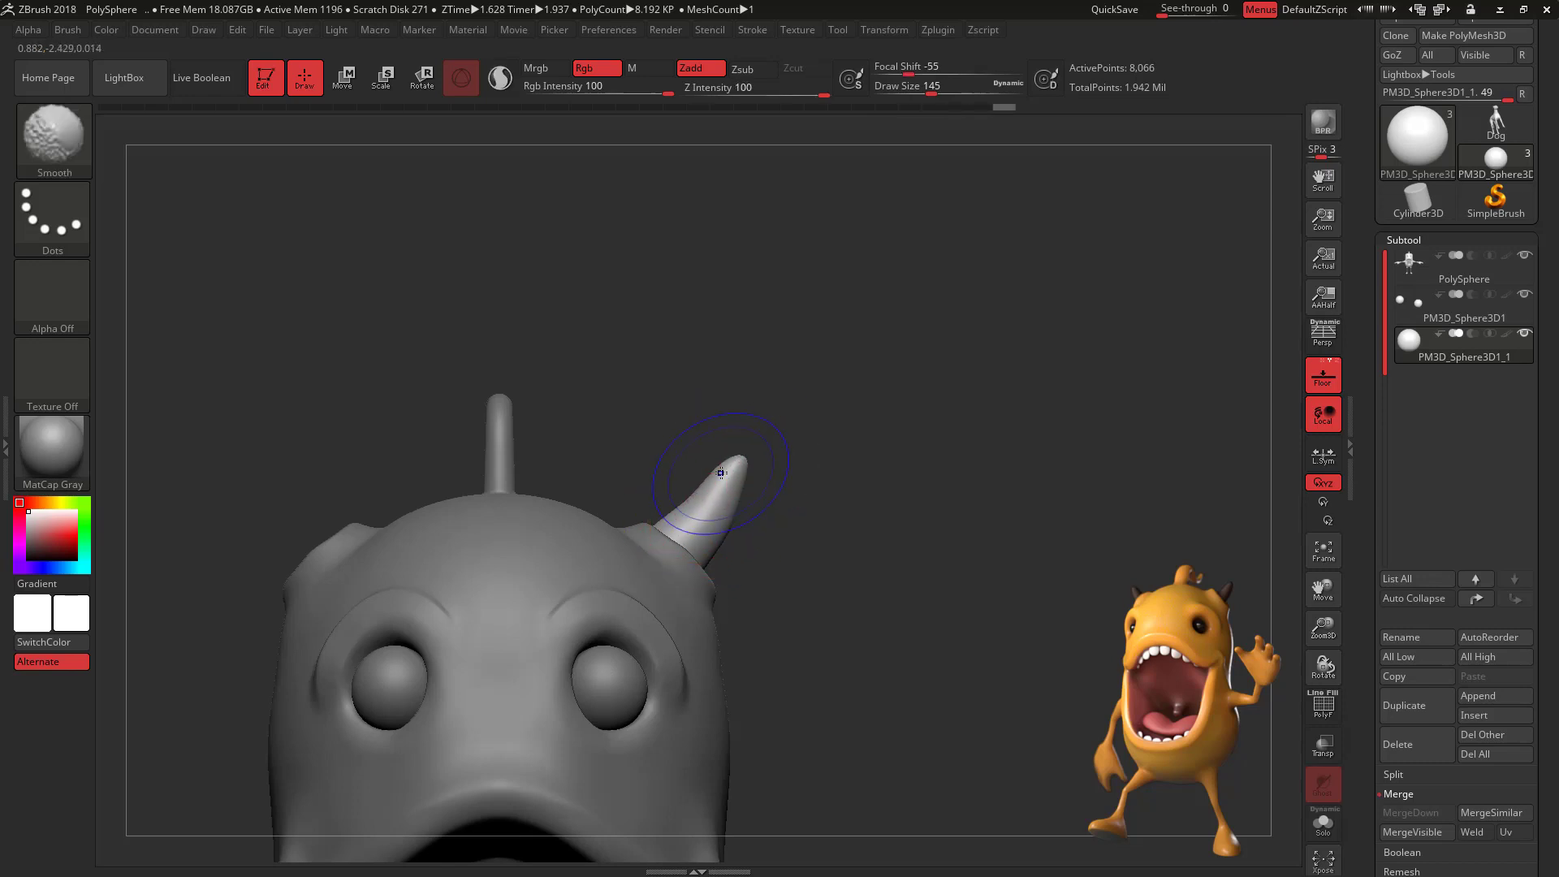
shift+drag(736, 506, 733, 503)
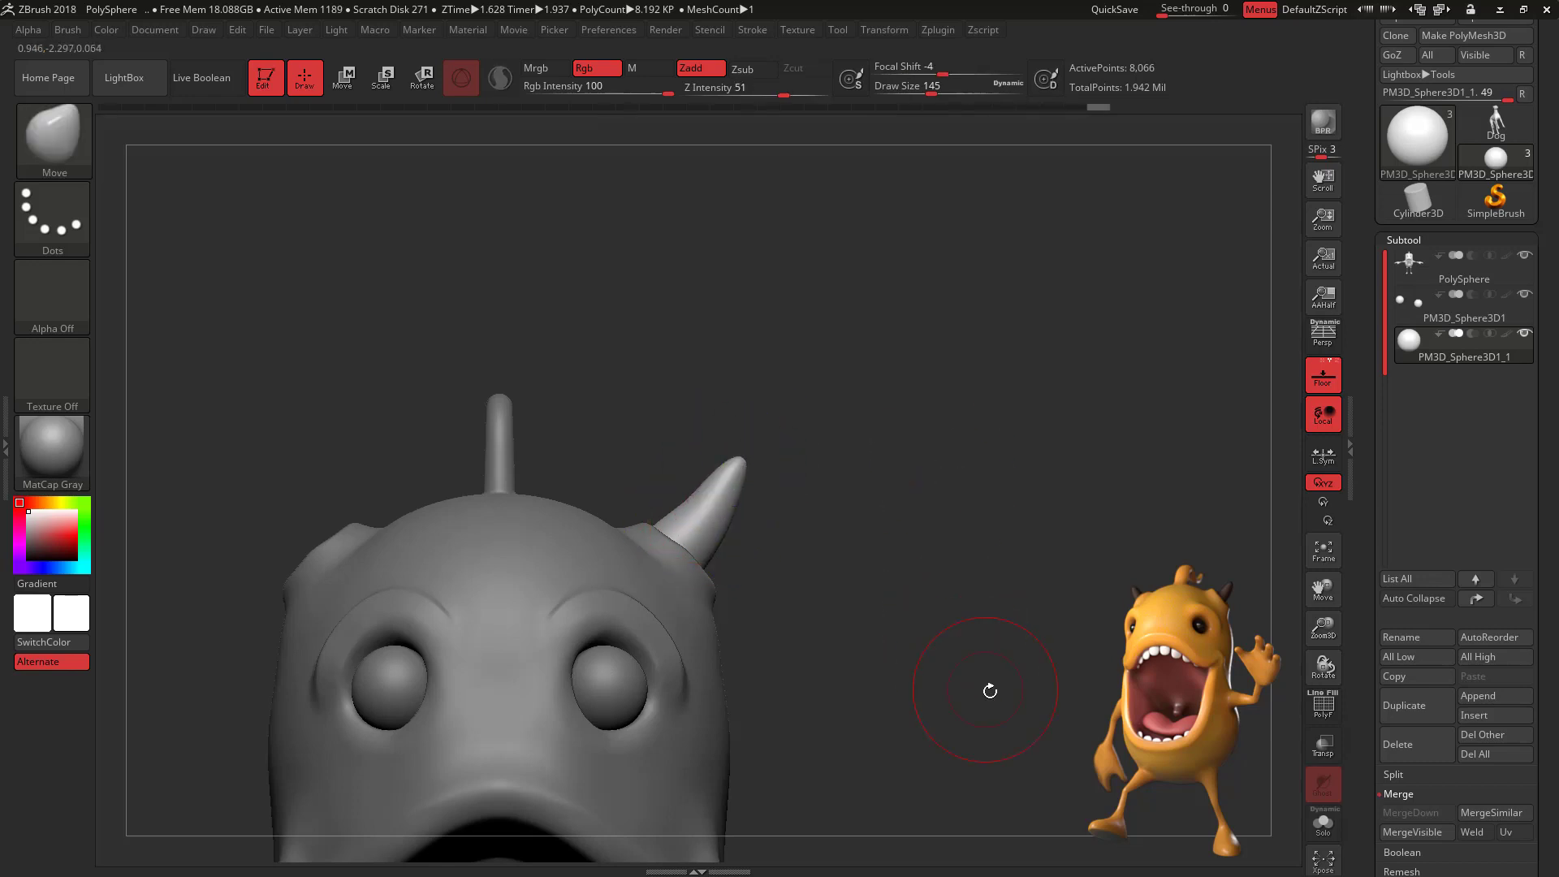
Step: Mirror the horn across the X axis with SubTool Master, merging the copy into one subtool
ctrl+right_drag(988, 689, 1037, 480)
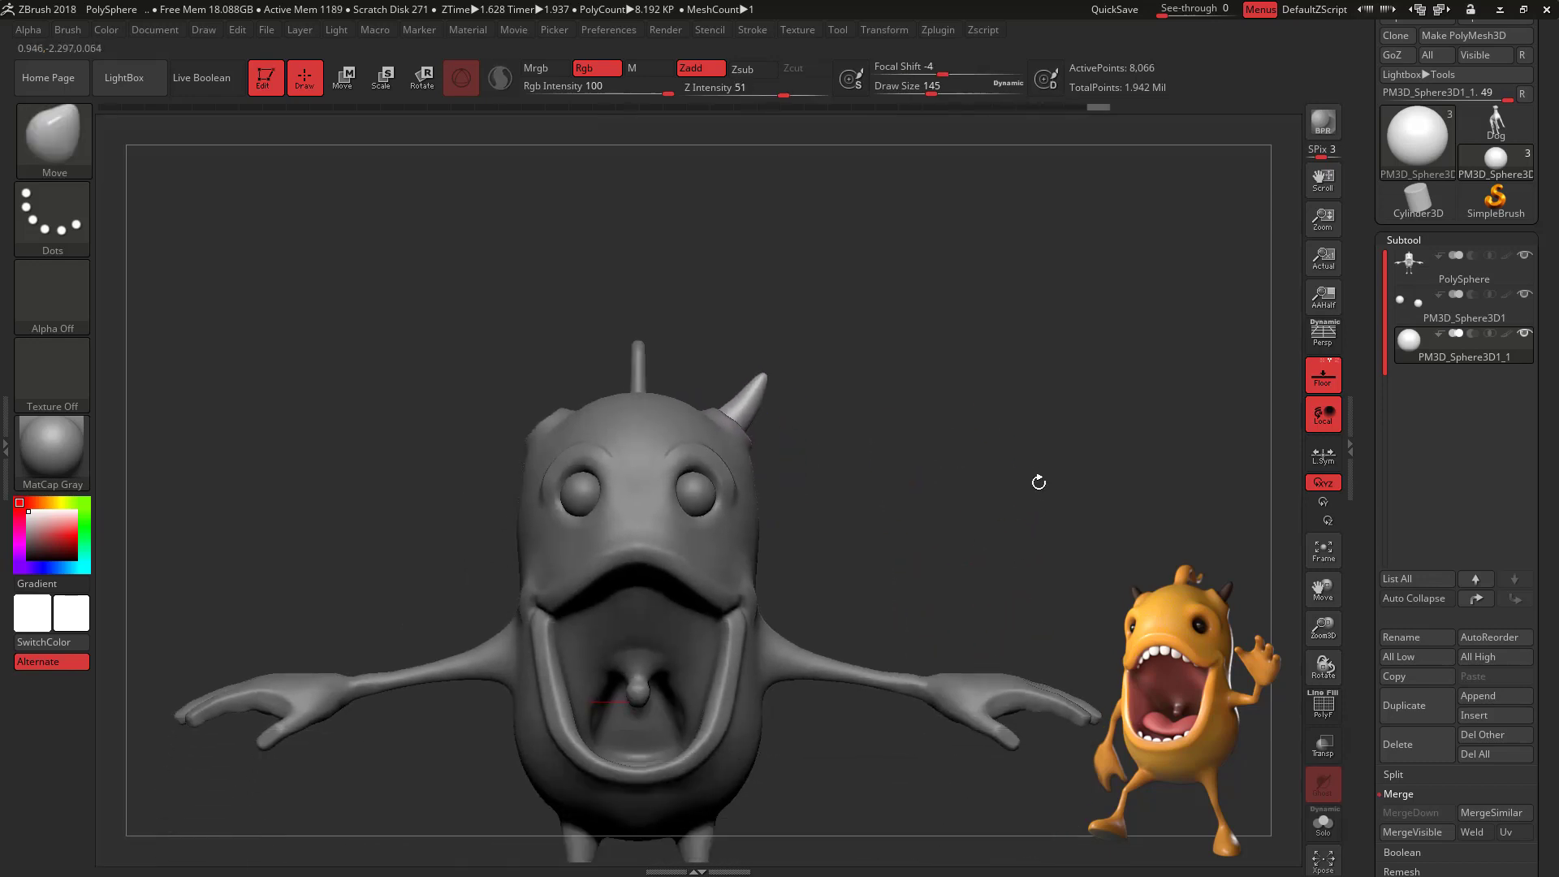
click(938, 30)
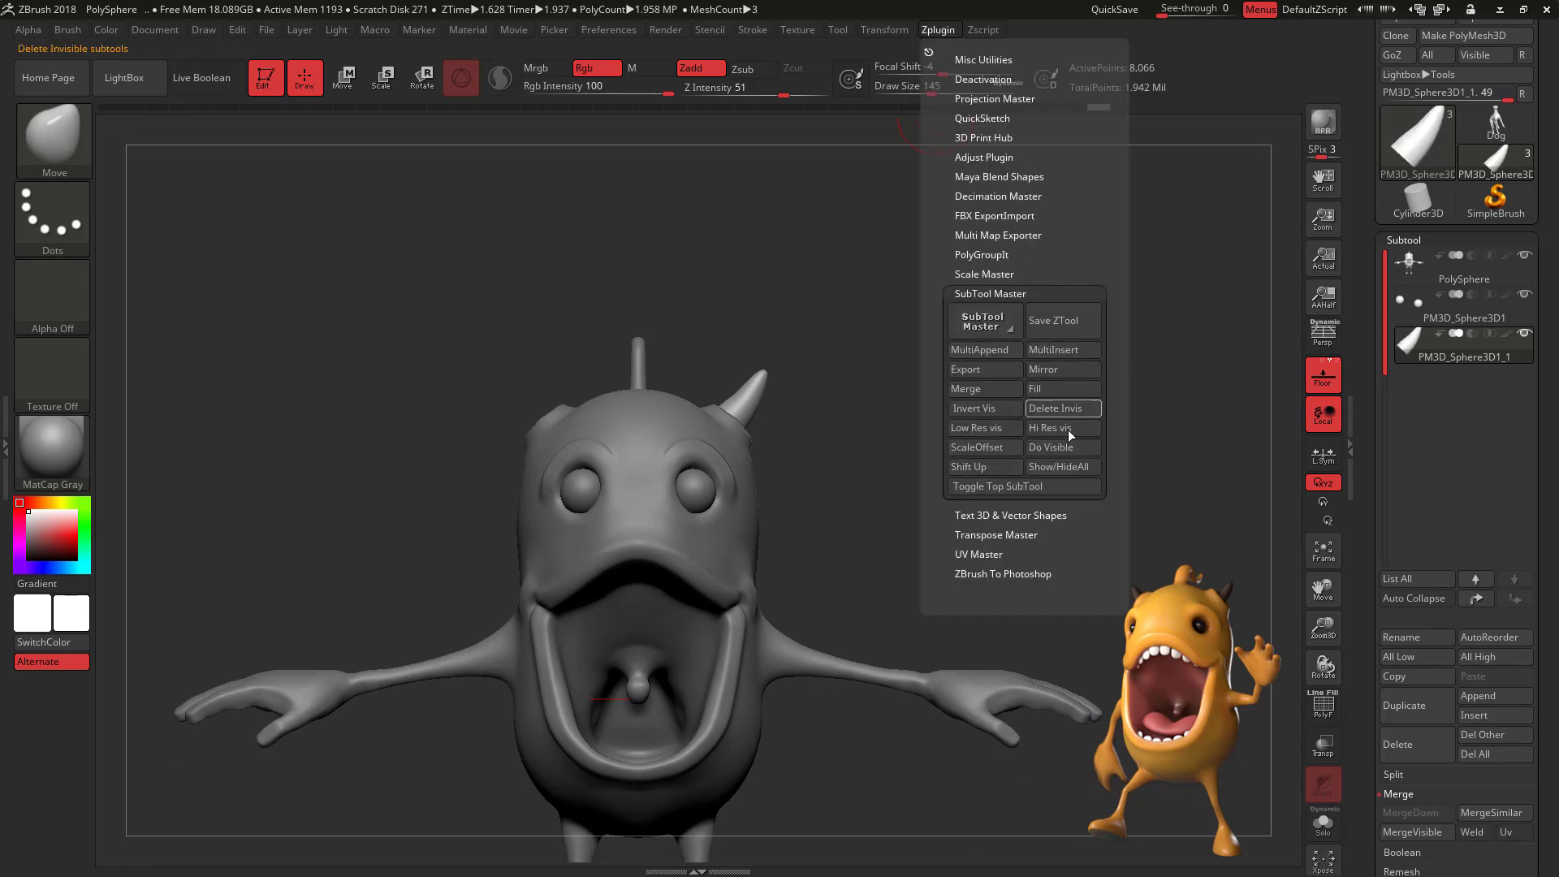
click(1076, 370)
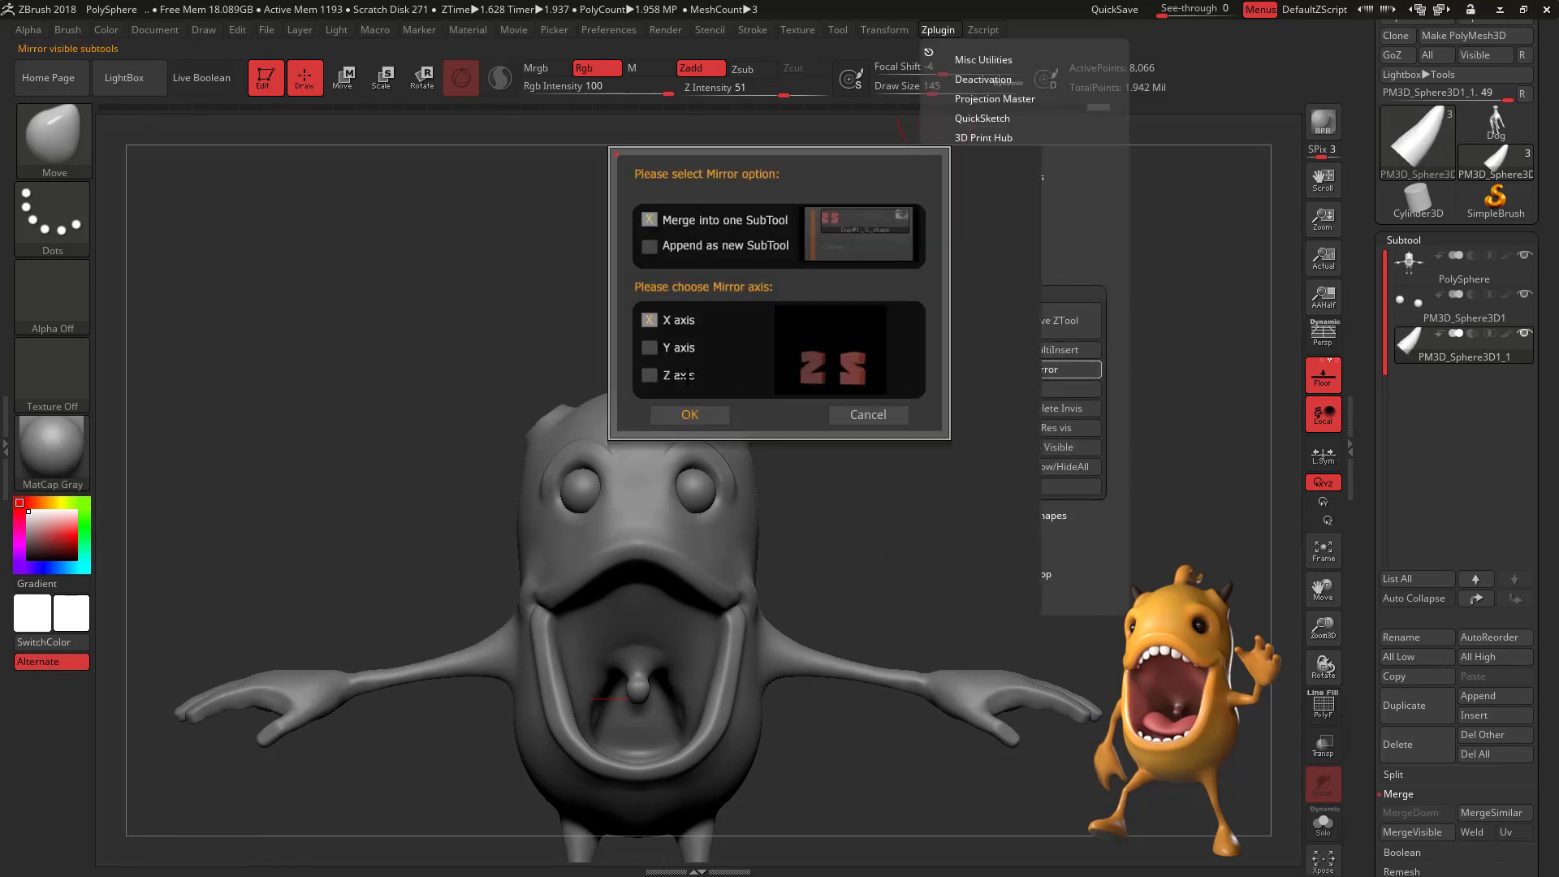
click(690, 414)
mouse_move(974, 522)
mouse_down()
mouse_move(848, 553)
mouse_move(1016, 542)
mouse_move(995, 540)
mouse_move(993, 465)
mouse_move(1016, 598)
mouse_move(1058, 572)
mouse_move(1042, 377)
mouse_move(985, 546)
mouse_move(994, 590)
mouse_move(1023, 593)
mouse_move(1007, 598)
mouse_move(1016, 567)
mouse_up()
mouse_move(1065, 514)
mouse_down()
mouse_move(999, 568)
mouse_move(1055, 639)
mouse_up()
mouse_move(1016, 455)
mouse_down()
mouse_move(1007, 418)
mouse_move(1048, 471)
mouse_move(1006, 456)
mouse_move(922, 582)
mouse_move(927, 715)
mouse_move(994, 353)
mouse_up()
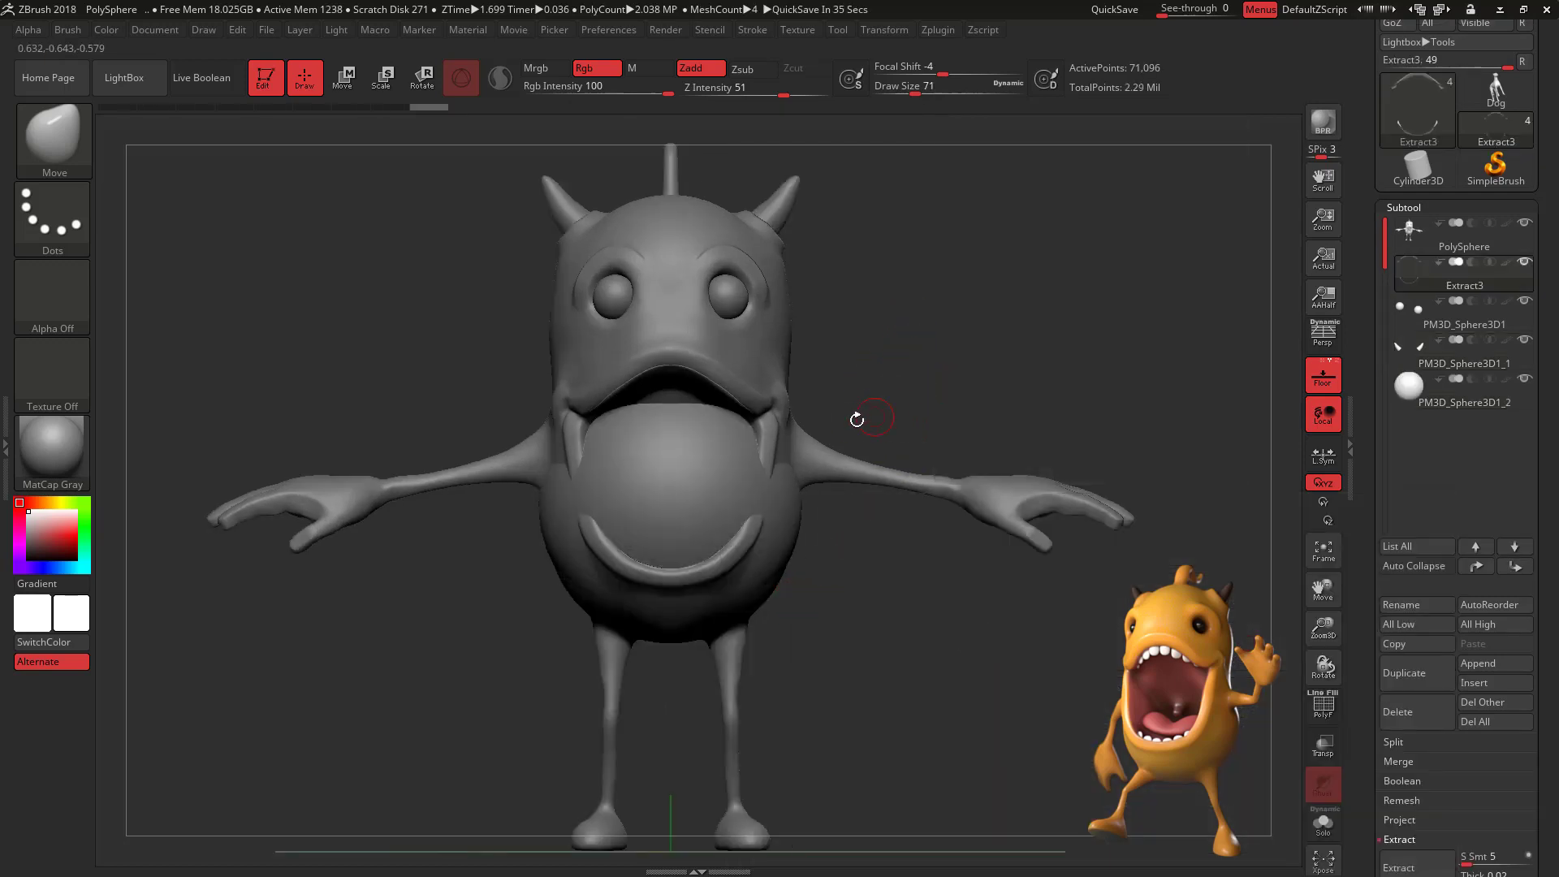
Step: Move the newly appended sphere beside the monster's head and flatten it front to back into a thin disc
click(1460, 403)
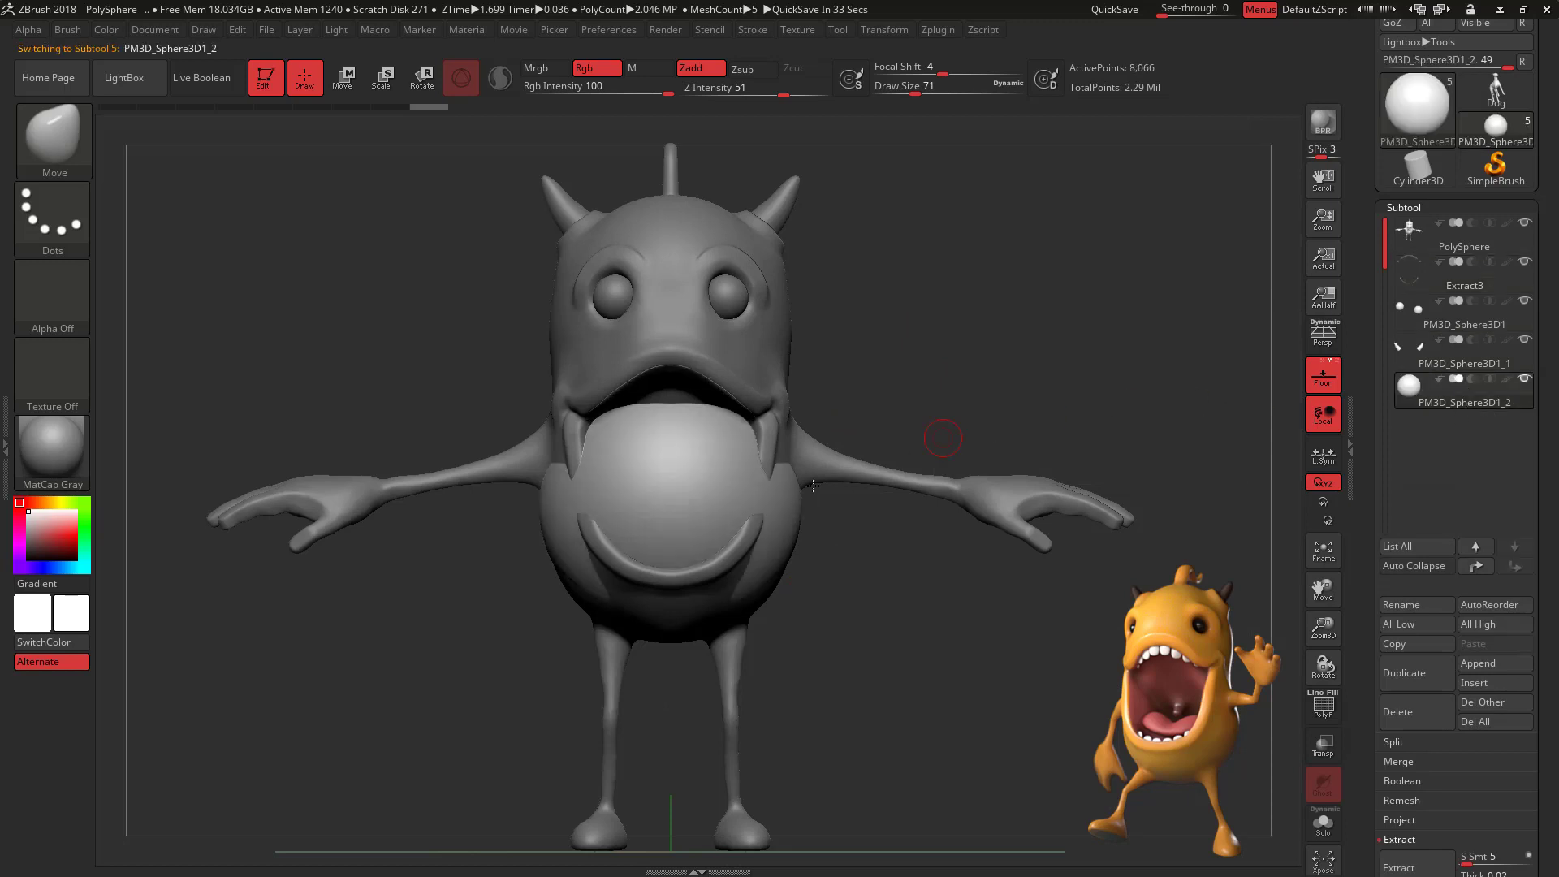
key(w)
drag(732, 443, 1077, 187)
drag(1218, 285, 1077, 317)
shift+drag(1199, 327, 1248, 327)
drag(913, 297, 1029, 299)
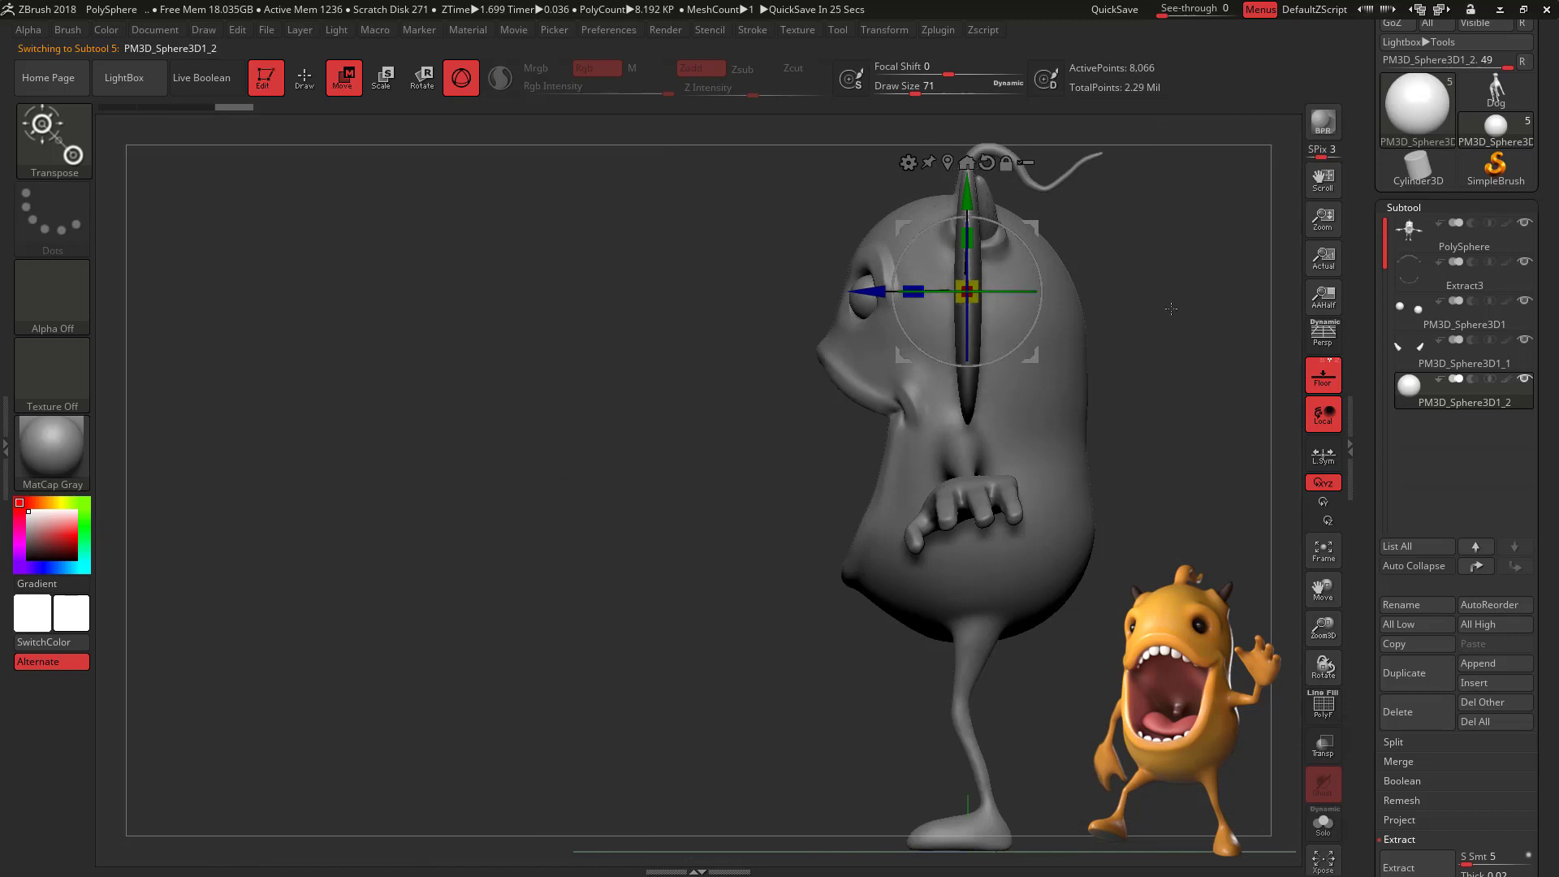
drag(1167, 306, 1198, 390)
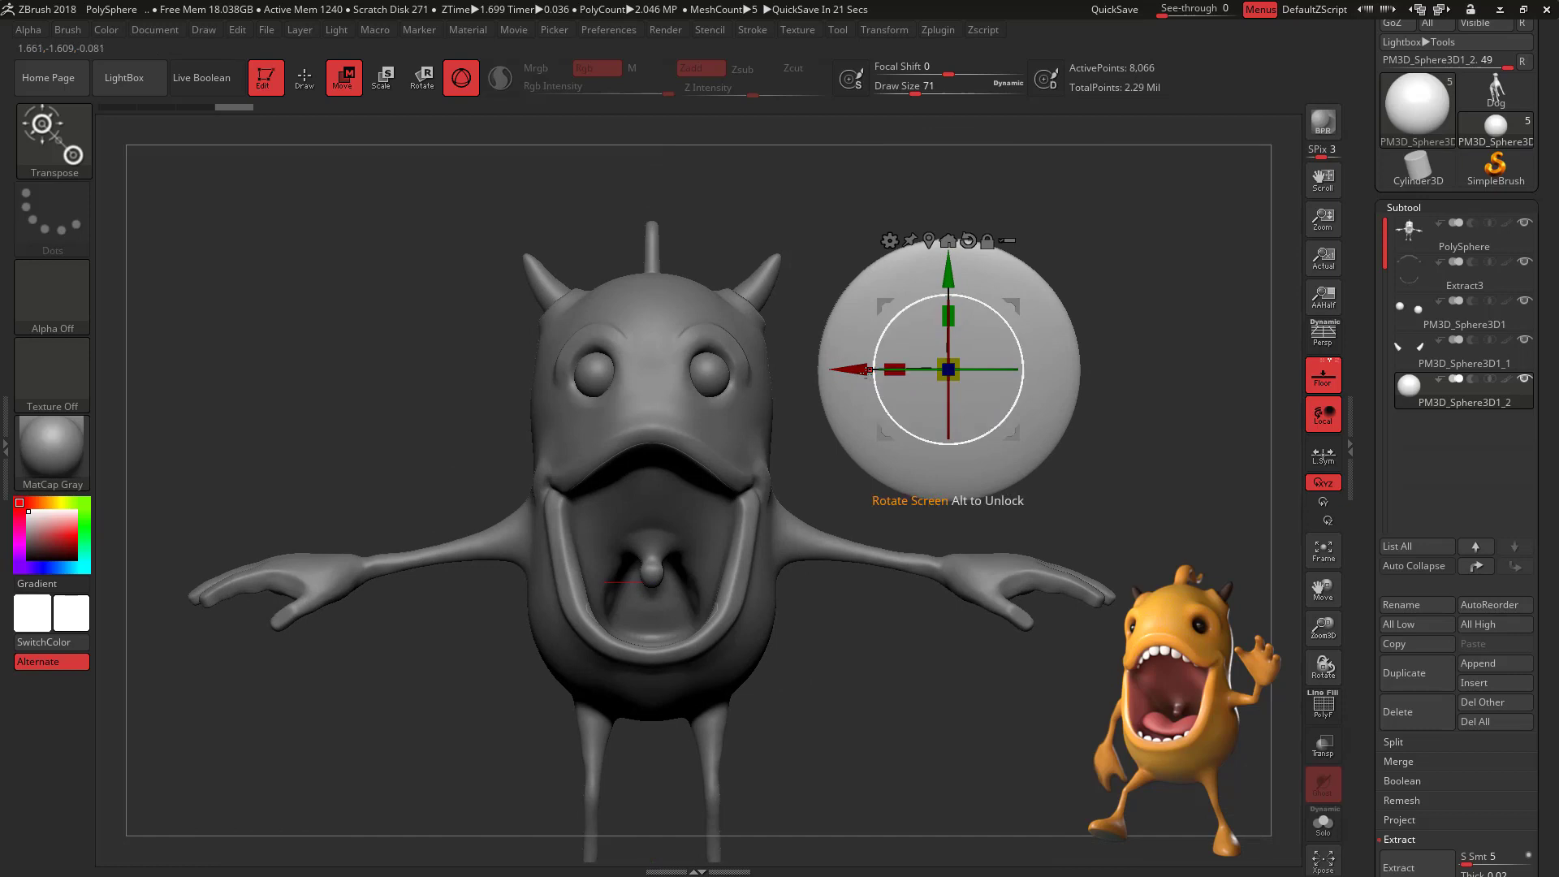
Step: Narrow the disc along X into an upright oval and broaden its lower end with the Move brush at draw size 324
drag(894, 370, 1066, 286)
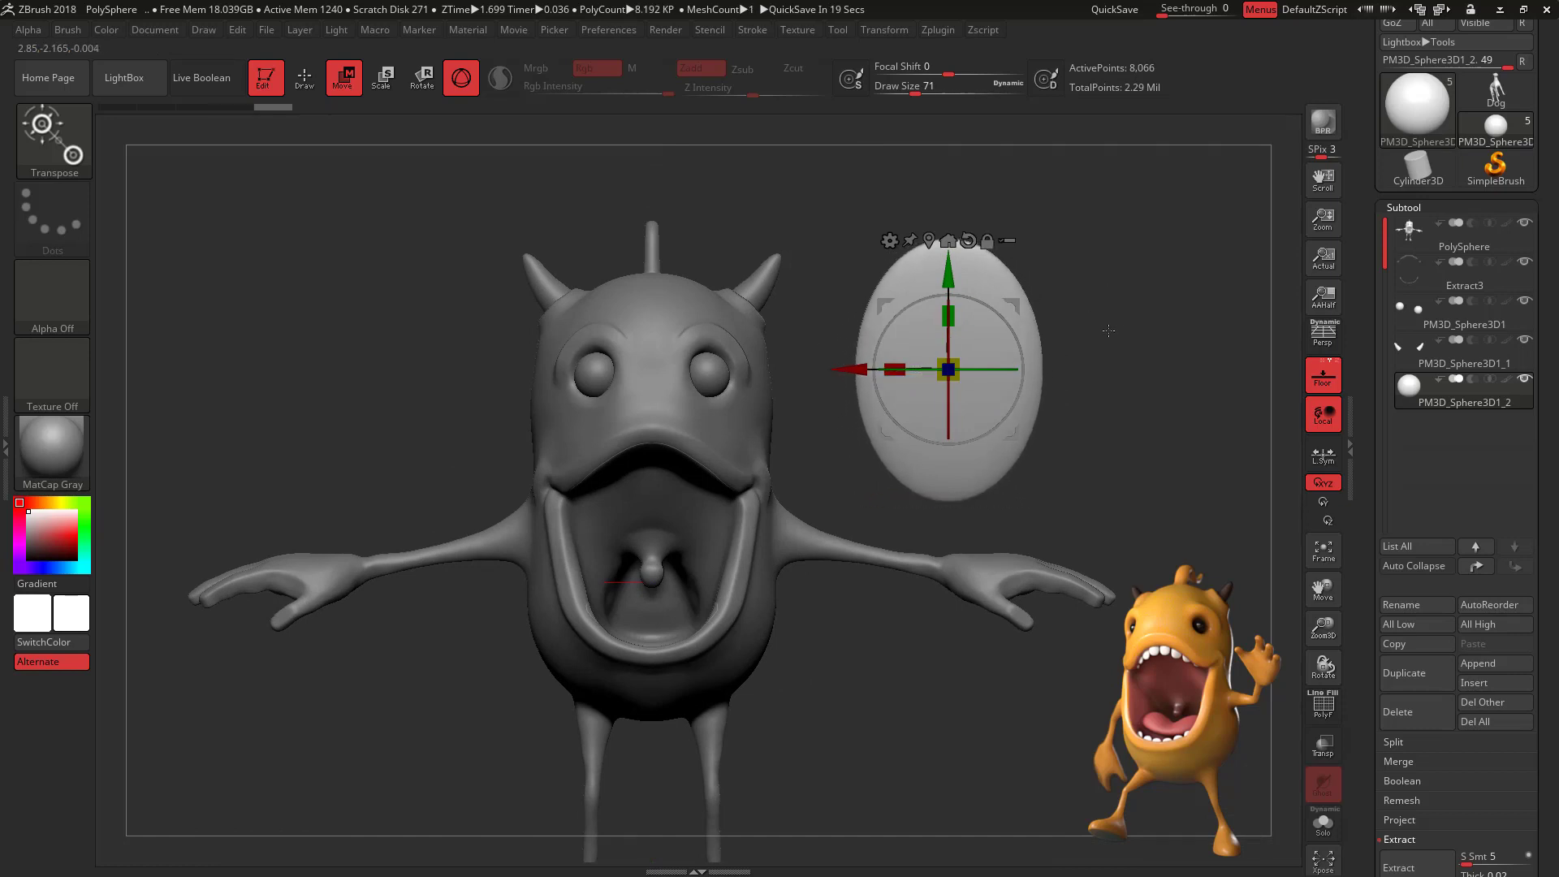
alt+drag(1103, 351, 1104, 349)
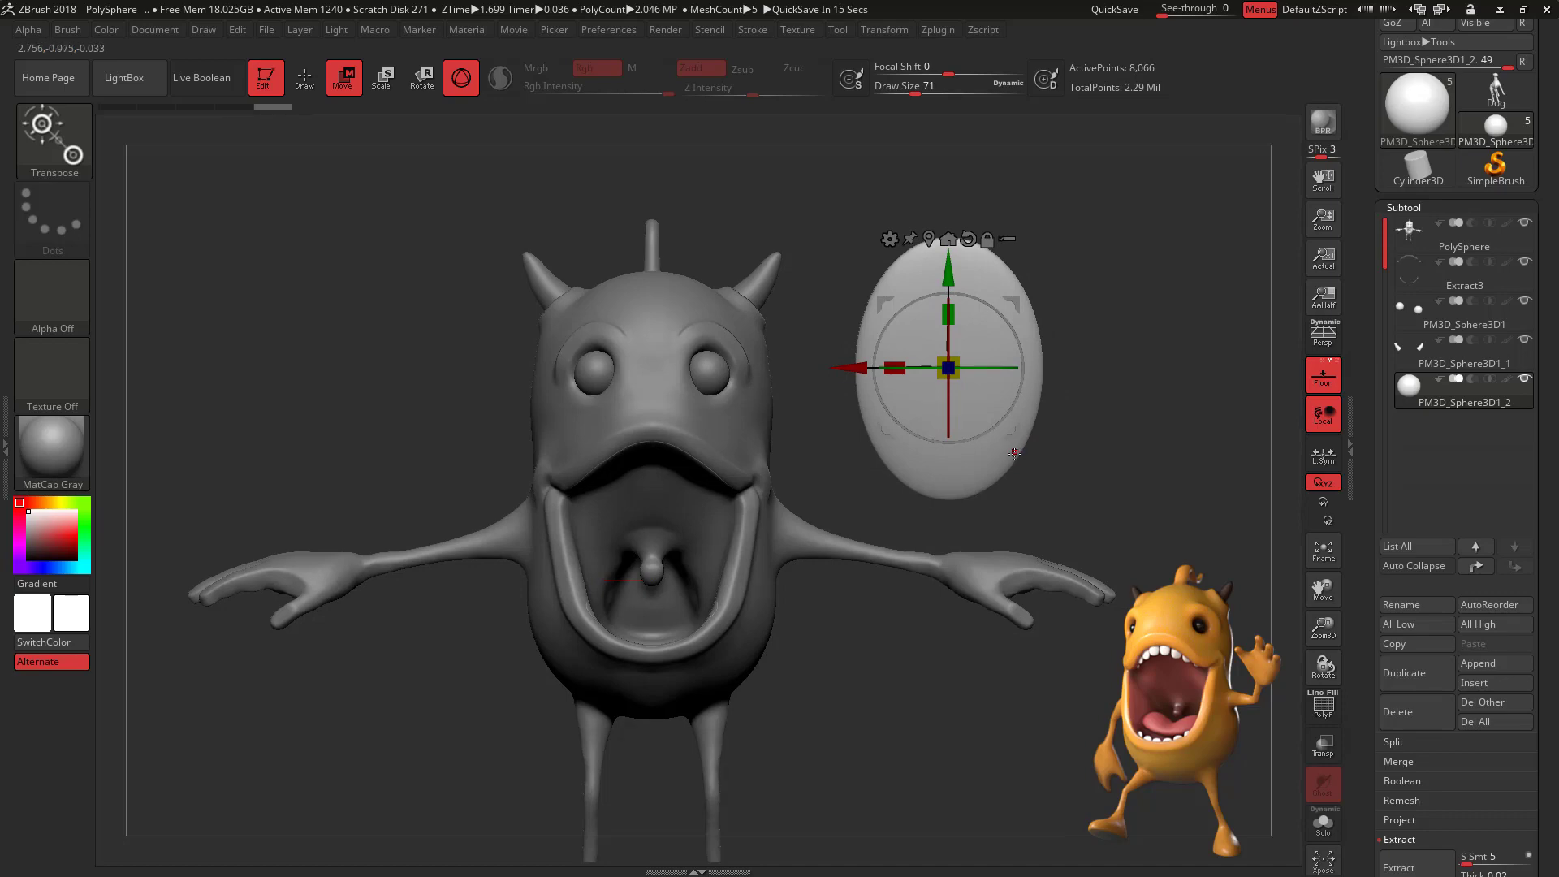
key(q)
key(b)
key(m)
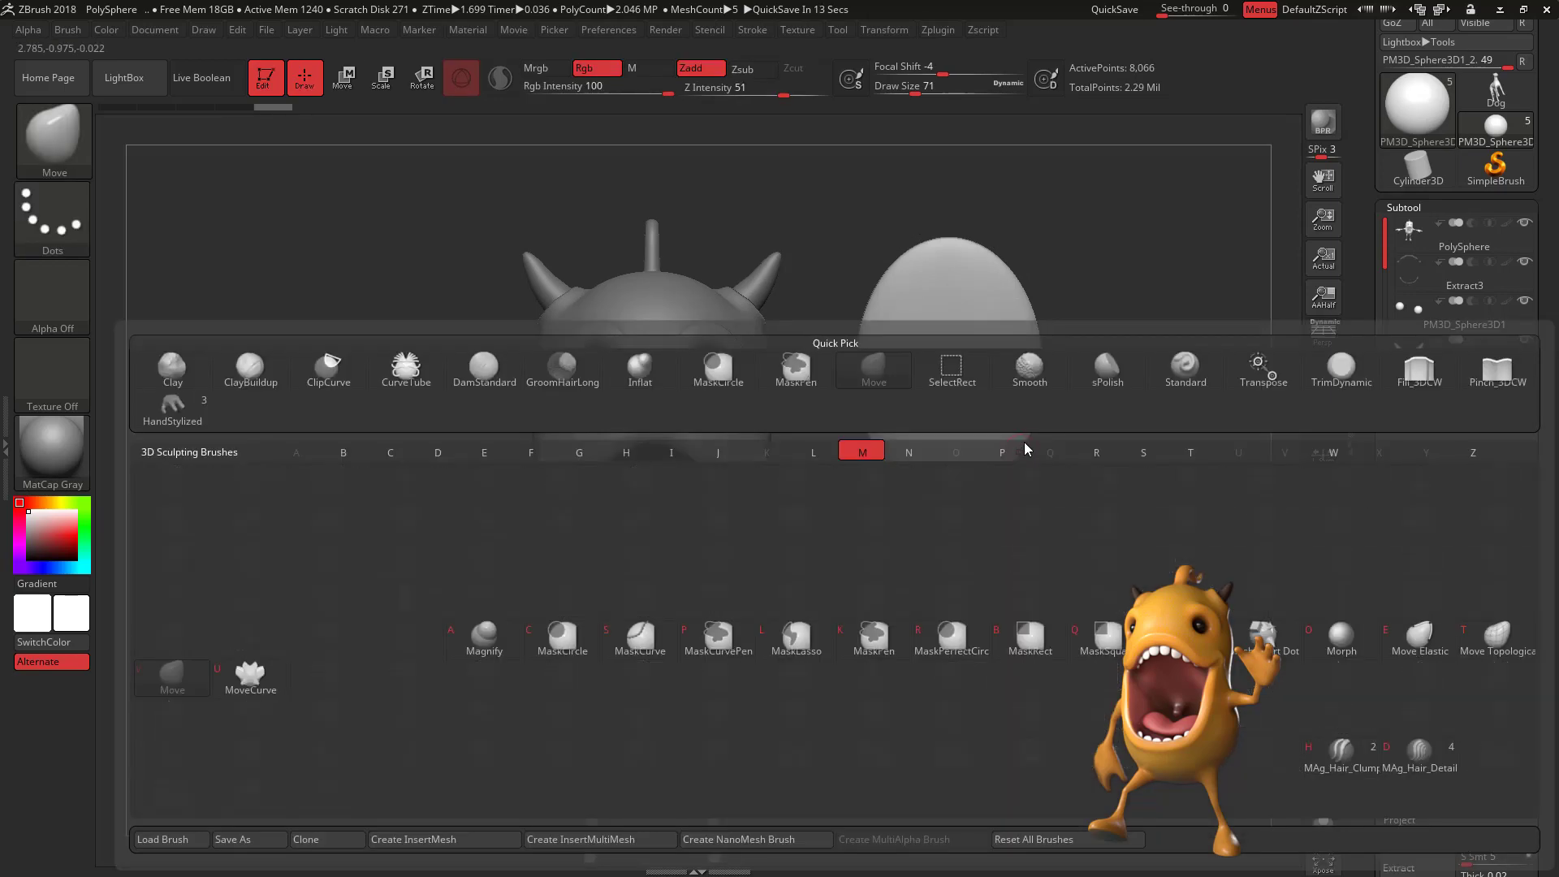
key(v)
key(space)
click(1088, 445)
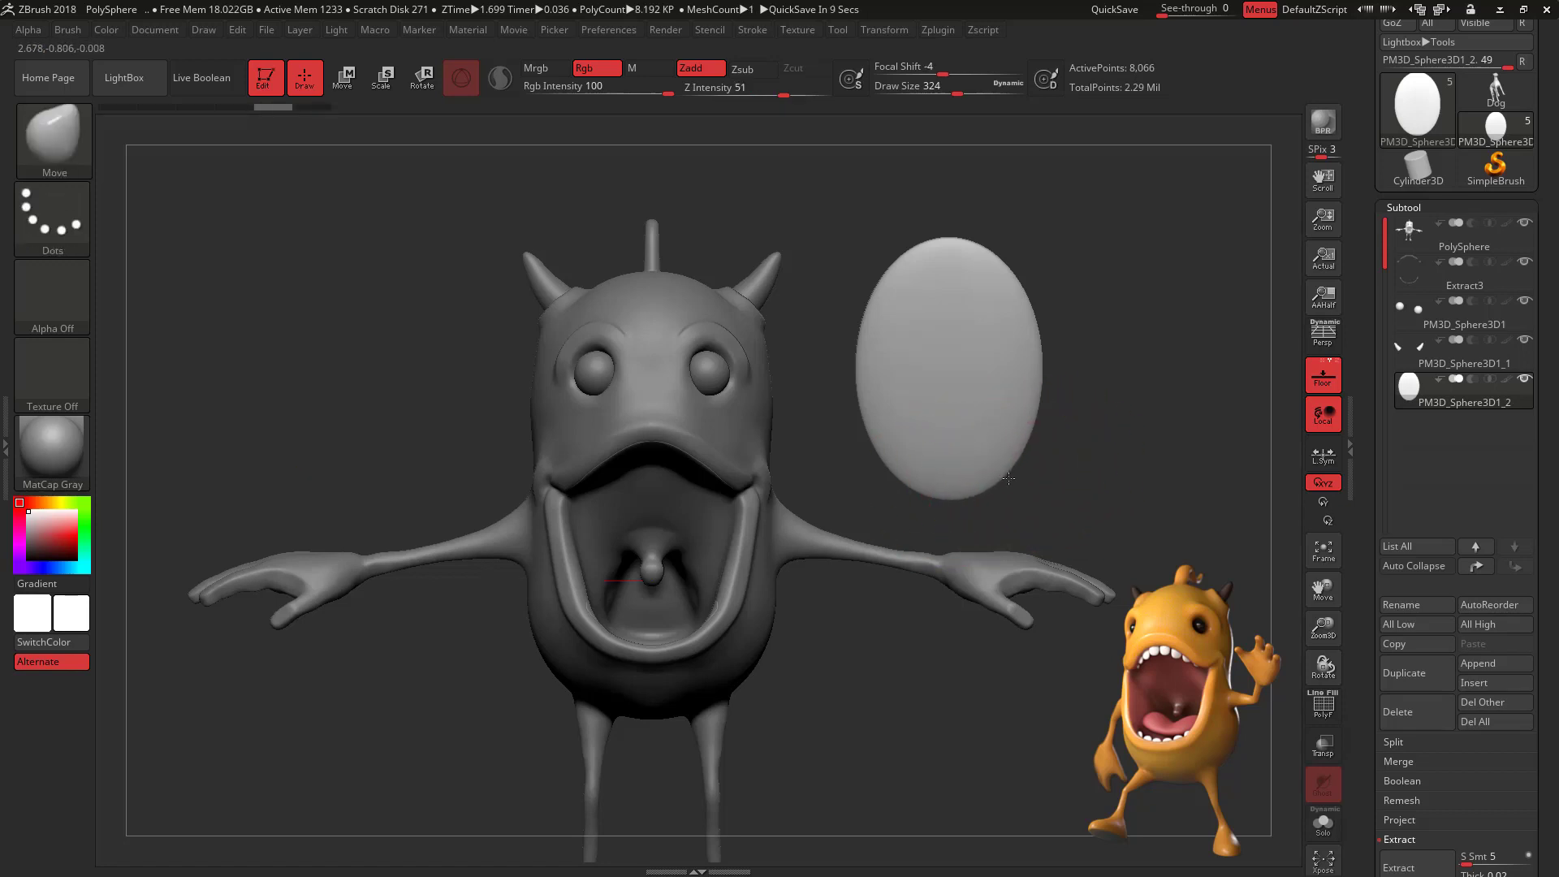
Step: Cut the oval's upper end flat with ClipCurve to form a tooth and thicken it slightly front to back
key(ctrl)
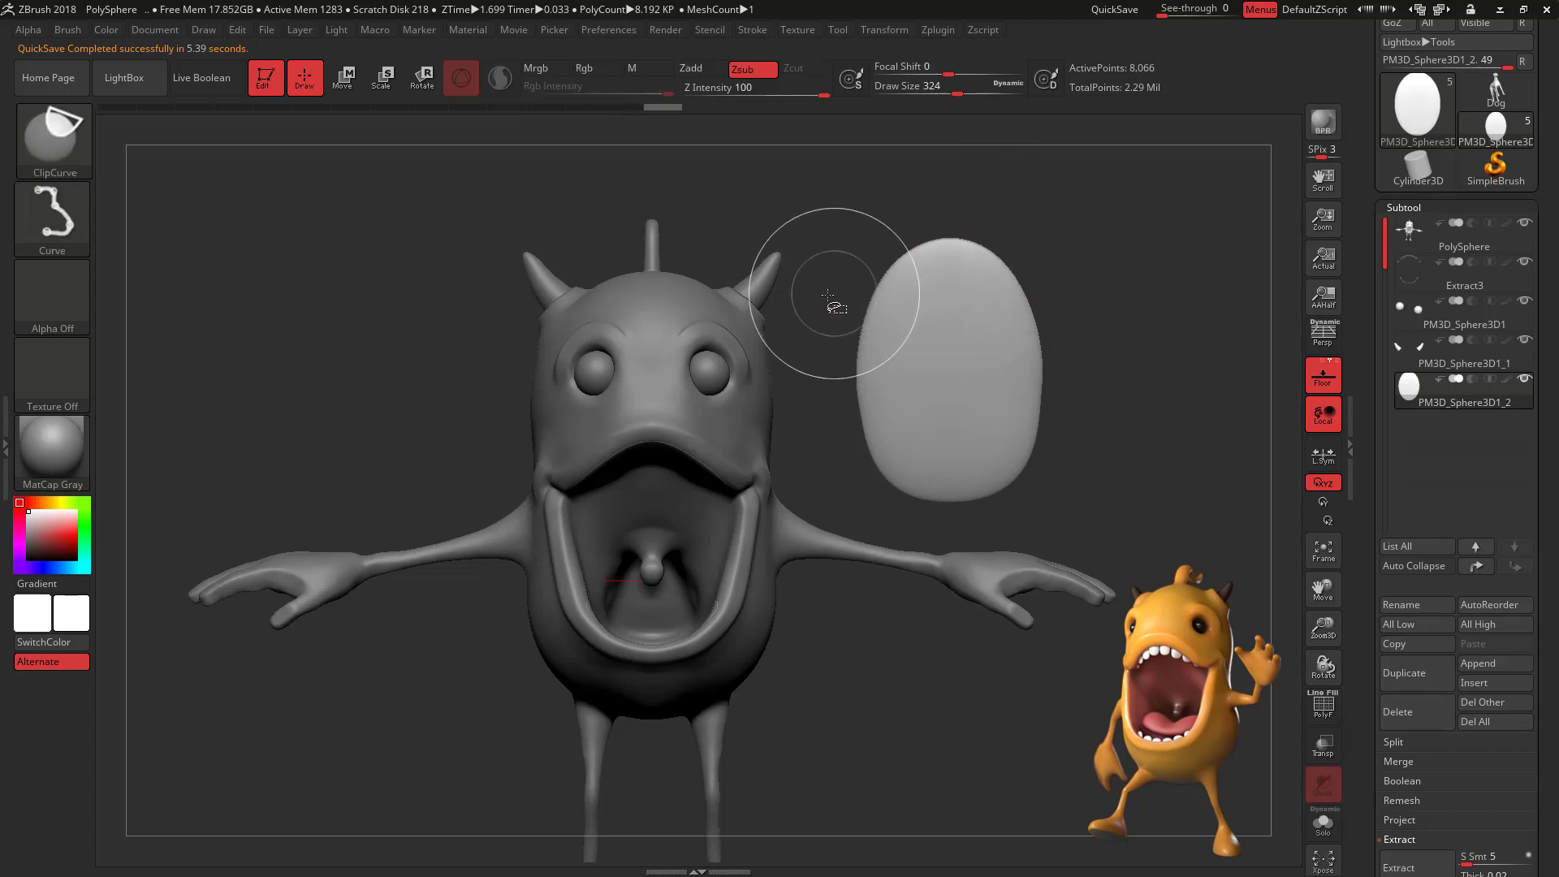
mouse_move(820, 298)
ctrl+shift+mouse_down()
mouse_move(1080, 290)
mouse_move(1072, 423)
mouse_move(1019, 514)
mouse_move(1112, 421)
ctrl+shift+mouse_up()
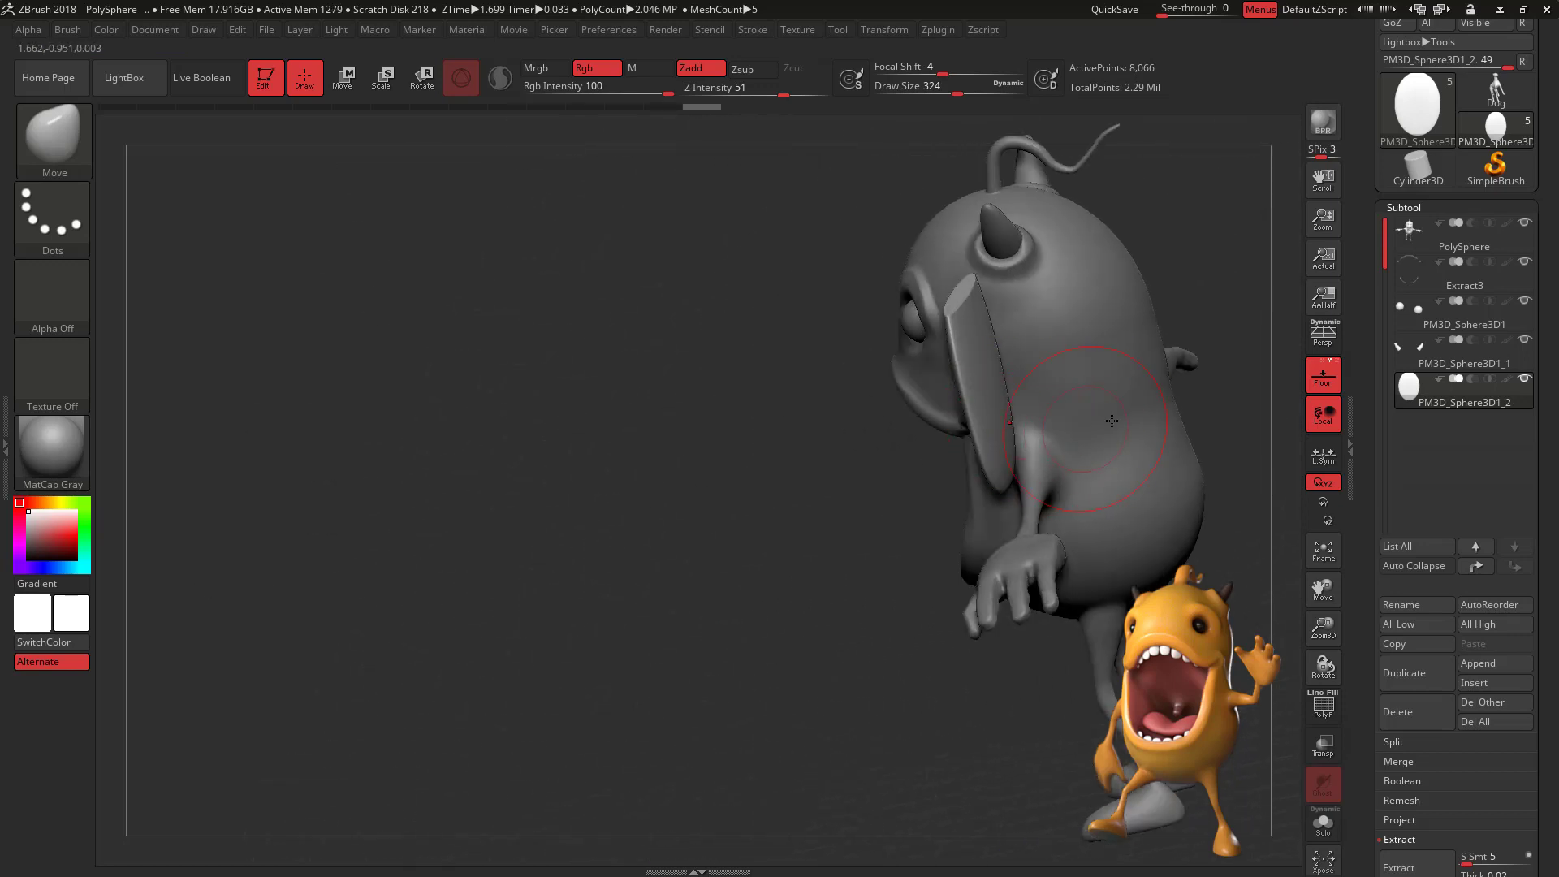
drag(887, 523, 1032, 446)
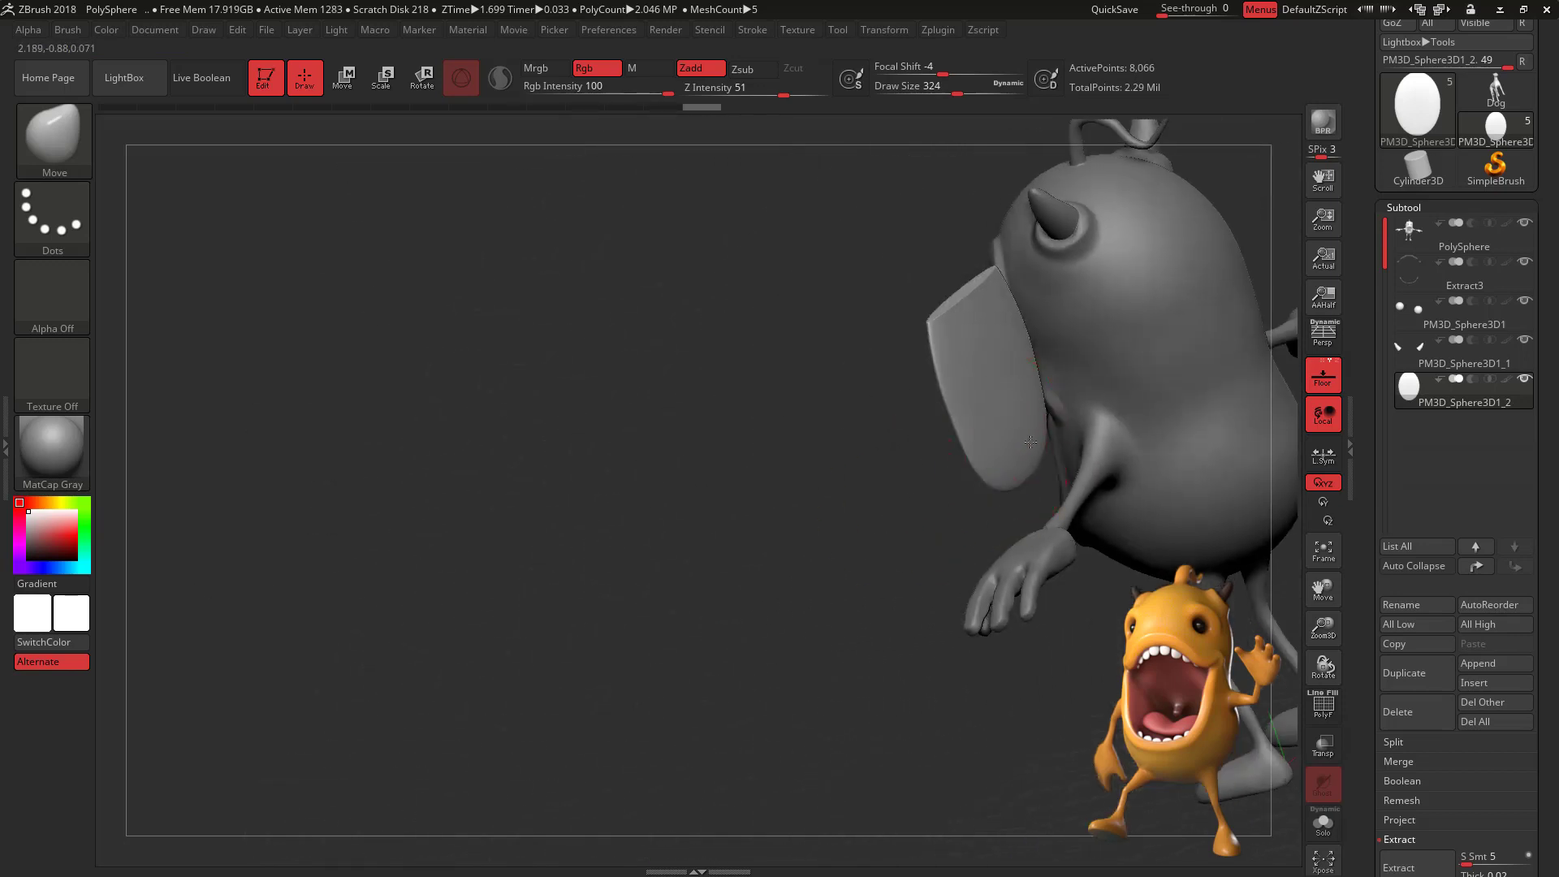
drag(940, 496, 1128, 452)
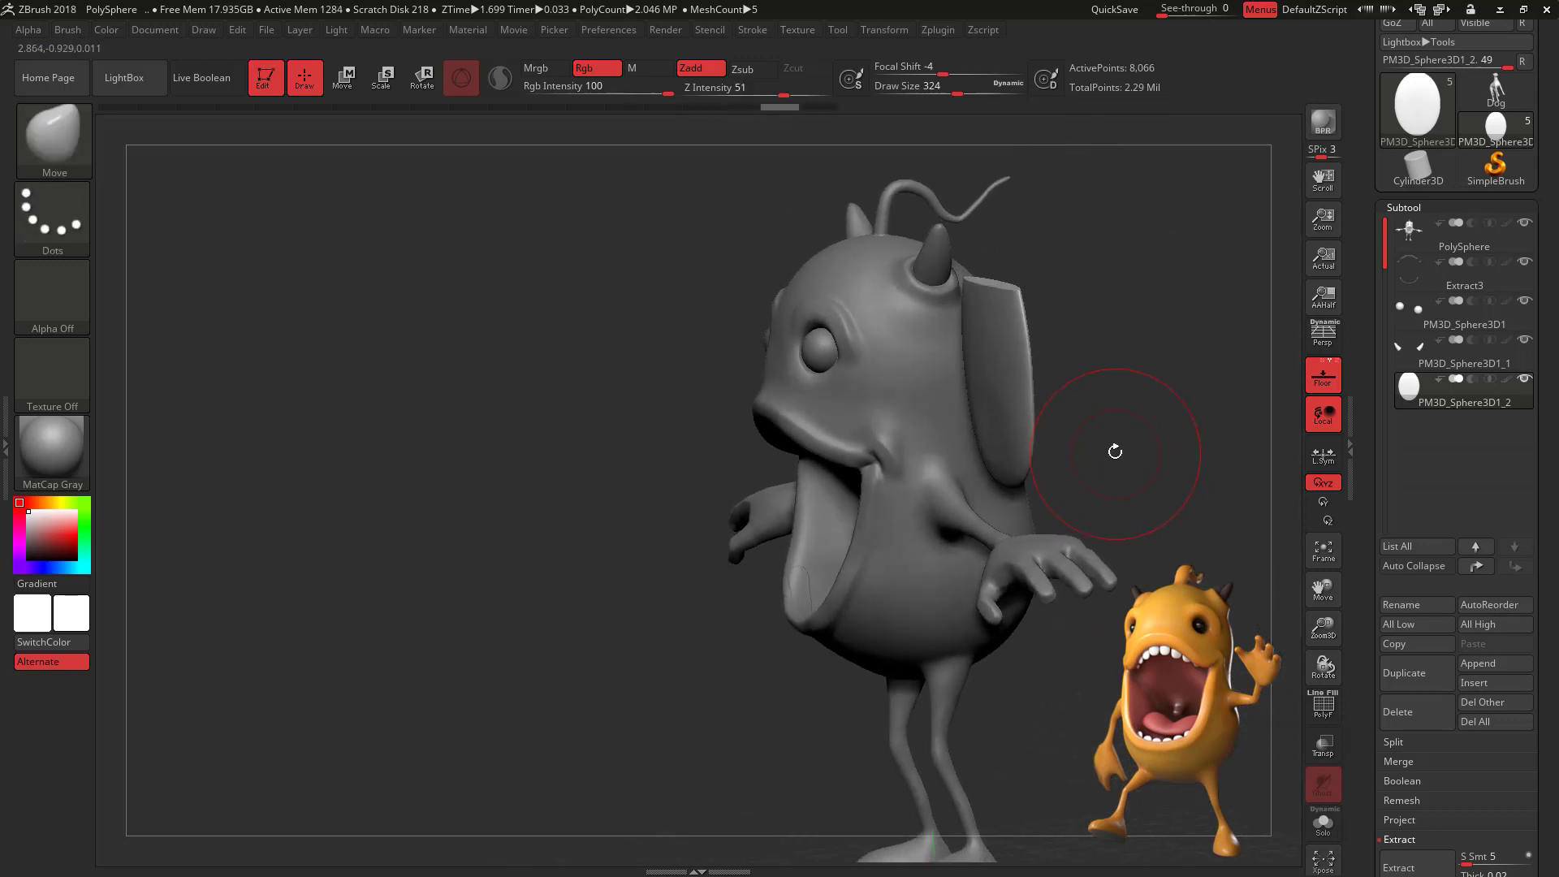
key(w)
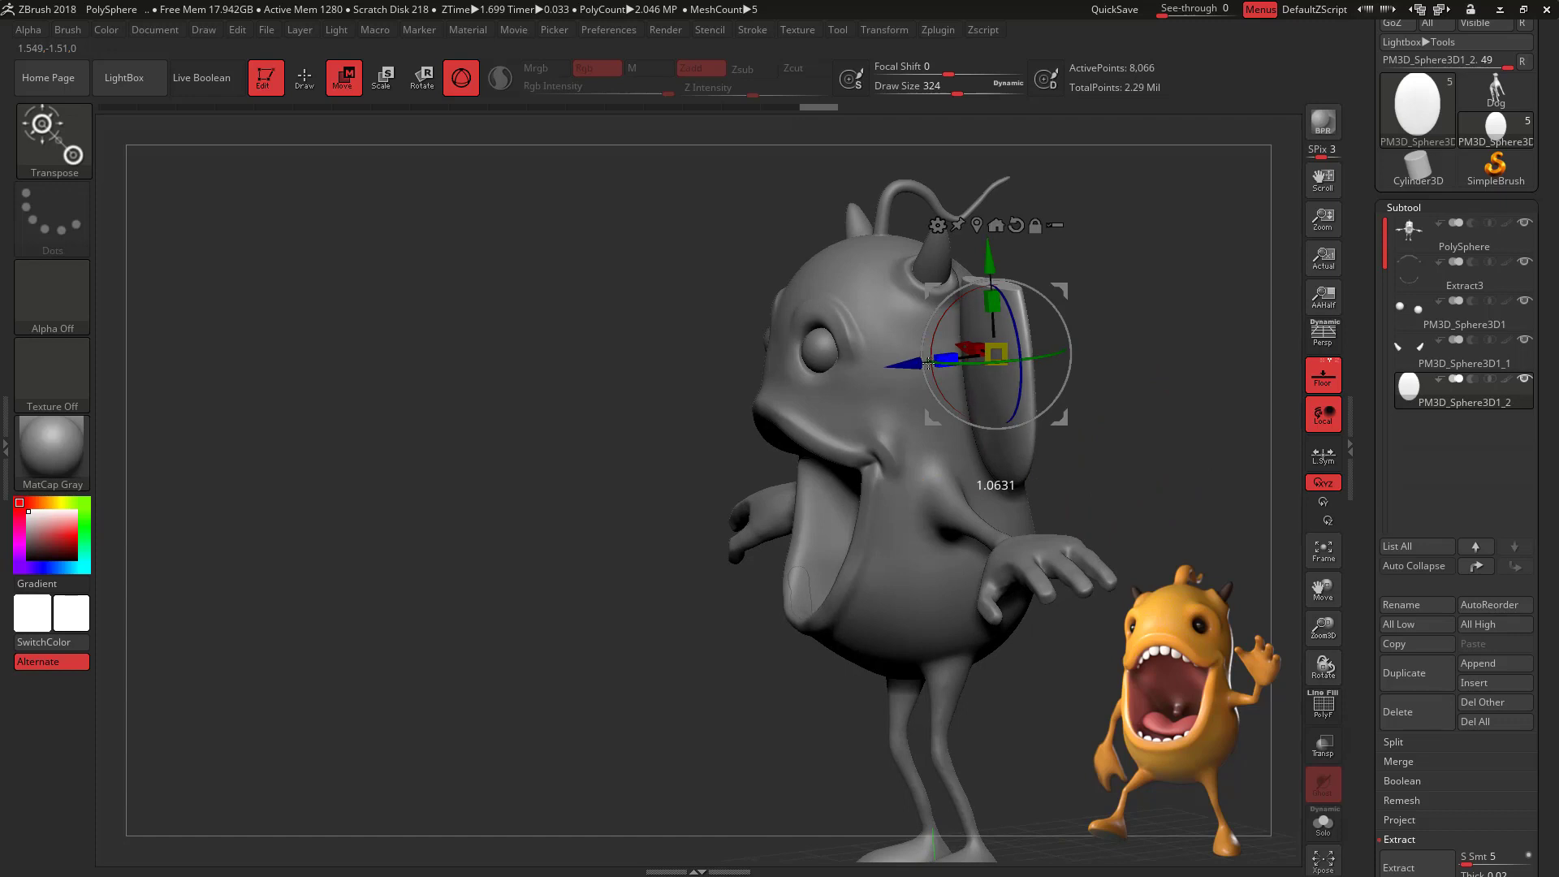
mouse_move(1148, 376)
mouse_down()
mouse_move(1076, 365)
mouse_move(1211, 346)
mouse_move(1217, 324)
mouse_move(1135, 331)
mouse_move(1156, 387)
mouse_up()
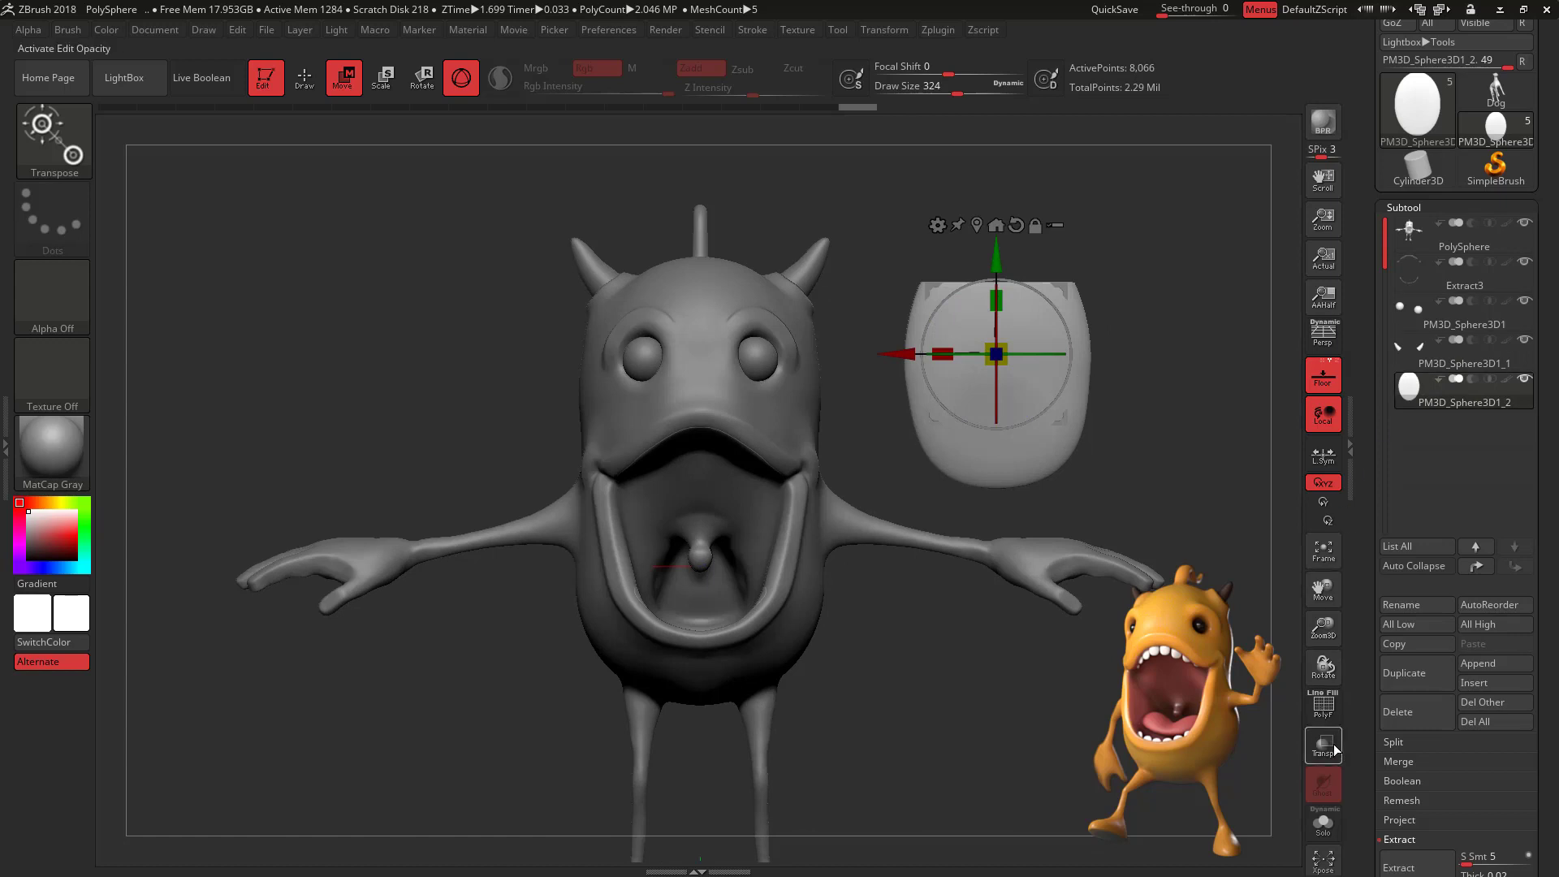
Step: Isolate the tooth and create a new InsertMesh brush from it with its flat cut end facing the view
click(1323, 823)
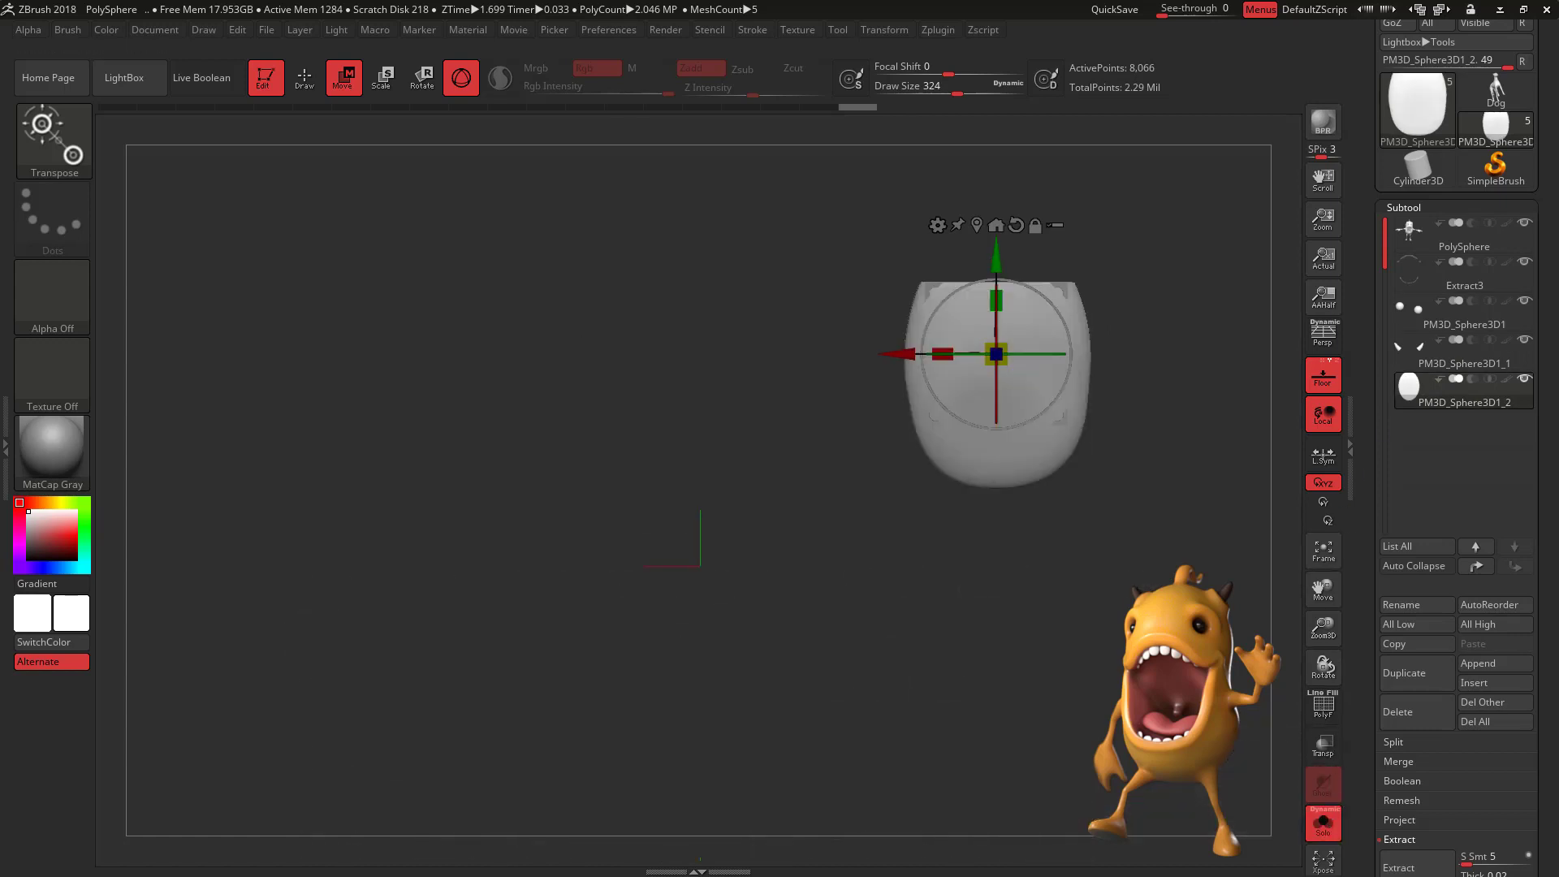
drag(1126, 620, 1125, 747)
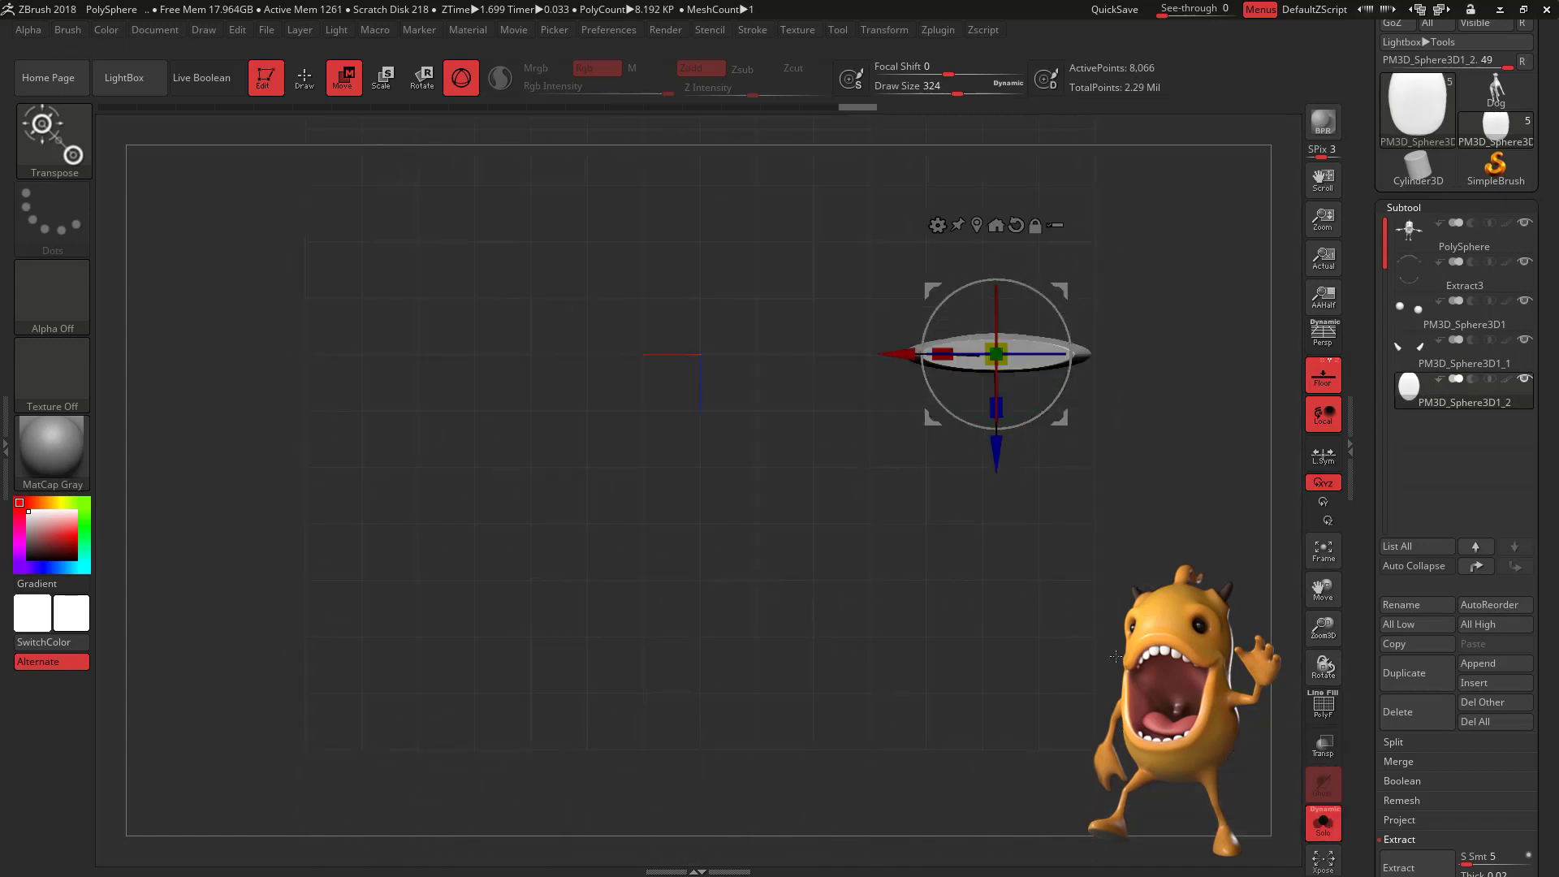
drag(1063, 285, 854, 310)
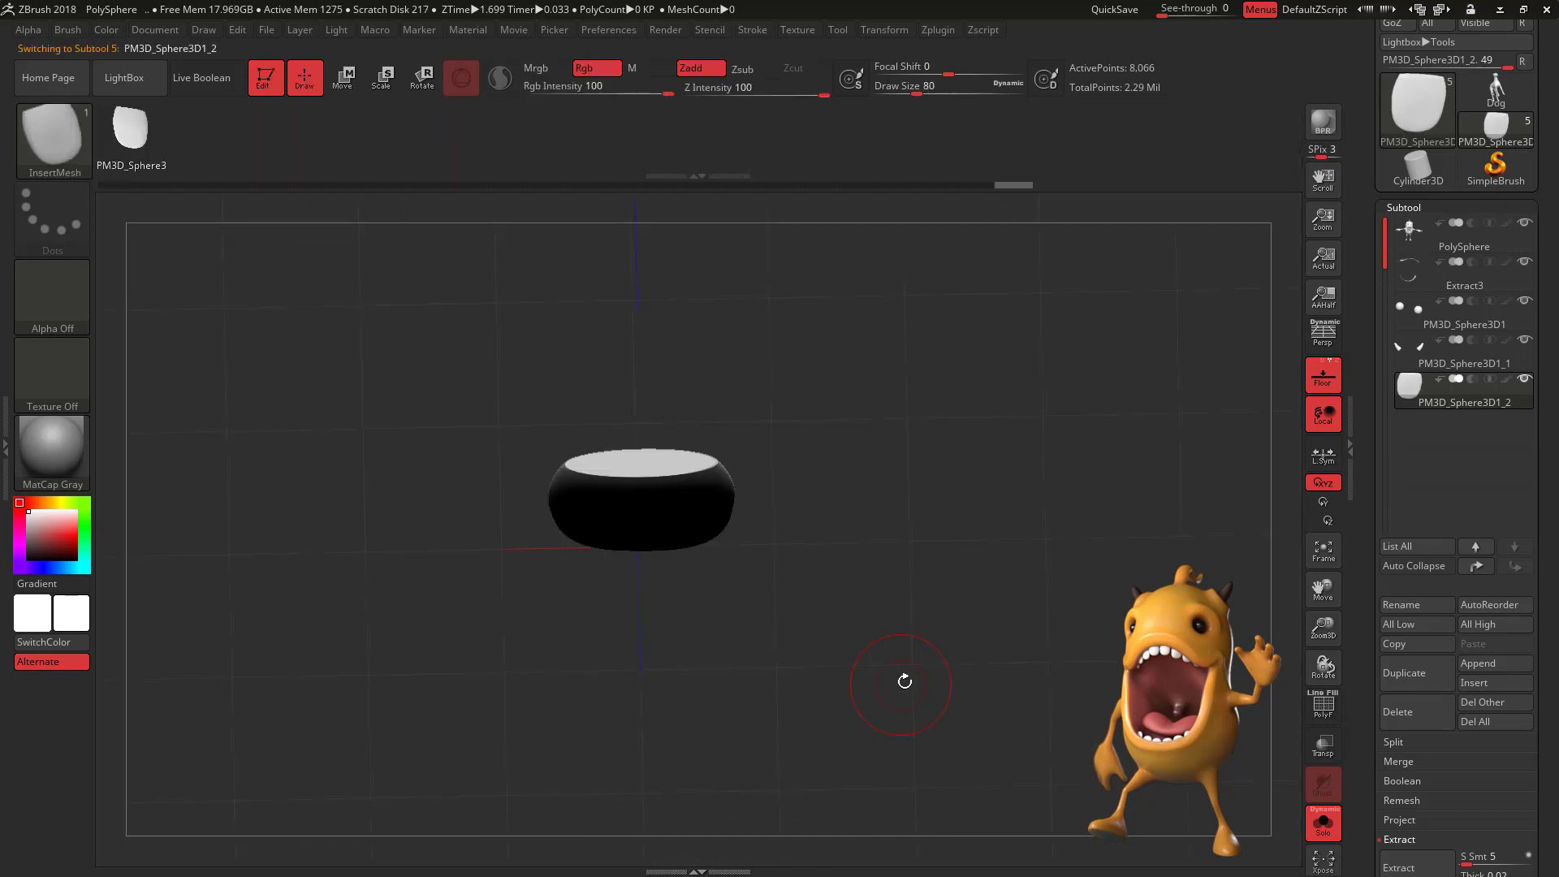
shift+drag(904, 679, 908, 686)
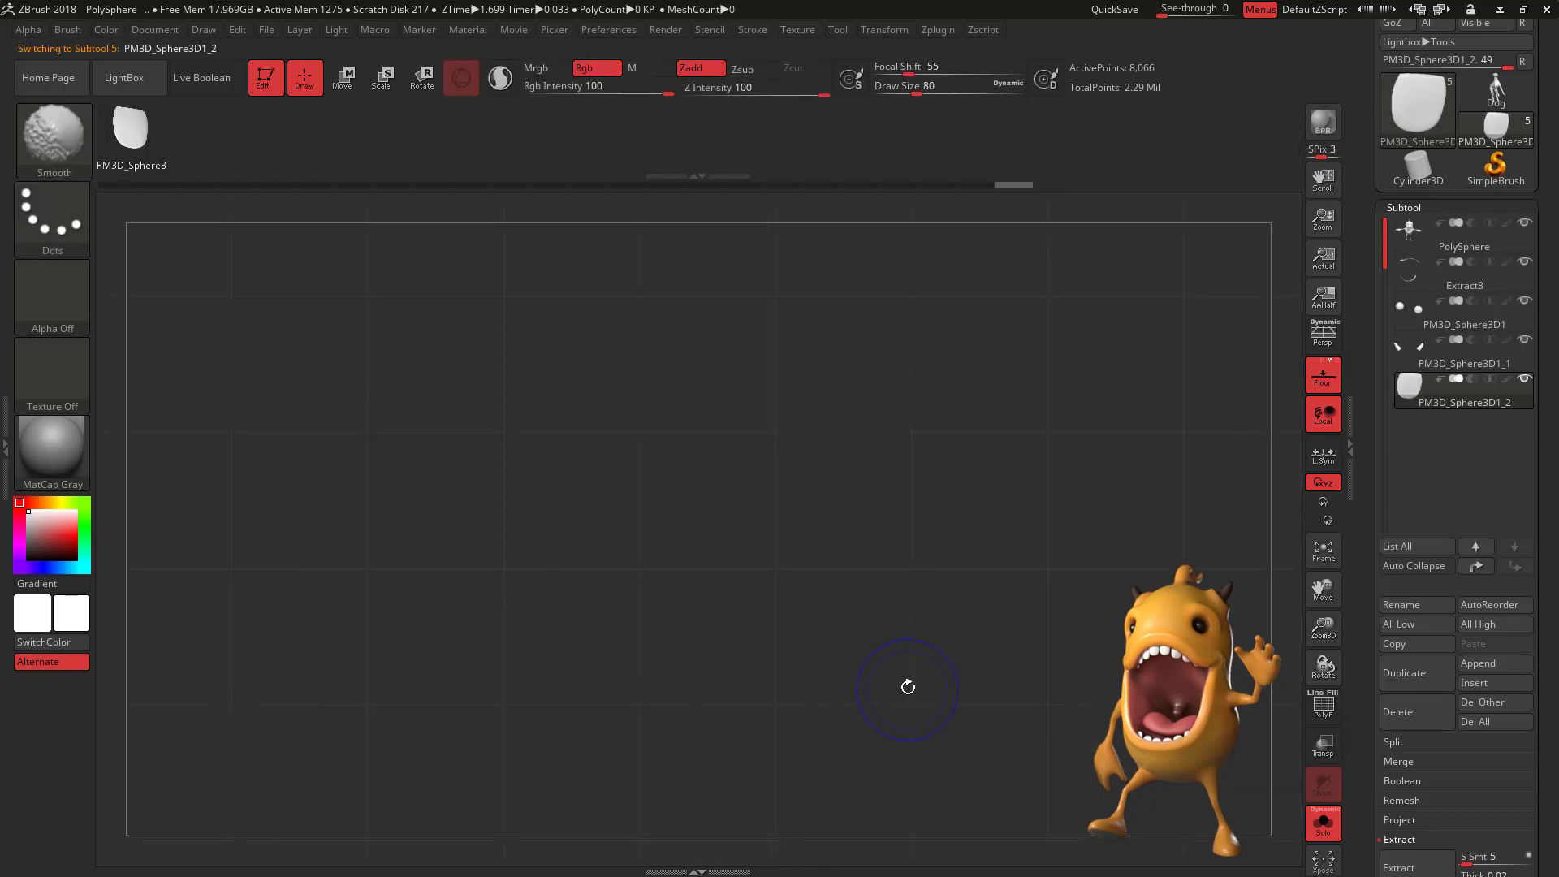
alt+drag(876, 434, 862, 846)
drag(870, 603, 845, 674)
drag(873, 798, 891, 661)
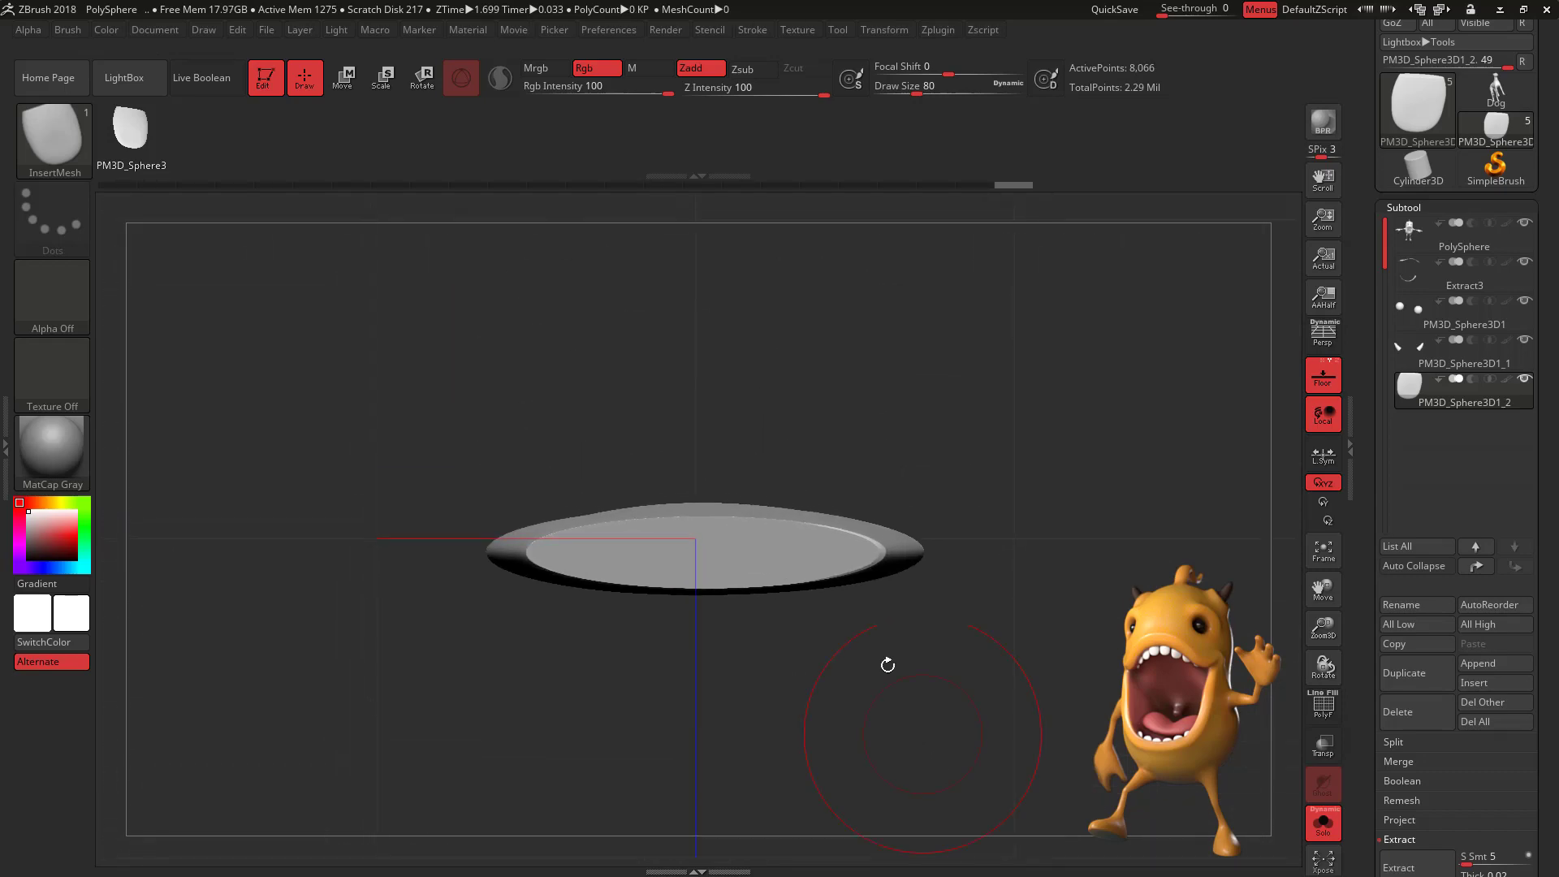
key(b)
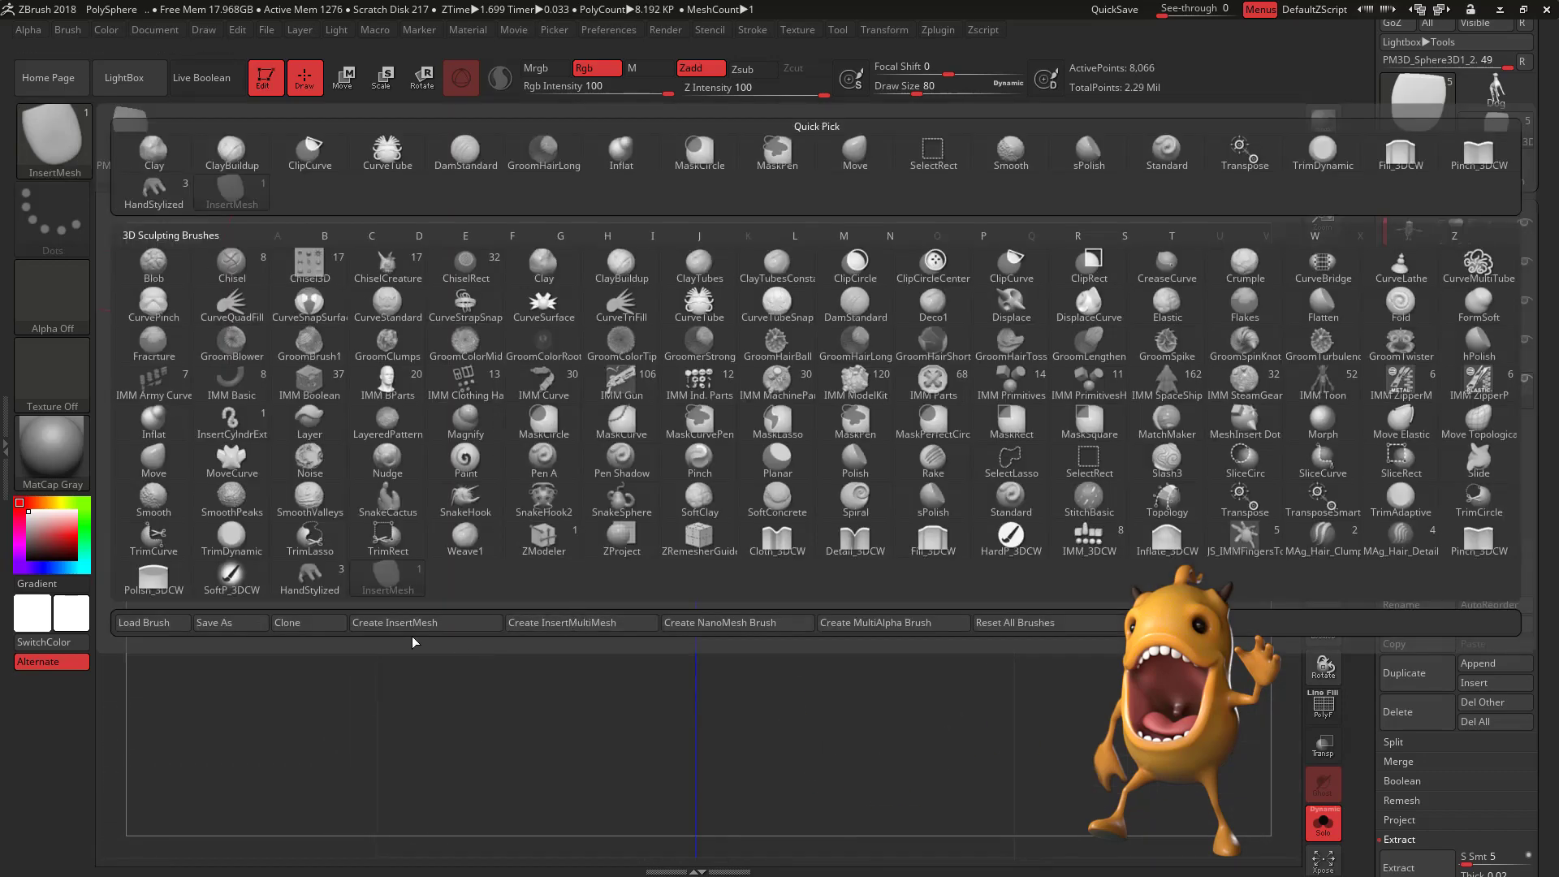
click(461, 625)
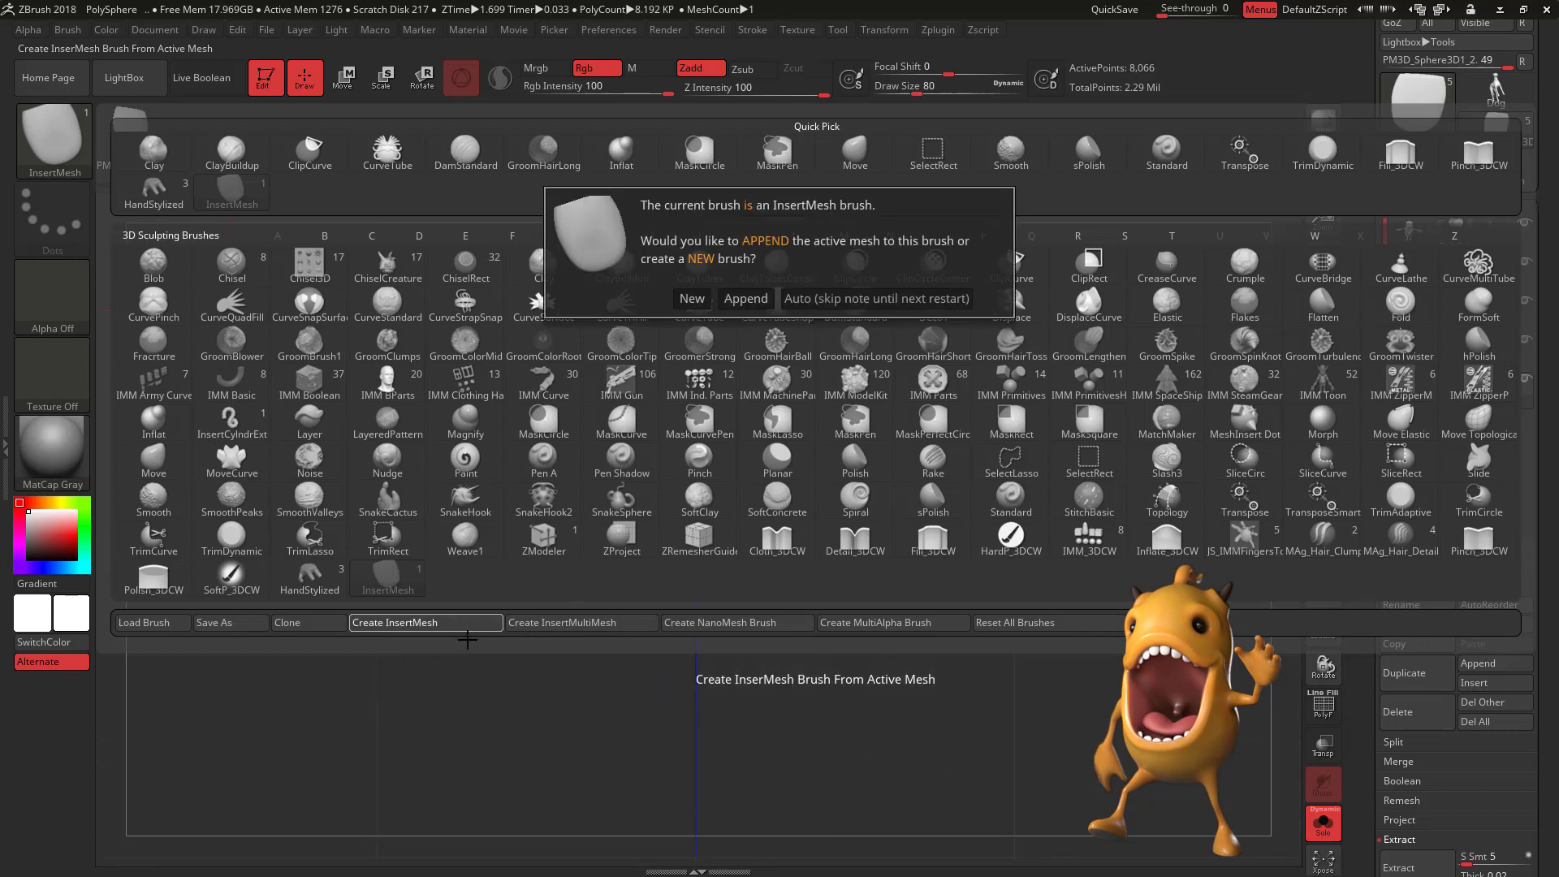
click(696, 299)
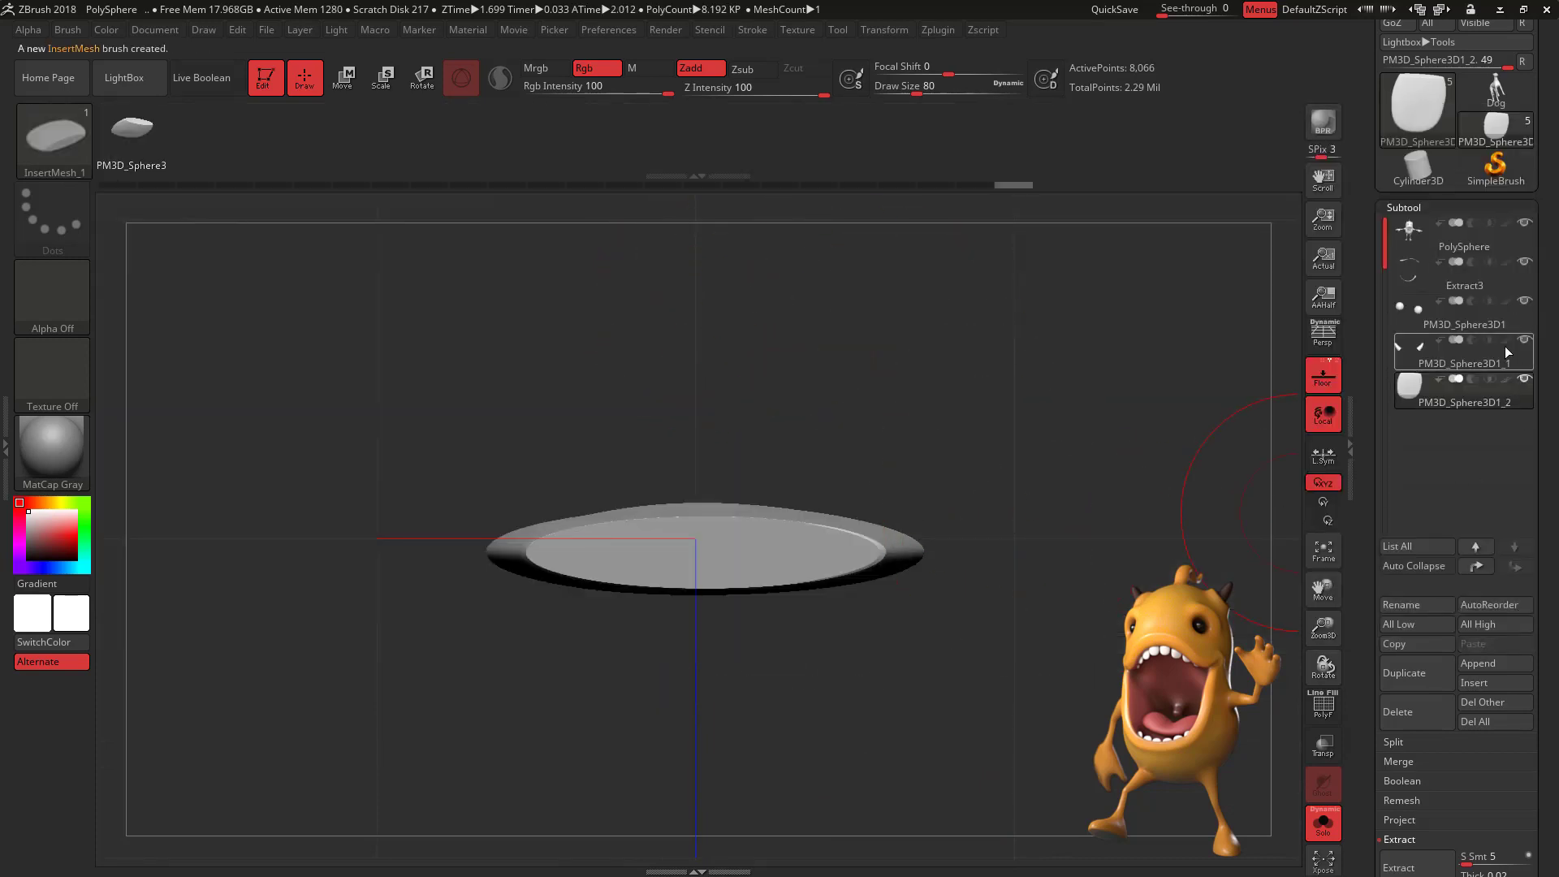
Step: Show the monster again, hide the original tooth, and insert a tooth on the Extract3 gum under the upper lip
click(1488, 241)
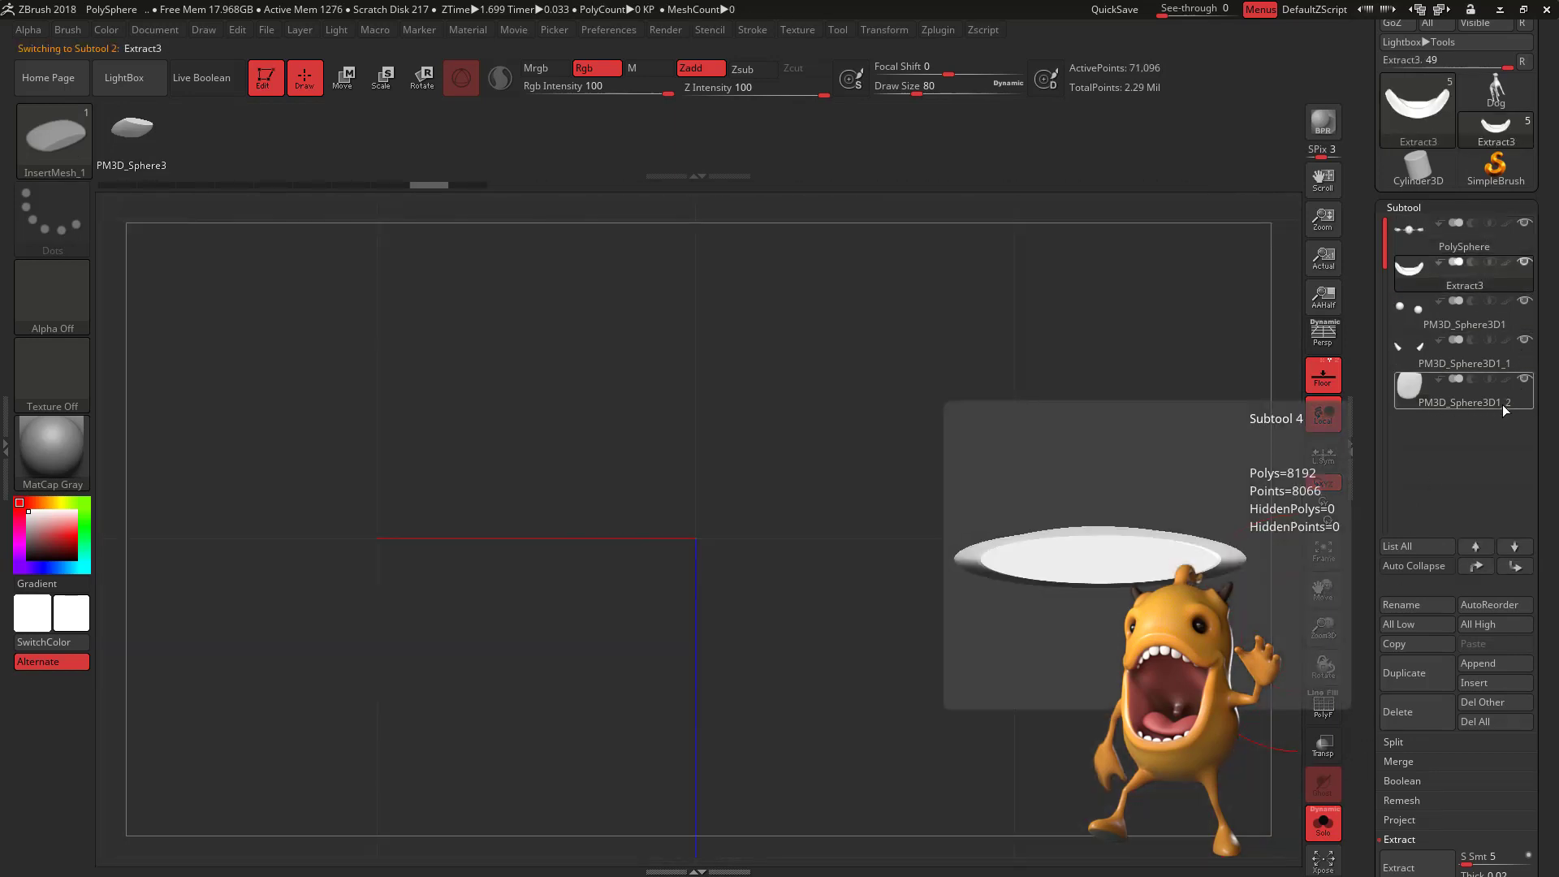
click(1323, 822)
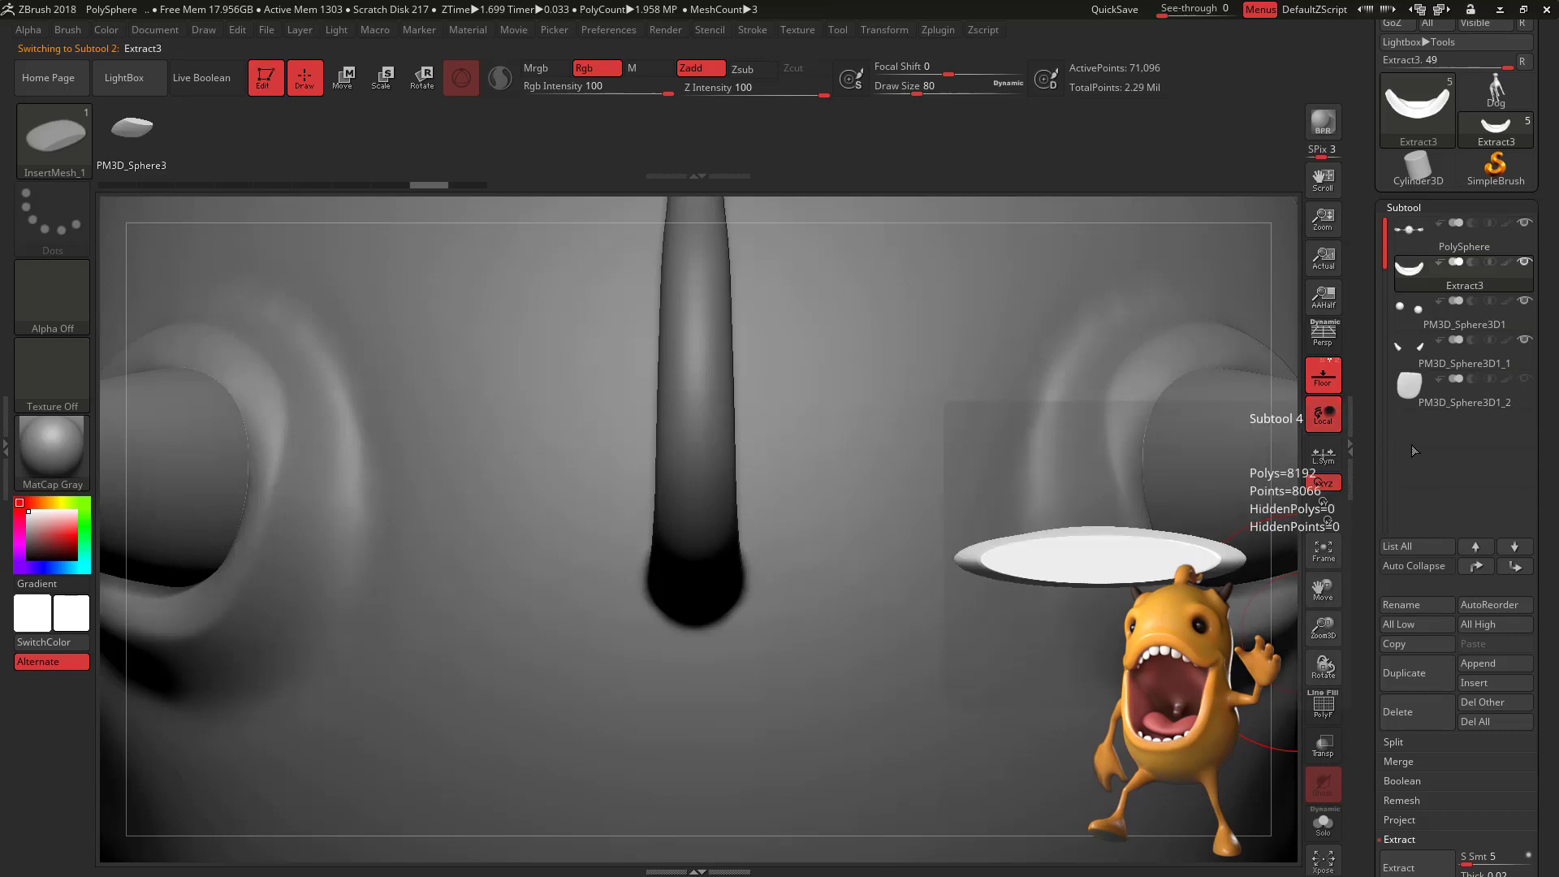
ctrl+right_drag(951, 692, 978, 541)
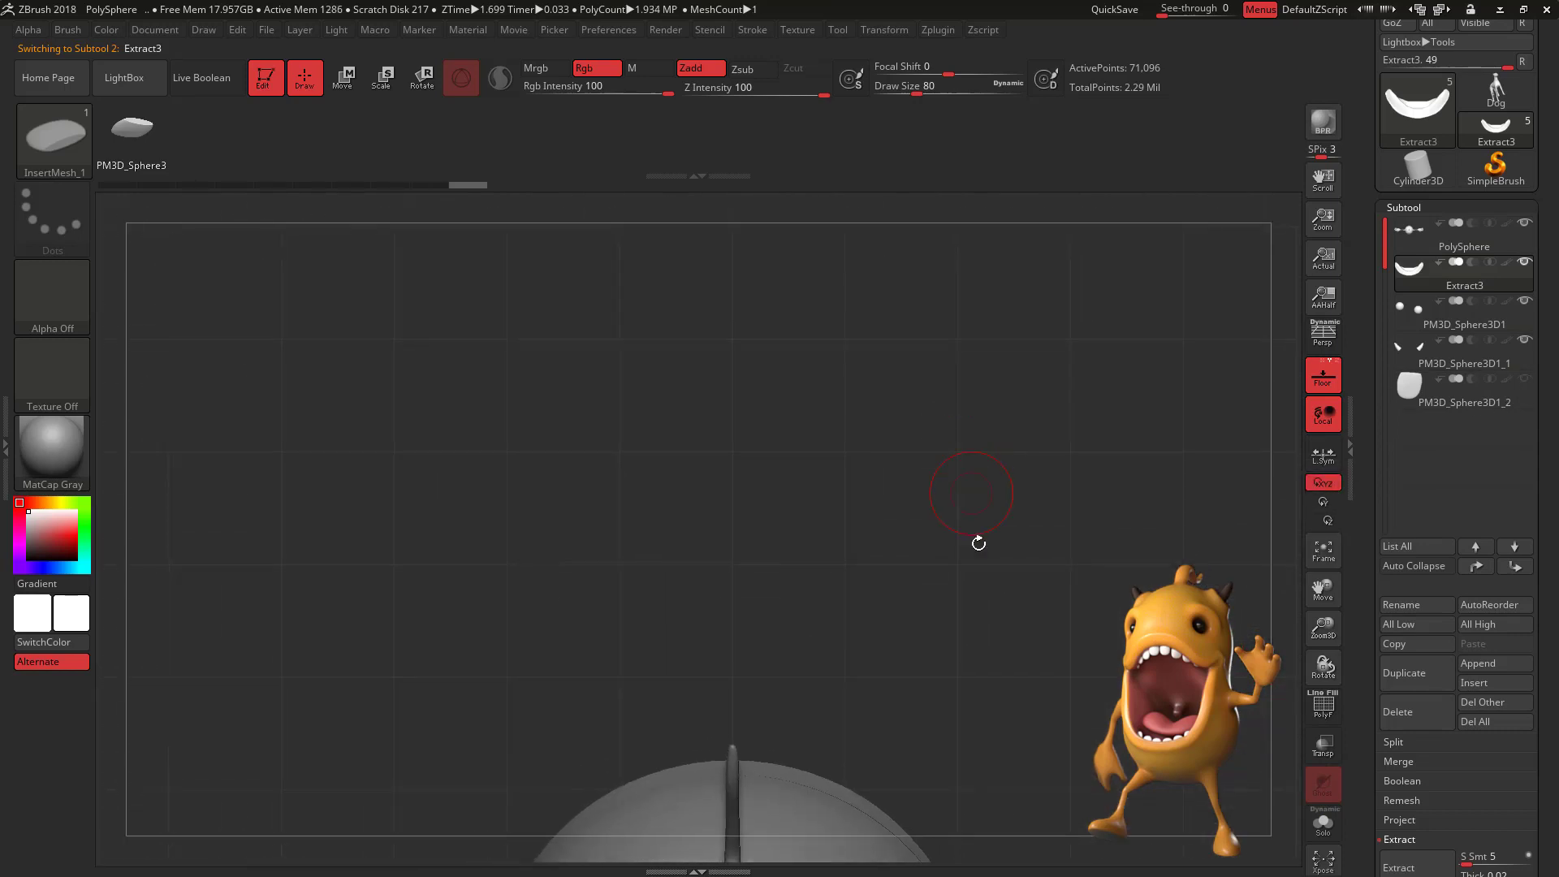
alt+right_drag(963, 633, 917, 429)
right_drag(975, 746, 869, 313)
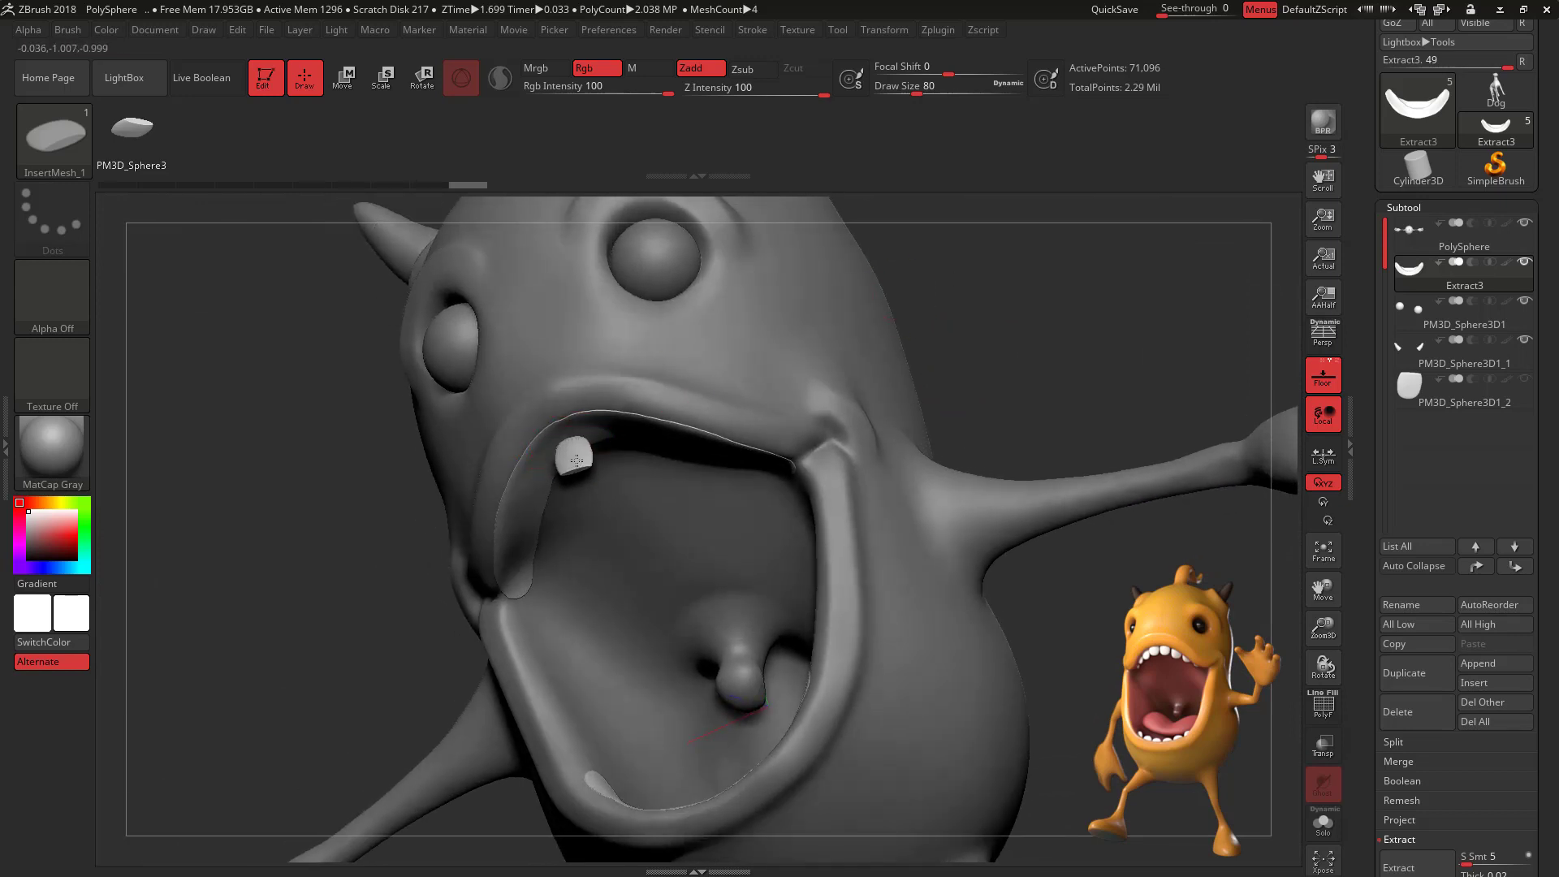
right_drag(1010, 341, 961, 344)
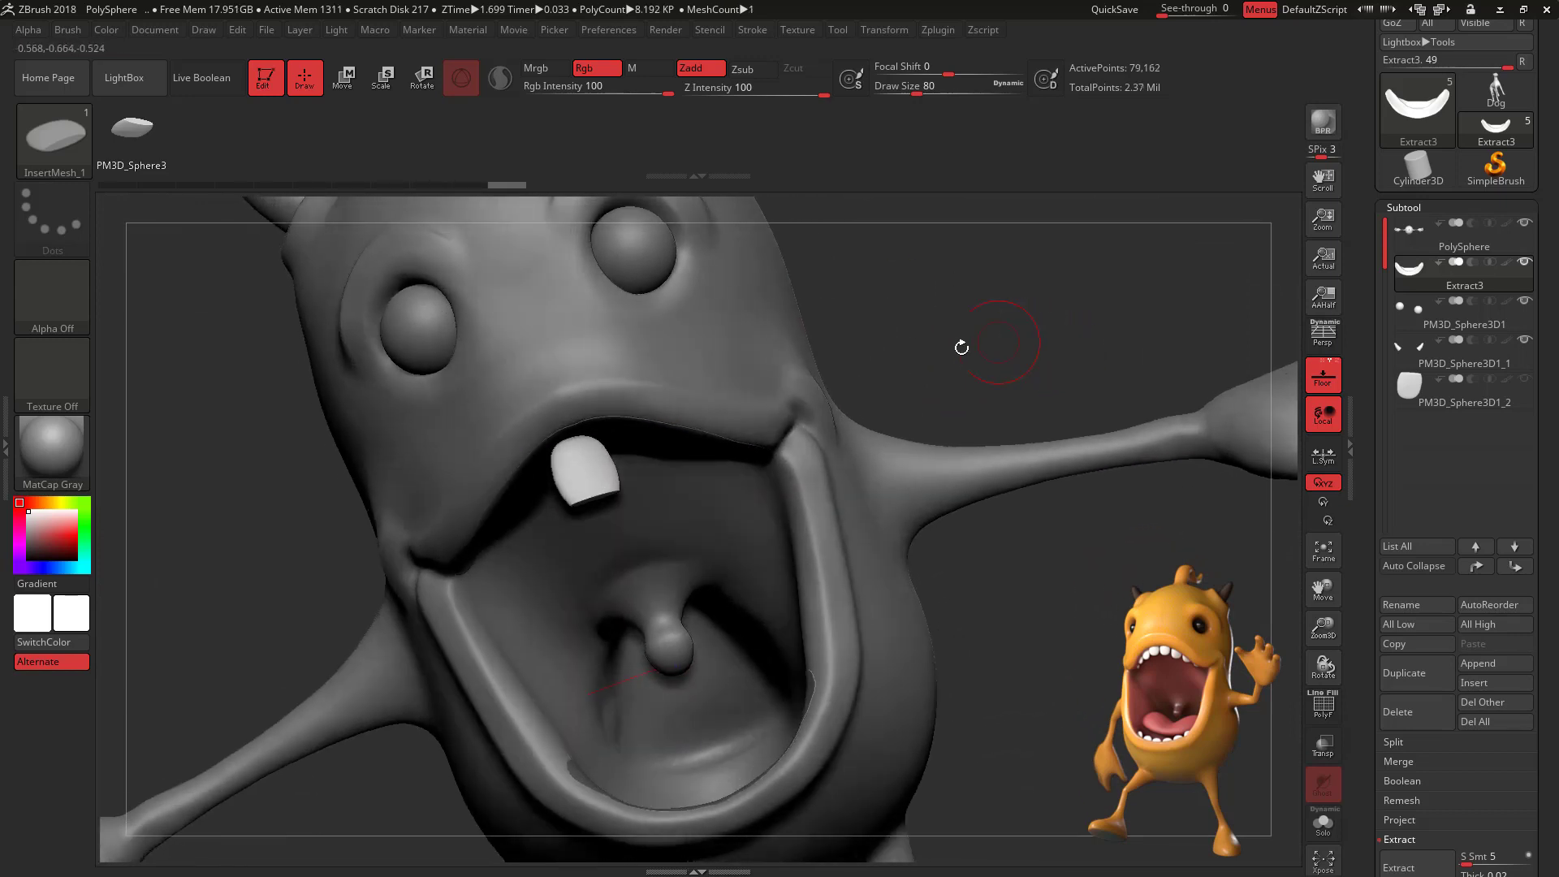
Step: Rotate and reposition the inserted tooth so it follows the curve of the upper gum
key(e)
drag(571, 431, 590, 483)
drag(577, 413, 592, 466)
drag(536, 348, 552, 392)
drag(888, 326, 636, 456)
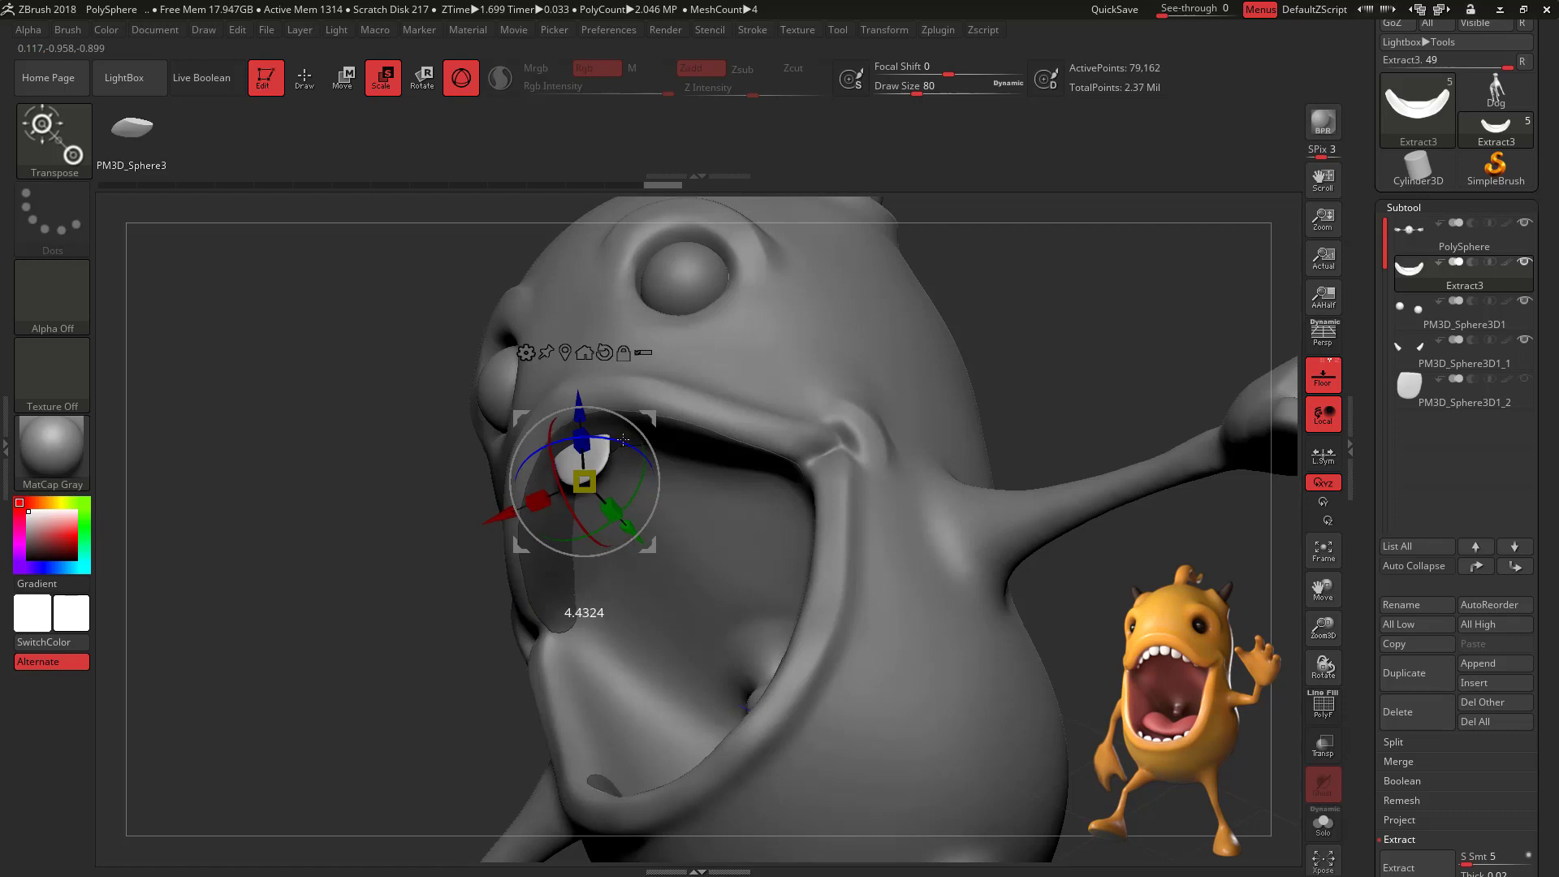
drag(915, 303, 683, 397)
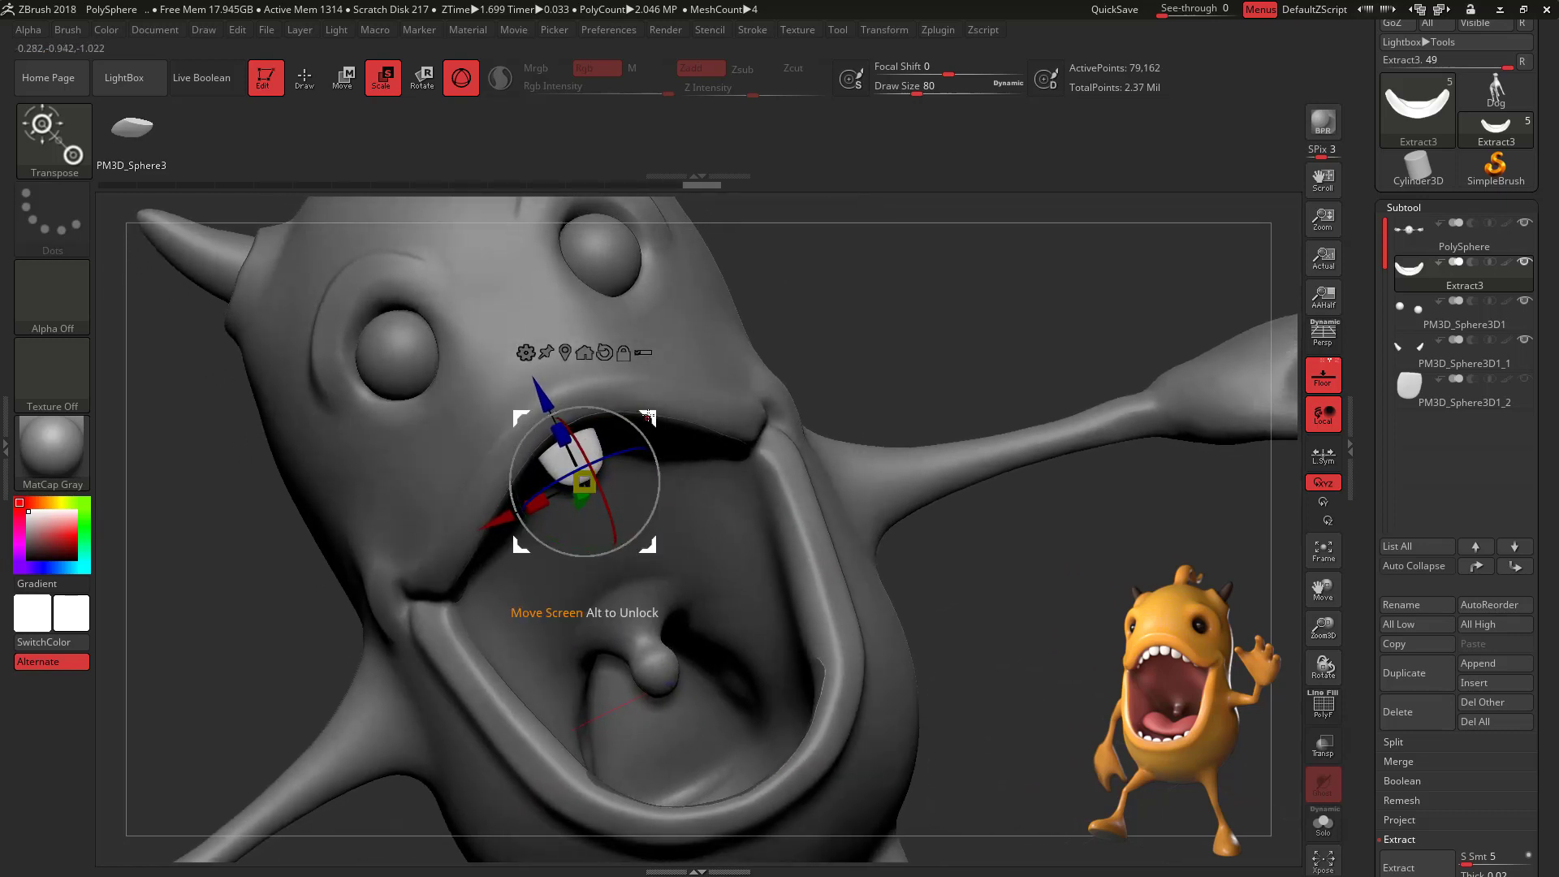
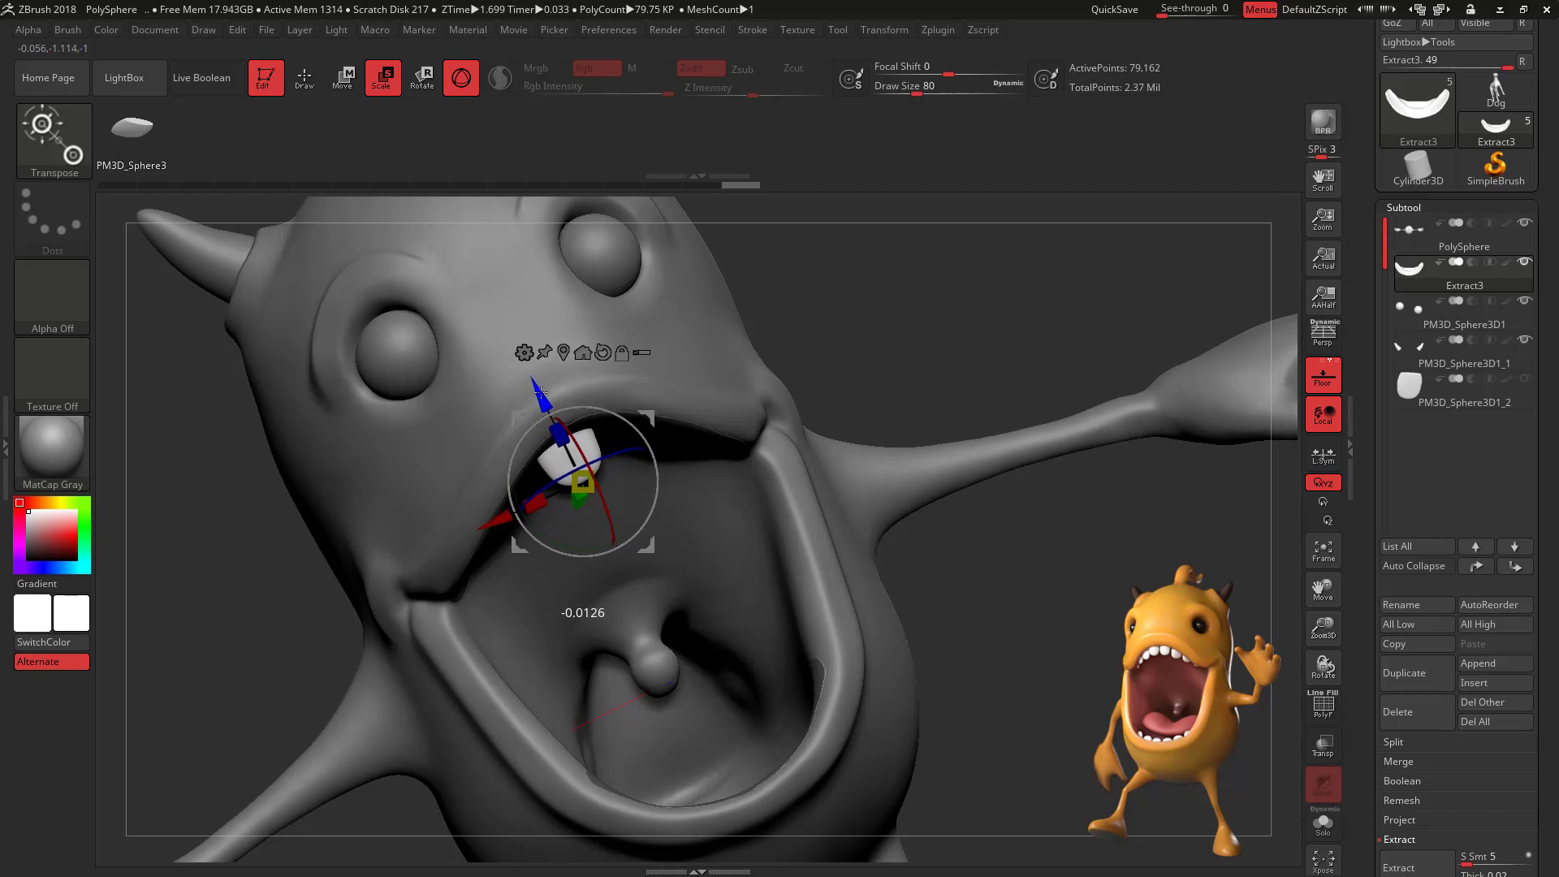
Step: Fine-tune the tooth's rotation and scale it uniformly to about 0.84 so it sits neatly in the upper gum
drag(983, 294, 877, 305)
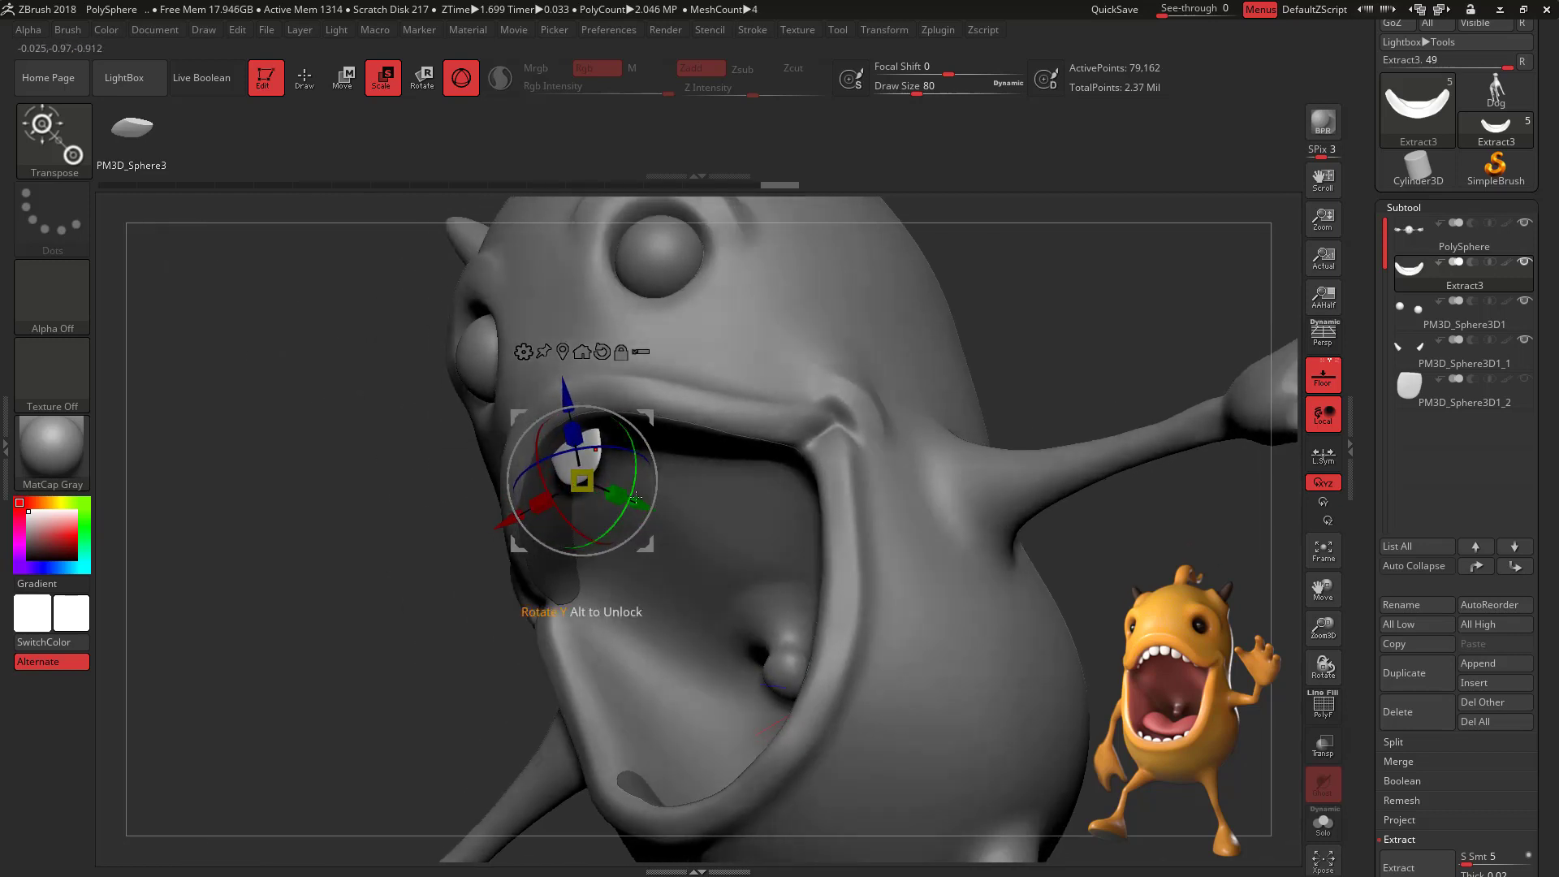
drag(641, 505, 638, 503)
drag(985, 323, 1071, 306)
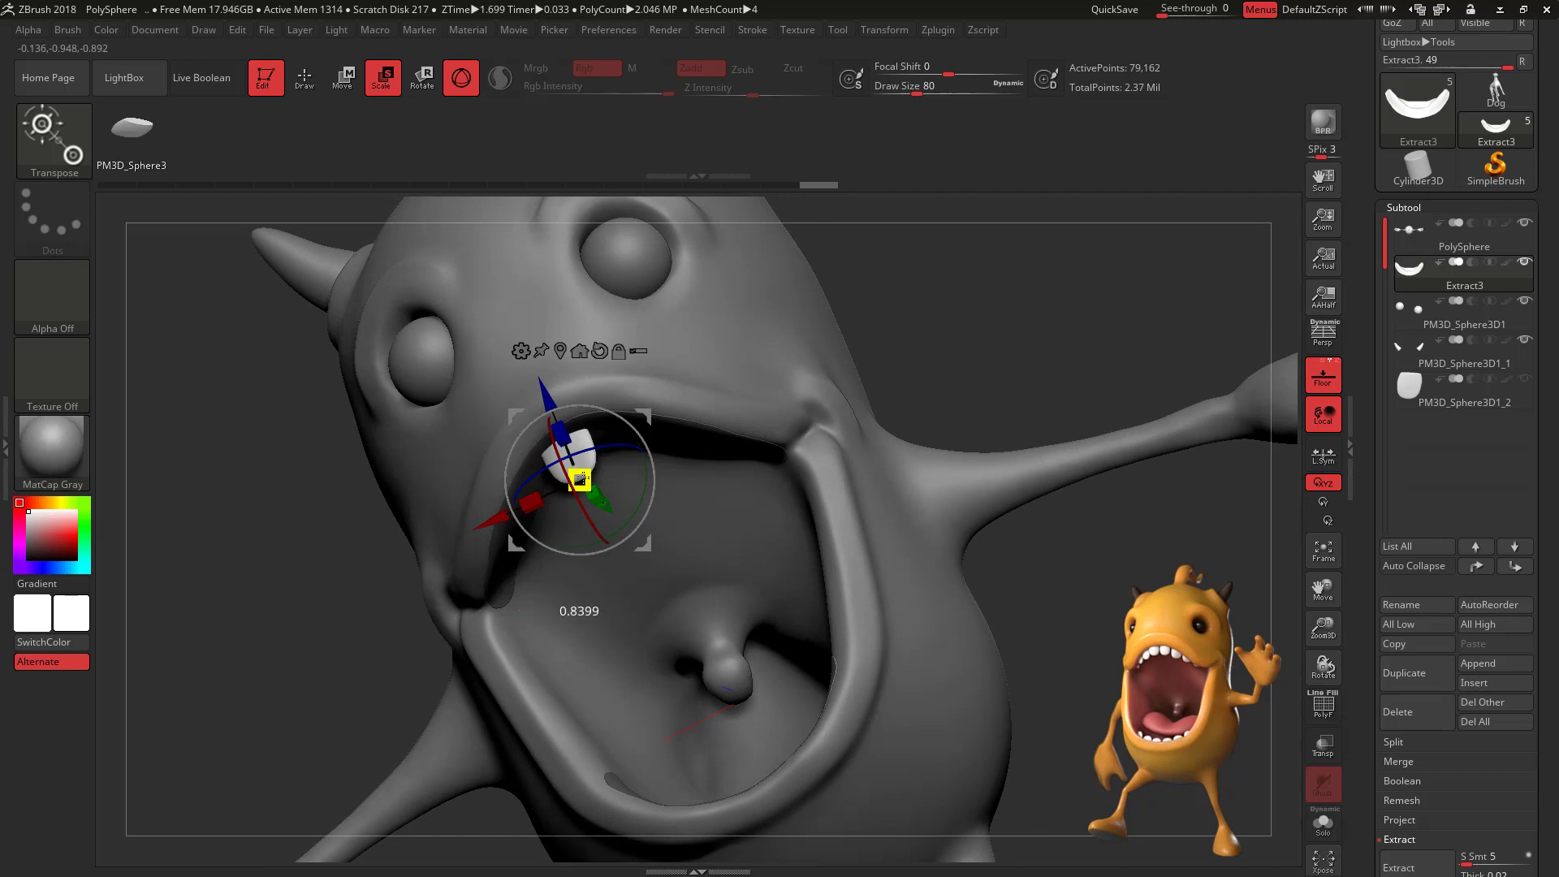
drag(582, 479, 583, 477)
drag(951, 315, 1023, 312)
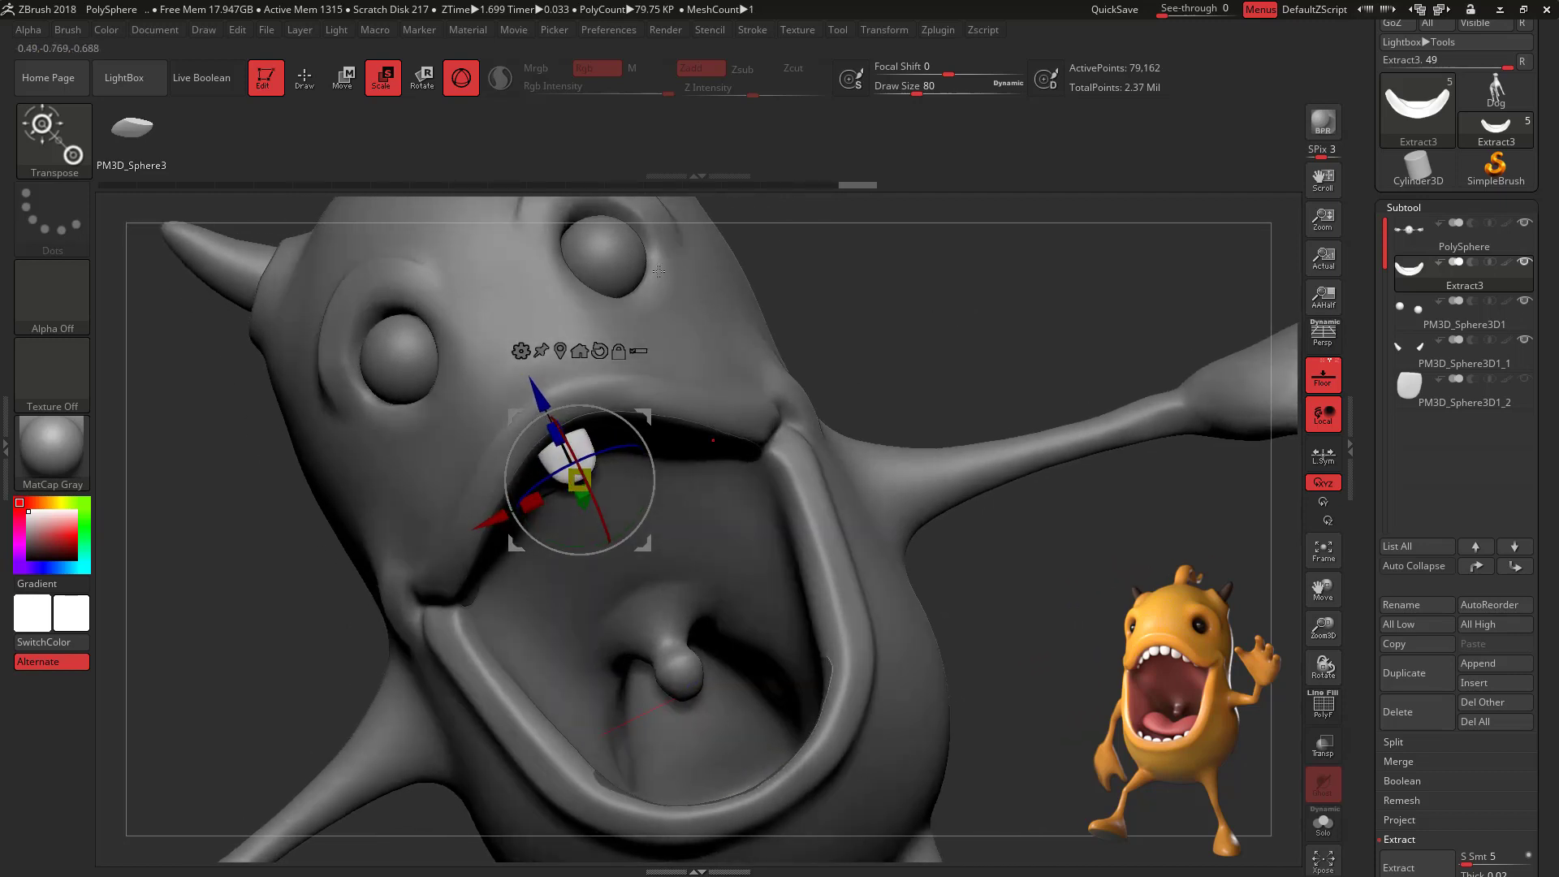
Step: Insert a second tooth on the upper gum beside the first and lower it toward the gum edge
key(w)
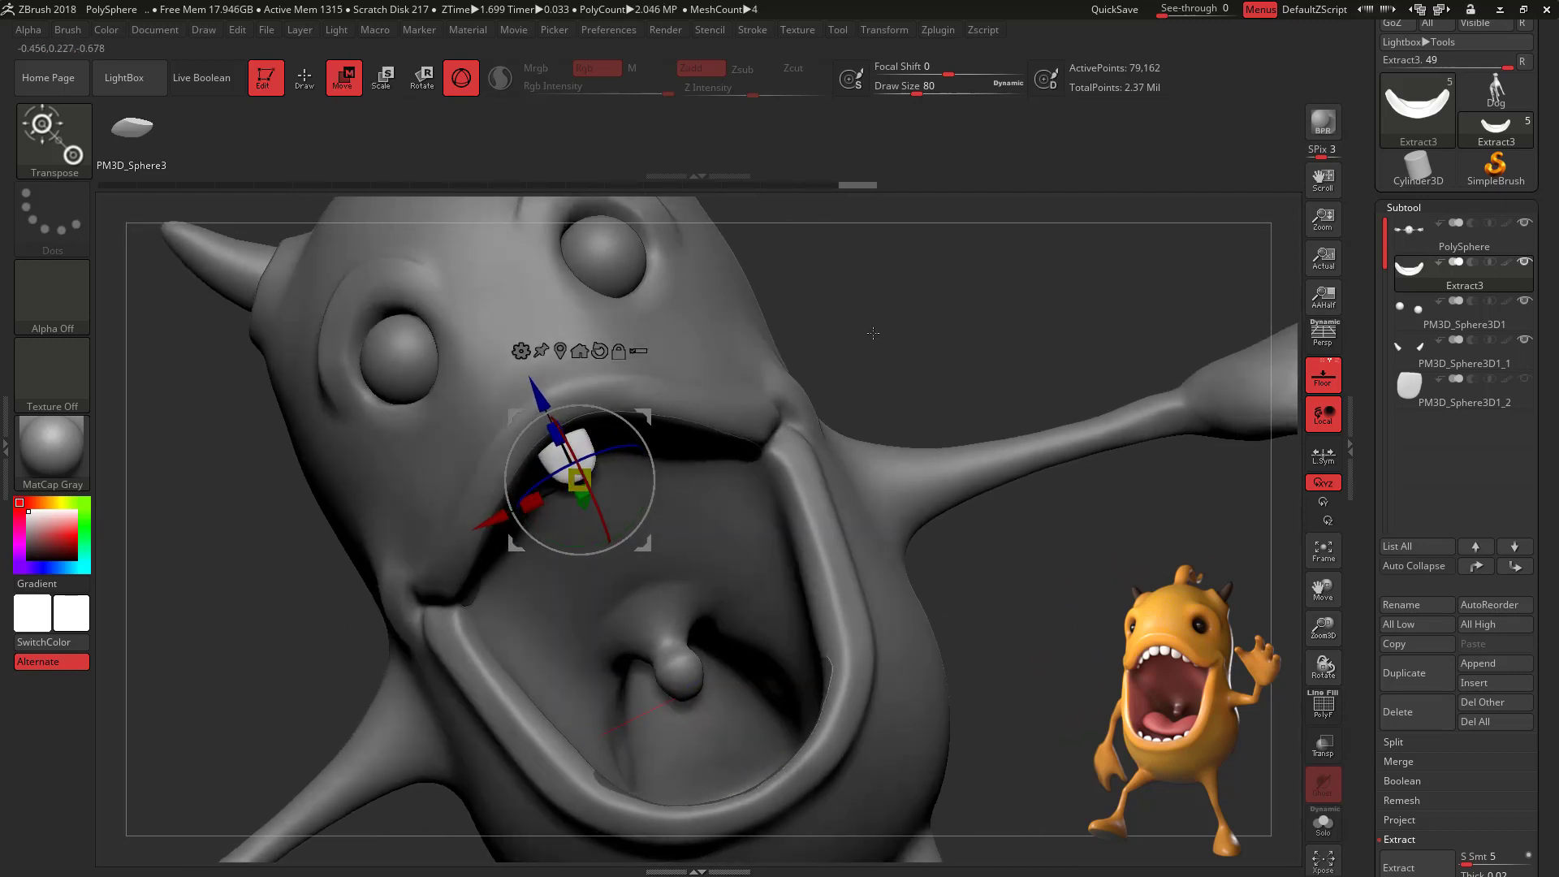
key(q)
mouse_move(914, 333)
mouse_down()
mouse_move(892, 298)
mouse_move(935, 277)
mouse_move(623, 428)
mouse_up()
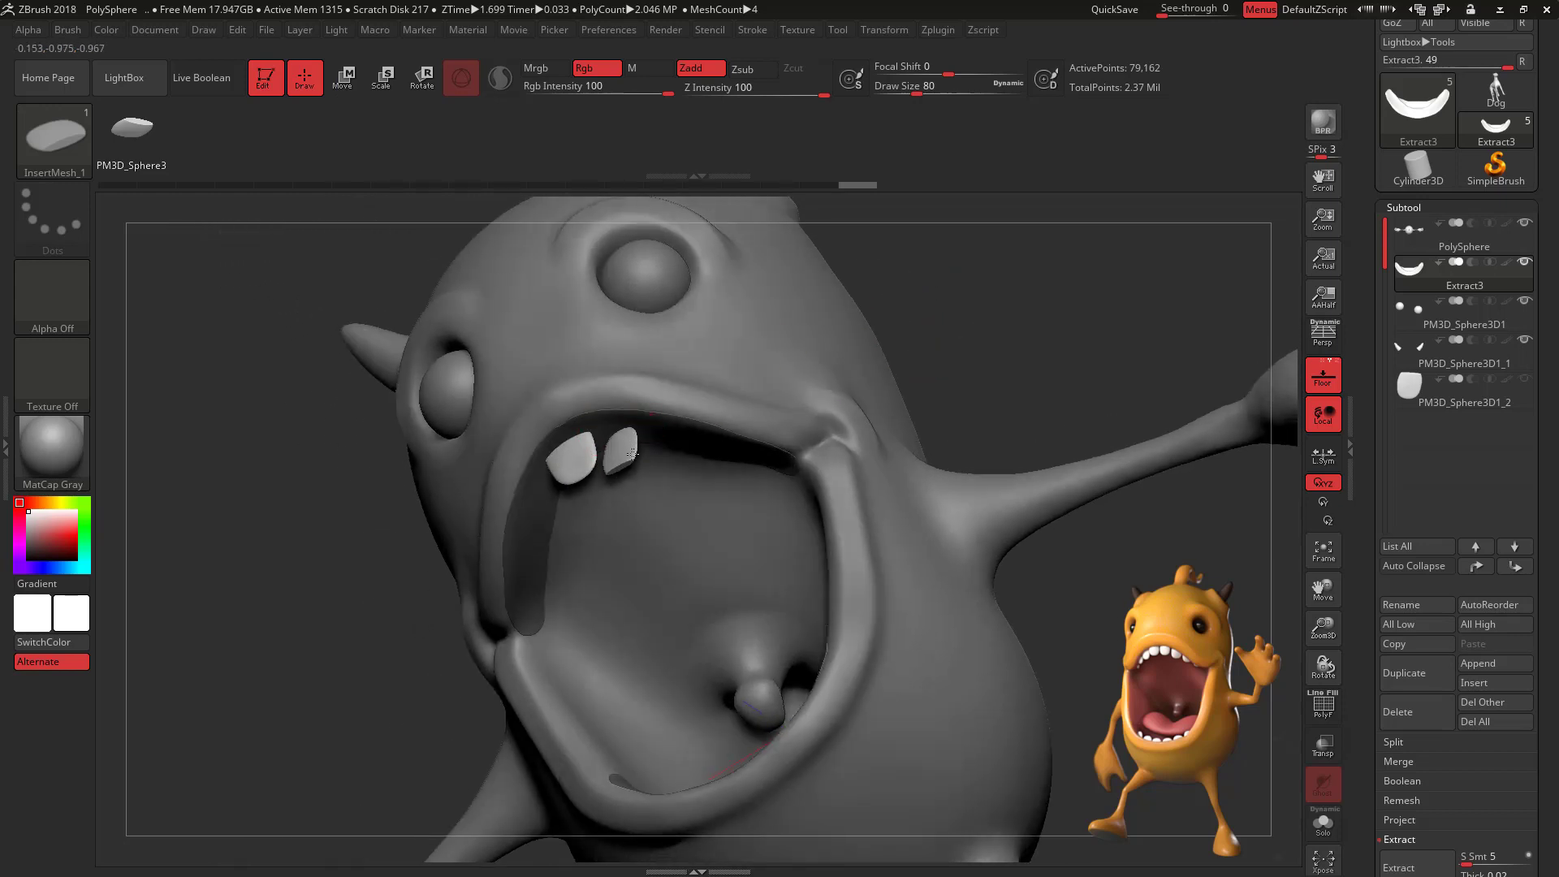
key(e)
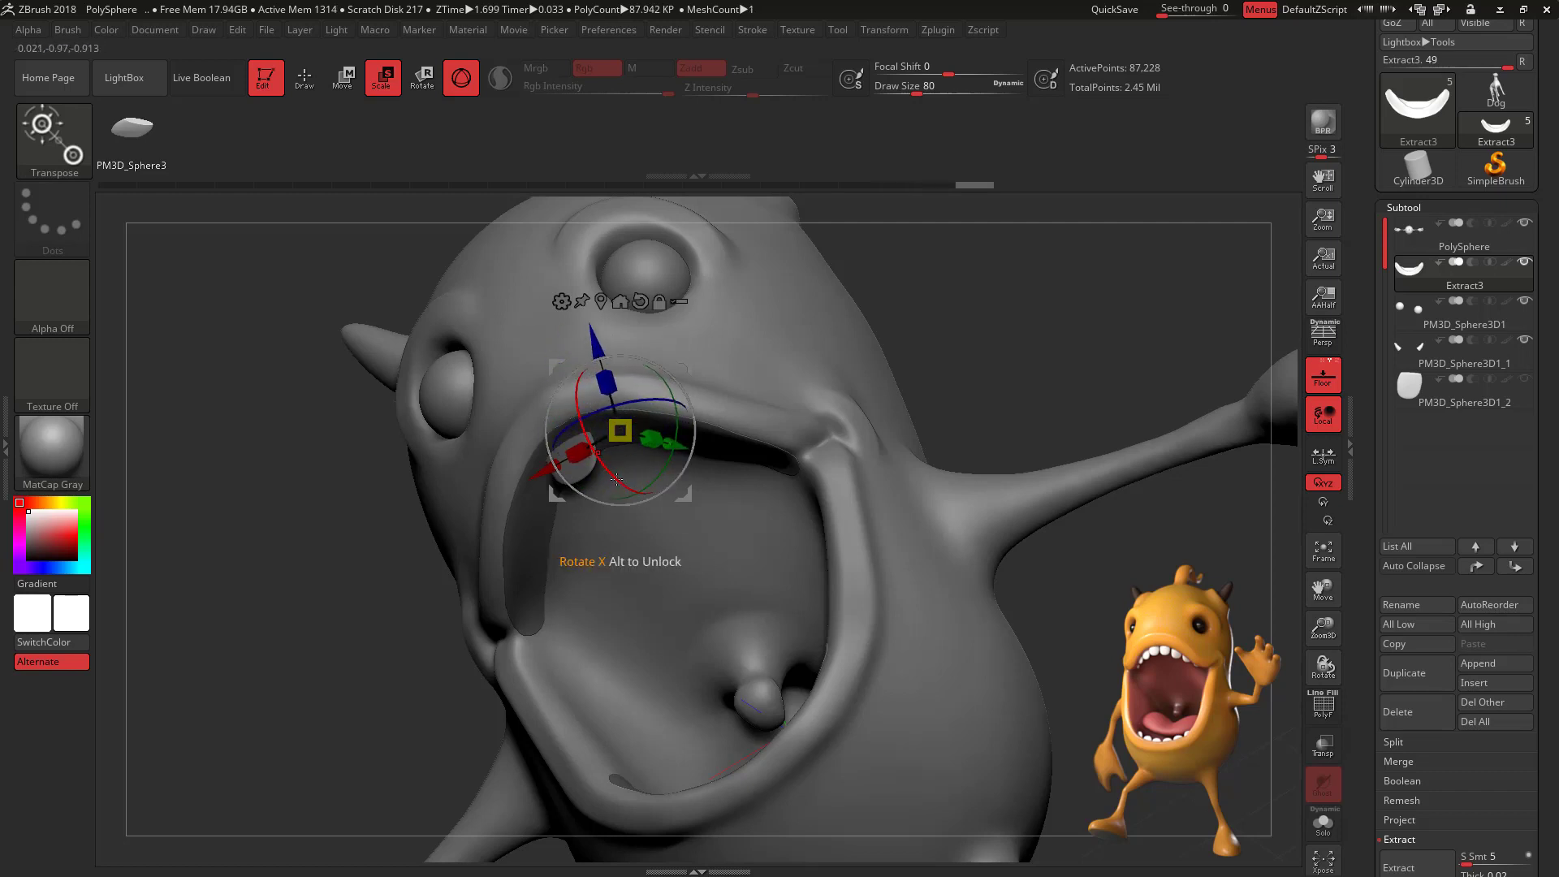
drag(618, 358, 619, 389)
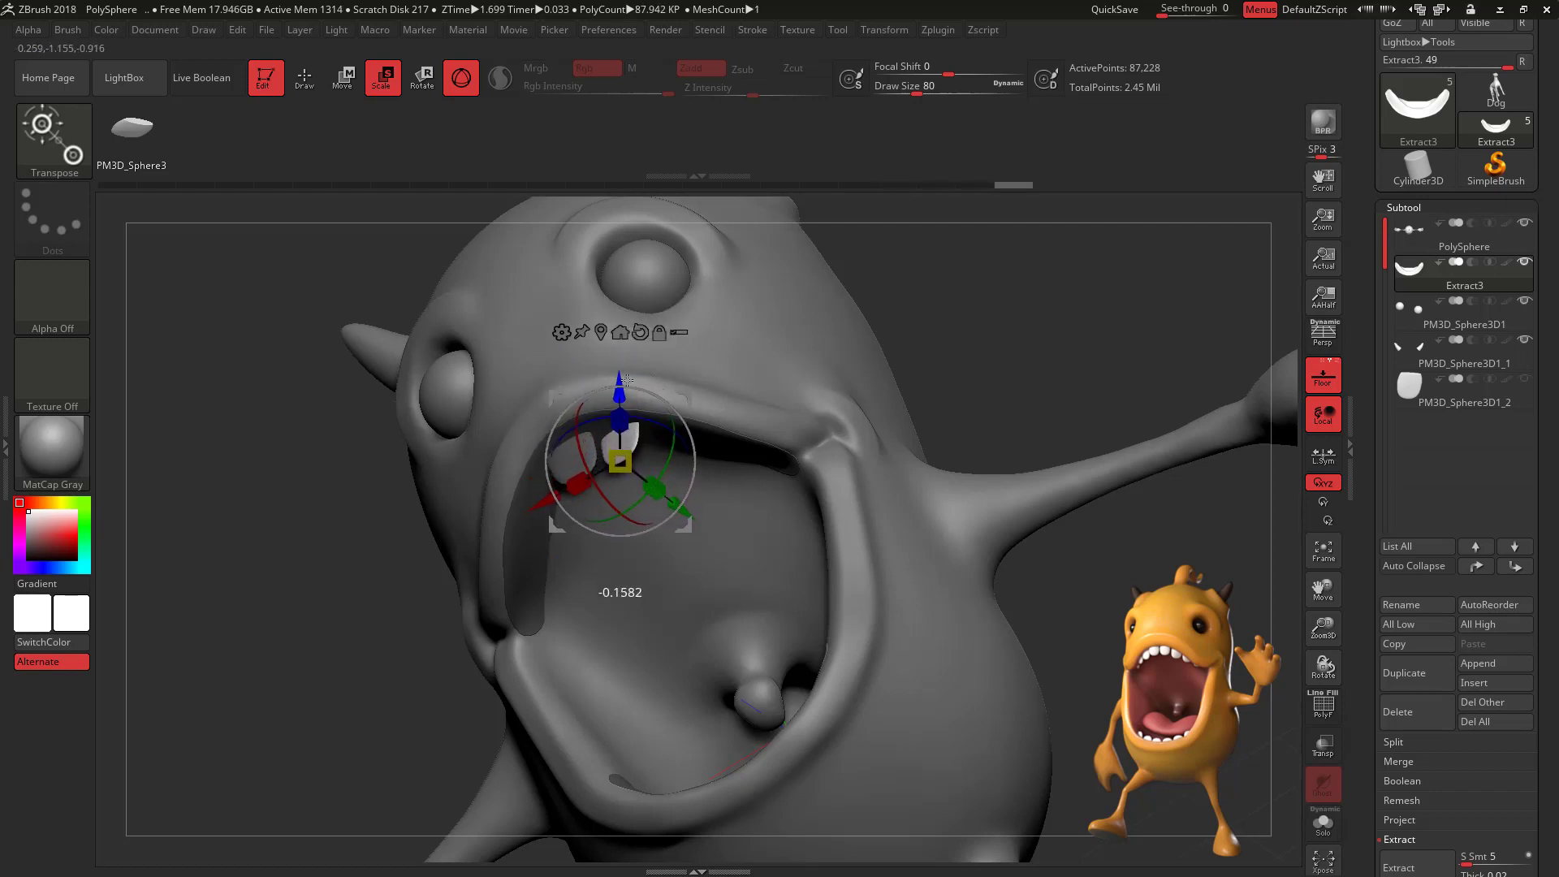
Step: Rotate and shift the second tooth so it lines up beside the first along the upper gum
drag(628, 514, 672, 430)
drag(664, 506, 661, 503)
drag(529, 489, 536, 487)
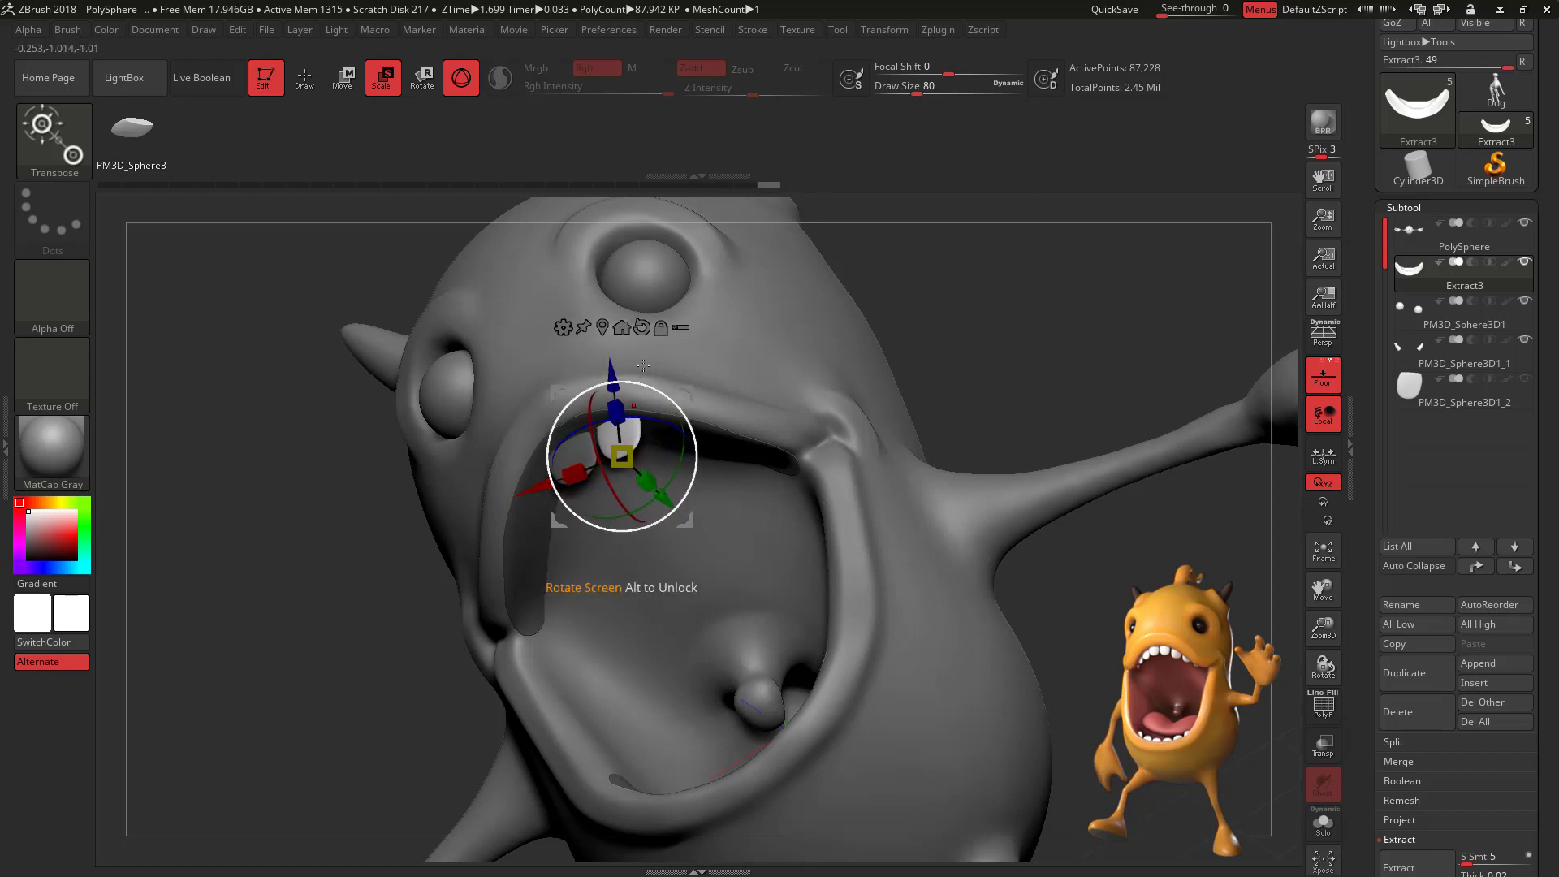
drag(661, 499, 660, 499)
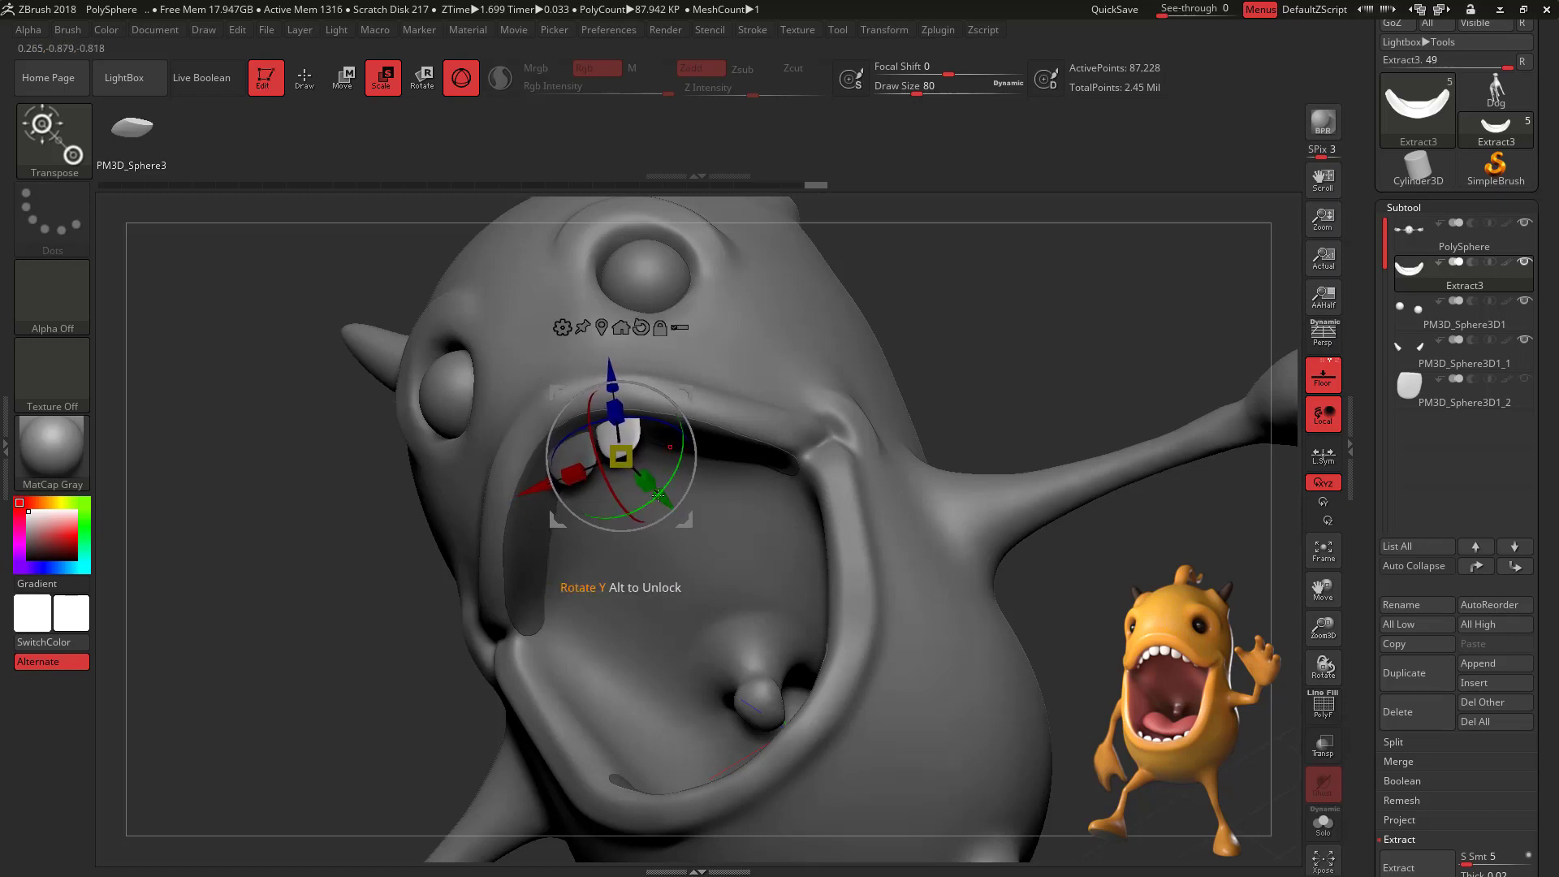
drag(535, 487, 532, 488)
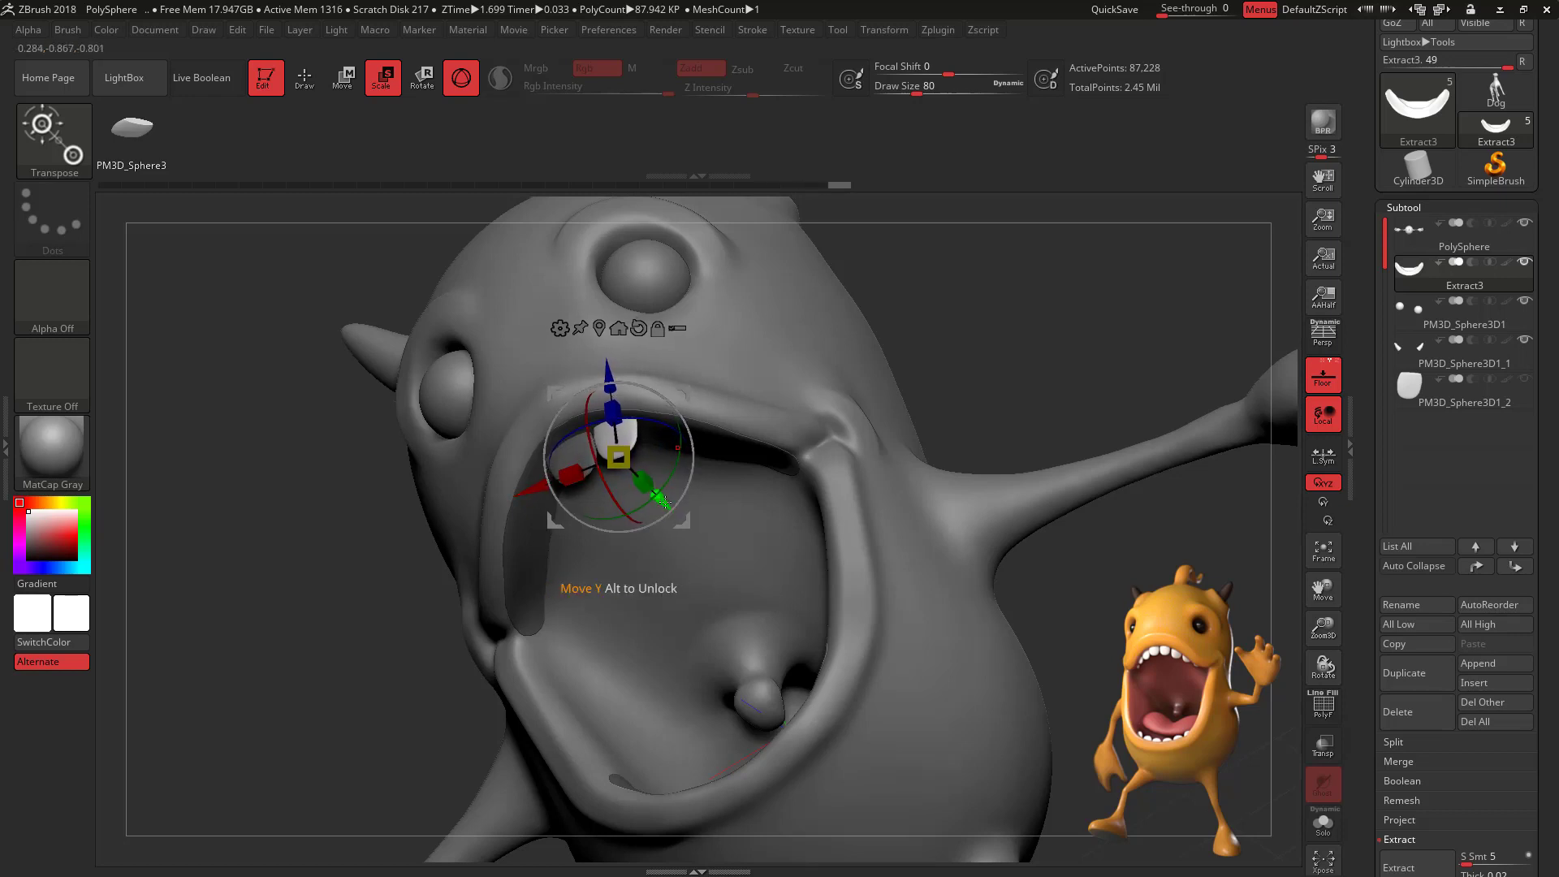
drag(664, 502, 667, 503)
drag(986, 348, 993, 302)
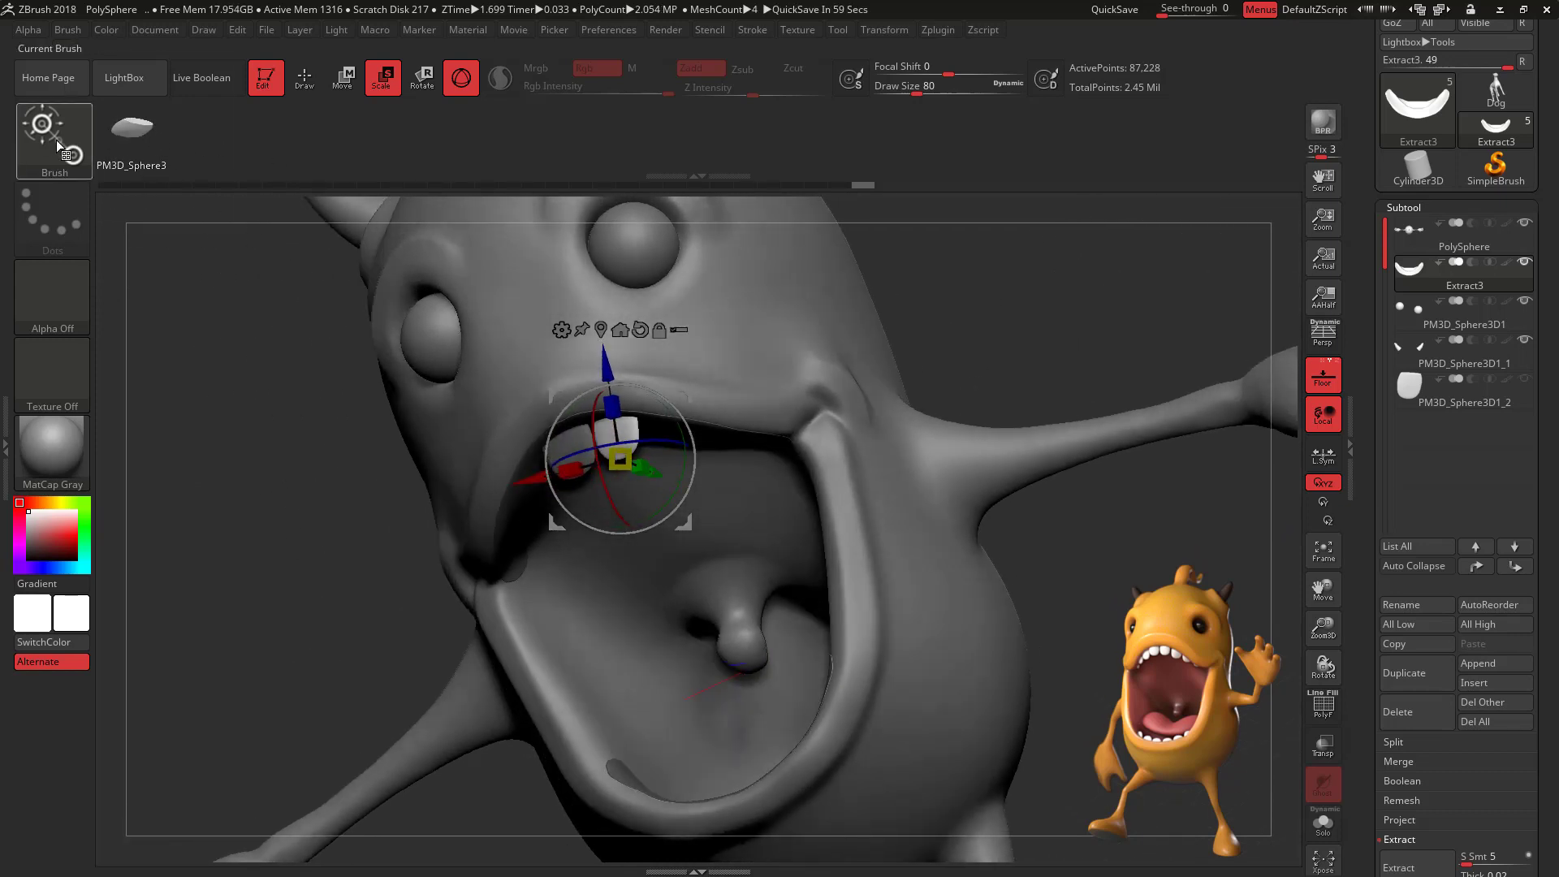
Step: Insert a third tooth next to the second, then rotate and lower it to follow the gum curve
key(q)
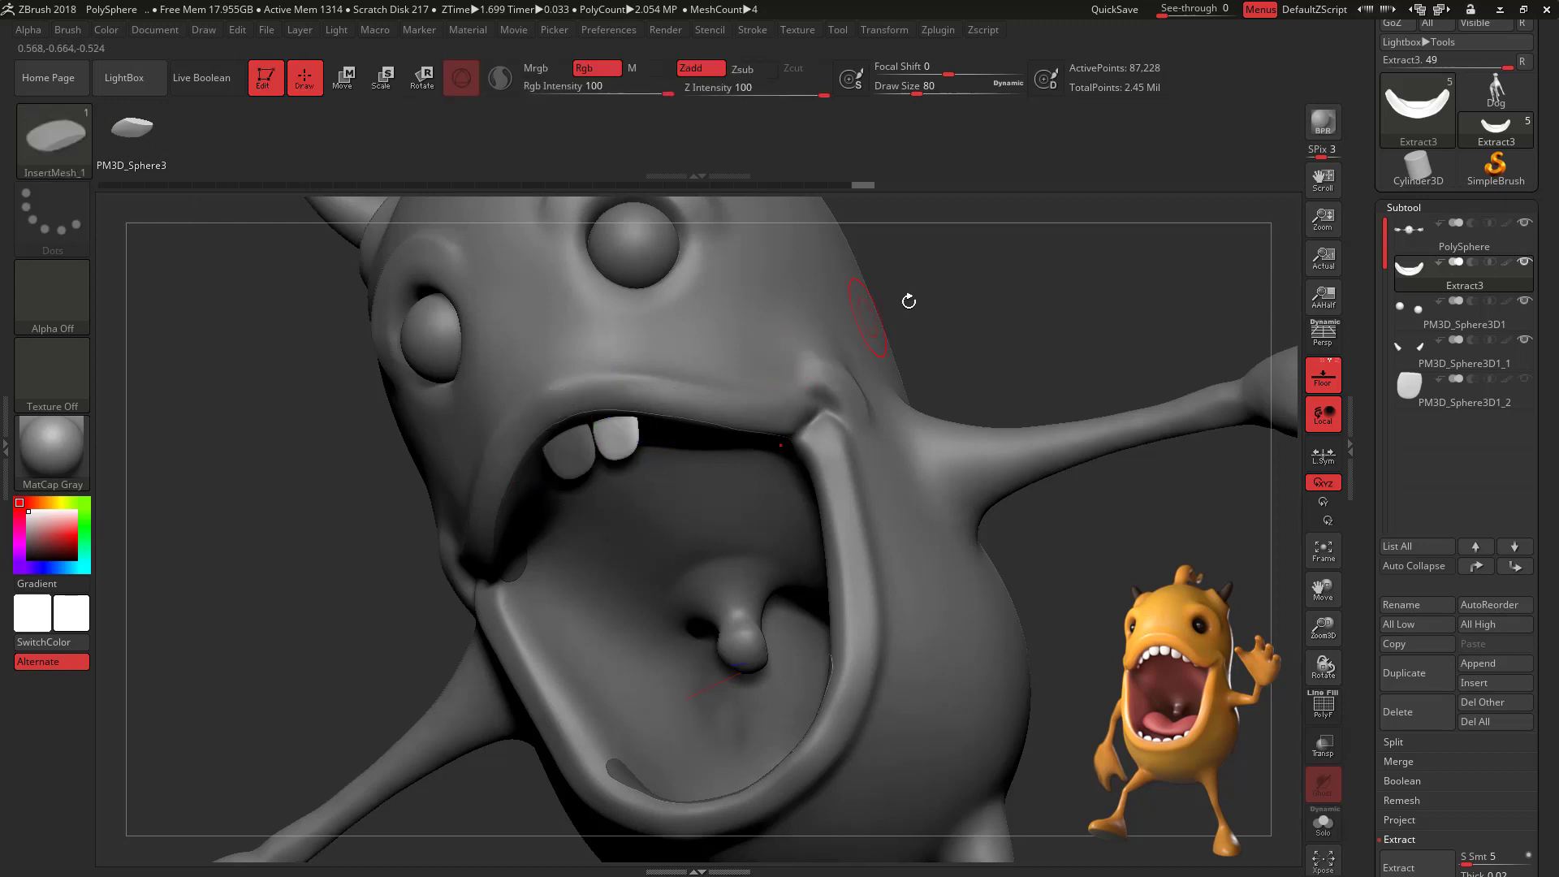
mouse_move(905, 303)
mouse_down()
mouse_move(931, 210)
mouse_move(657, 434)
mouse_up()
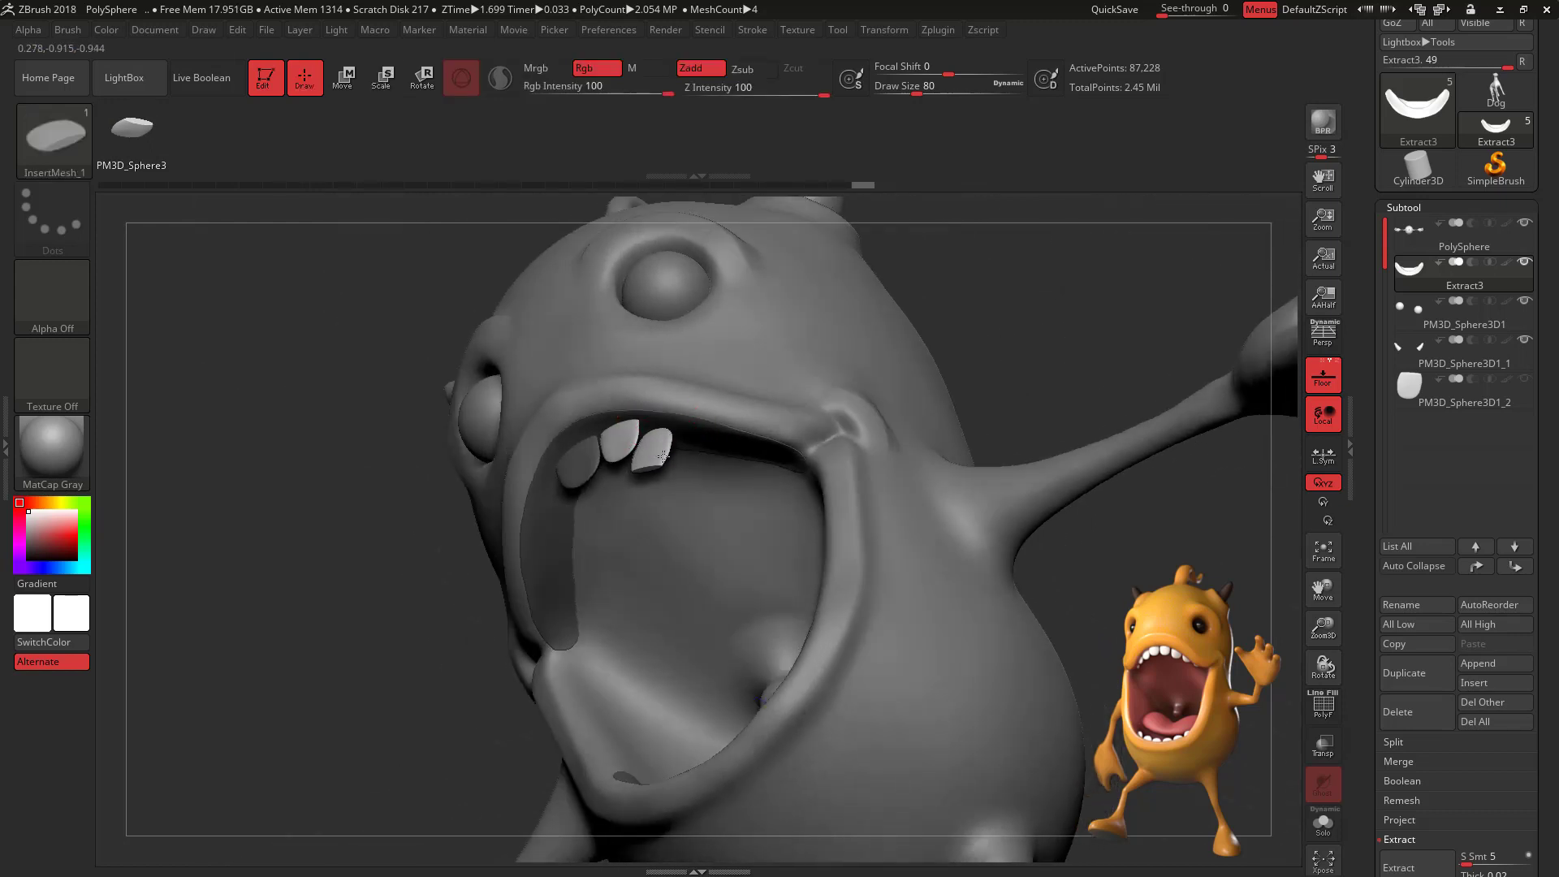
drag(1005, 306, 1020, 348)
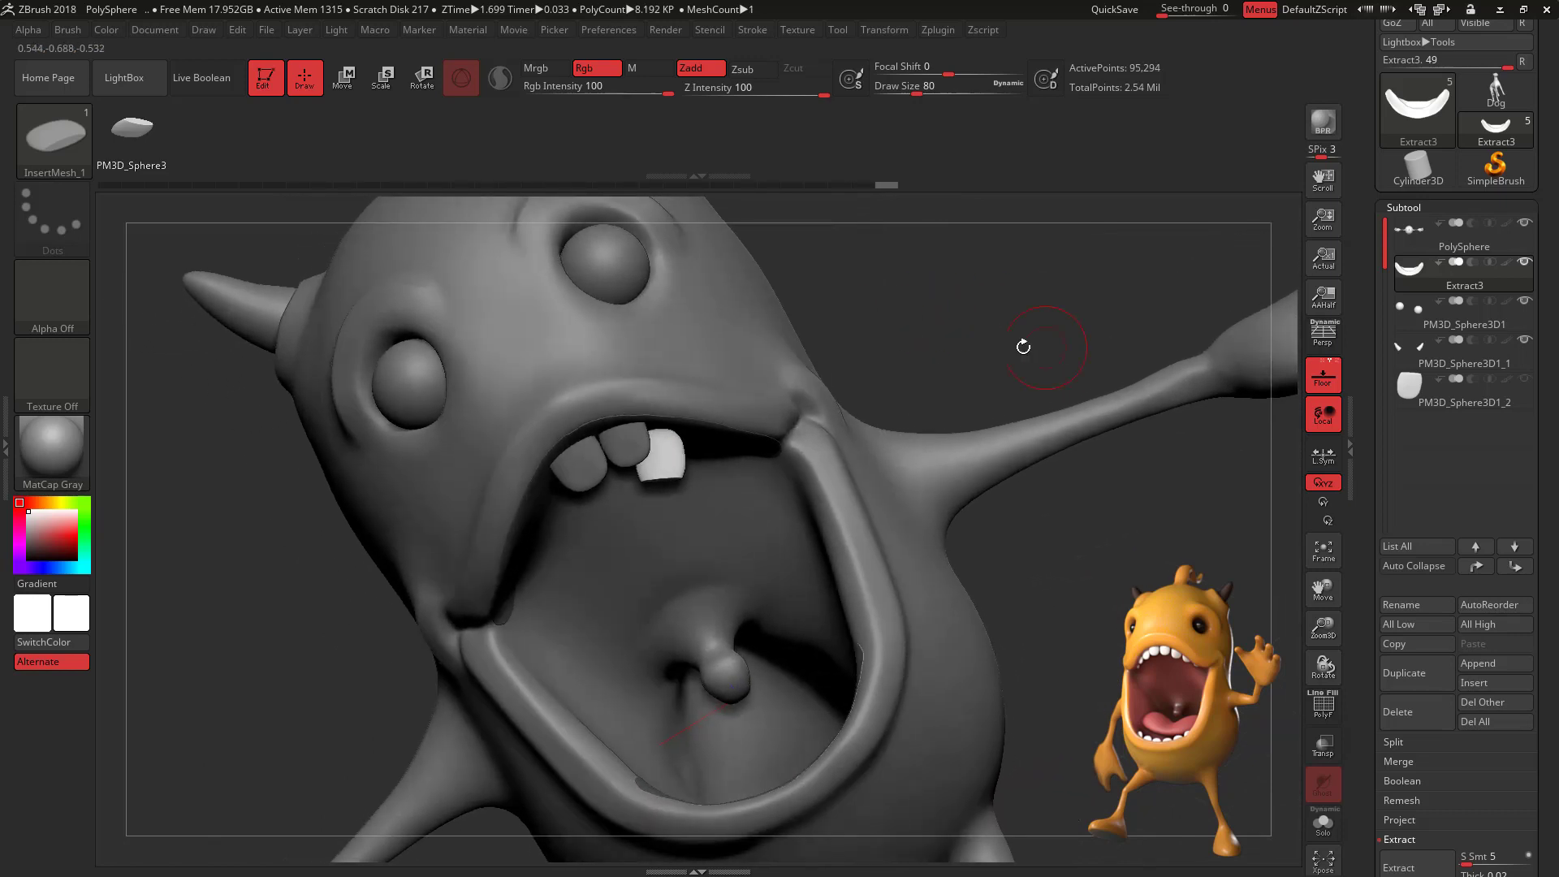
key(e)
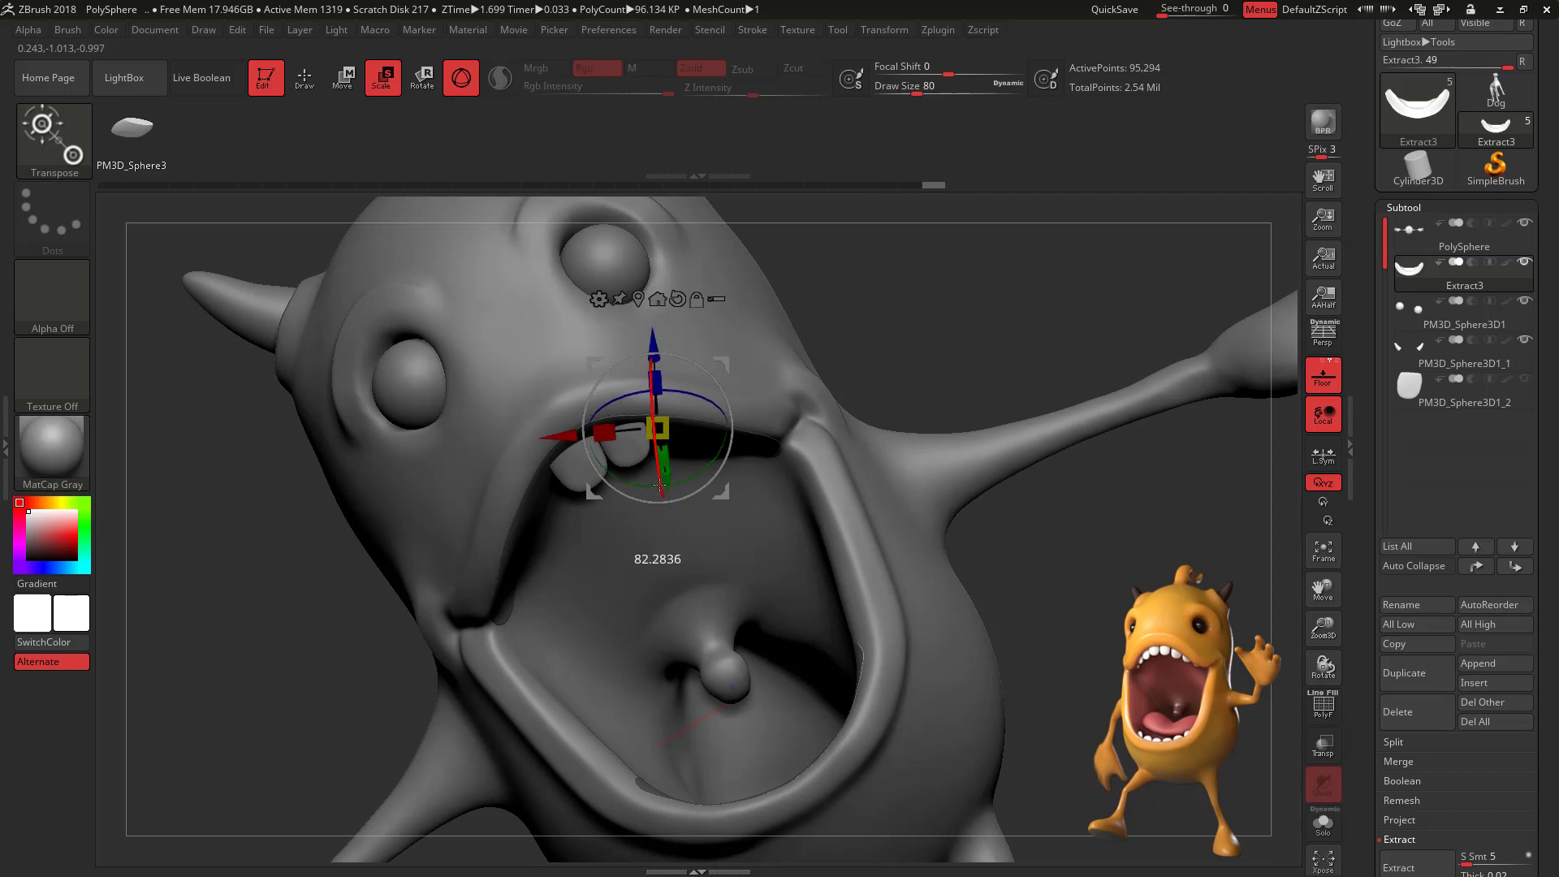
drag(659, 486, 659, 479)
drag(653, 345, 654, 366)
drag(918, 335, 908, 379)
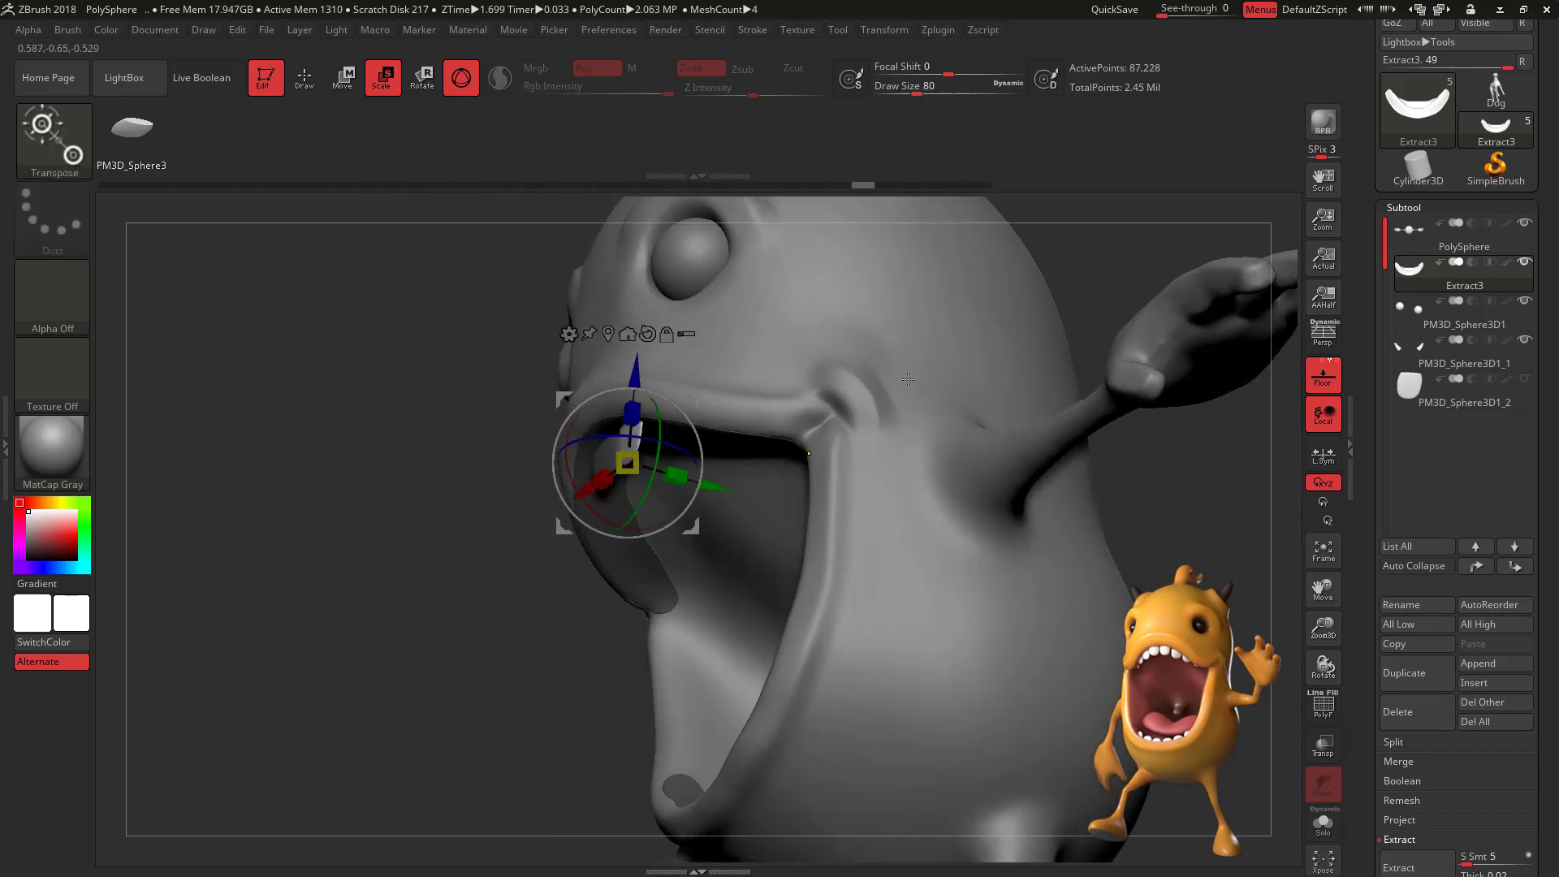
Step: Undo all the tooth insertions and adjustments on the Extract3 gum, including the first tooth
key(ctrl+z)
key(ctrl+z)
key(ctrl+z)
key(ctrl+z)
key(ctrl+z)
key(ctrl+z)
key(ctrl+z)
key(ctrl+z)
key(ctrl+z)
key(ctrl+z)
key(ctrl+z)
key(ctrl+z)
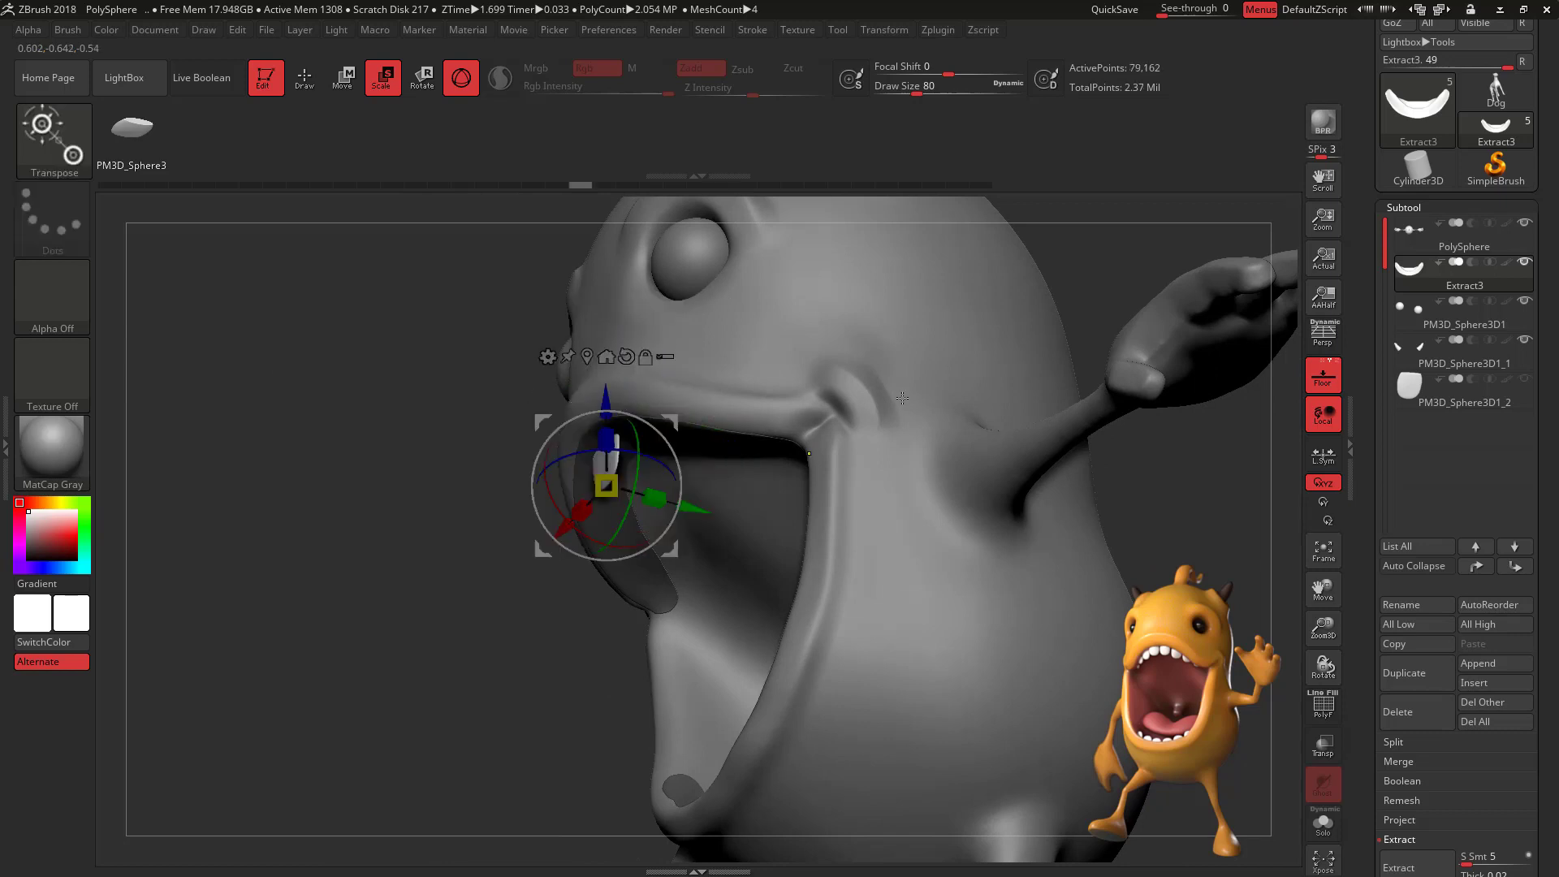
key(ctrl+z)
key(ctrl+z)
key(ctrl+z)
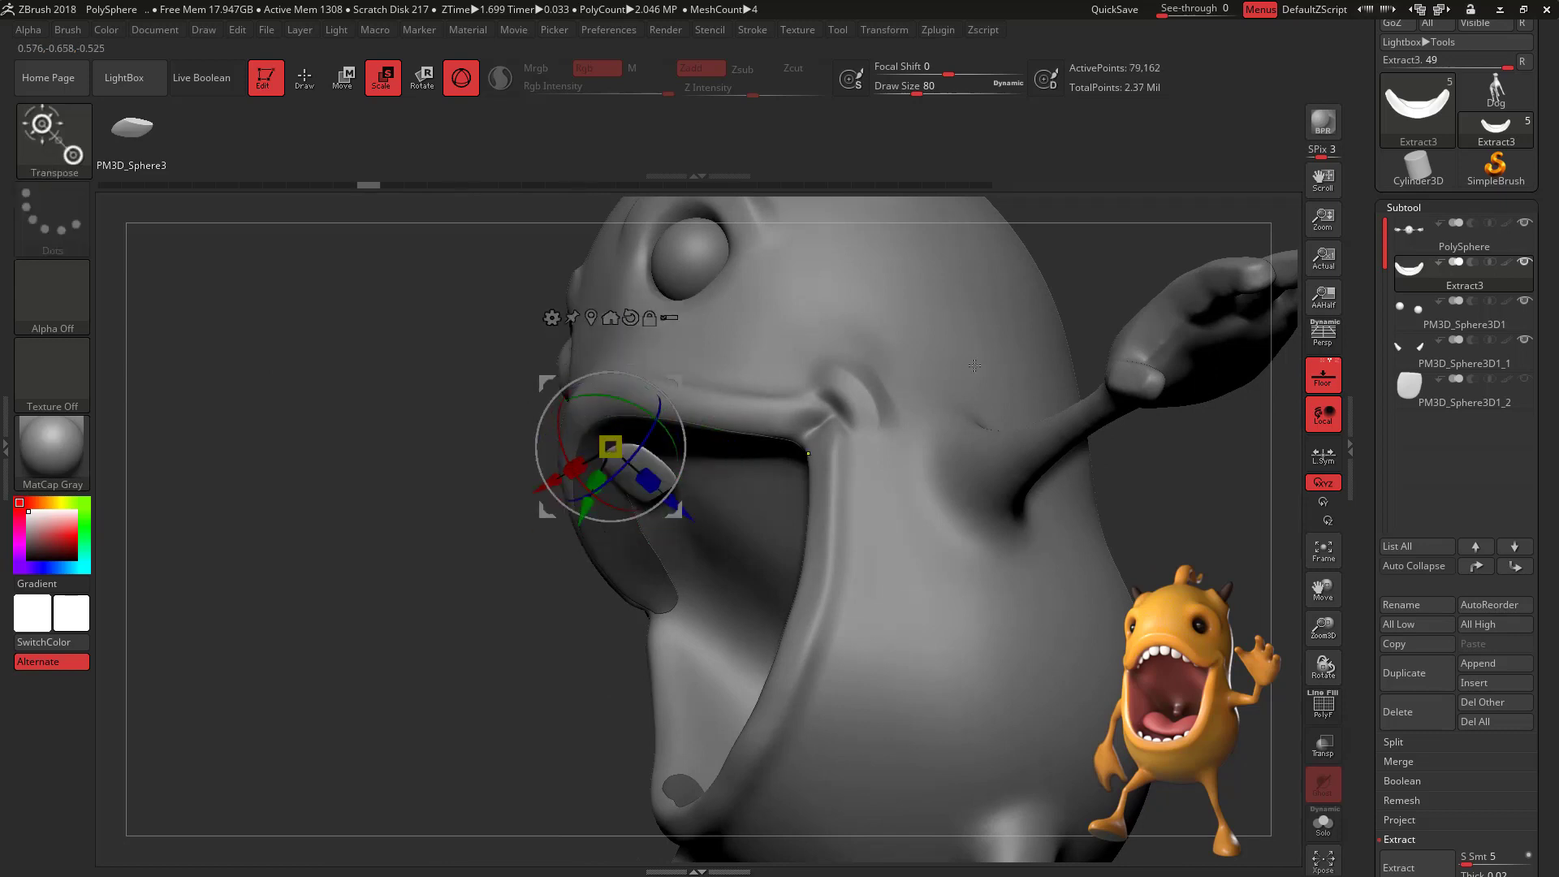
key(ctrl+z)
key(ctrl+z)
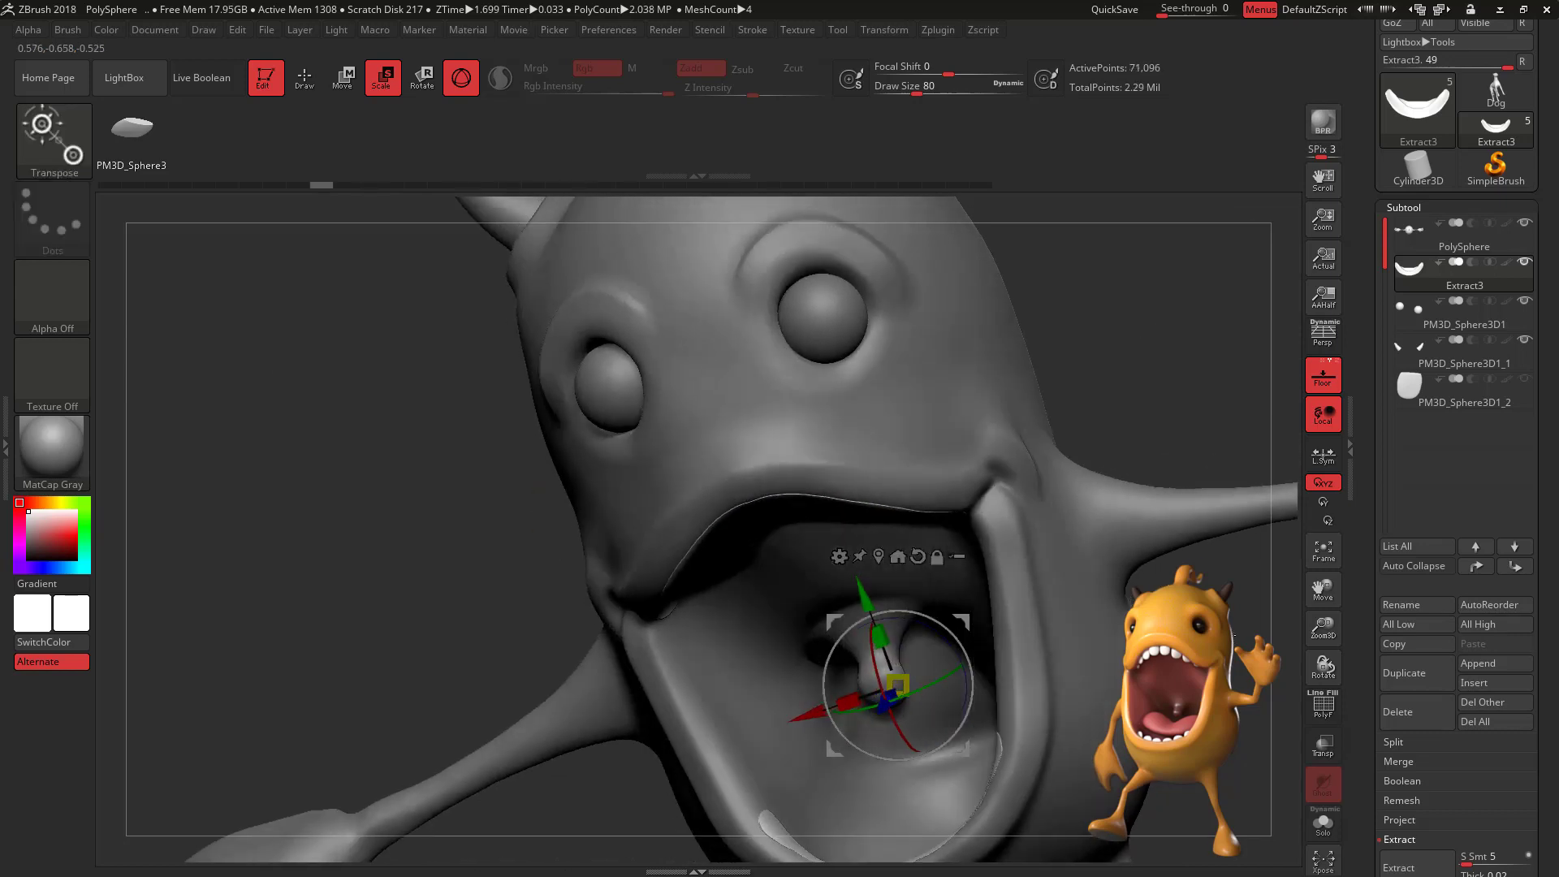
key(ctrl+z)
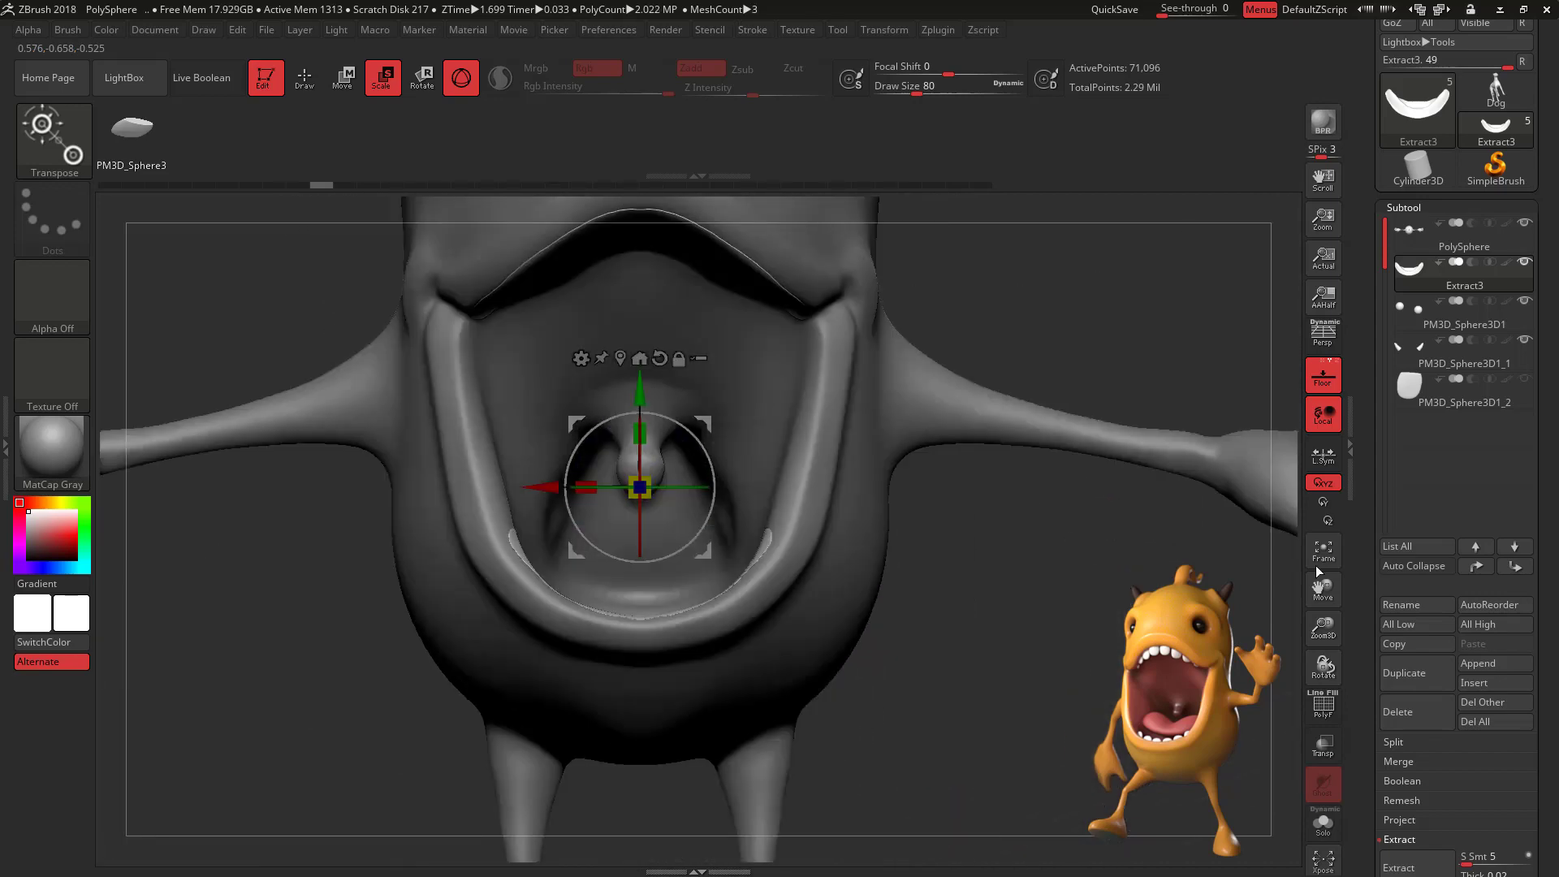
key(ctrl+z)
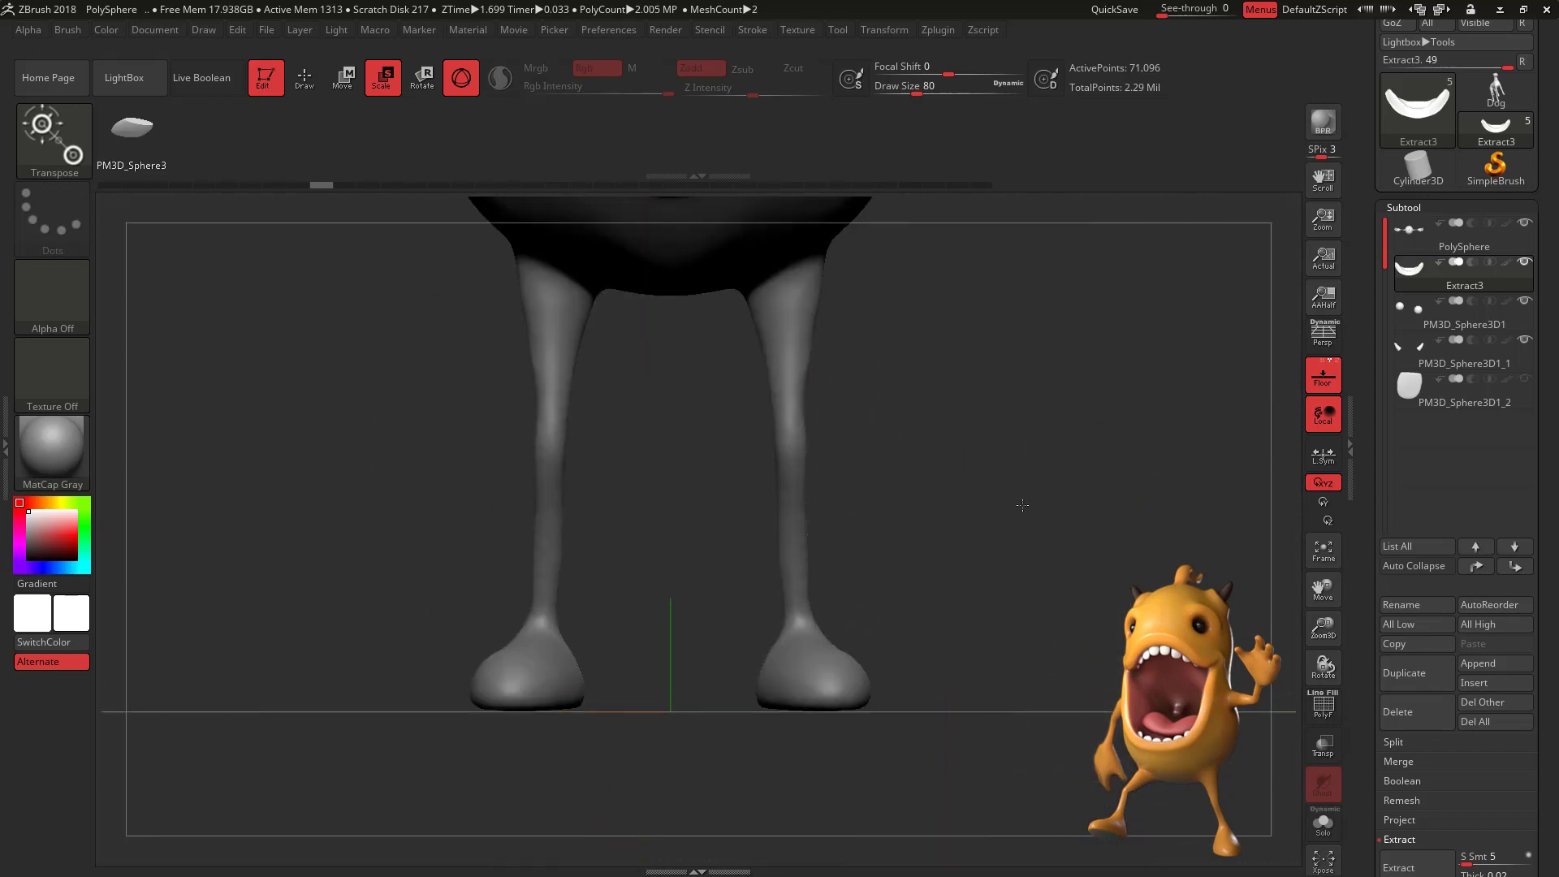
Step: Isolate the original tooth PM3D_Sphere3D1_2, view it end-on, and create a new InsertMesh brush from it
click(1488, 394)
click(1325, 822)
drag(995, 674, 981, 568)
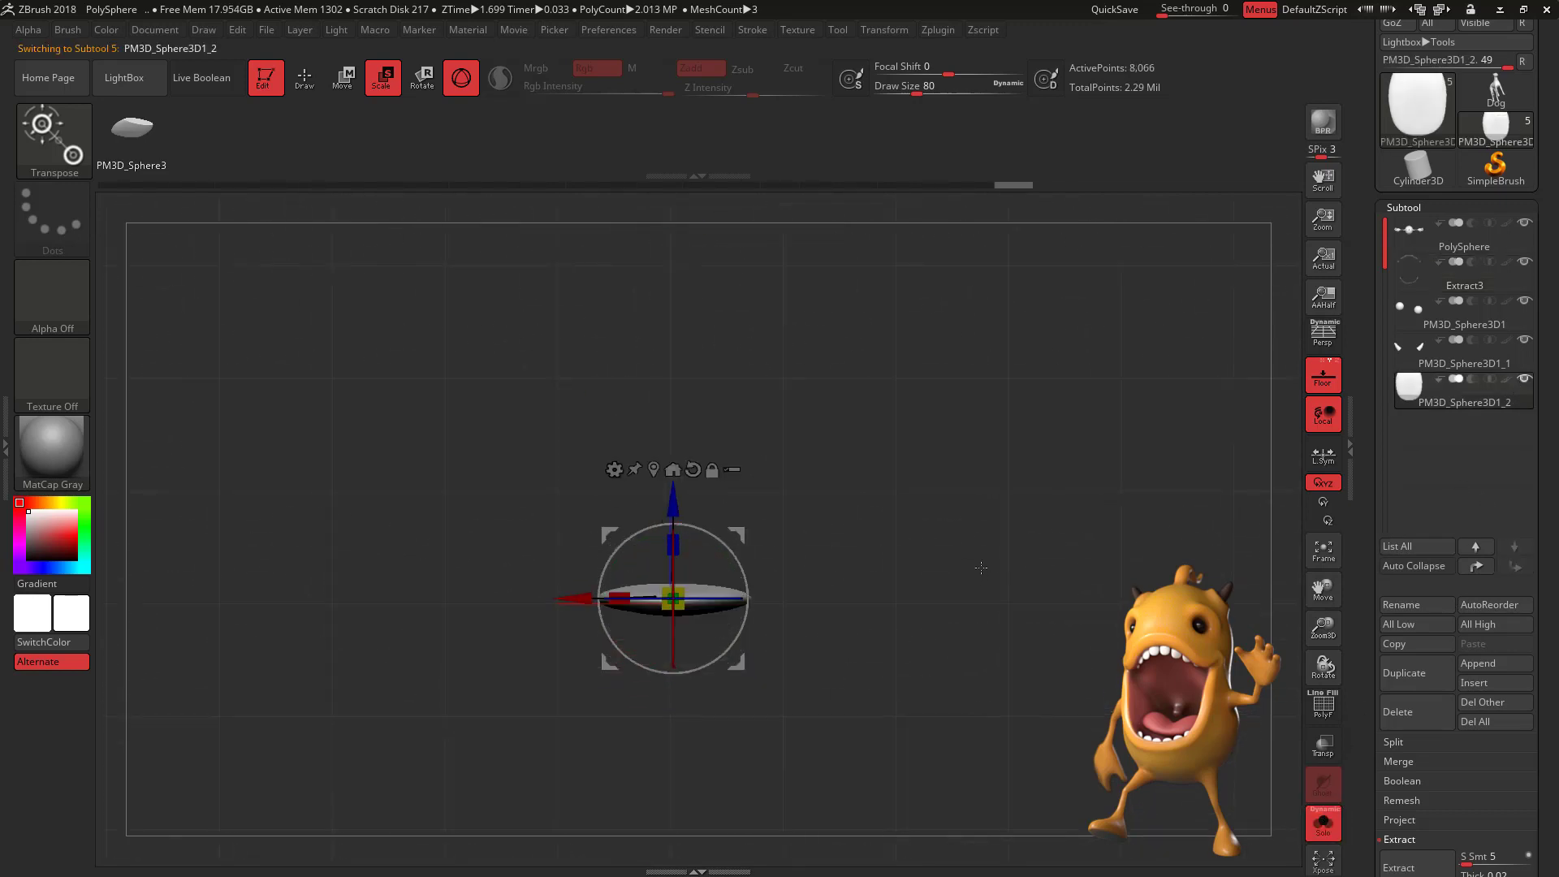
click(62, 138)
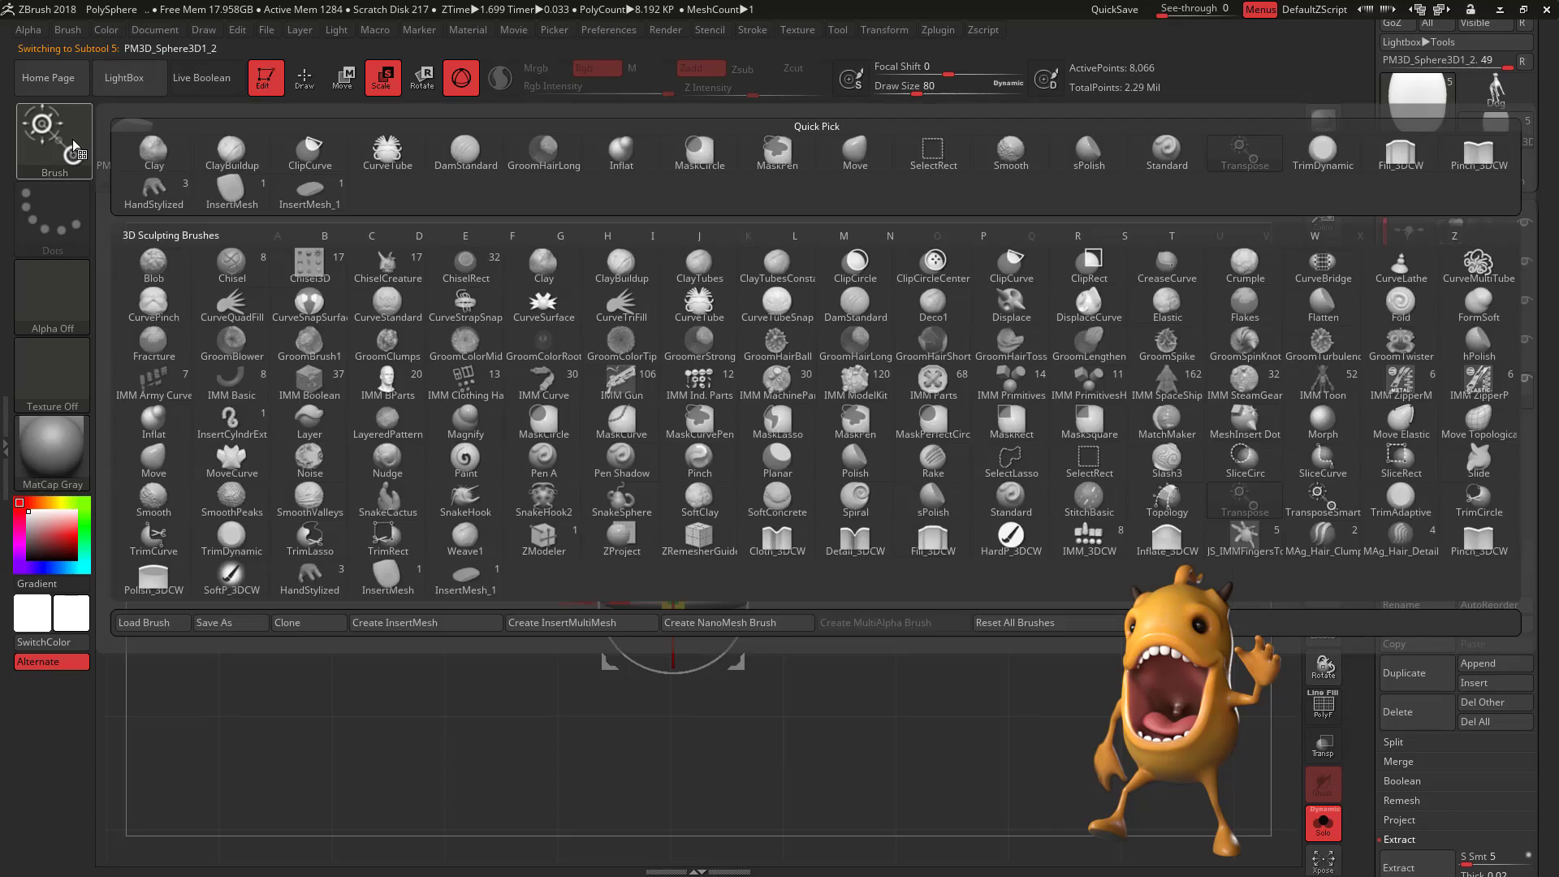
click(479, 626)
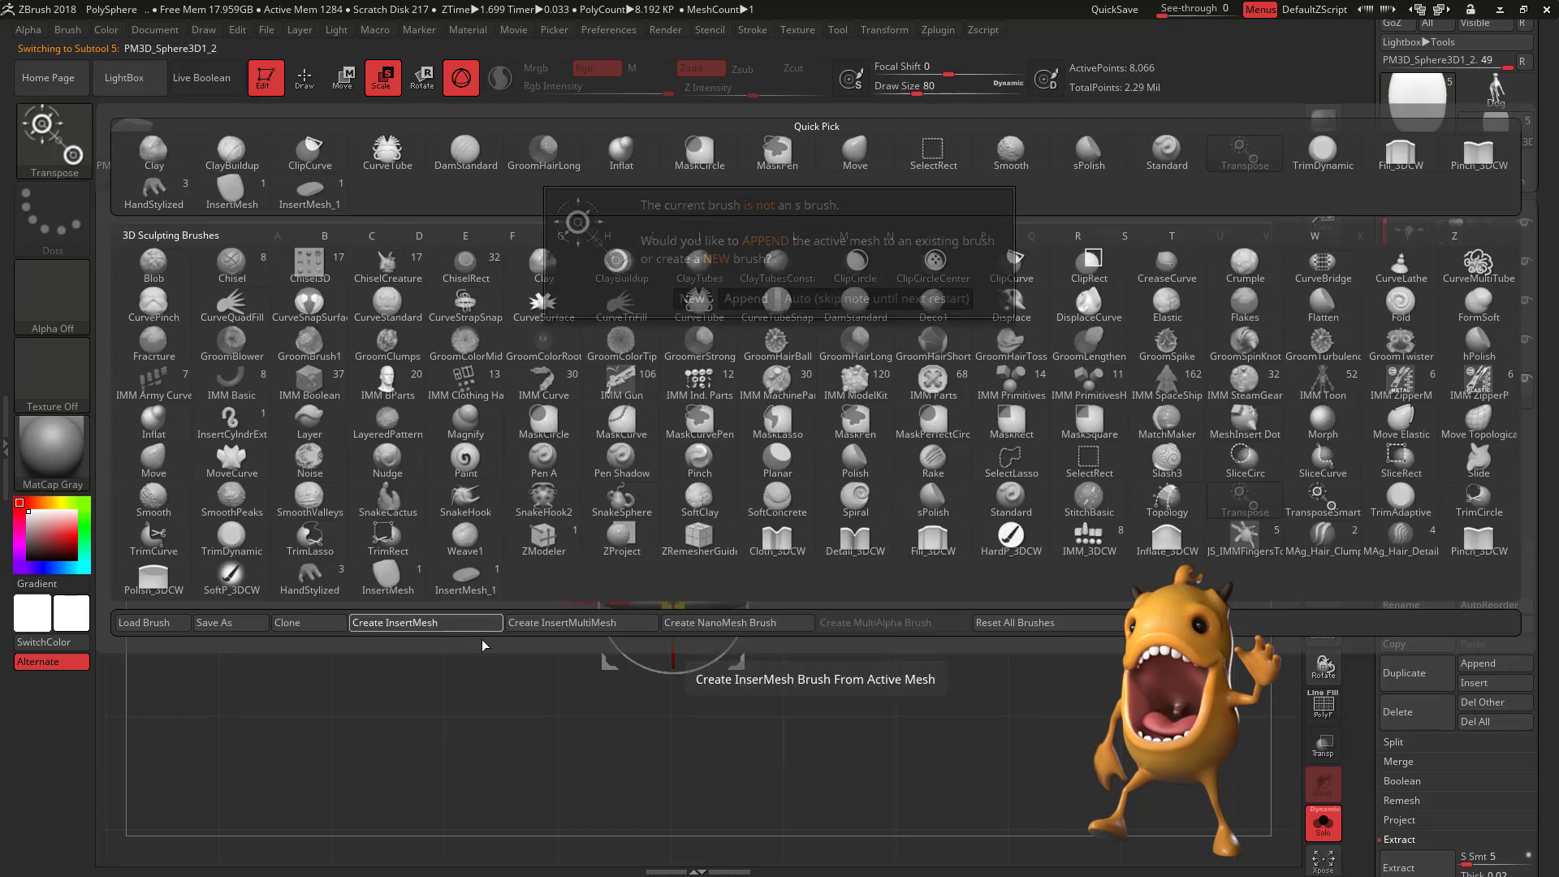
click(709, 299)
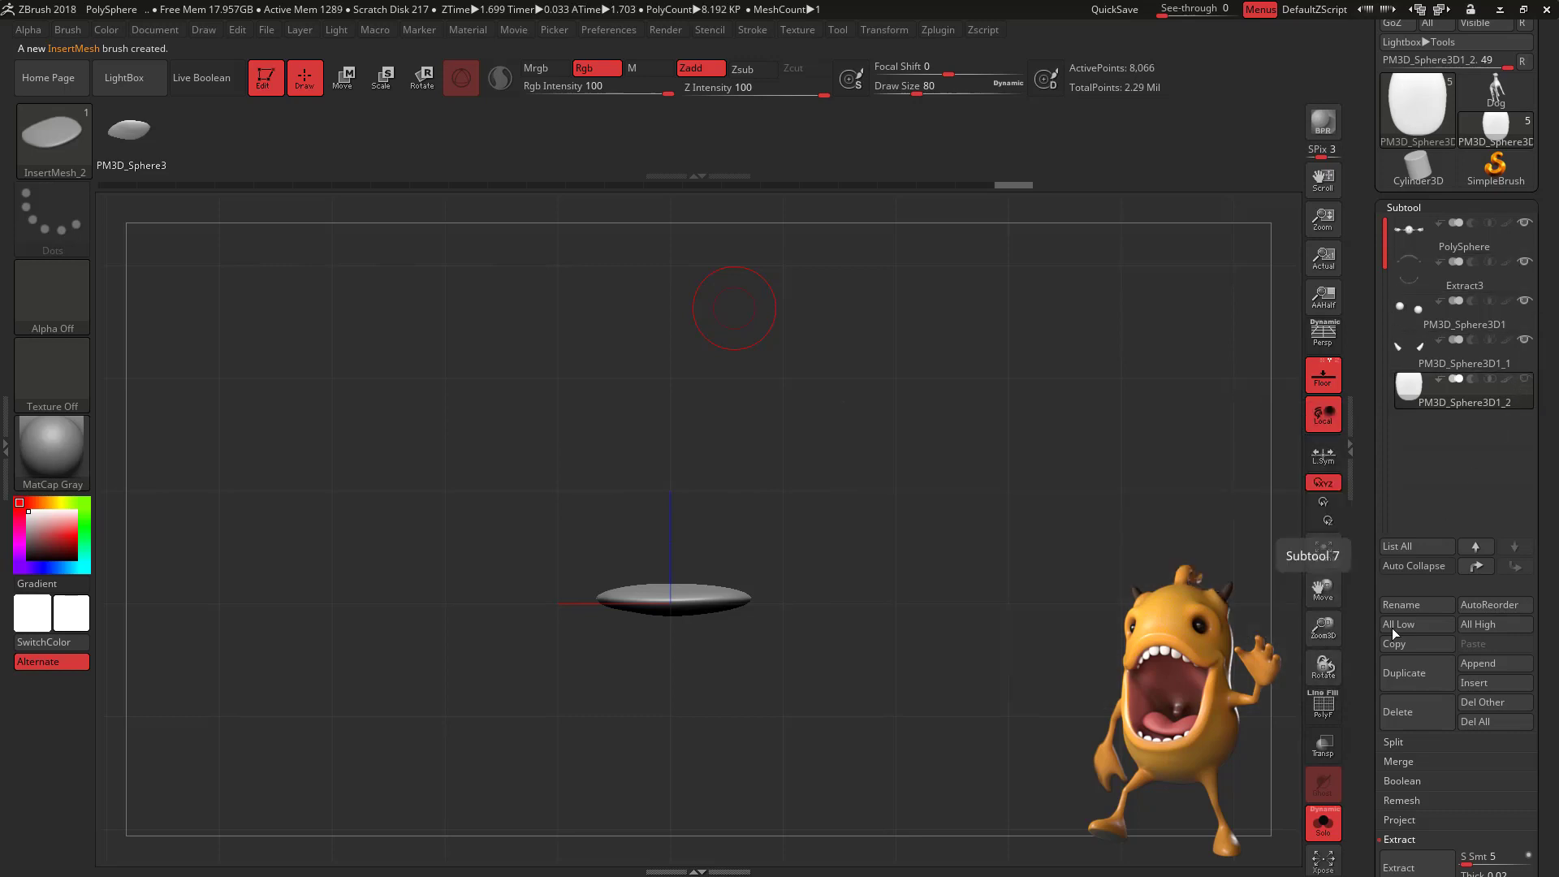
Step: Show the whole monster again and insert a tooth at the centre of the Extract3 upper gum
click(1323, 823)
click(1487, 288)
mouse_move(1099, 432)
mouse_down()
mouse_move(1015, 450)
mouse_move(1107, 442)
mouse_move(1092, 435)
mouse_up()
click(758, 453)
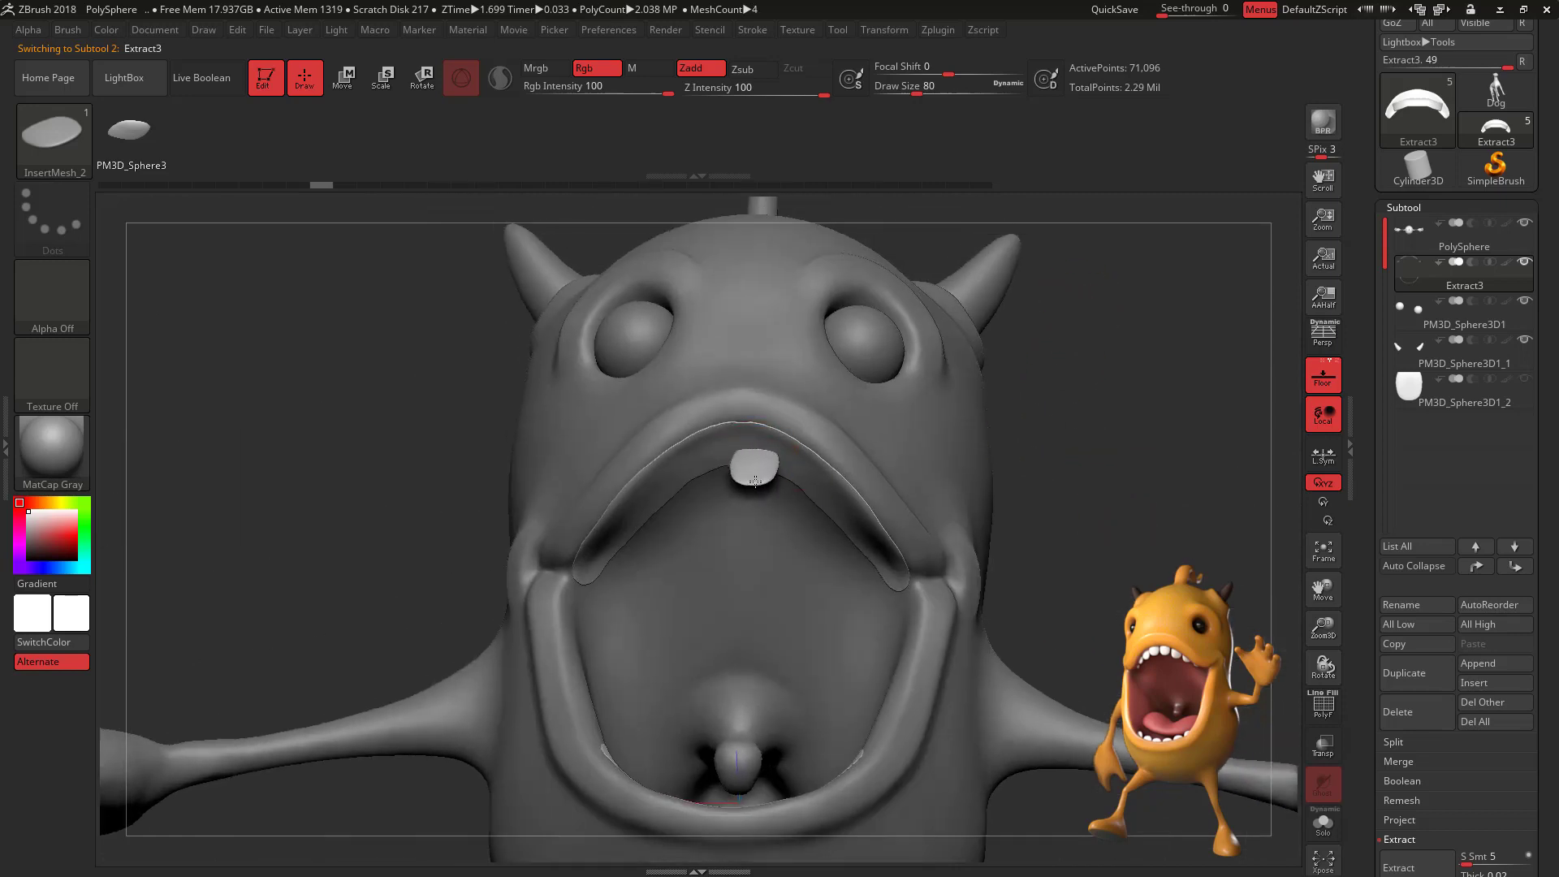
click(761, 544)
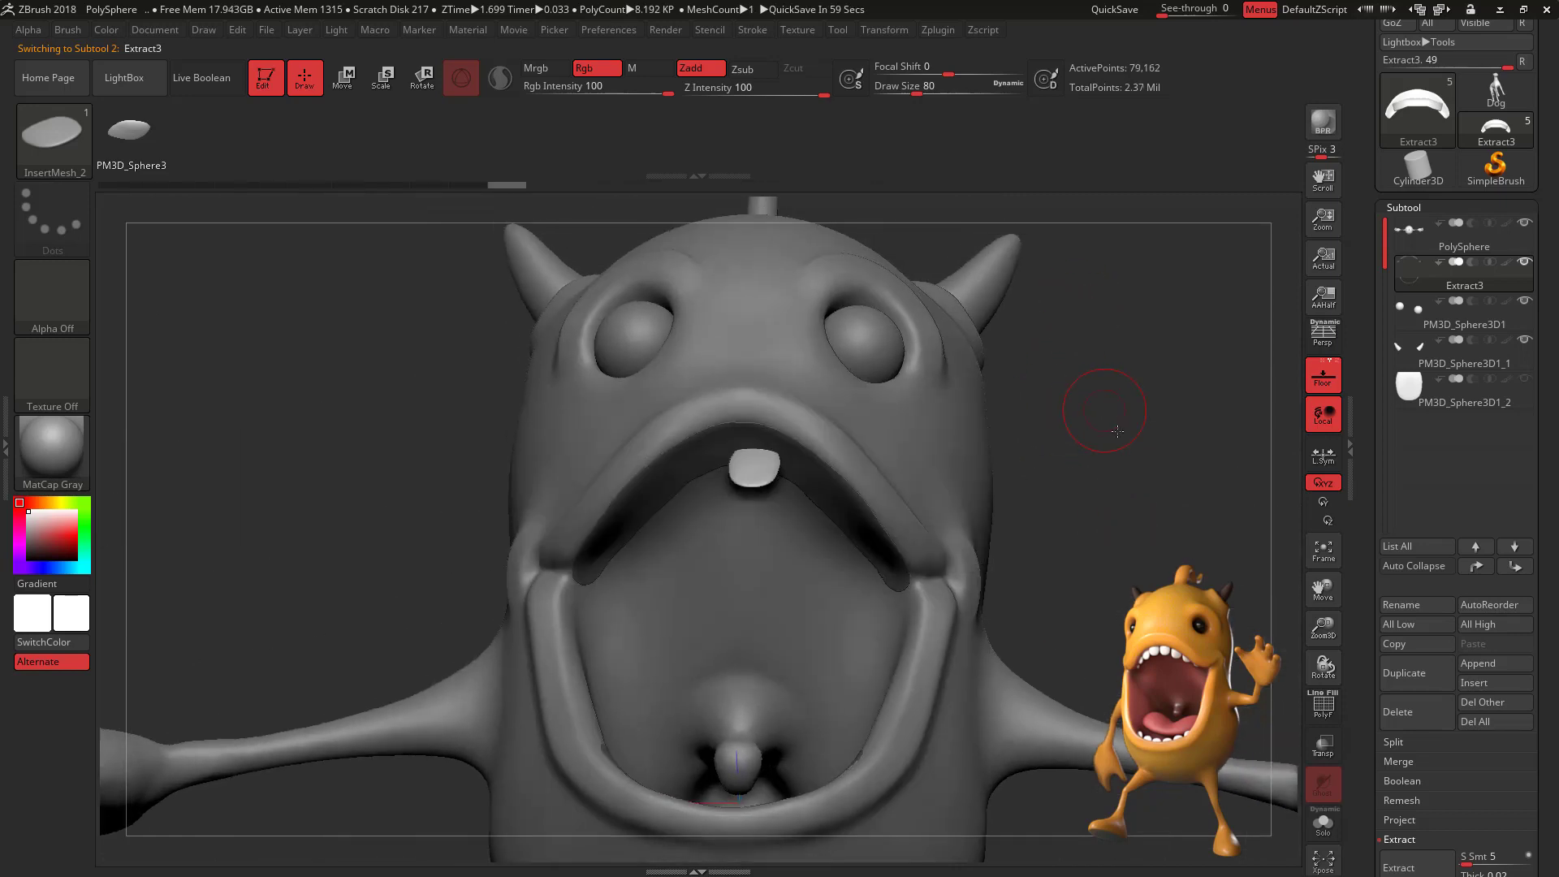
alt+drag(1121, 417, 1118, 455)
Step: Raise the central tooth into the upper gum and correct its tilt from the side
key(w)
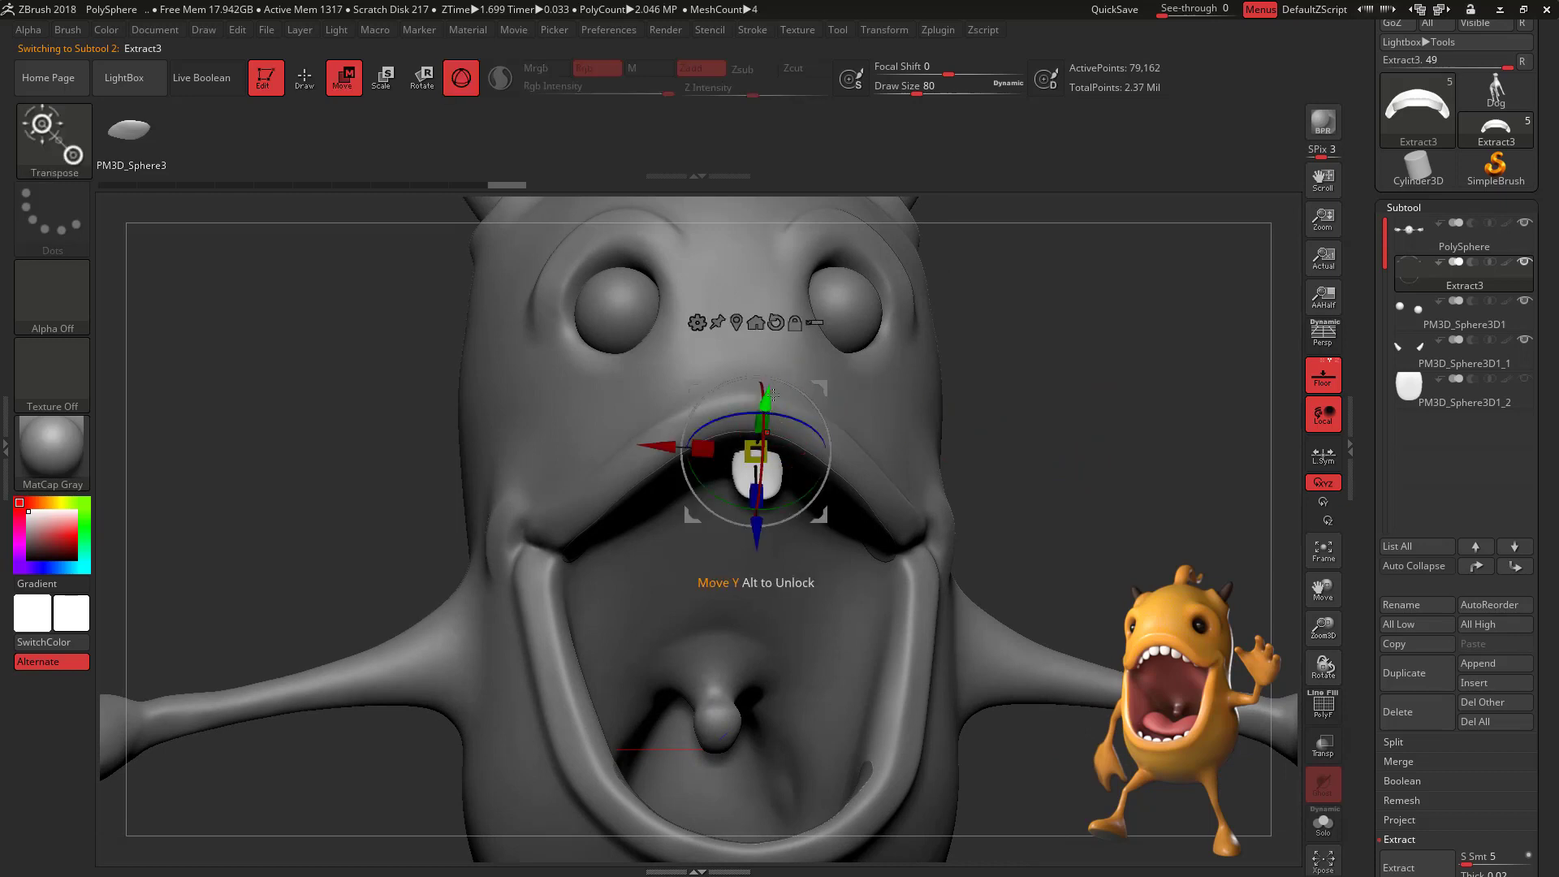
drag(755, 530, 756, 515)
mouse_move(999, 398)
mouse_down()
mouse_move(1041, 393)
mouse_move(1023, 379)
mouse_up()
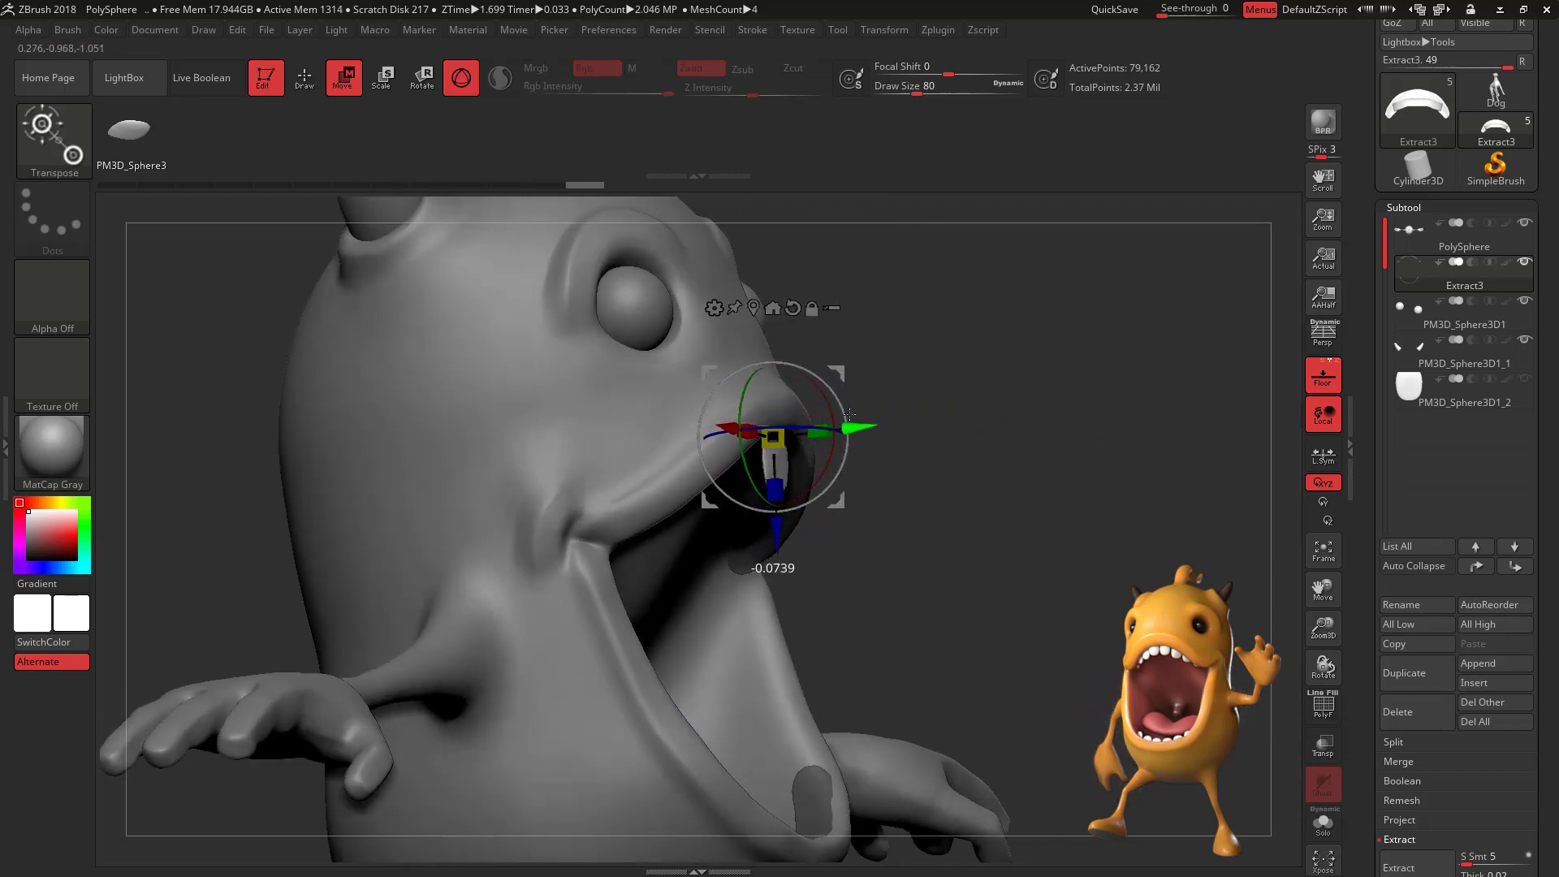
drag(763, 534, 786, 524)
mouse_move(1041, 413)
right_down()
mouse_move(1106, 426)
mouse_move(1070, 422)
mouse_move(1077, 371)
mouse_move(1052, 414)
mouse_move(1089, 455)
mouse_move(1029, 437)
mouse_move(1076, 440)
right_up()
key(q)
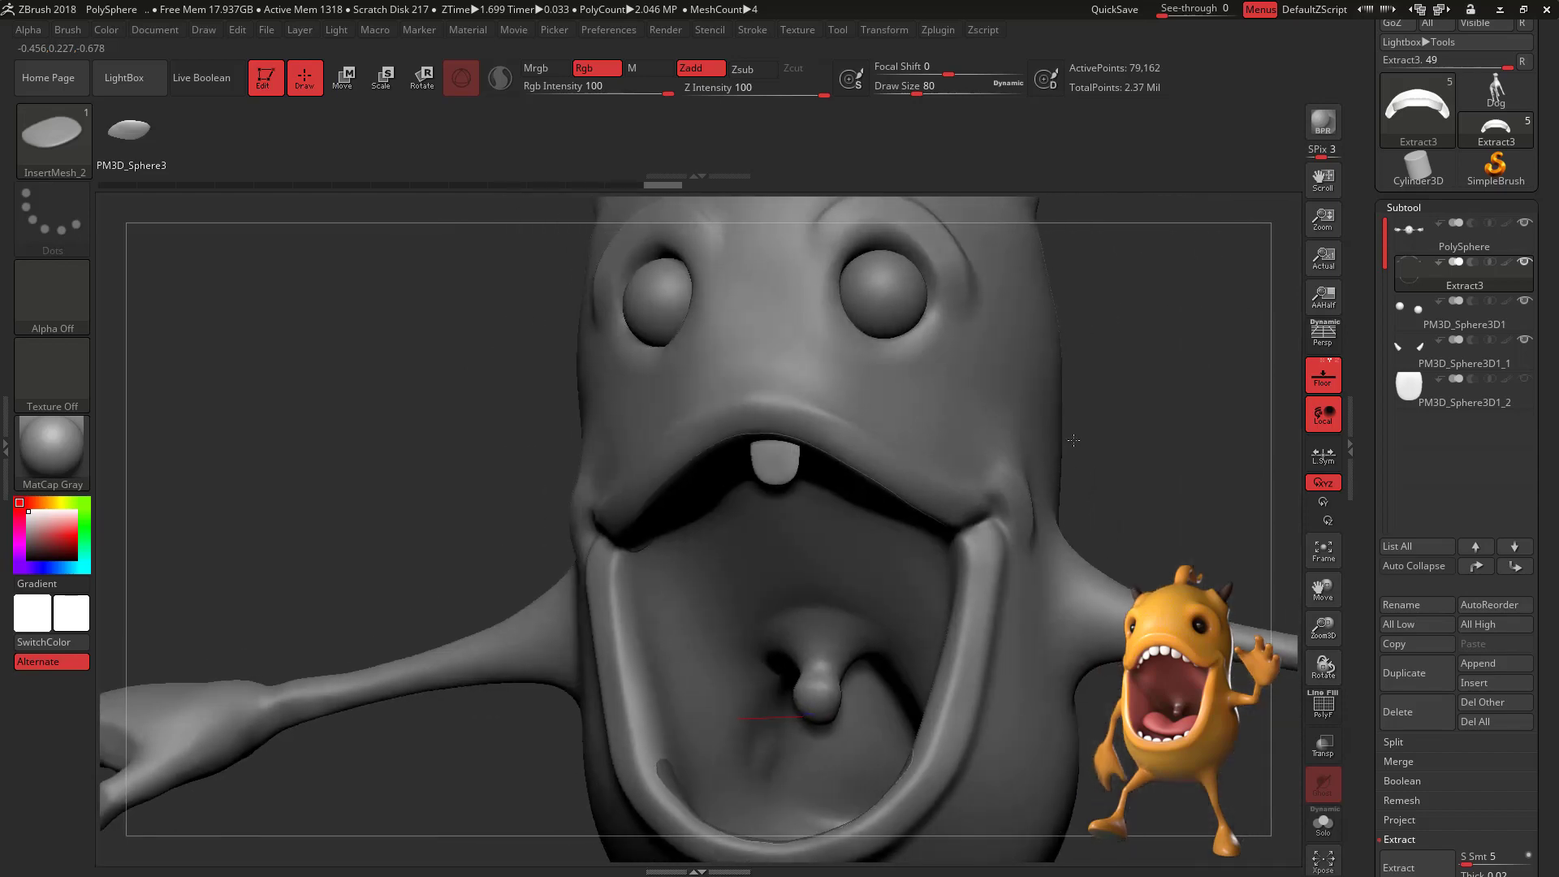
Step: Insert a second tooth on the upper gum beside the central one, redoing the first placement for a better orientation
right_drag(1115, 285, 1135, 313)
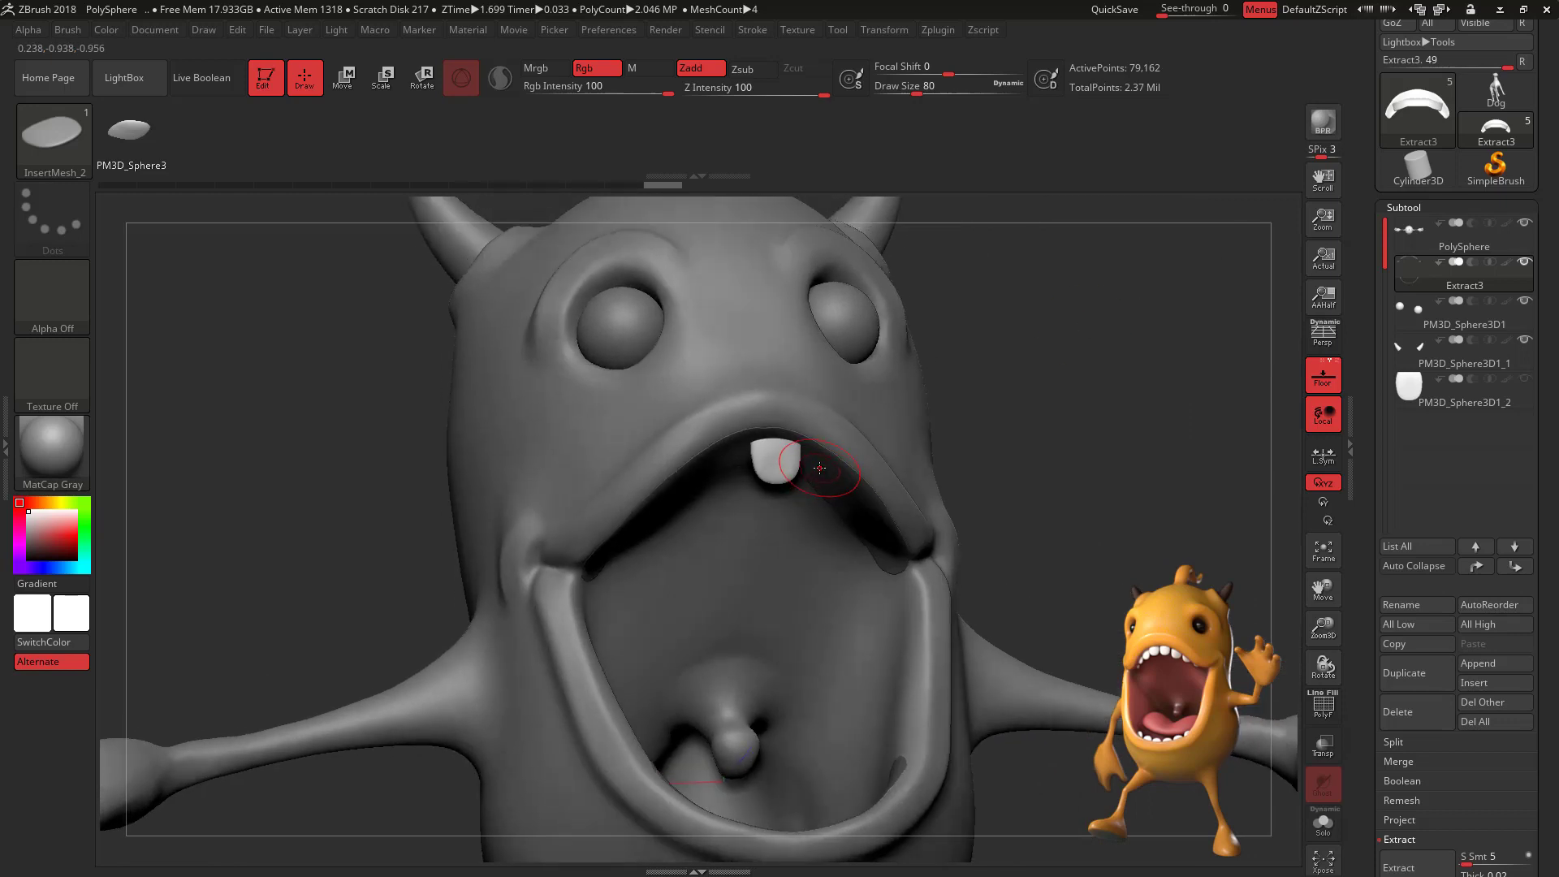
mouse_move(1047, 370)
right_down()
mouse_move(1072, 331)
mouse_move(1055, 345)
right_up()
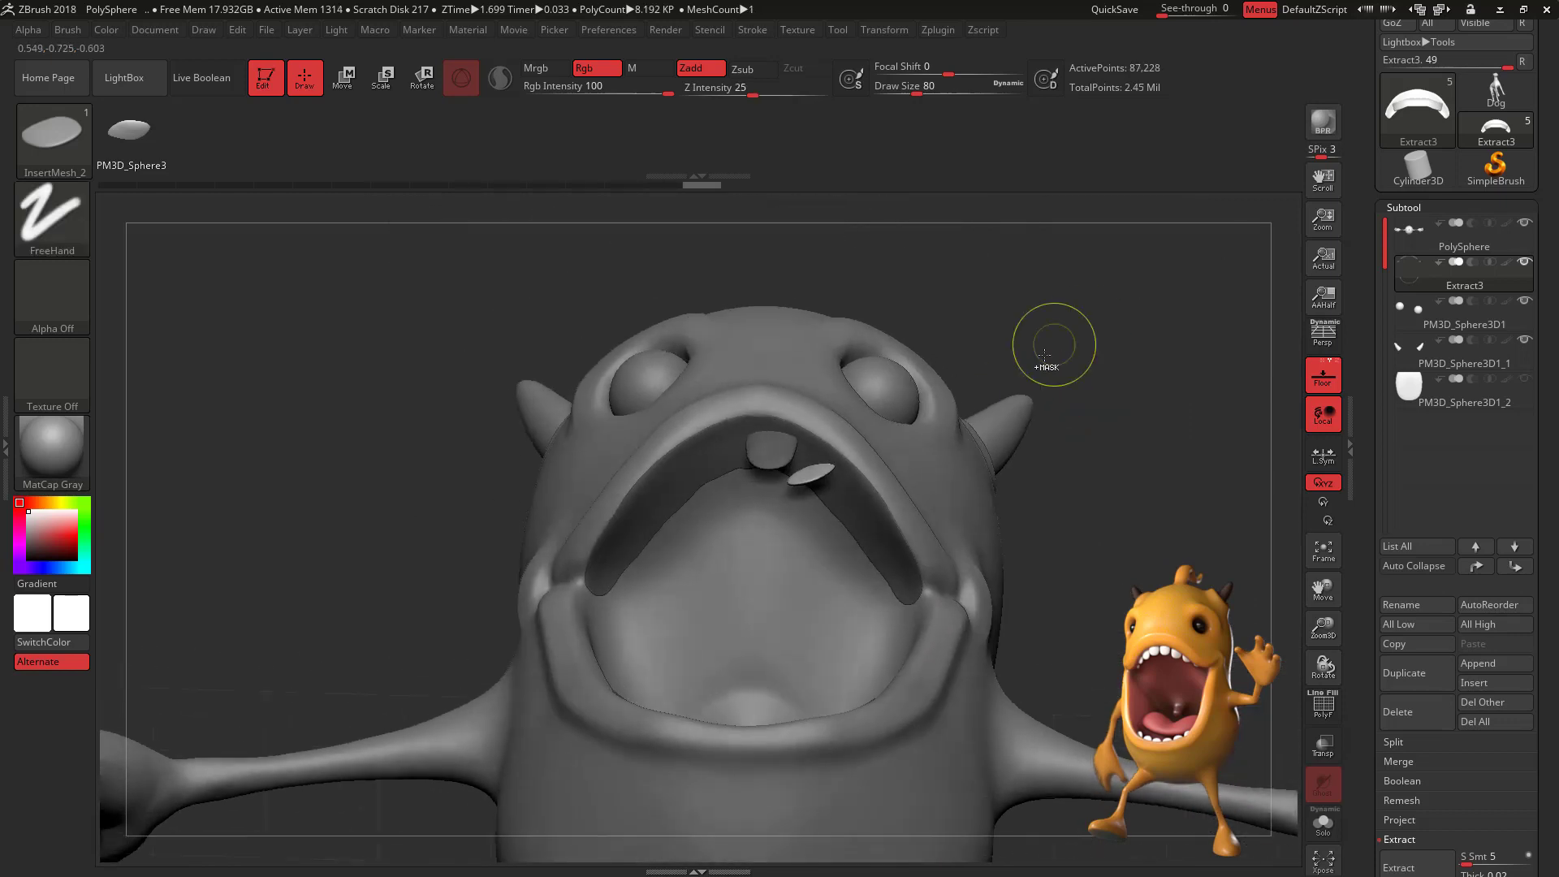
key(ctrl+z)
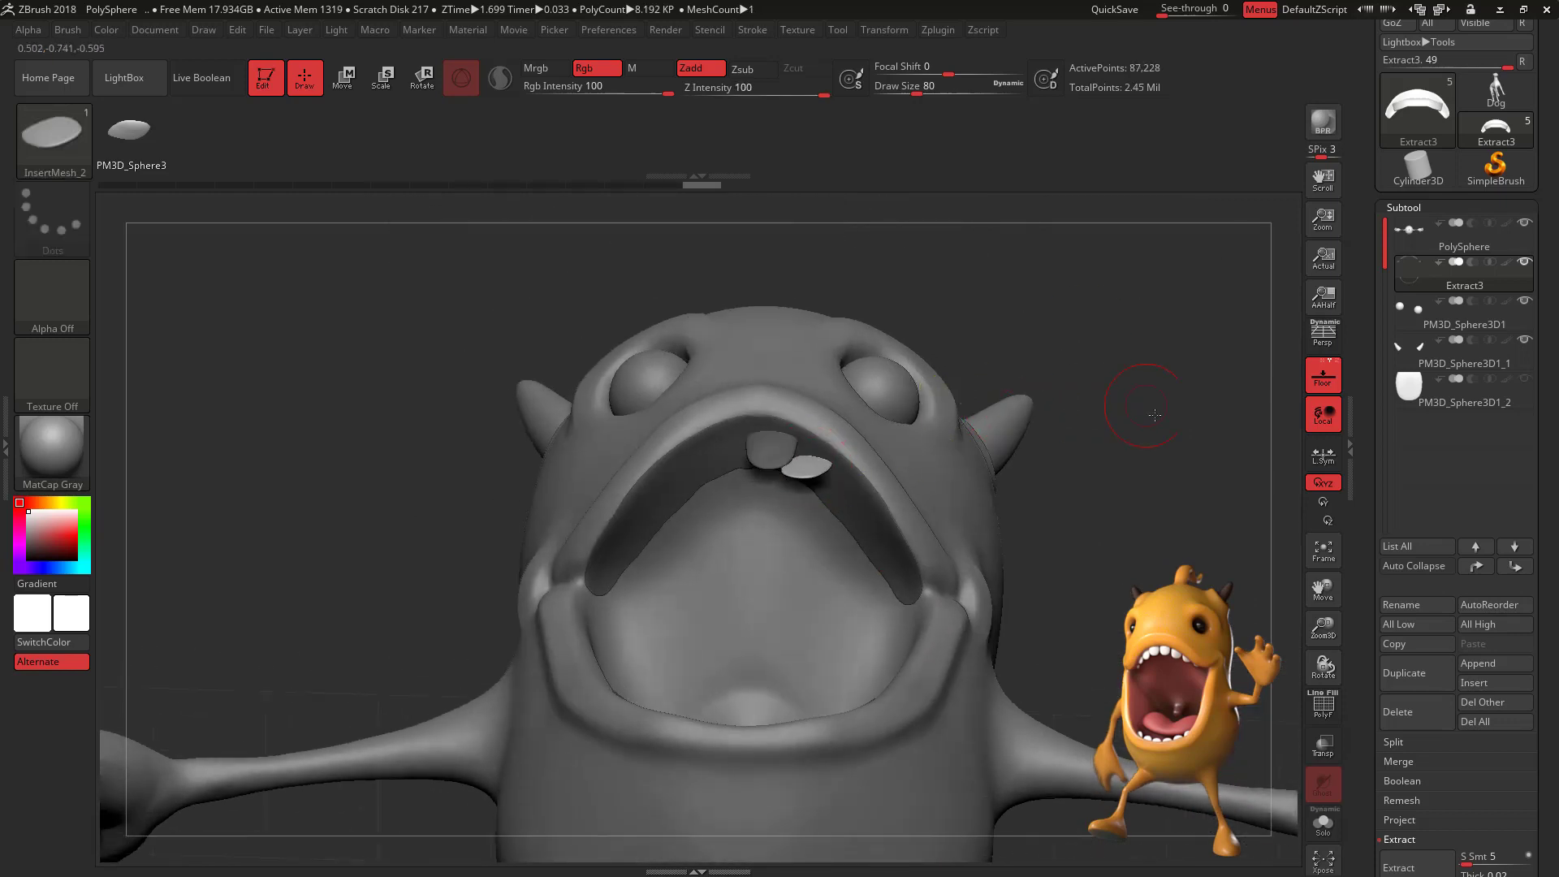
right_drag(1155, 415, 1016, 425)
Step: Rotate and slide the second tooth so it sits next to the central one along the gum curve
key(e)
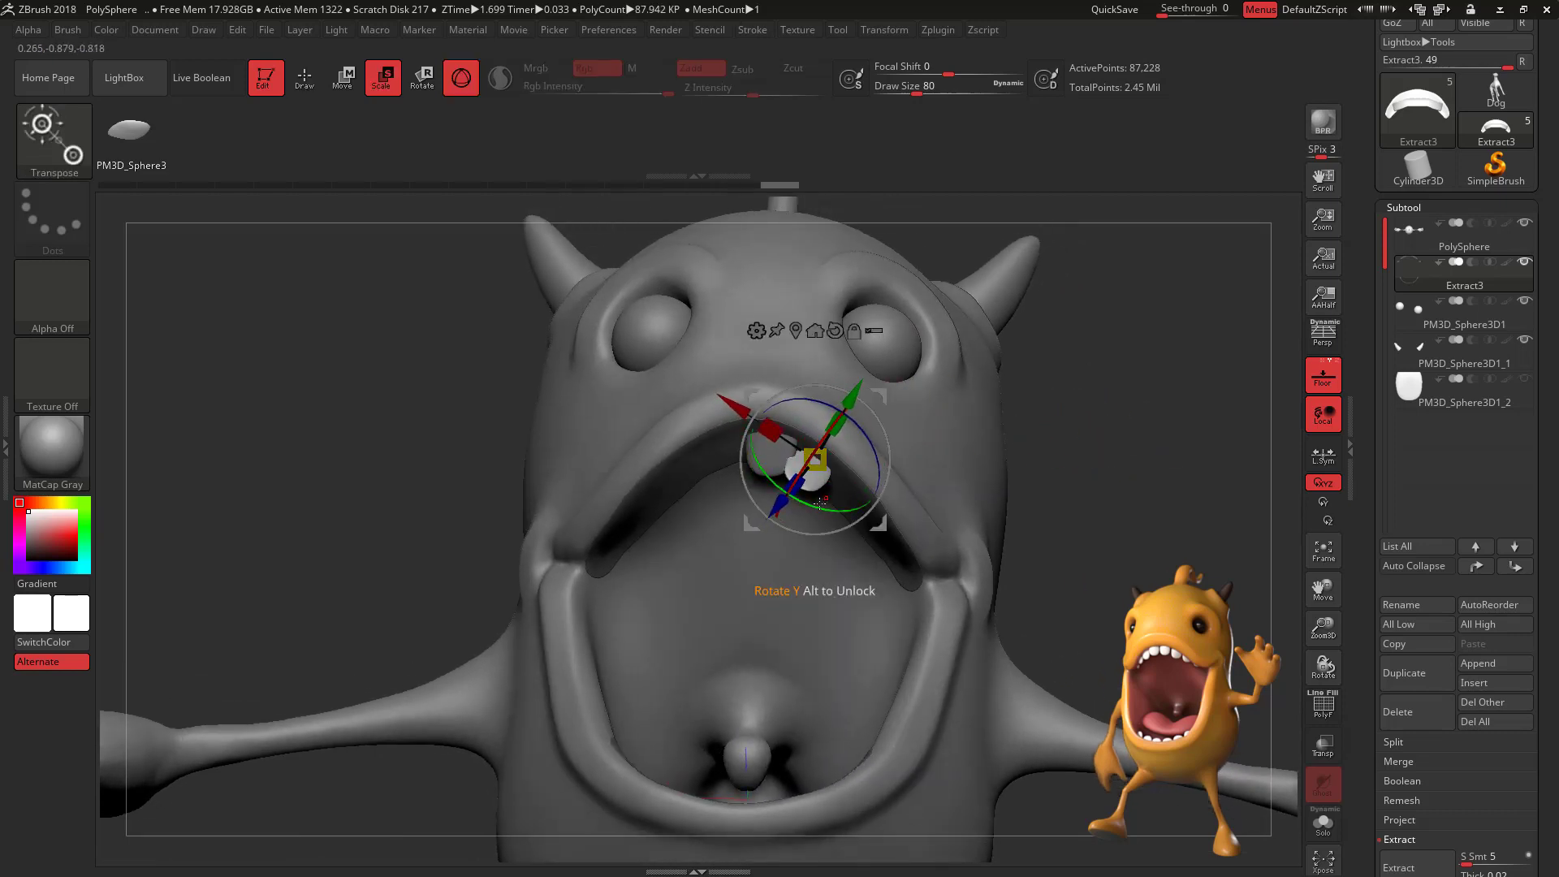
drag(796, 510, 796, 505)
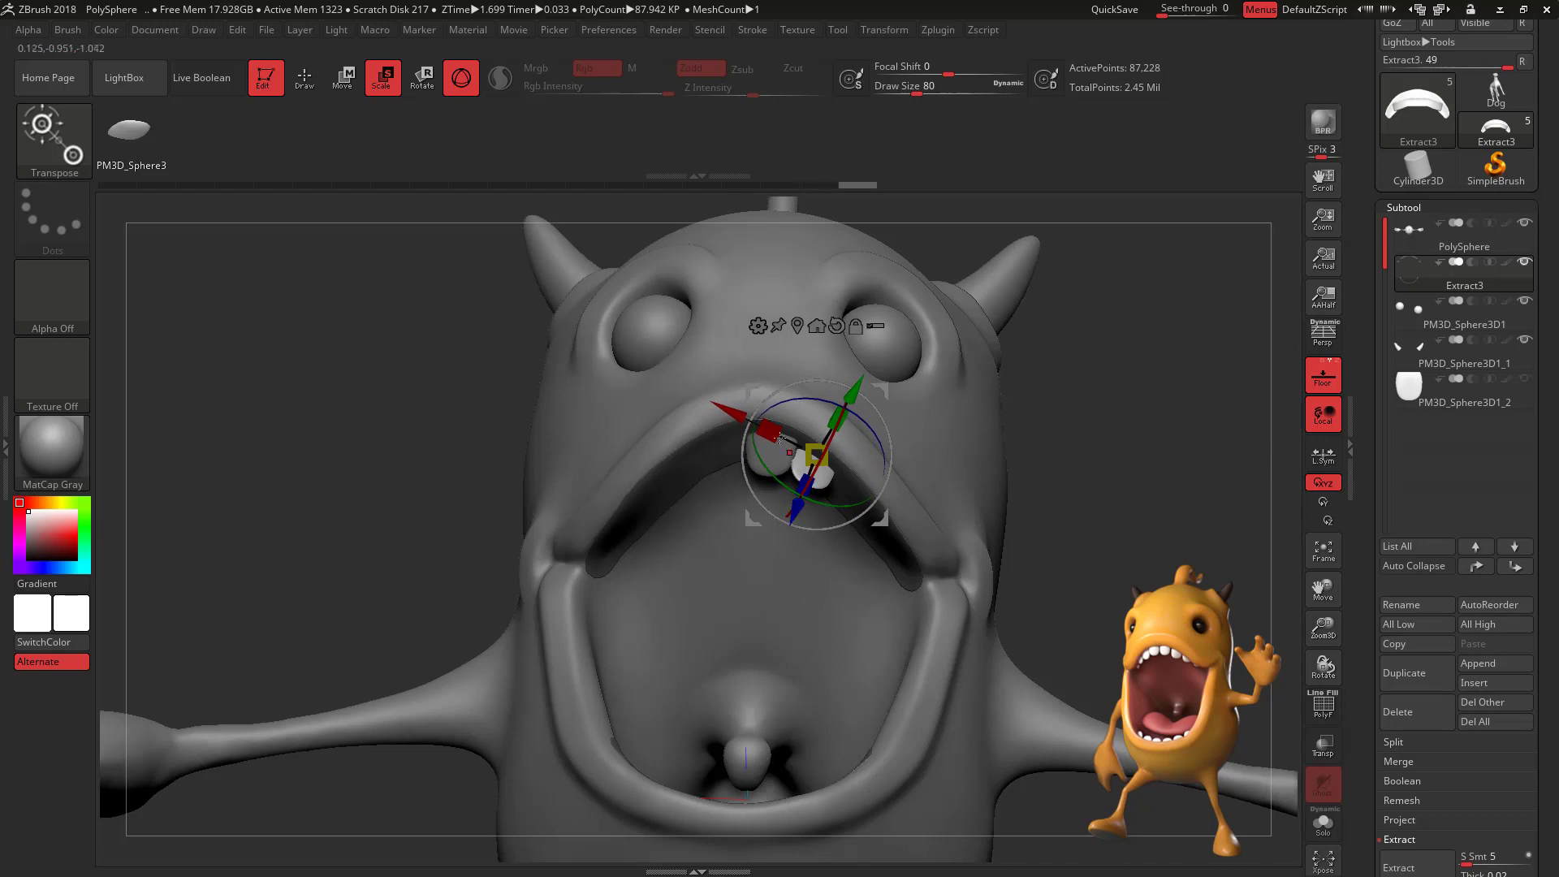
drag(739, 416, 745, 420)
right_drag(853, 487, 804, 546)
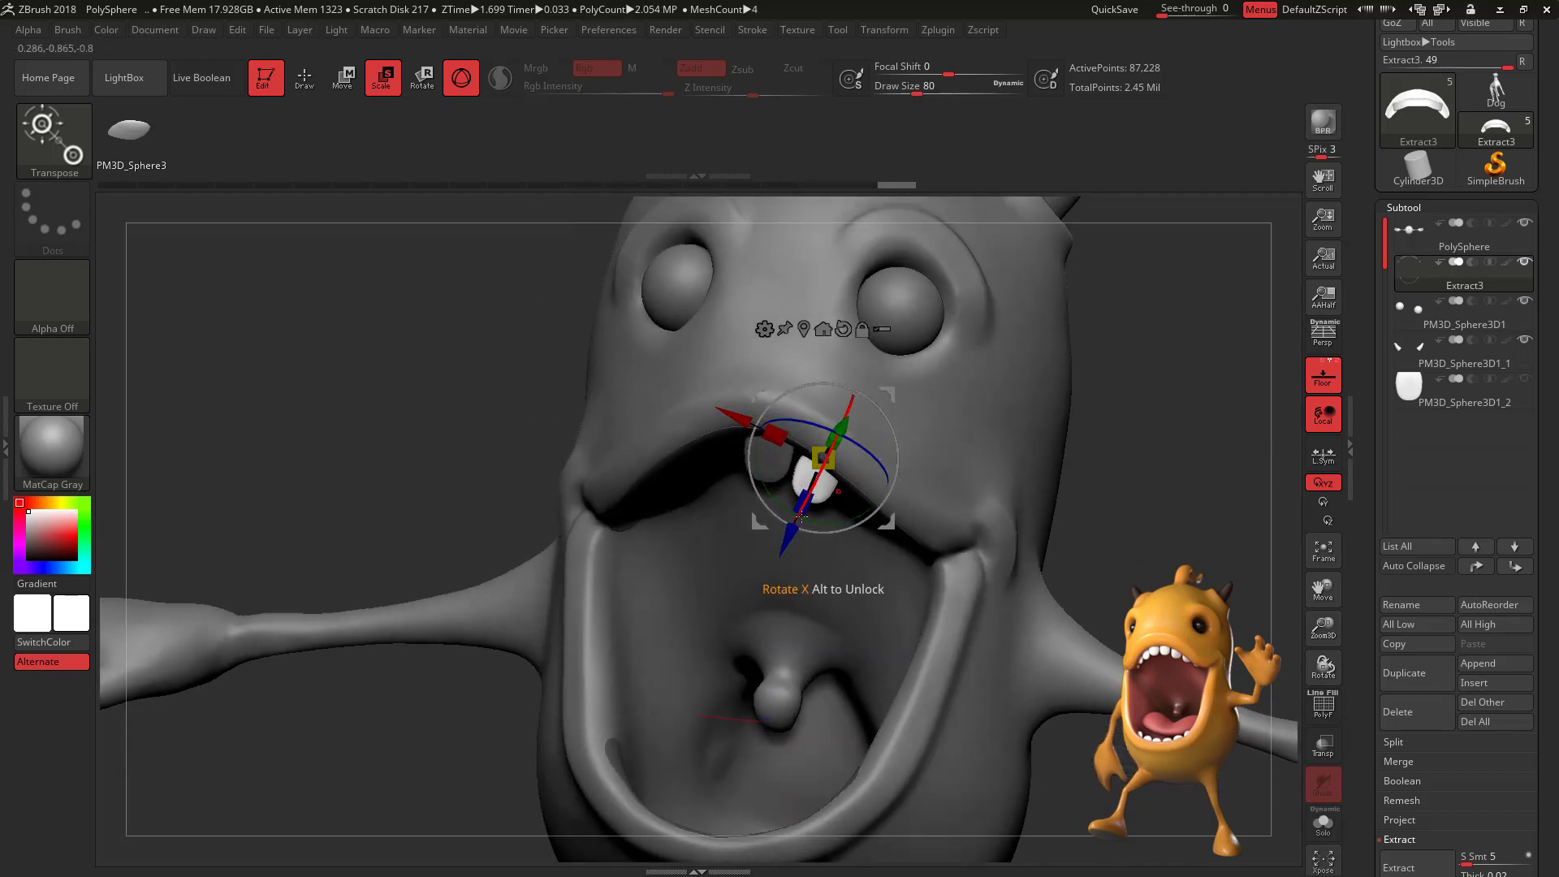
mouse_move(1064, 453)
right_down()
mouse_move(1113, 407)
mouse_move(1095, 410)
mouse_move(1101, 357)
right_up()
Step: Insert a third tooth on the upper gum beside the second, then shift and tilt it to follow the gum
key(q)
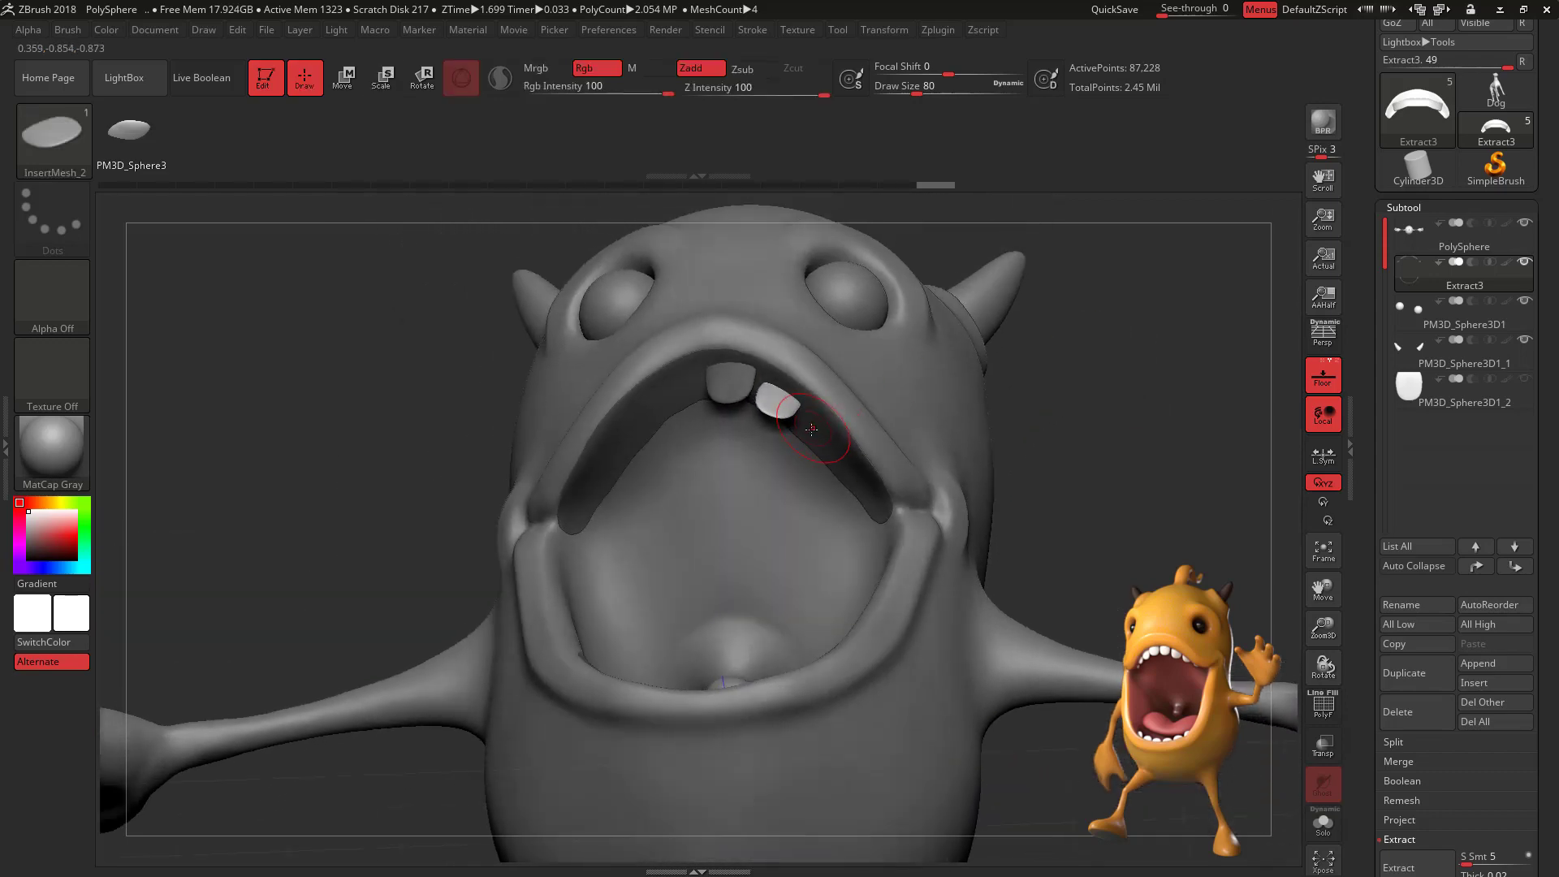
right_drag(1093, 423, 820, 424)
key(e)
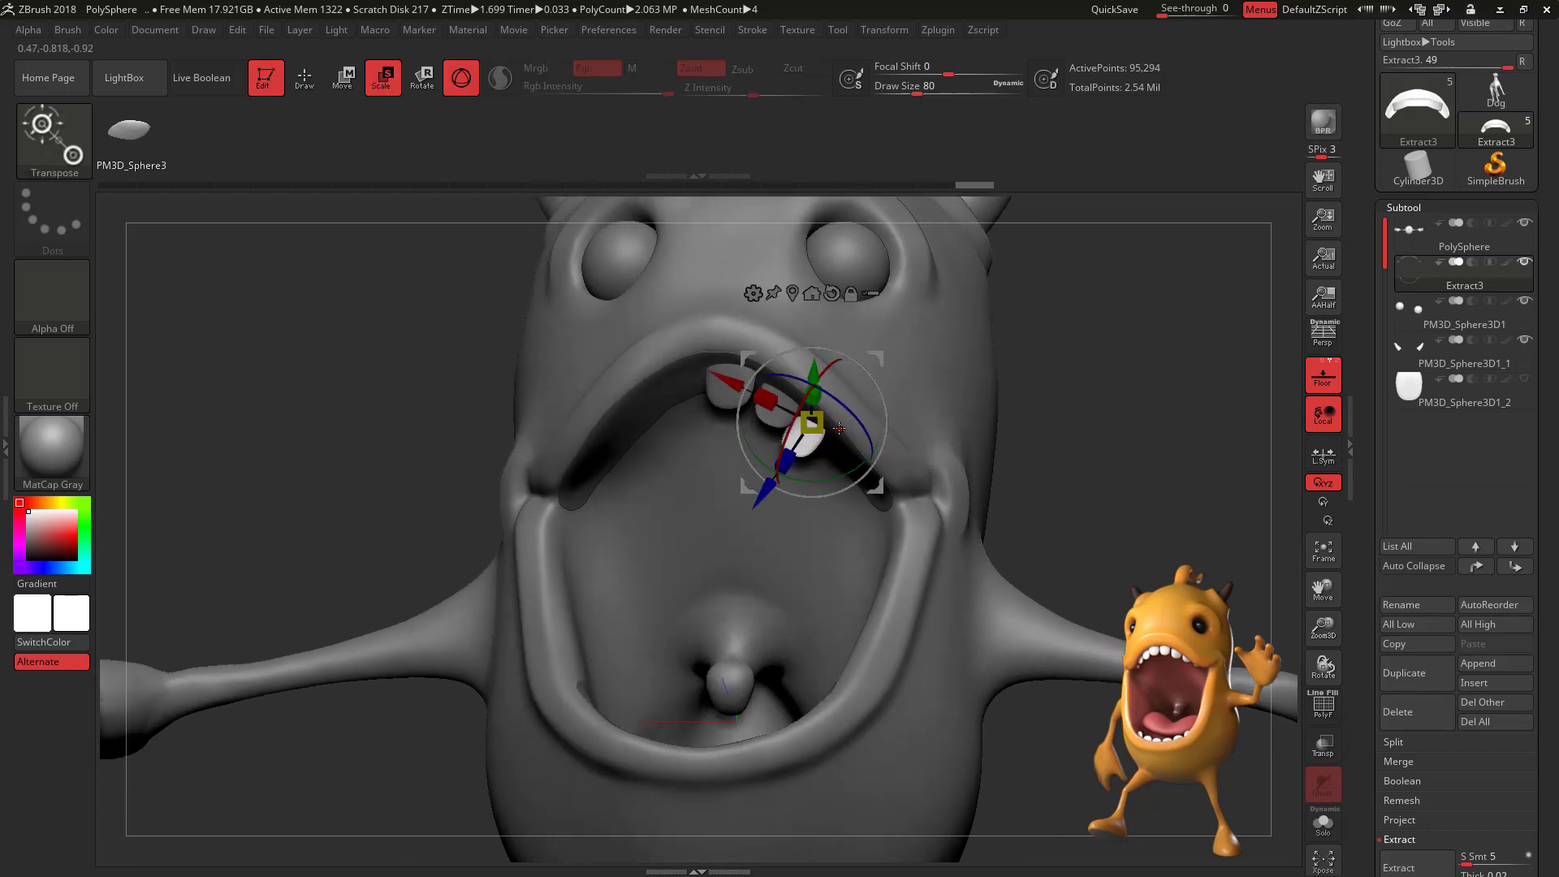
drag(765, 490, 771, 482)
drag(742, 352, 748, 357)
drag(848, 397, 853, 383)
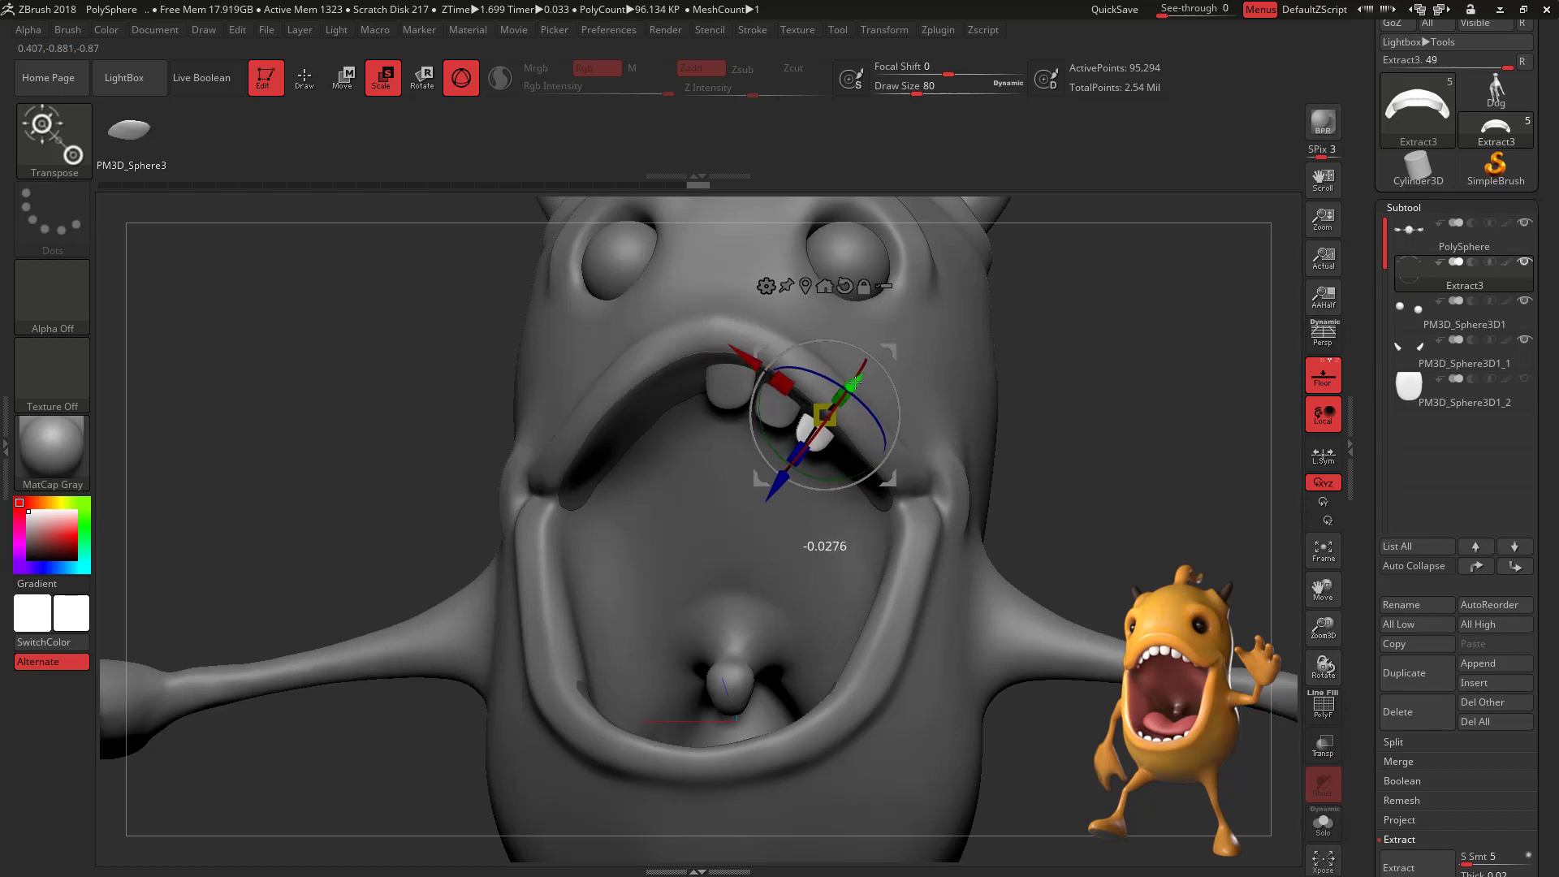
Step: Nudge the third tooth along the gum curve and examine its fit from the front and at an angle
drag(1007, 455, 966, 501)
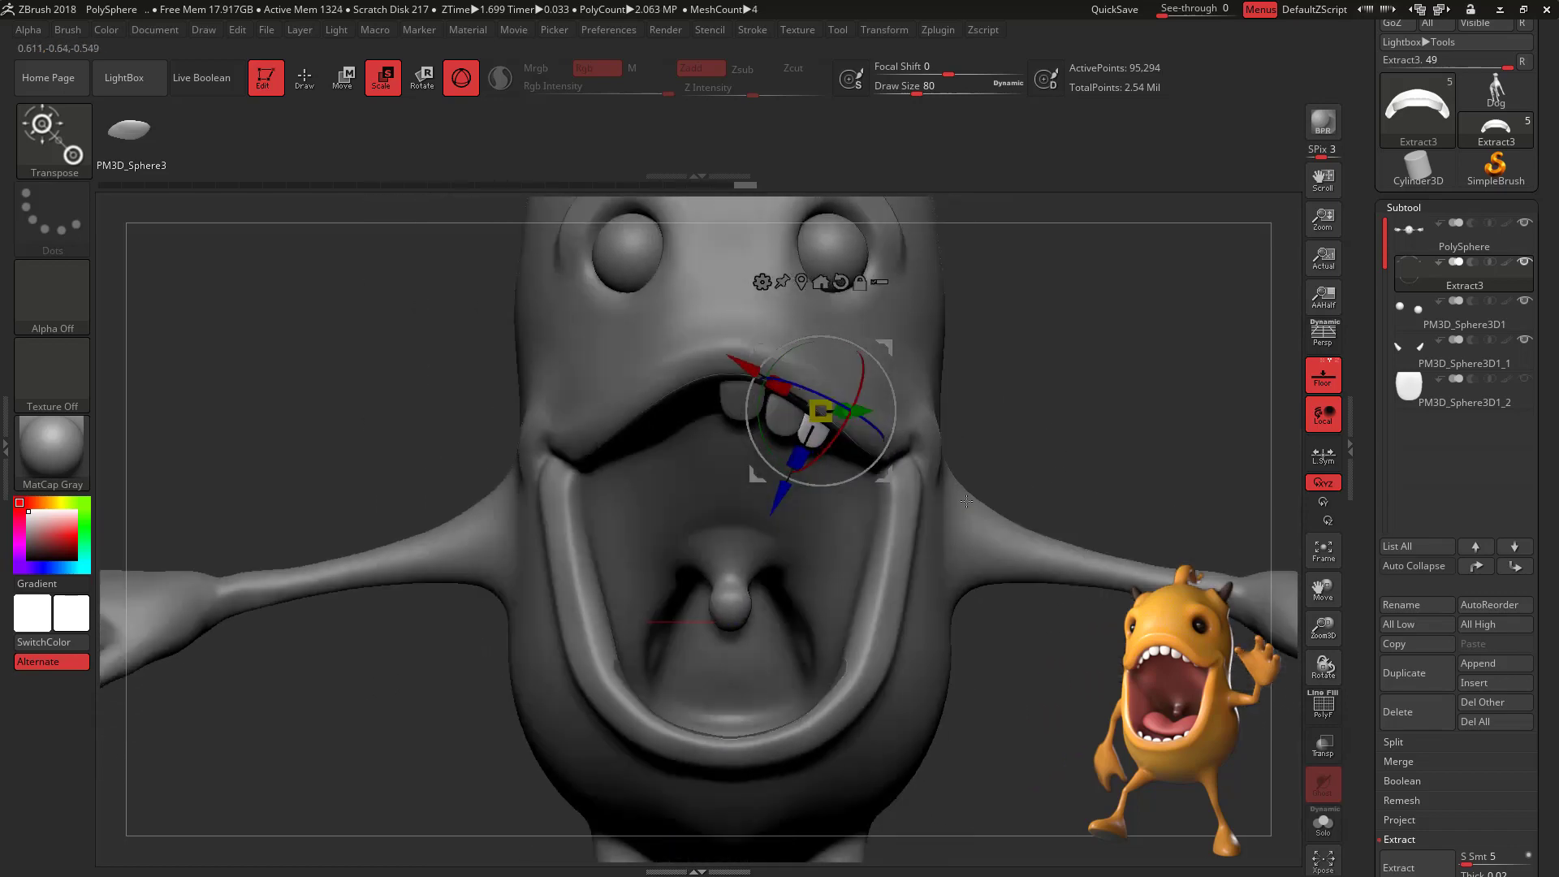
drag(737, 361, 742, 365)
drag(847, 412, 861, 413)
drag(1028, 424, 1055, 449)
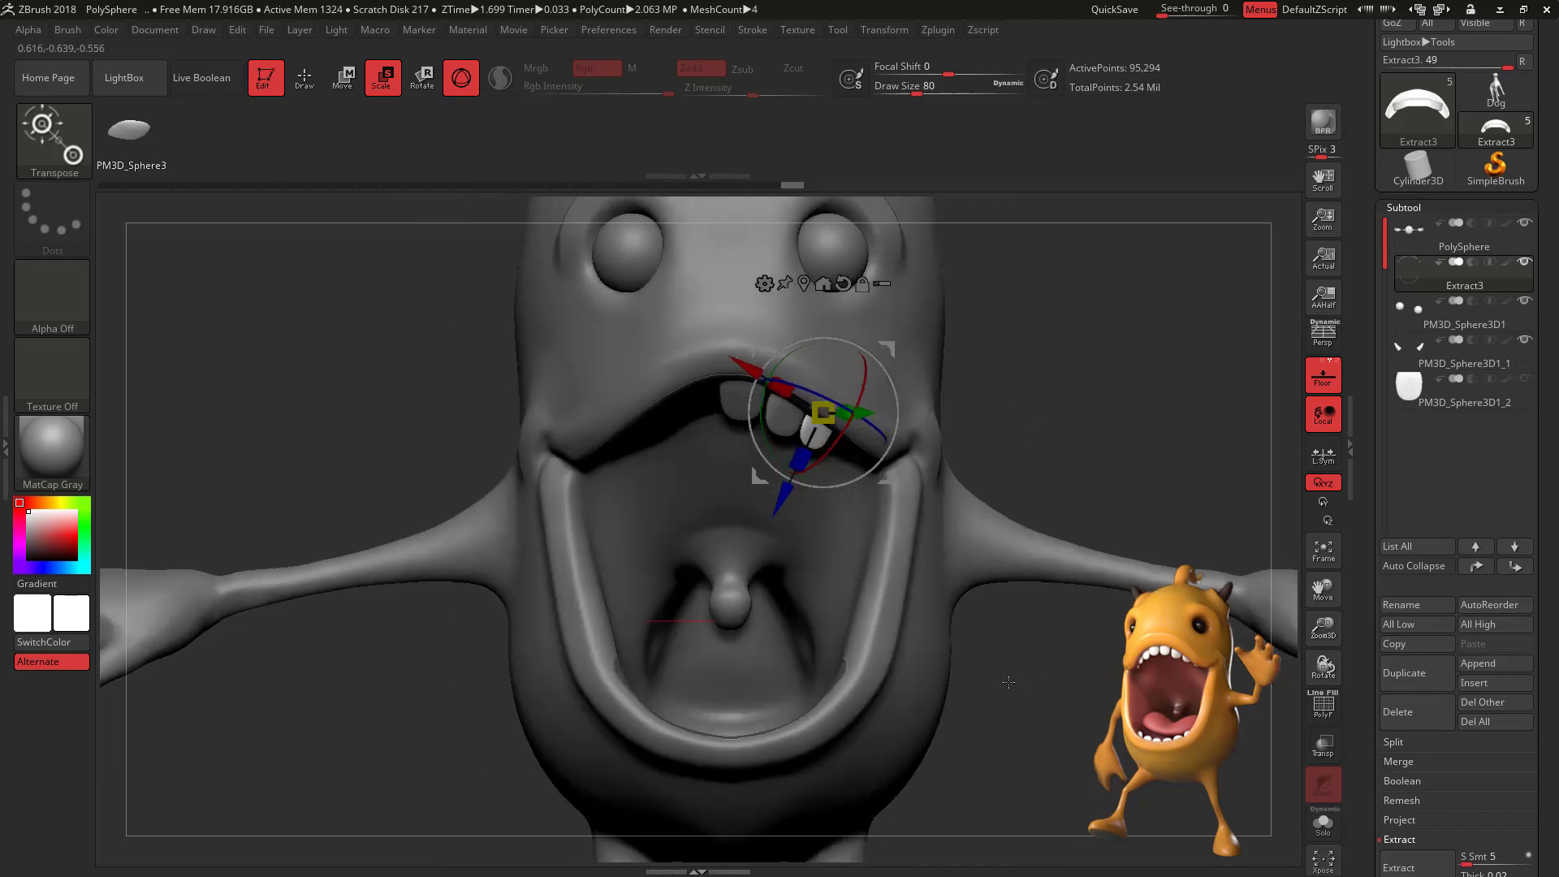
drag(1006, 683, 1022, 657)
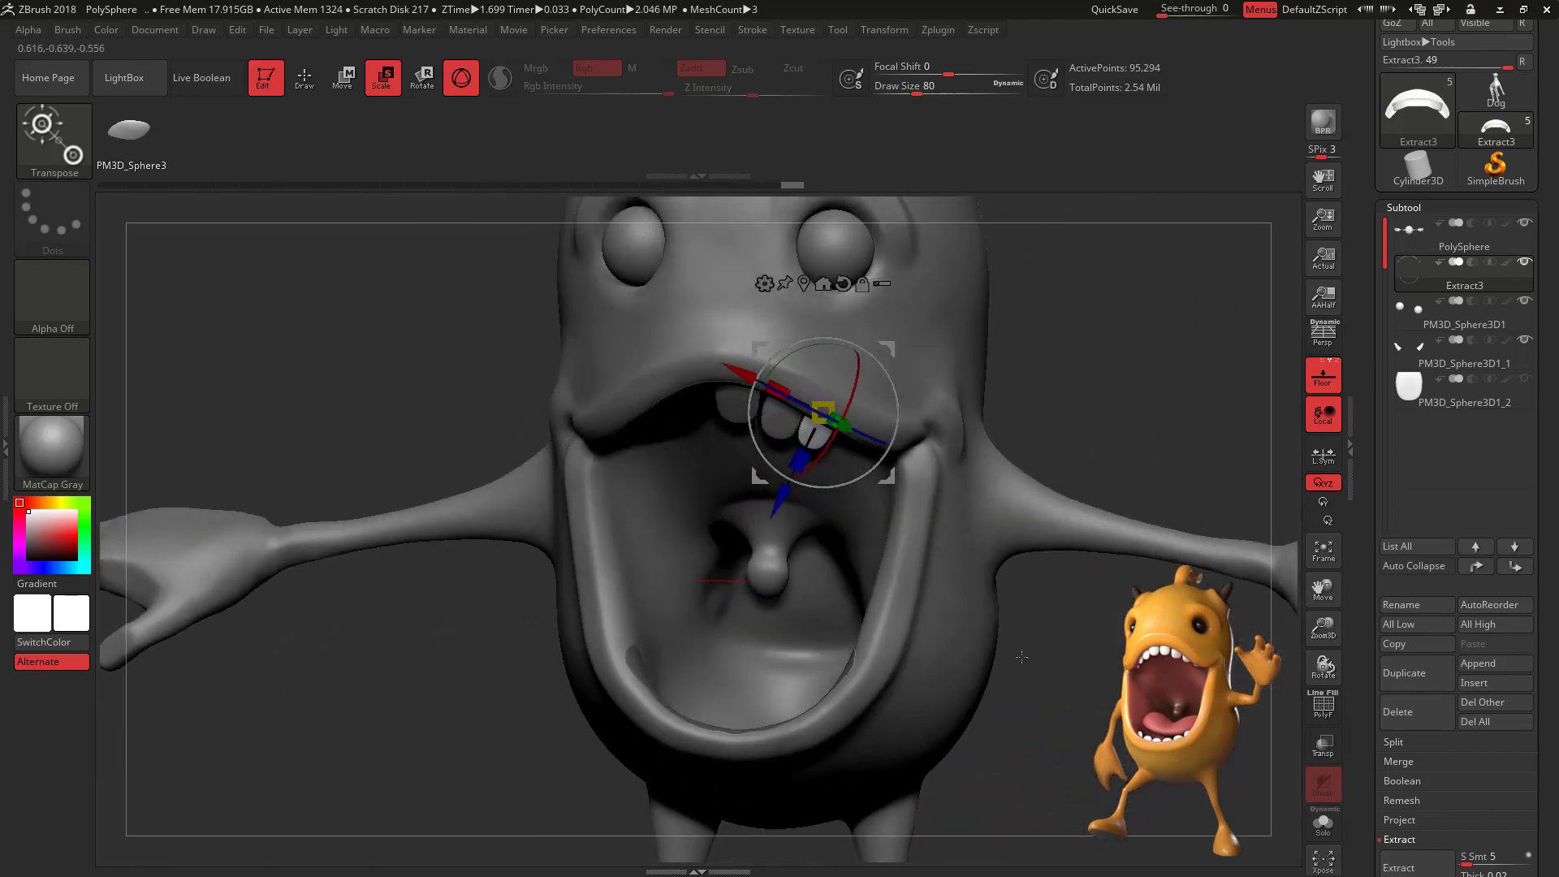
drag(1116, 394, 1151, 388)
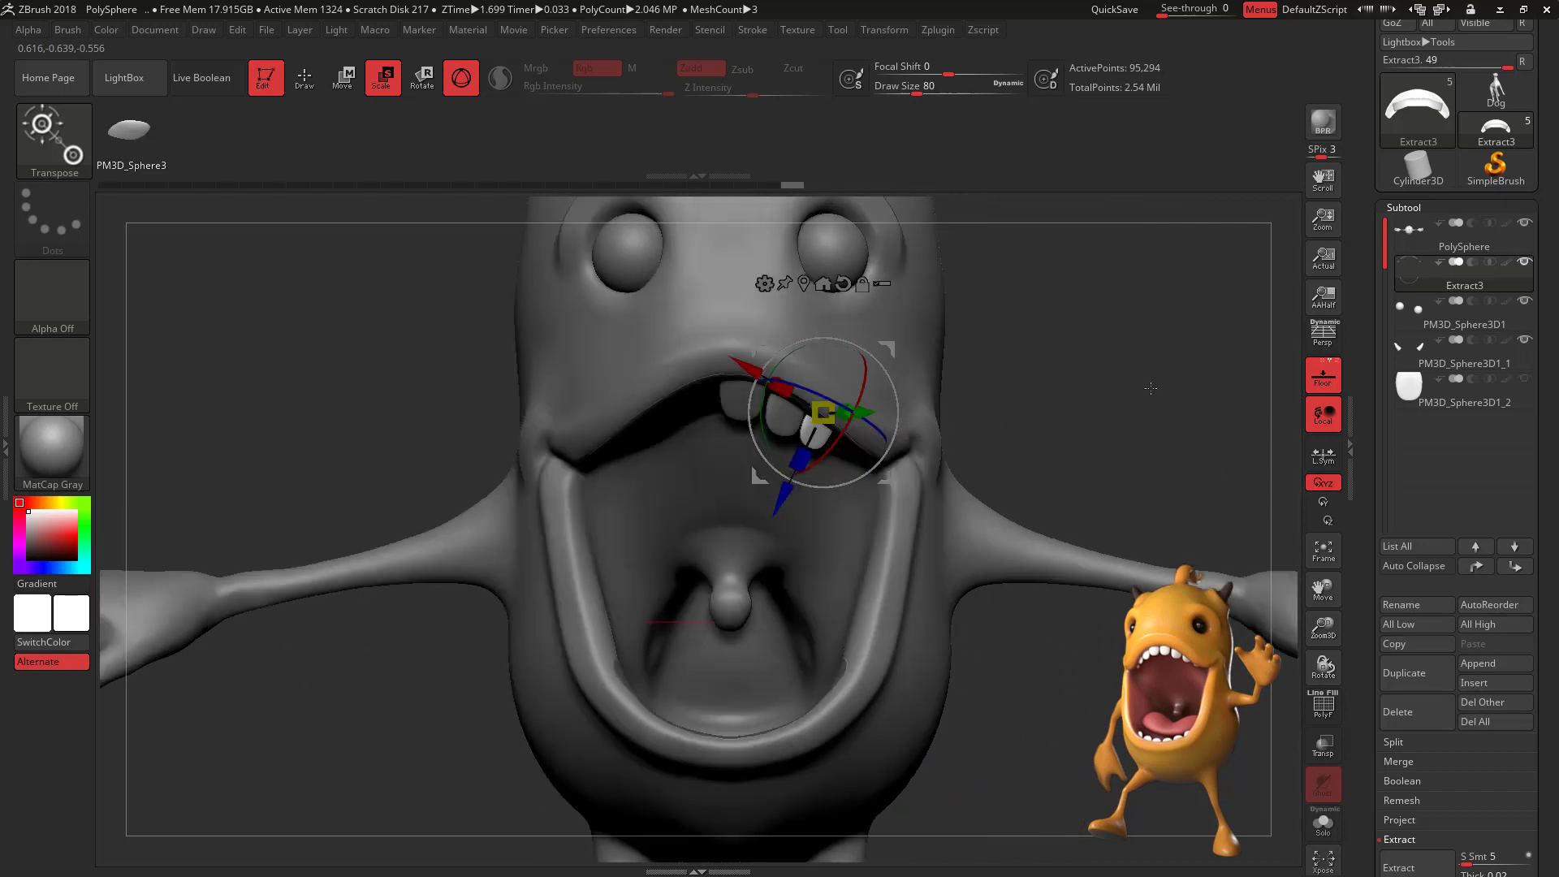
alt+drag(1123, 582, 1091, 497)
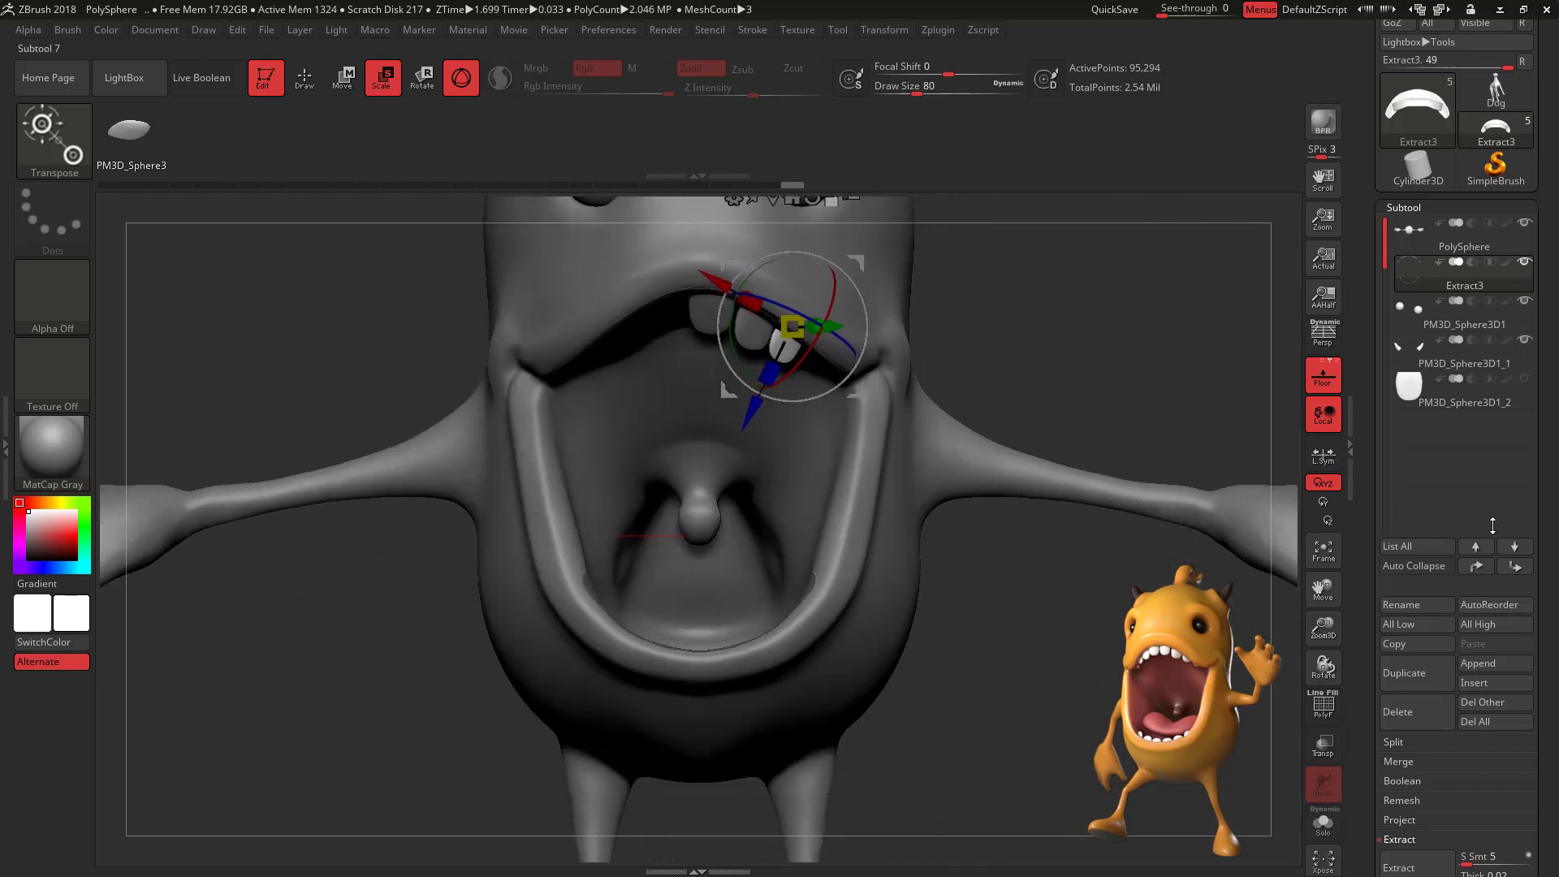
Step: Undo the teeth inserted on the gum, hide the Extract3 subtool and make the PolySphere body active
click(1528, 318)
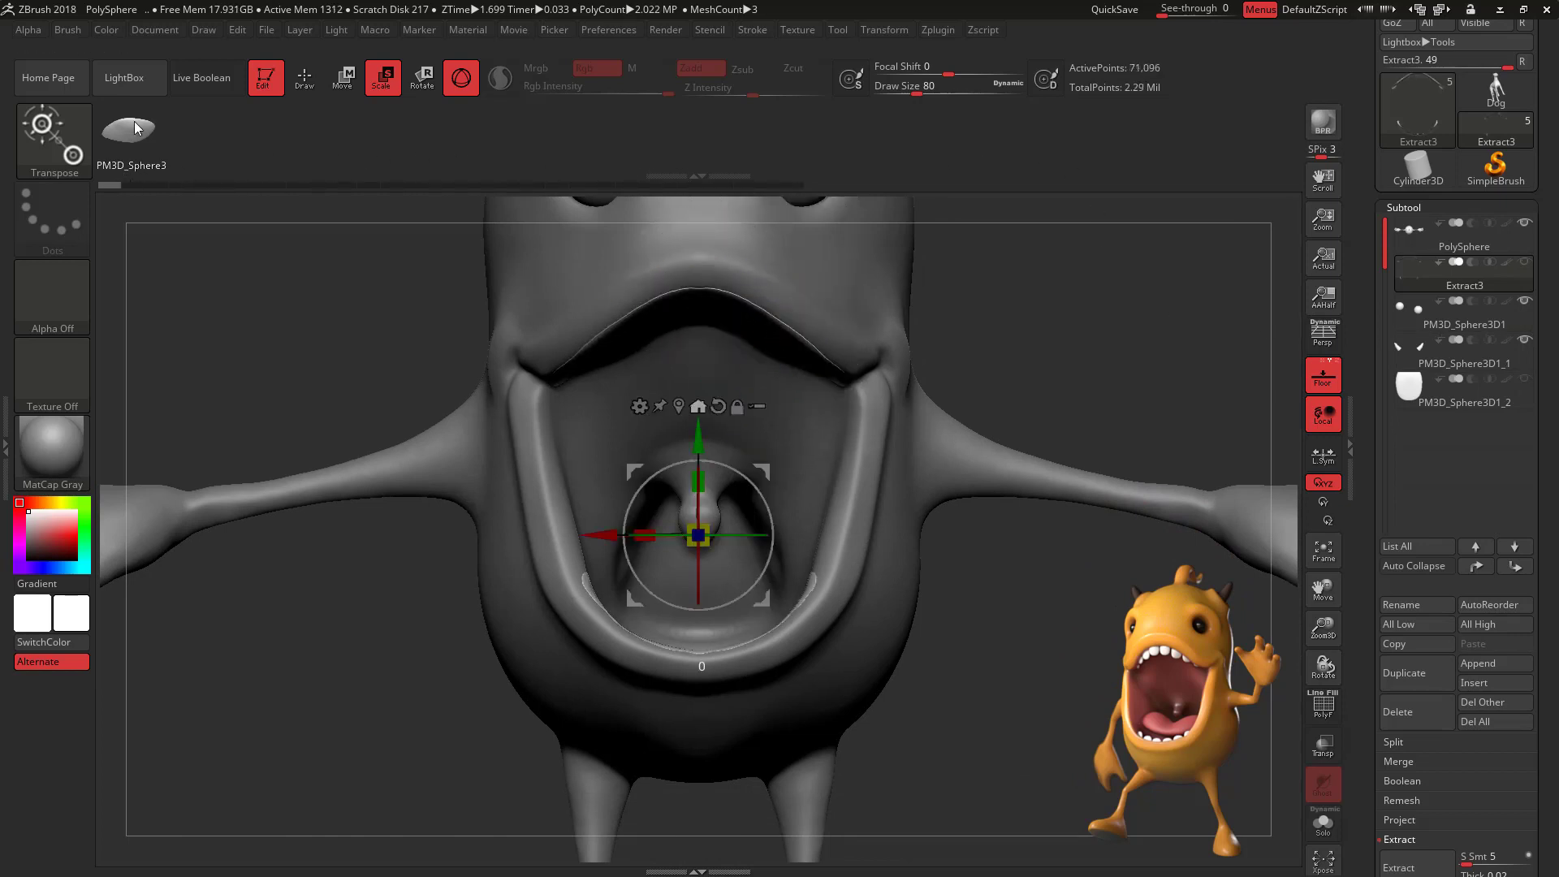
click(1483, 243)
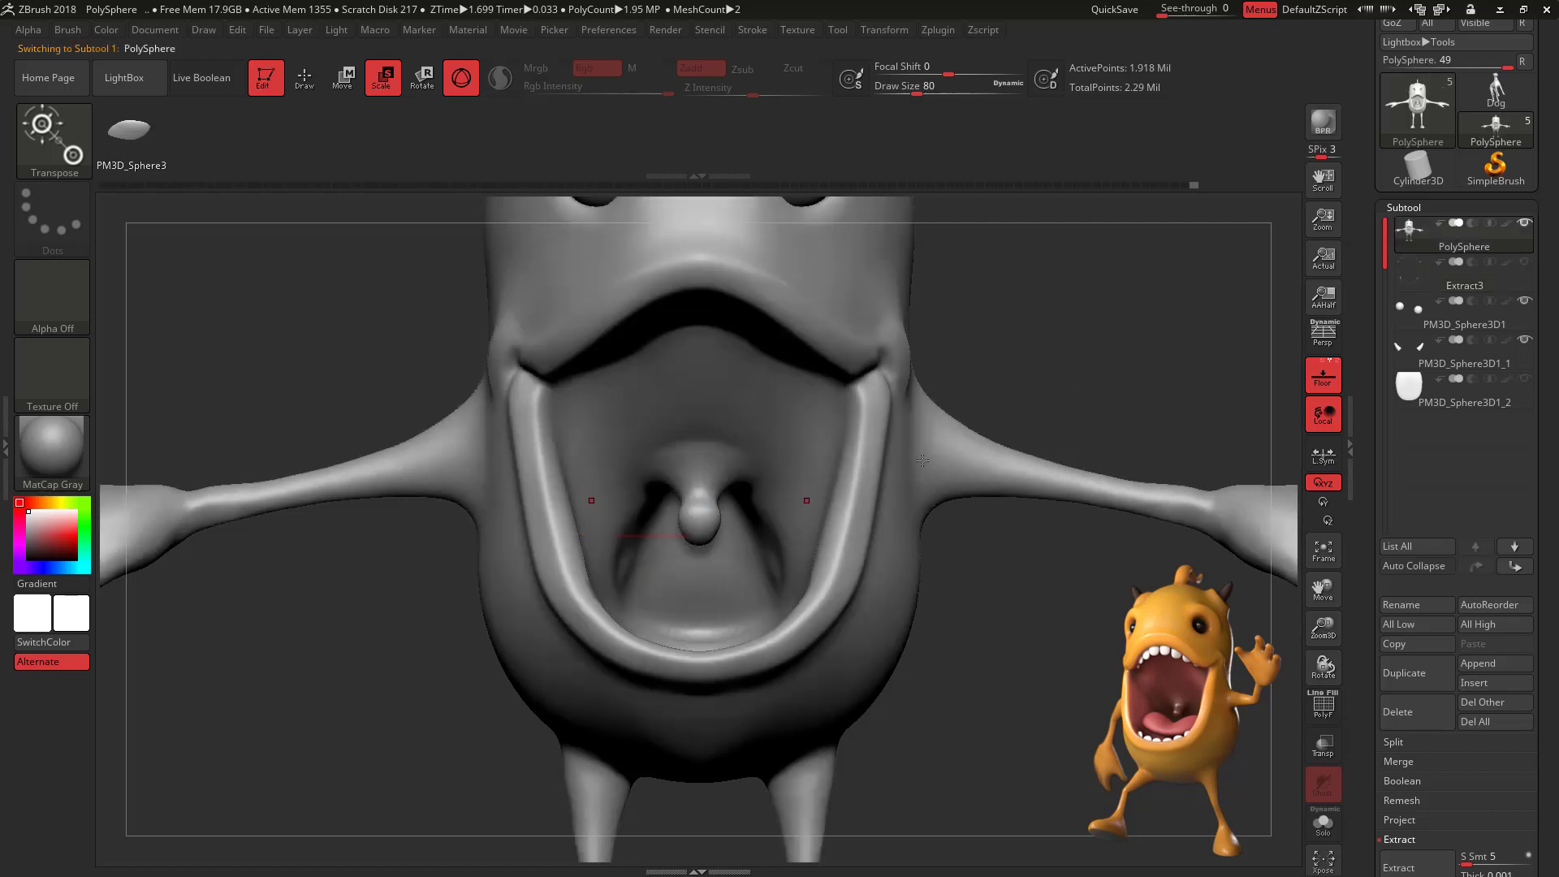
drag(1198, 357, 1124, 382)
right_drag(1125, 382, 1128, 419)
alt+right_drag(986, 717, 991, 674)
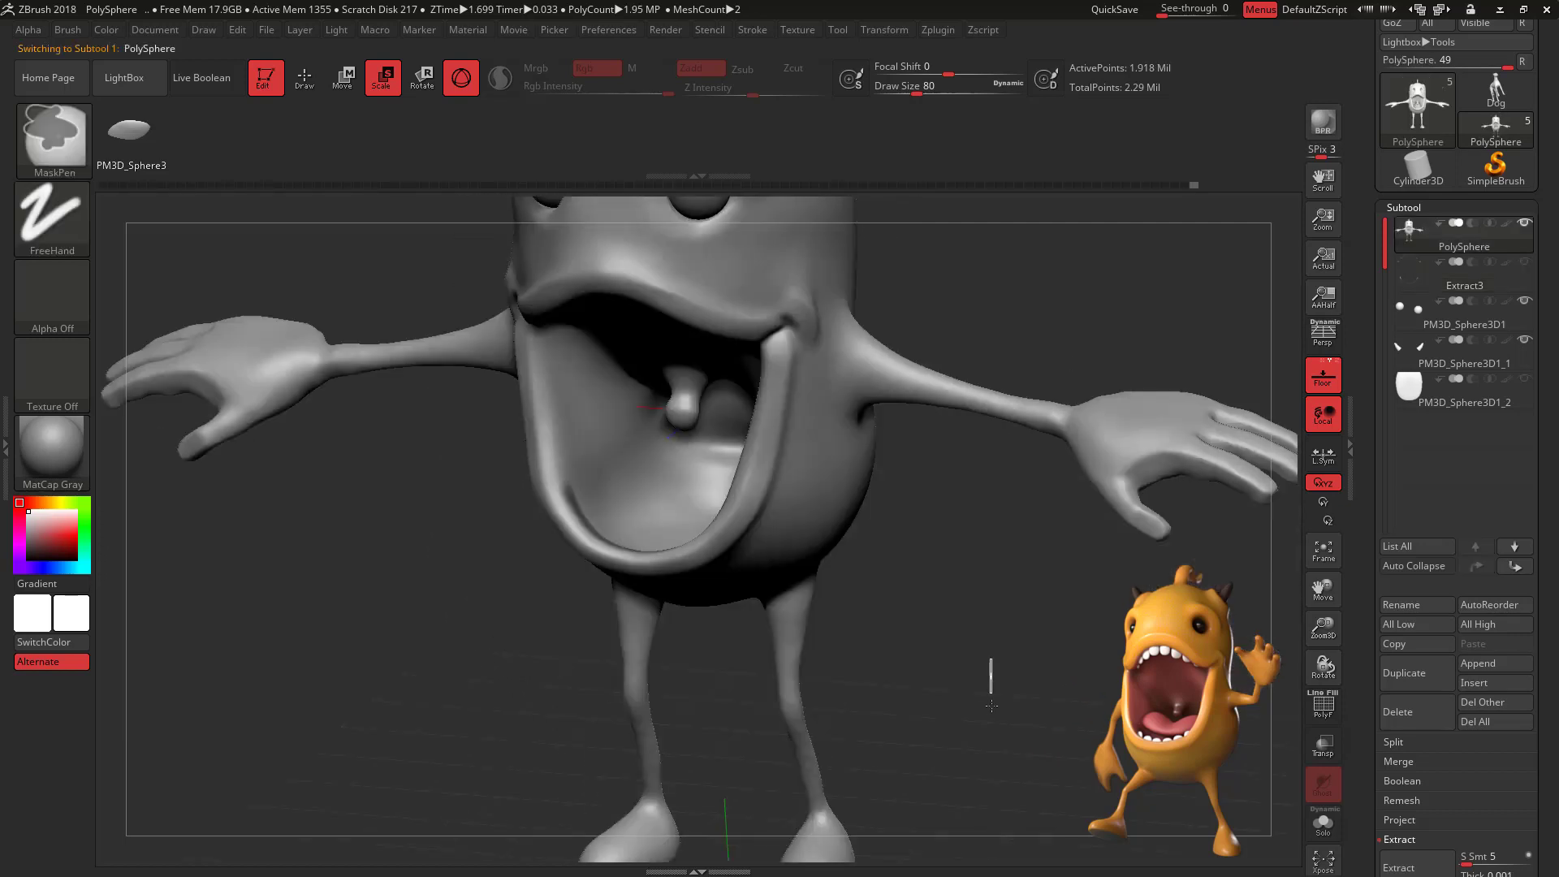
drag(1008, 670, 1056, 571)
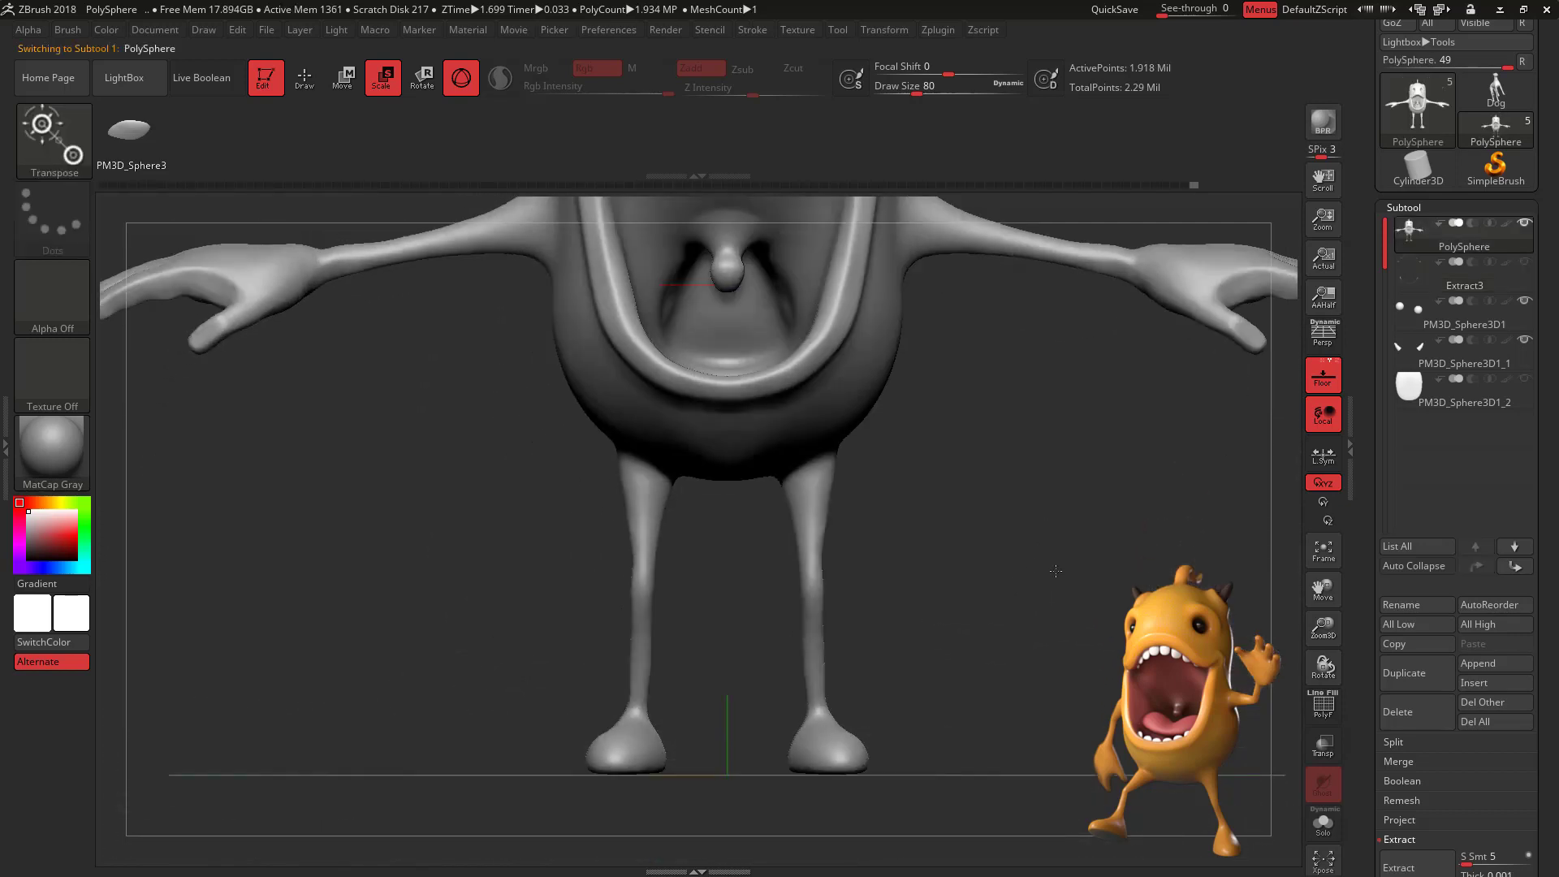
Step: Show and select the PM3D_Sphere3D1_2 tooth, then raise it and bring it forward to the upper lip
click(1525, 379)
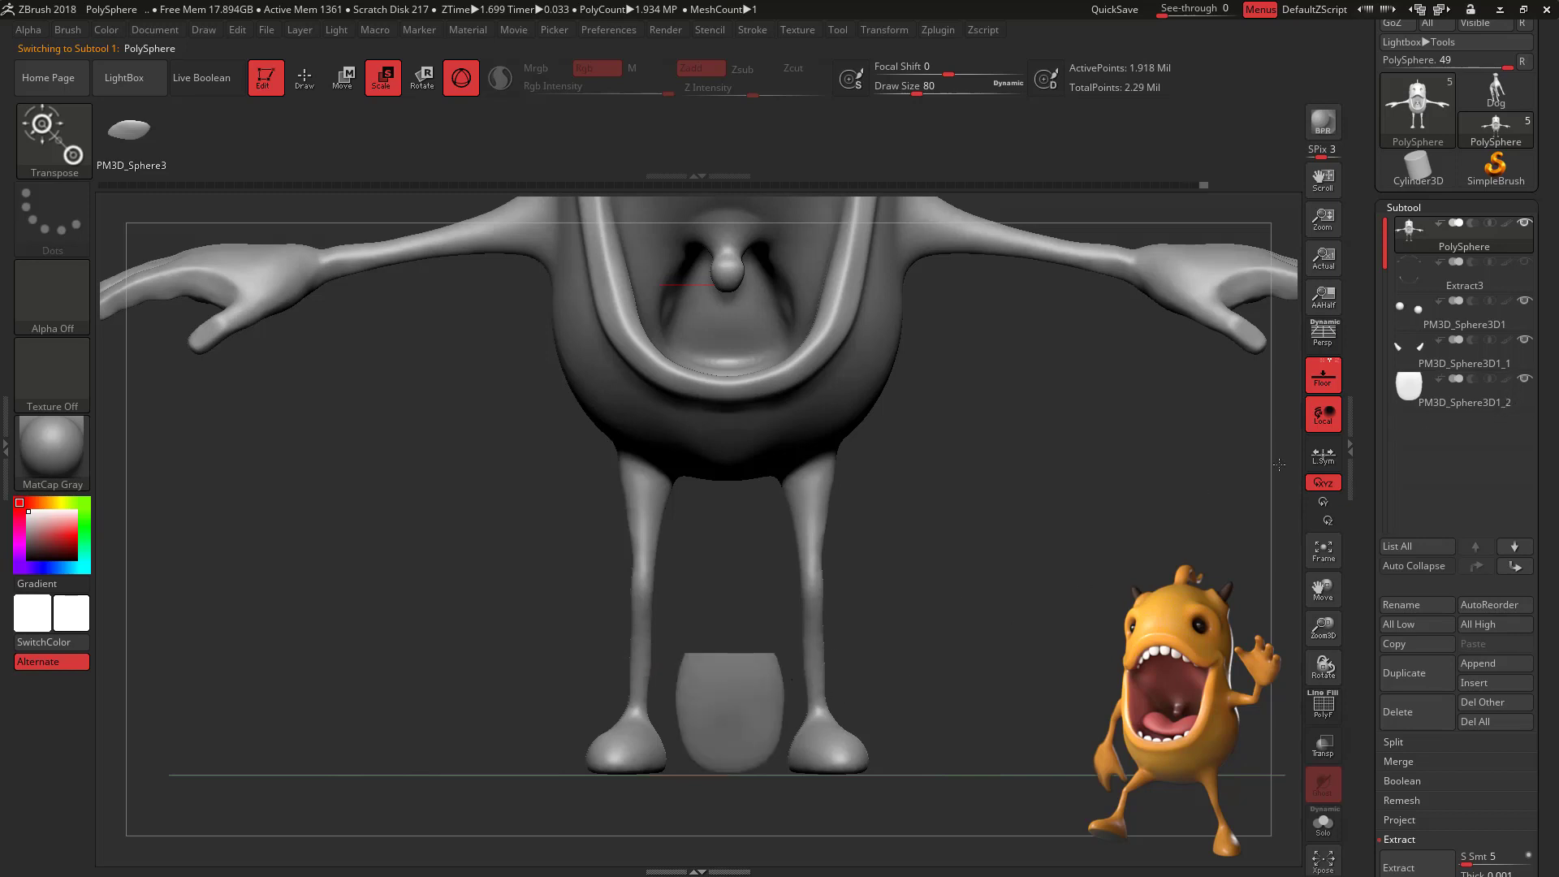
click(1459, 403)
drag(729, 583, 748, 69)
alt+drag(932, 345, 1177, 553)
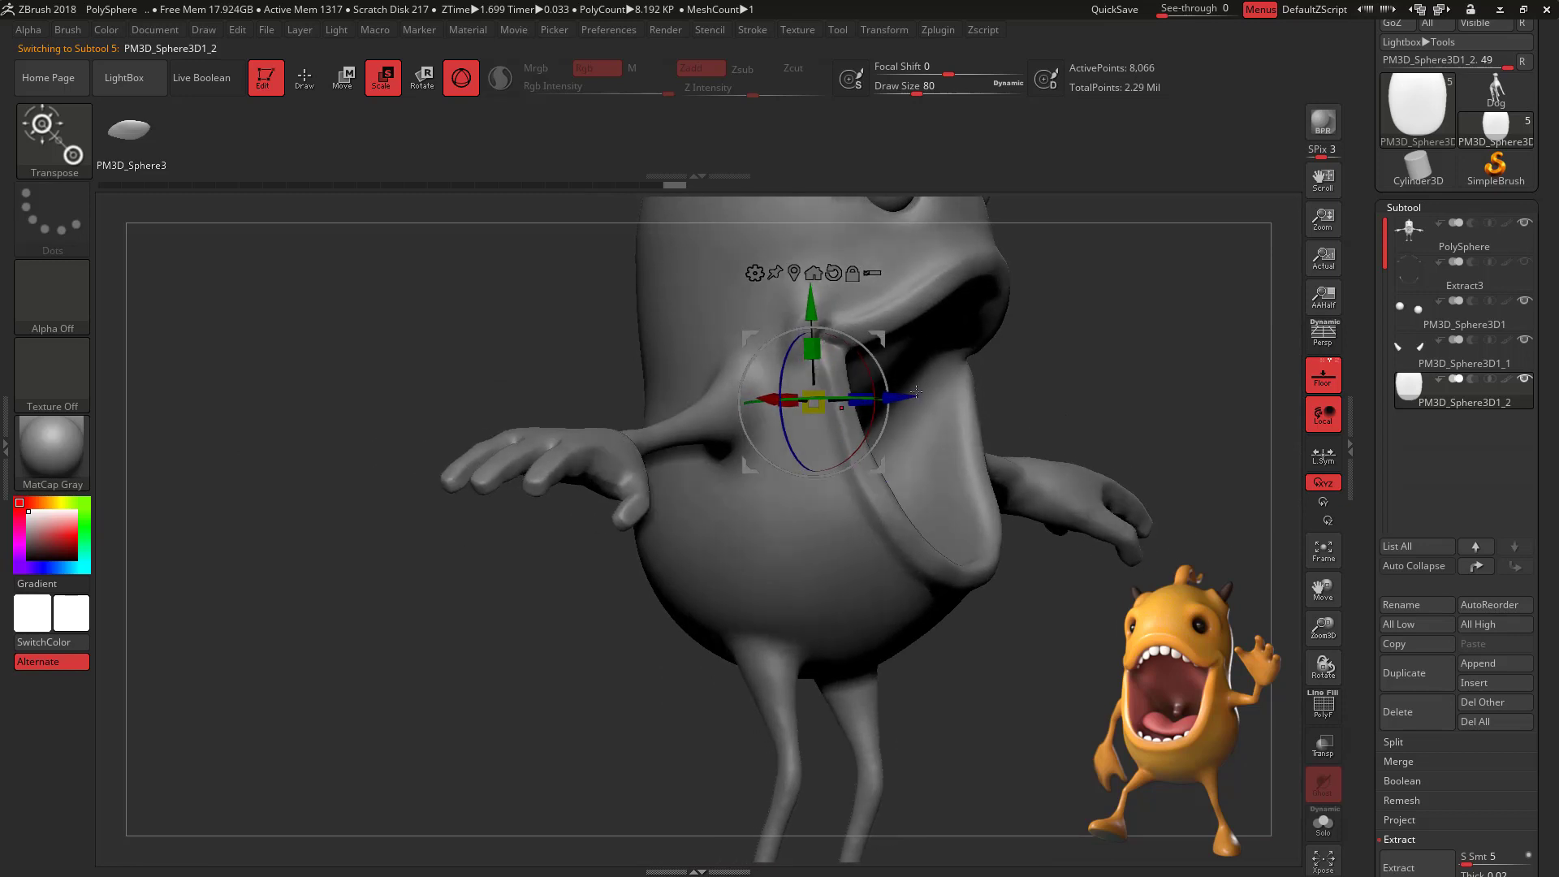
drag(916, 392, 1097, 393)
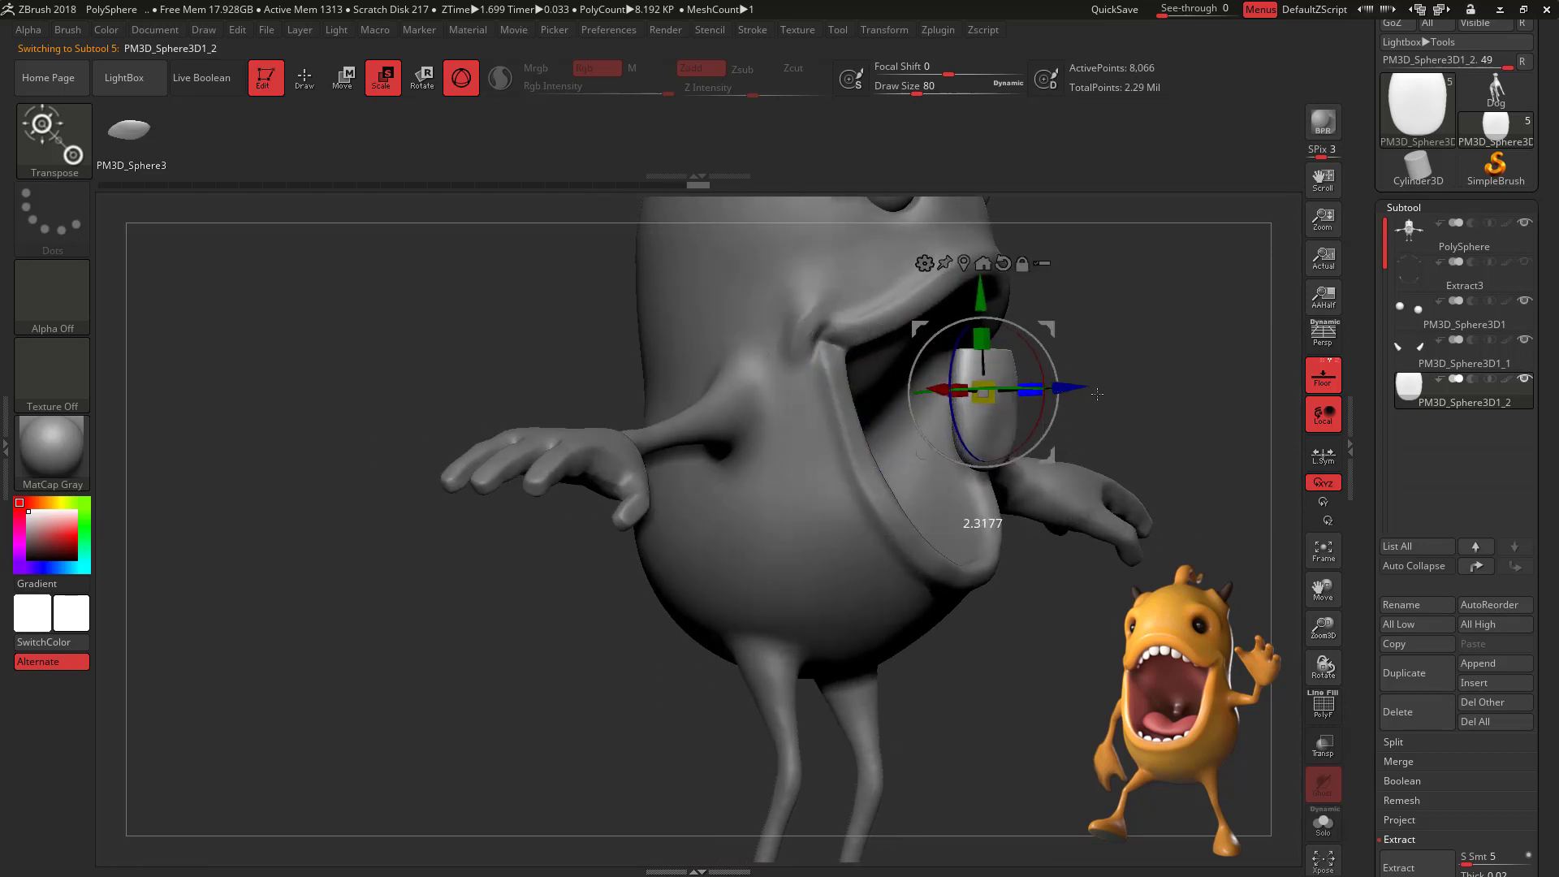
drag(981, 298, 979, 199)
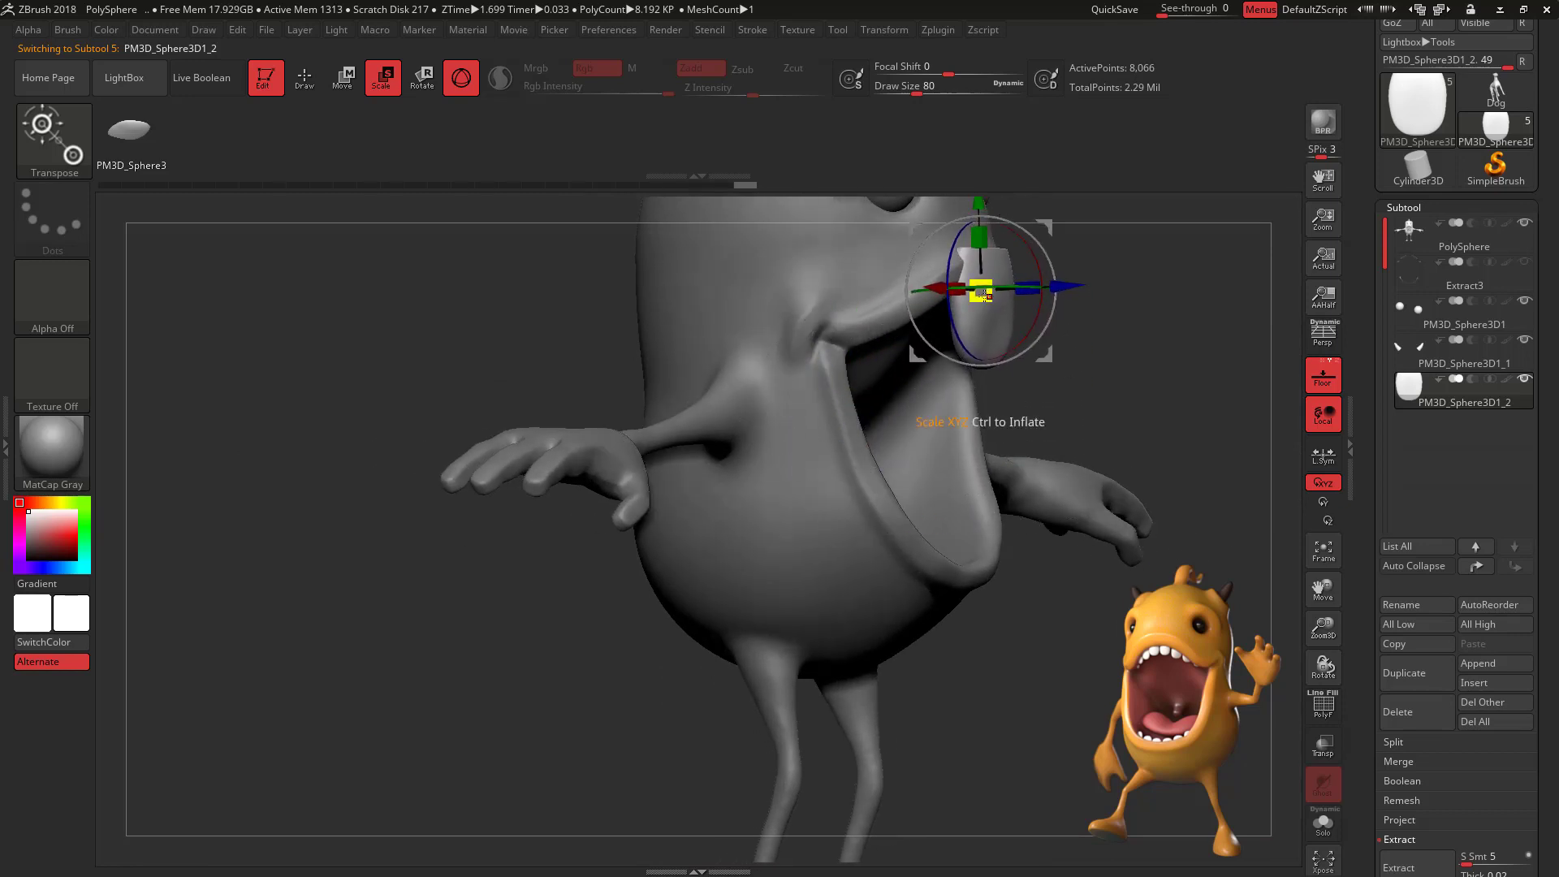
Step: Scale the tooth down and fit it under the upper lip, slightly to one side of the mouth's centre
drag(946, 322, 1050, 258)
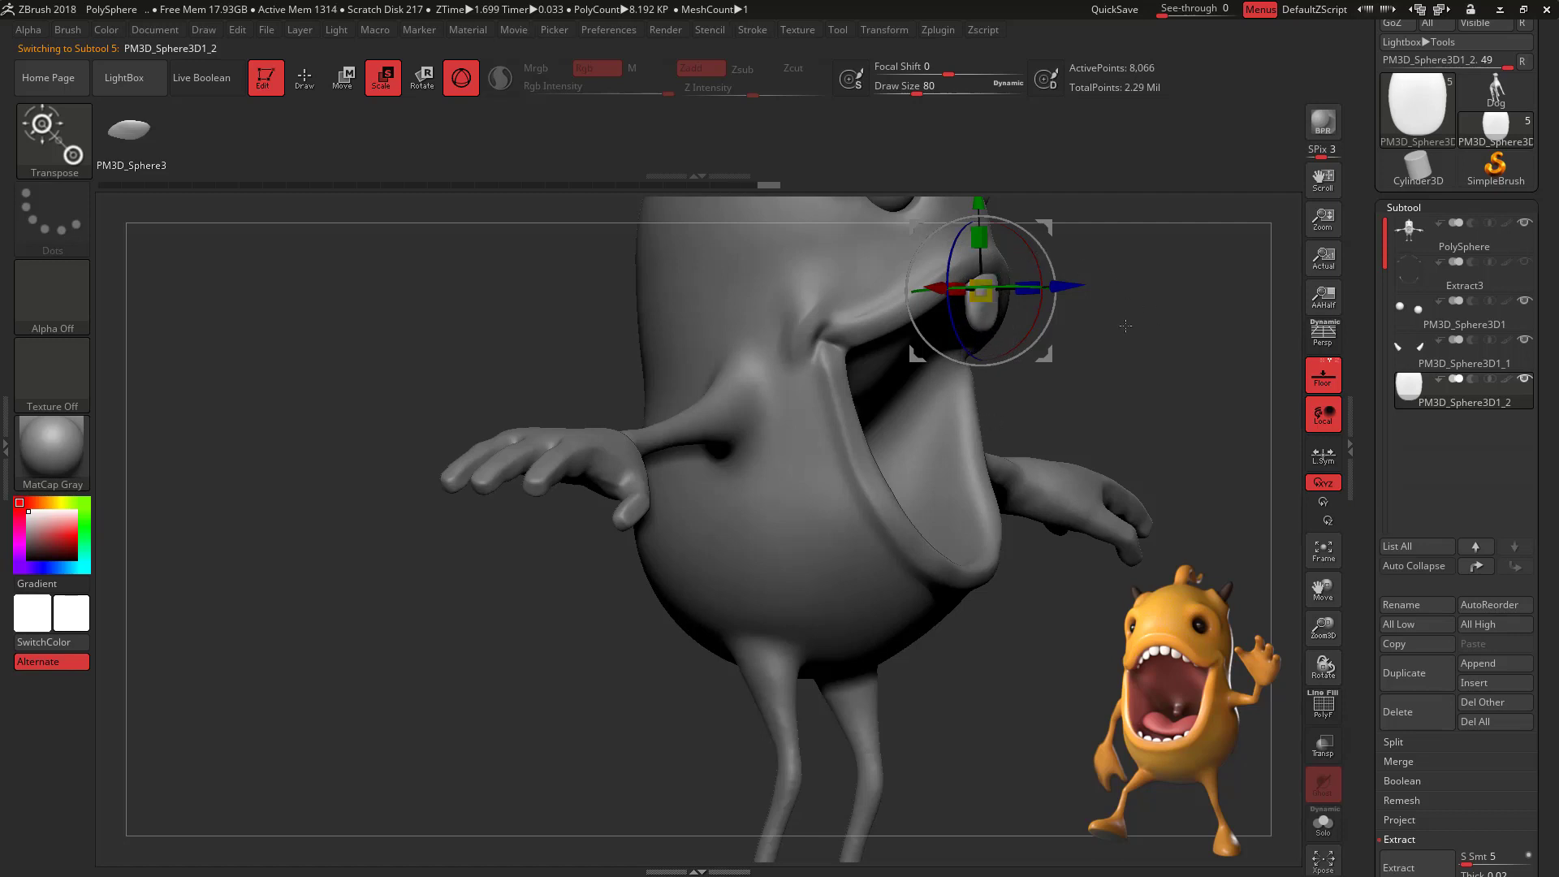
drag(1126, 323, 1088, 317)
alt+drag(1202, 304, 853, 381)
drag(738, 406, 1246, 412)
alt+drag(1201, 341, 1137, 463)
drag(901, 342, 960, 350)
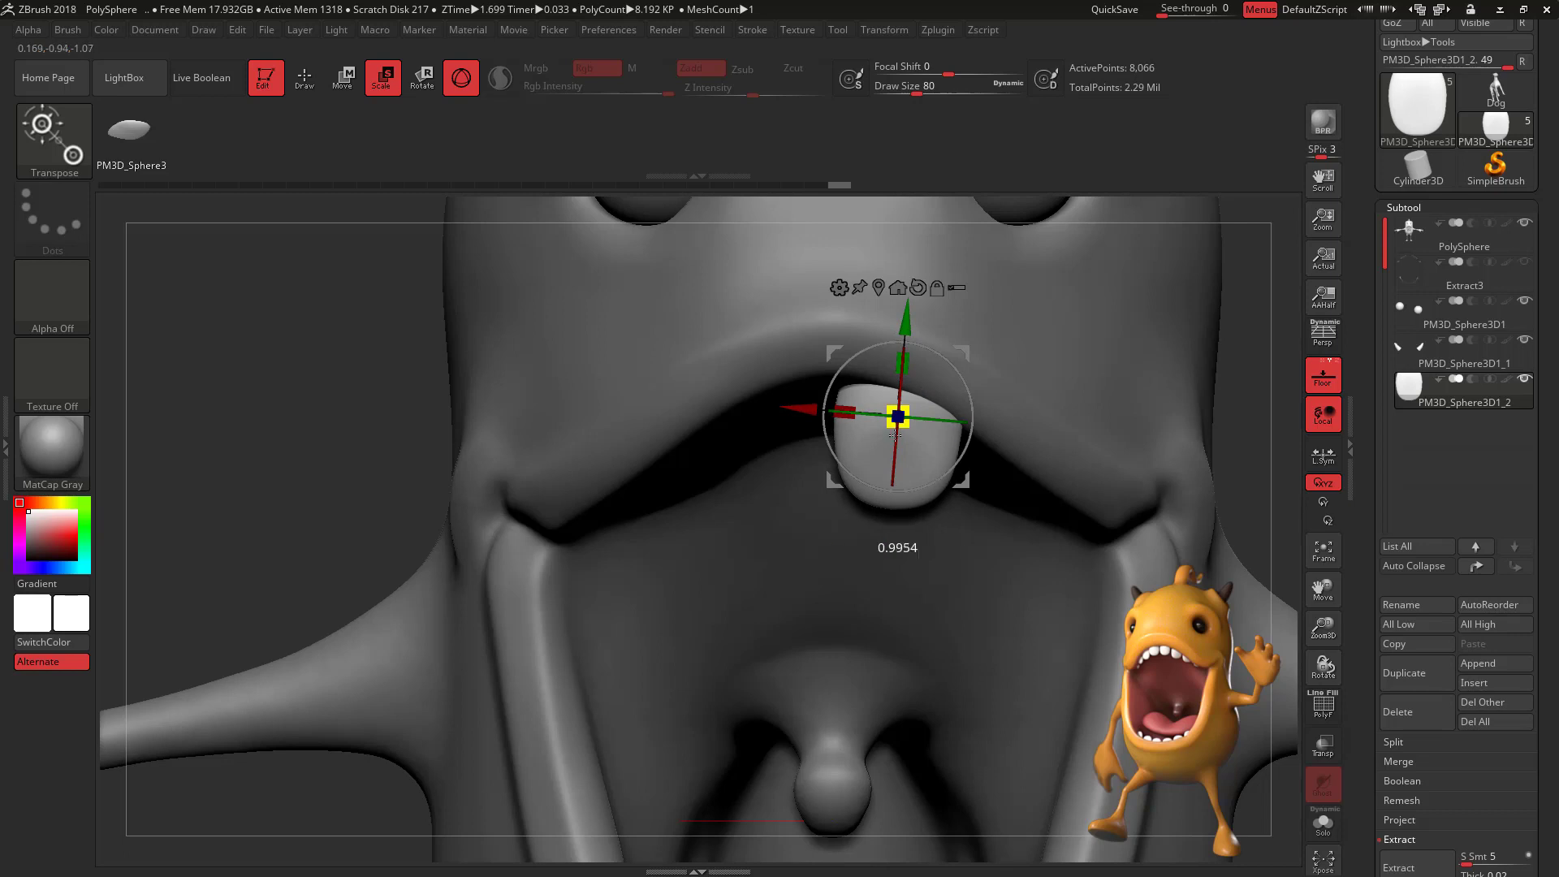
drag(895, 436, 903, 312)
Step: Turn the first tooth from below so that it follows the curve of the upper lip
drag(1228, 418, 1172, 331)
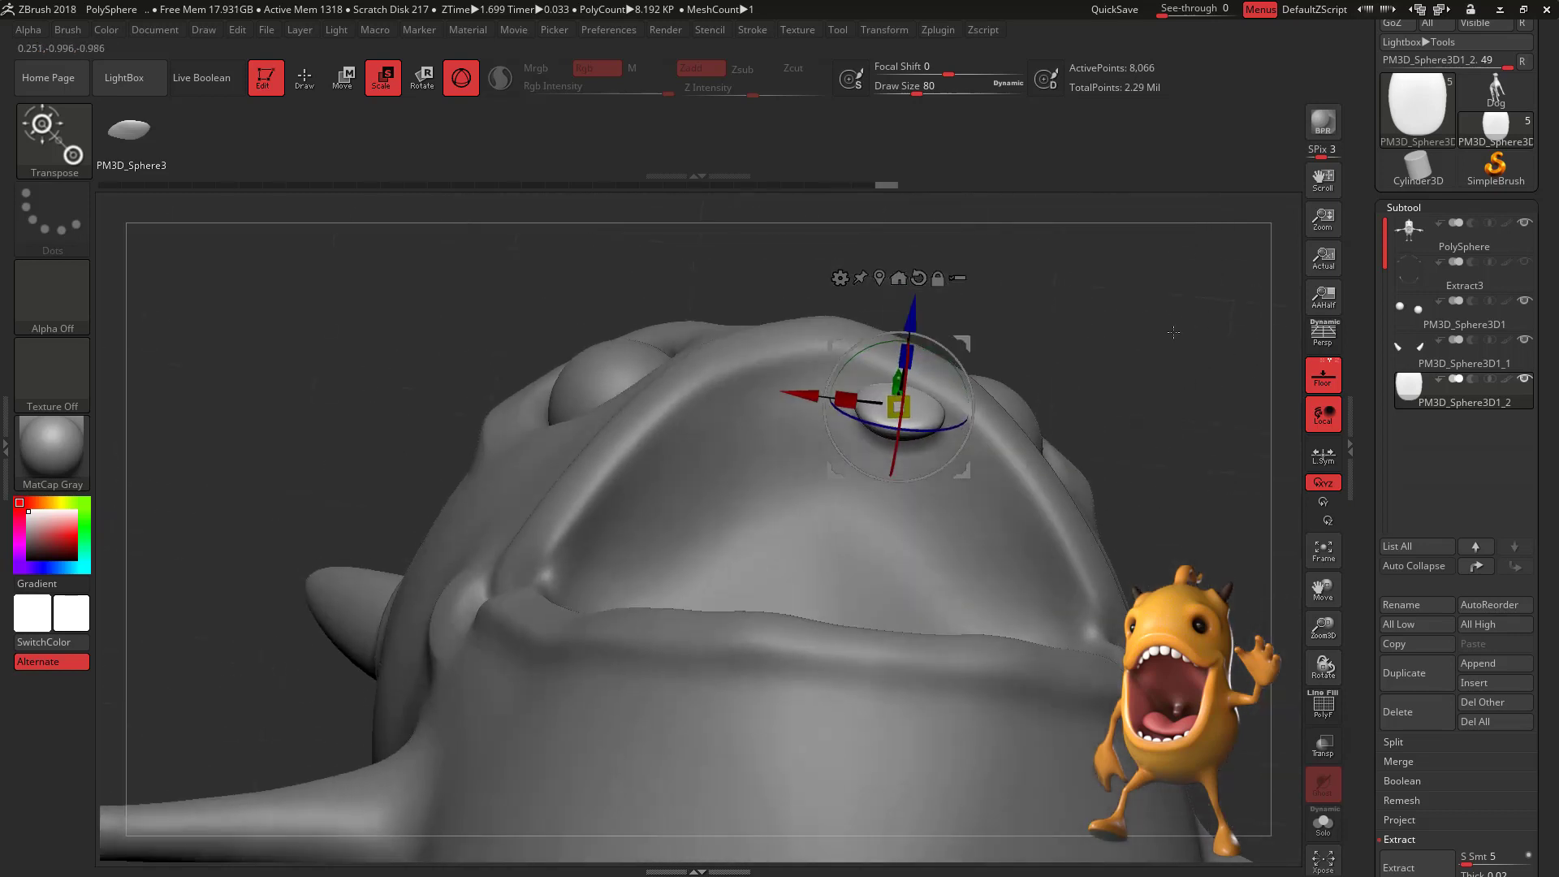
drag(952, 368, 963, 388)
drag(1149, 357, 1125, 428)
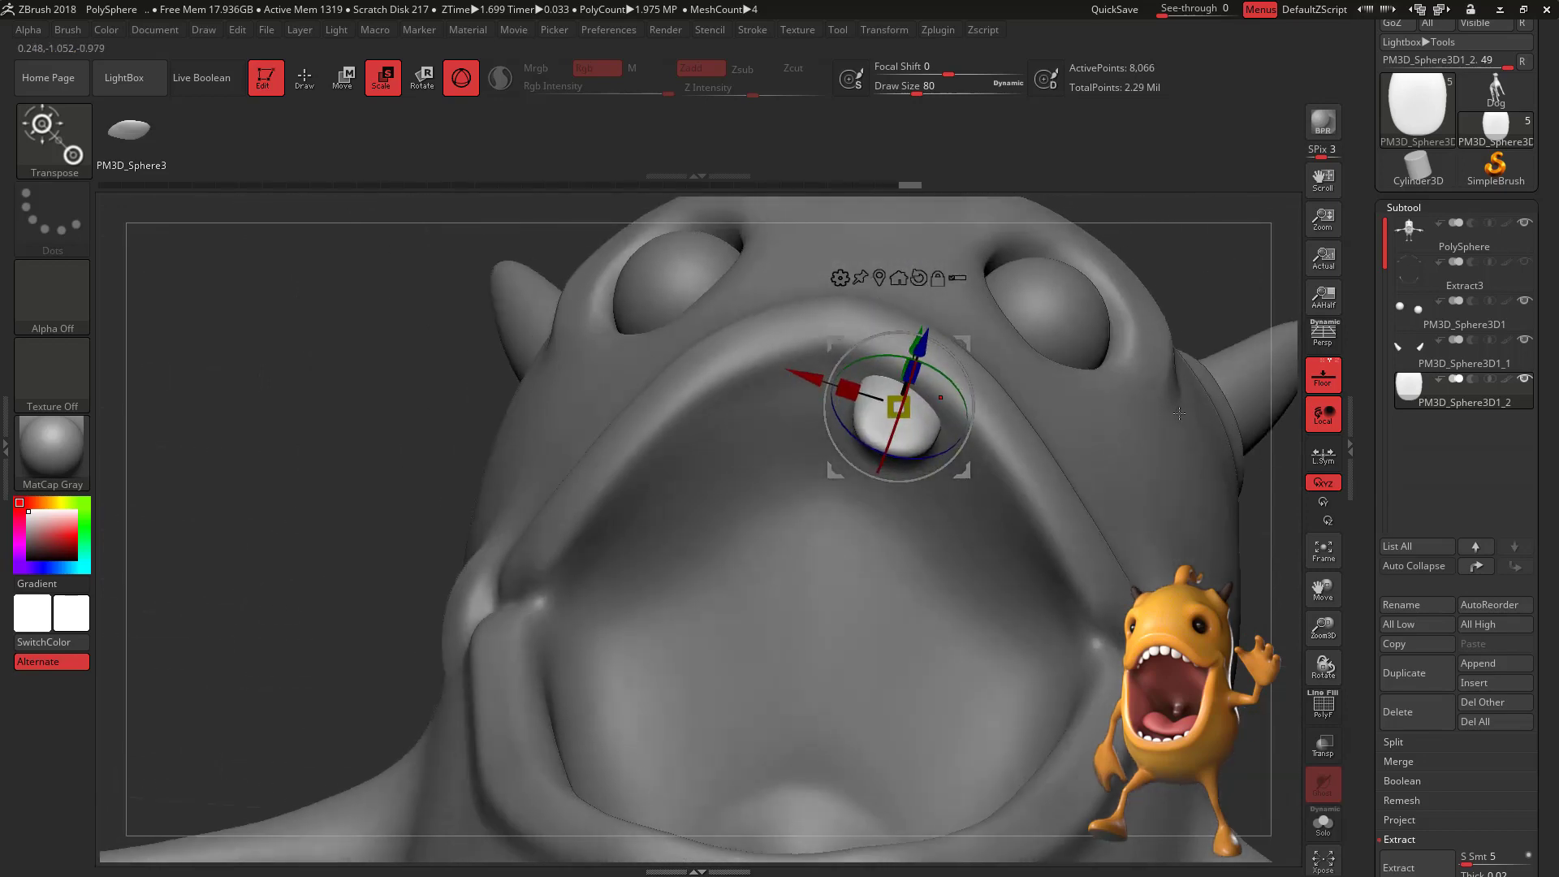
drag(1233, 545, 1046, 432)
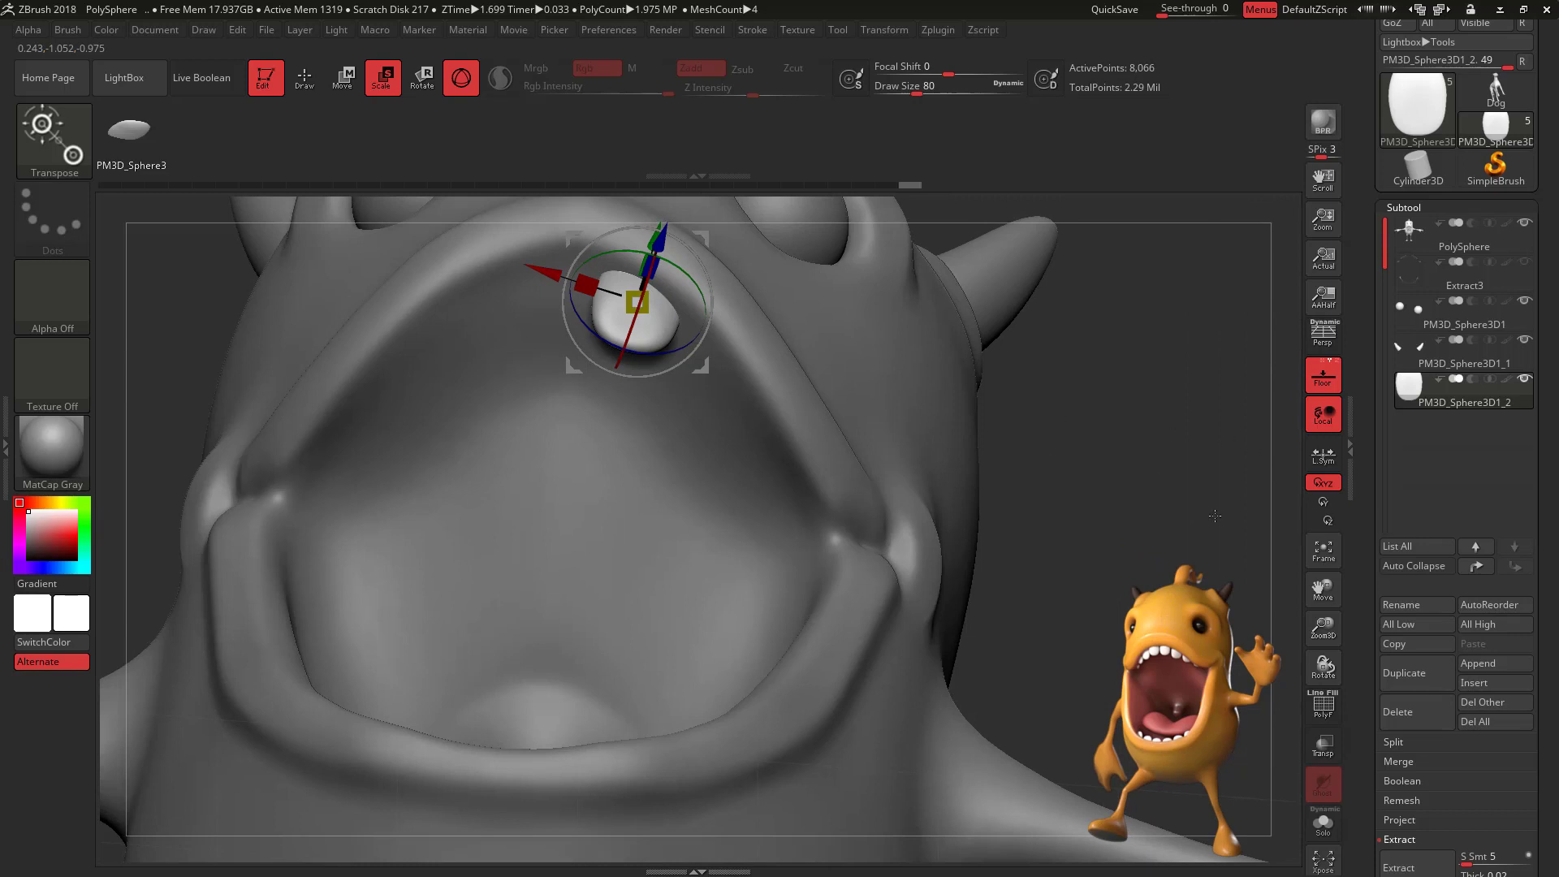
drag(1109, 474, 1151, 454)
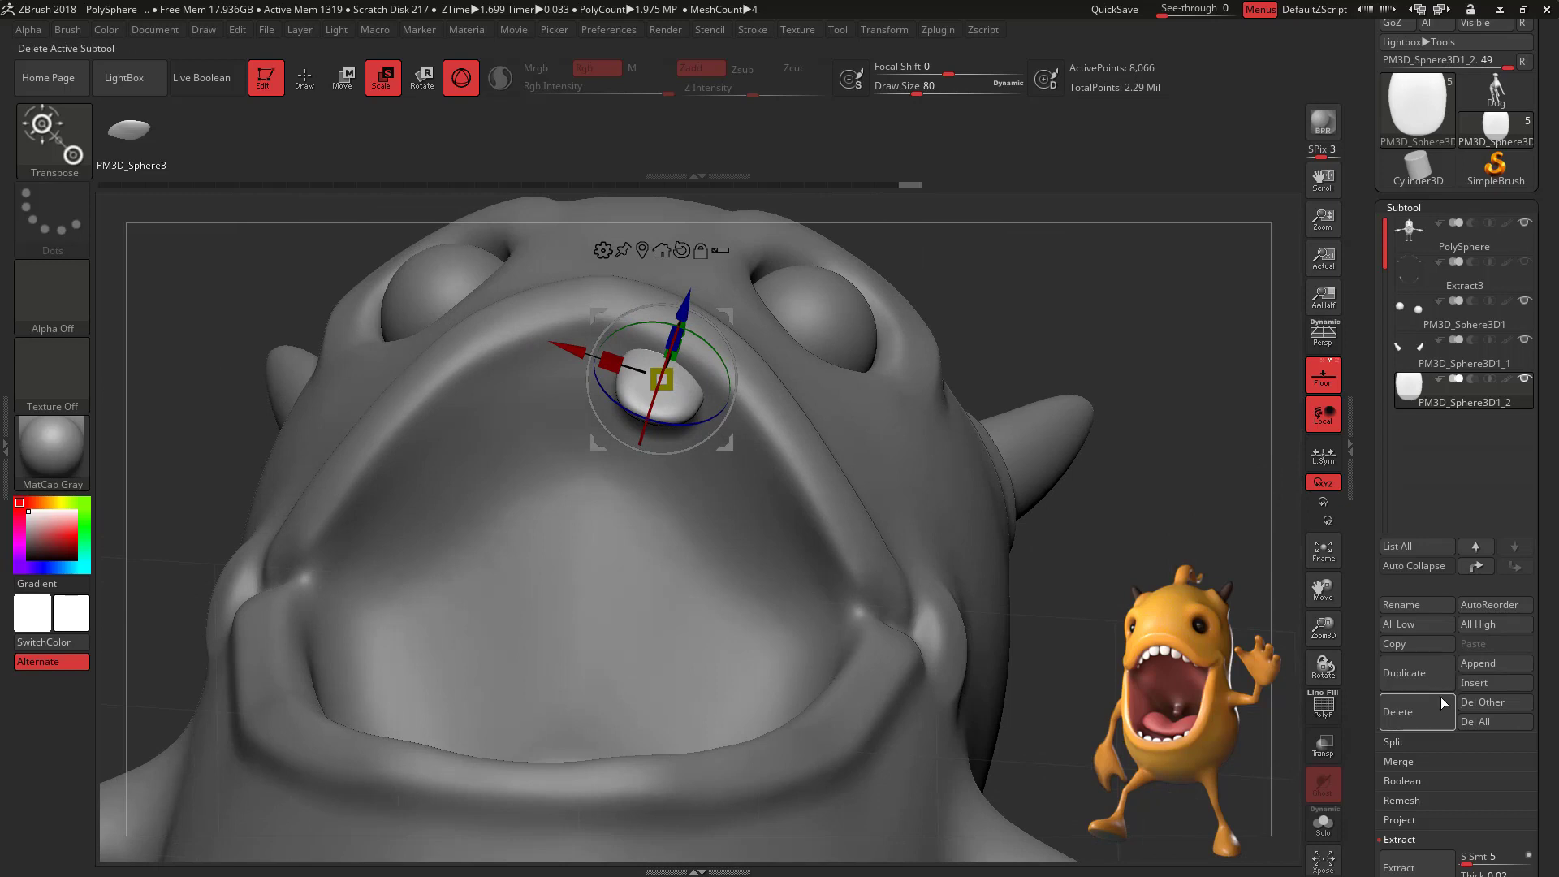
Step: Duplicate the tooth subtool and place the copy next to the first tooth, rotated to follow the lip curve
click(1431, 670)
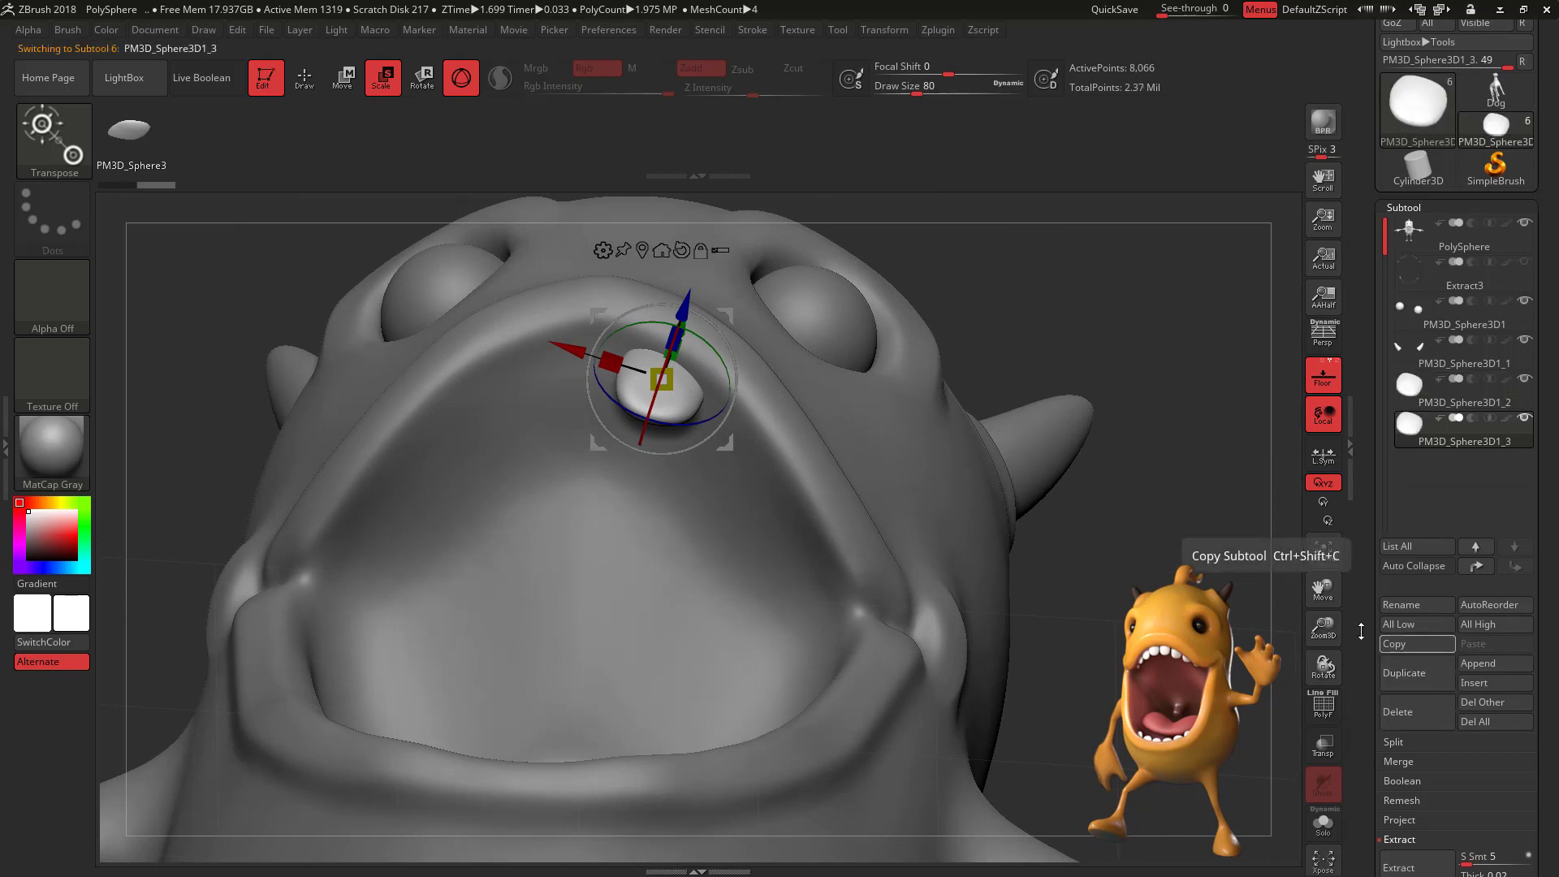
drag(730, 319, 802, 372)
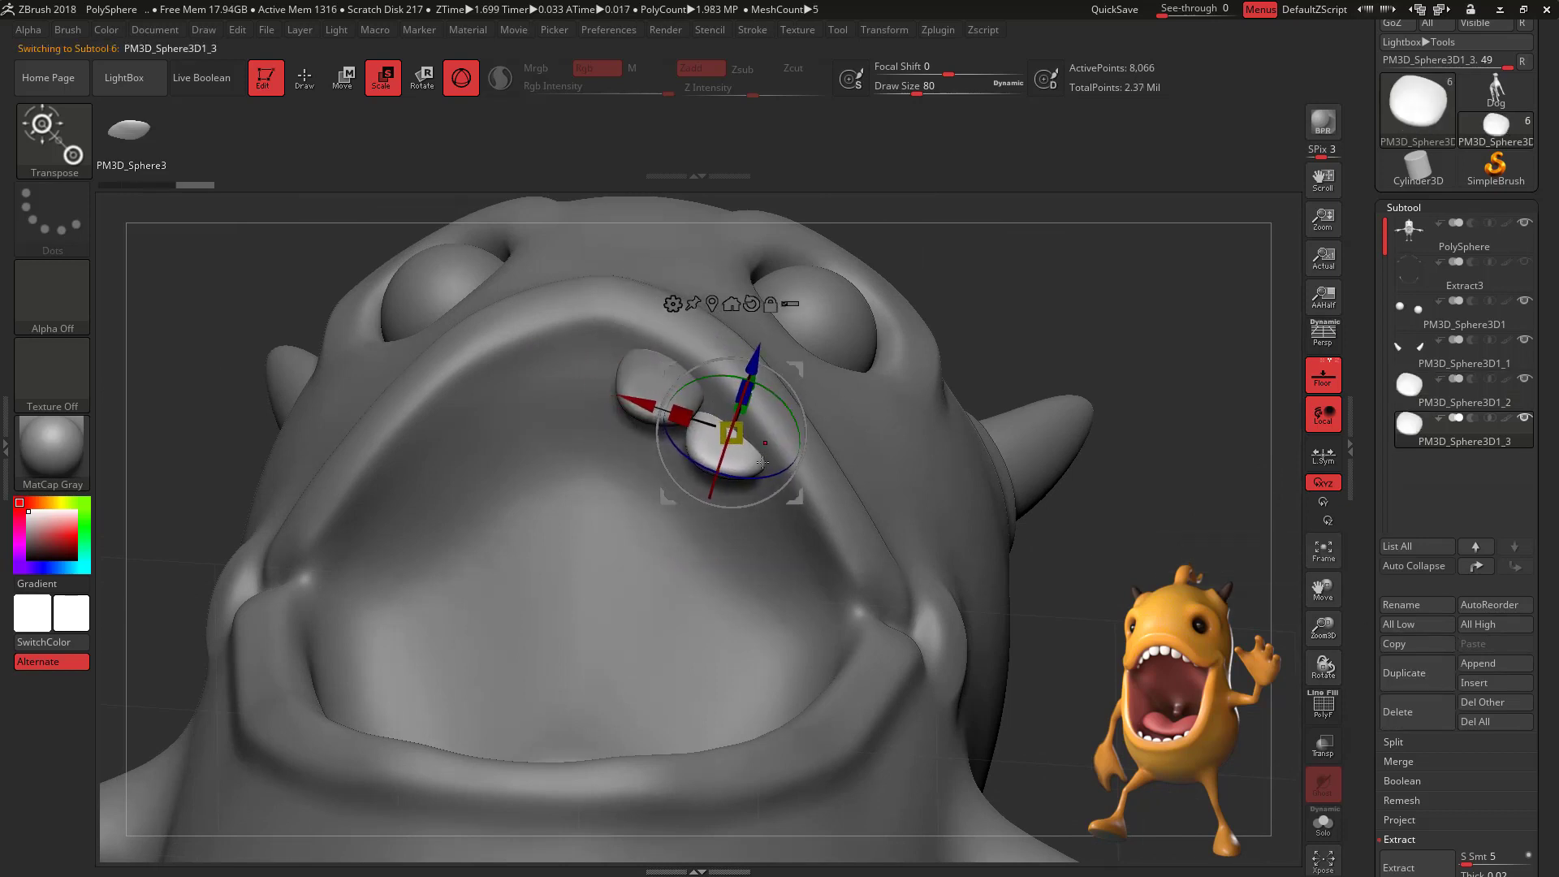
drag(787, 452, 794, 443)
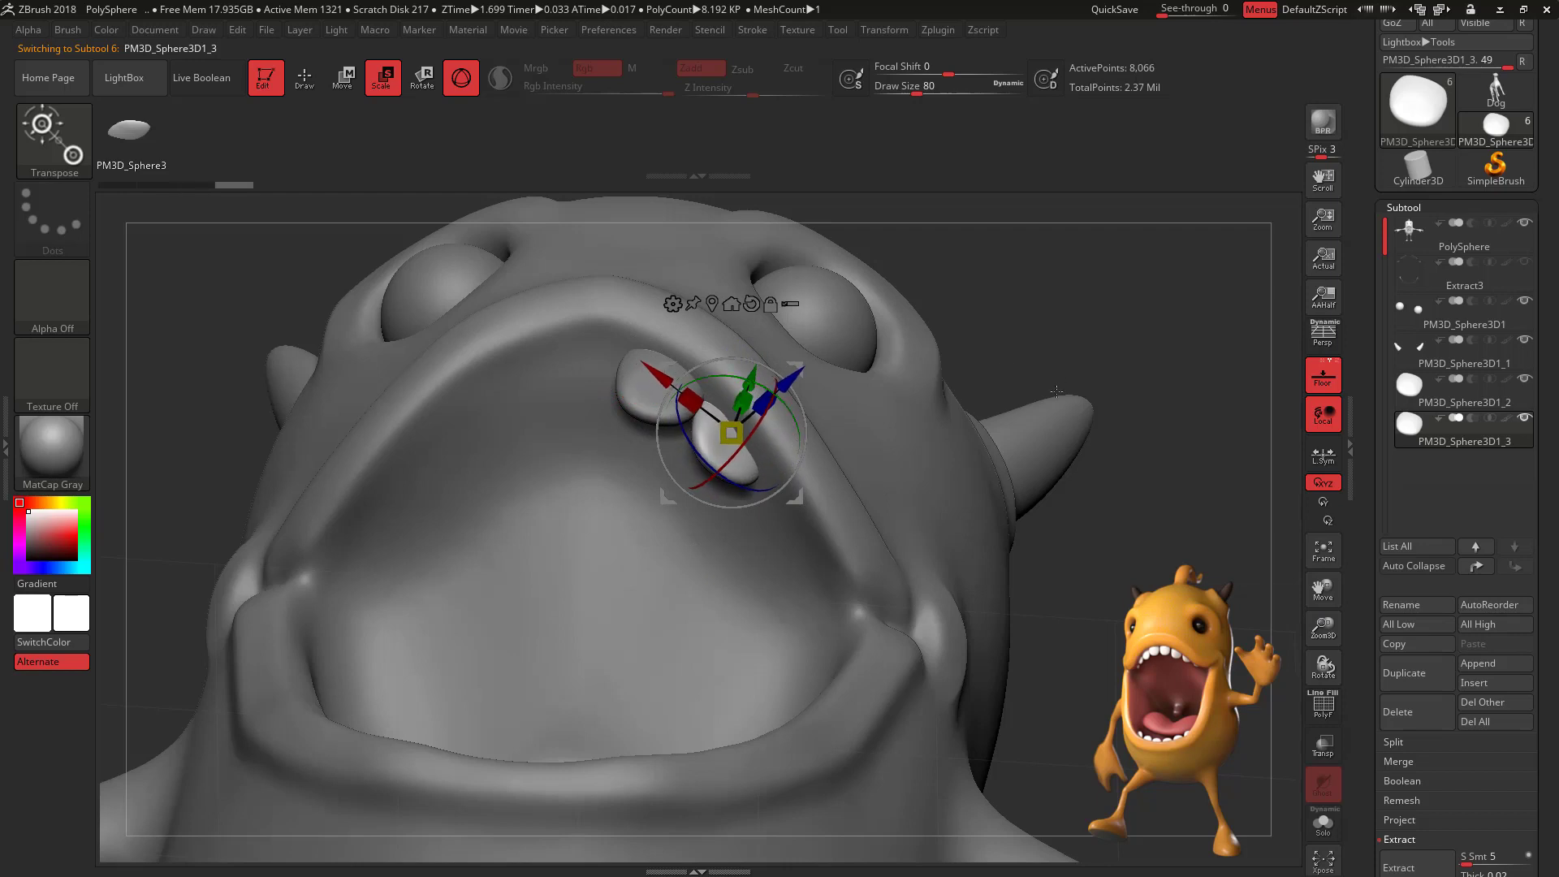
drag(1057, 392, 934, 439)
drag(764, 429, 656, 396)
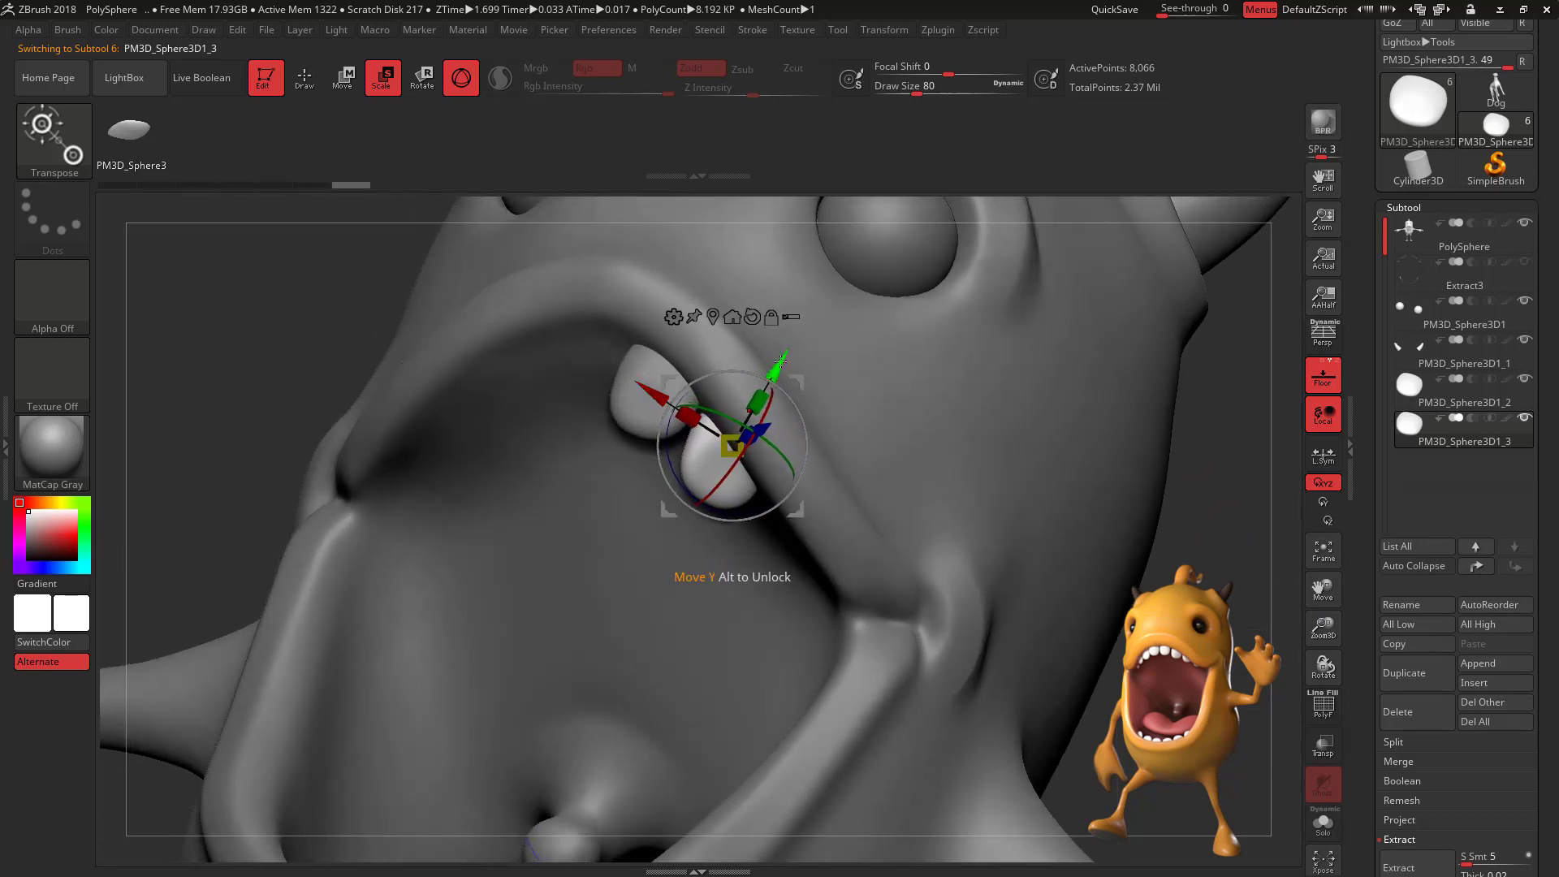
drag(735, 443, 737, 445)
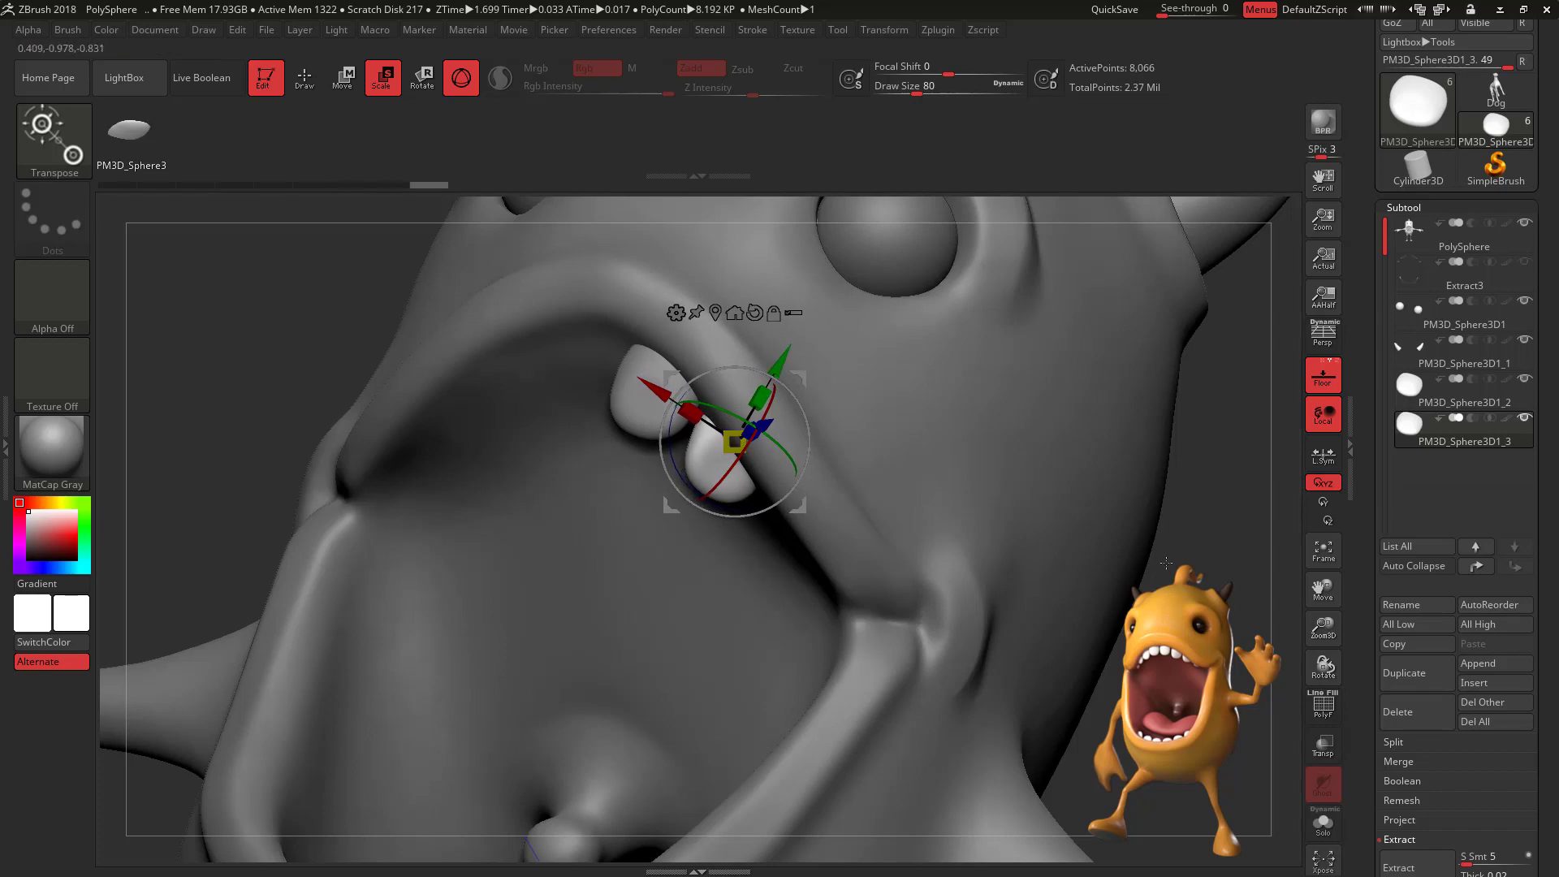
drag(1217, 529, 1172, 476)
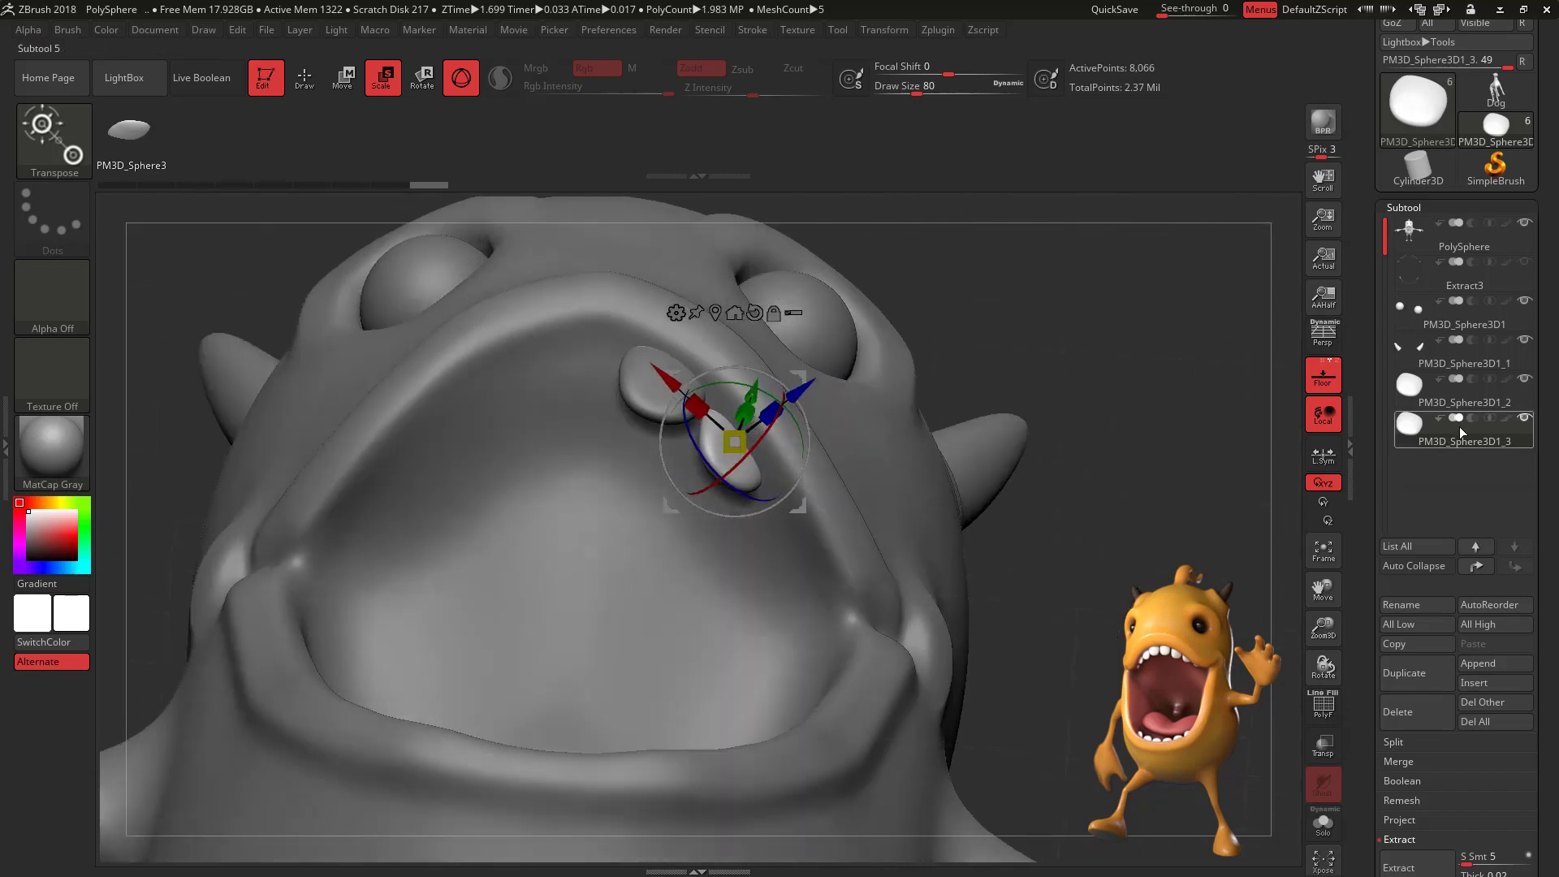
Step: Duplicate the second tooth and seat the copy further along the upper lip as the third tooth
click(1405, 672)
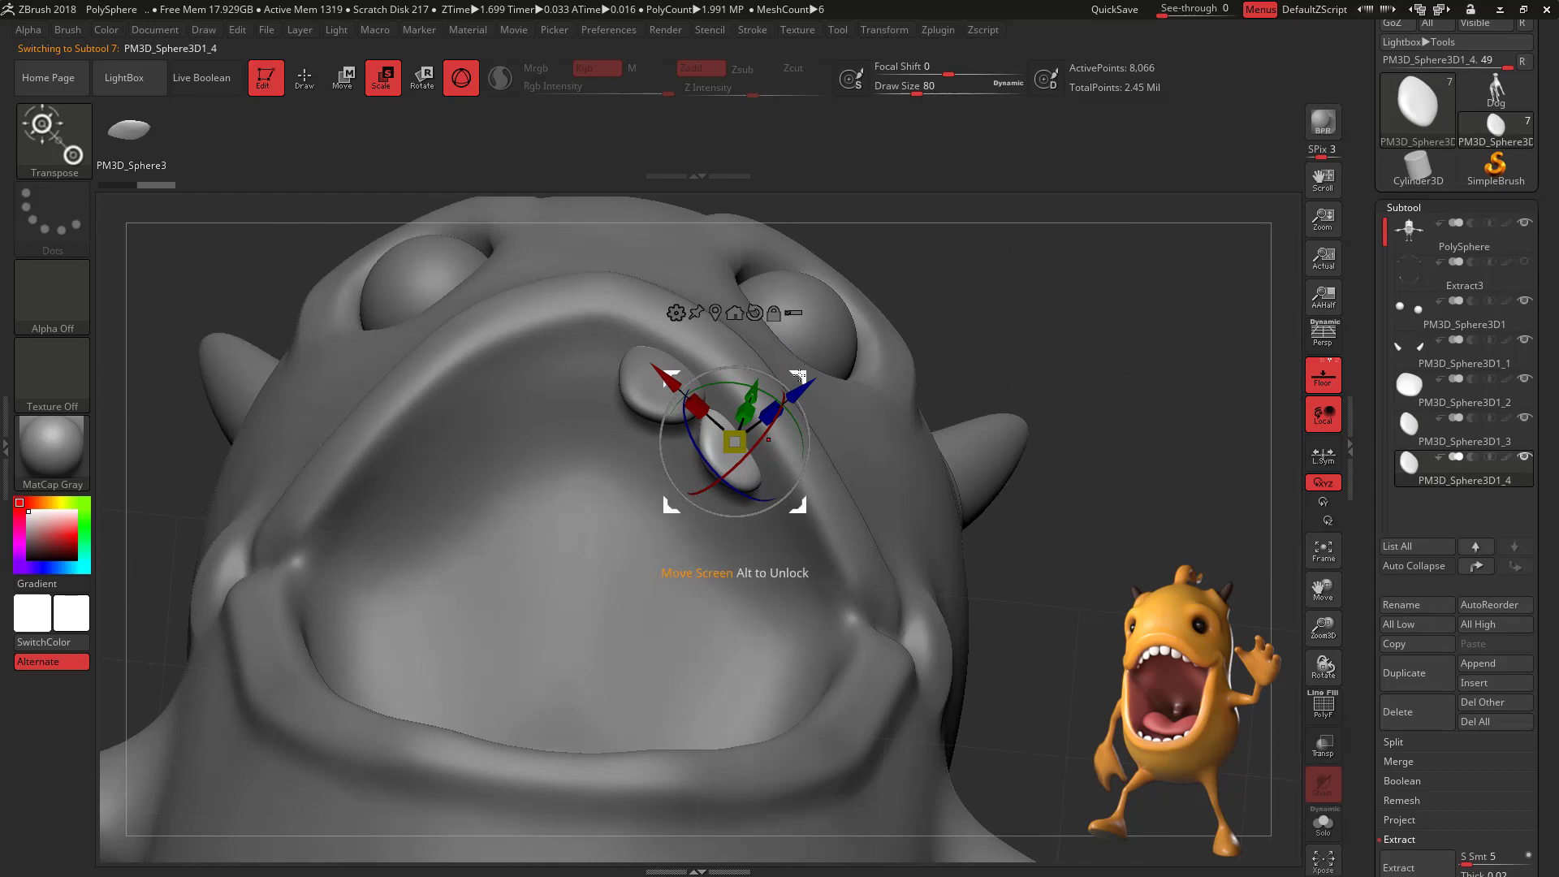
drag(799, 376, 853, 446)
drag(1025, 569, 950, 597)
drag(842, 441, 843, 438)
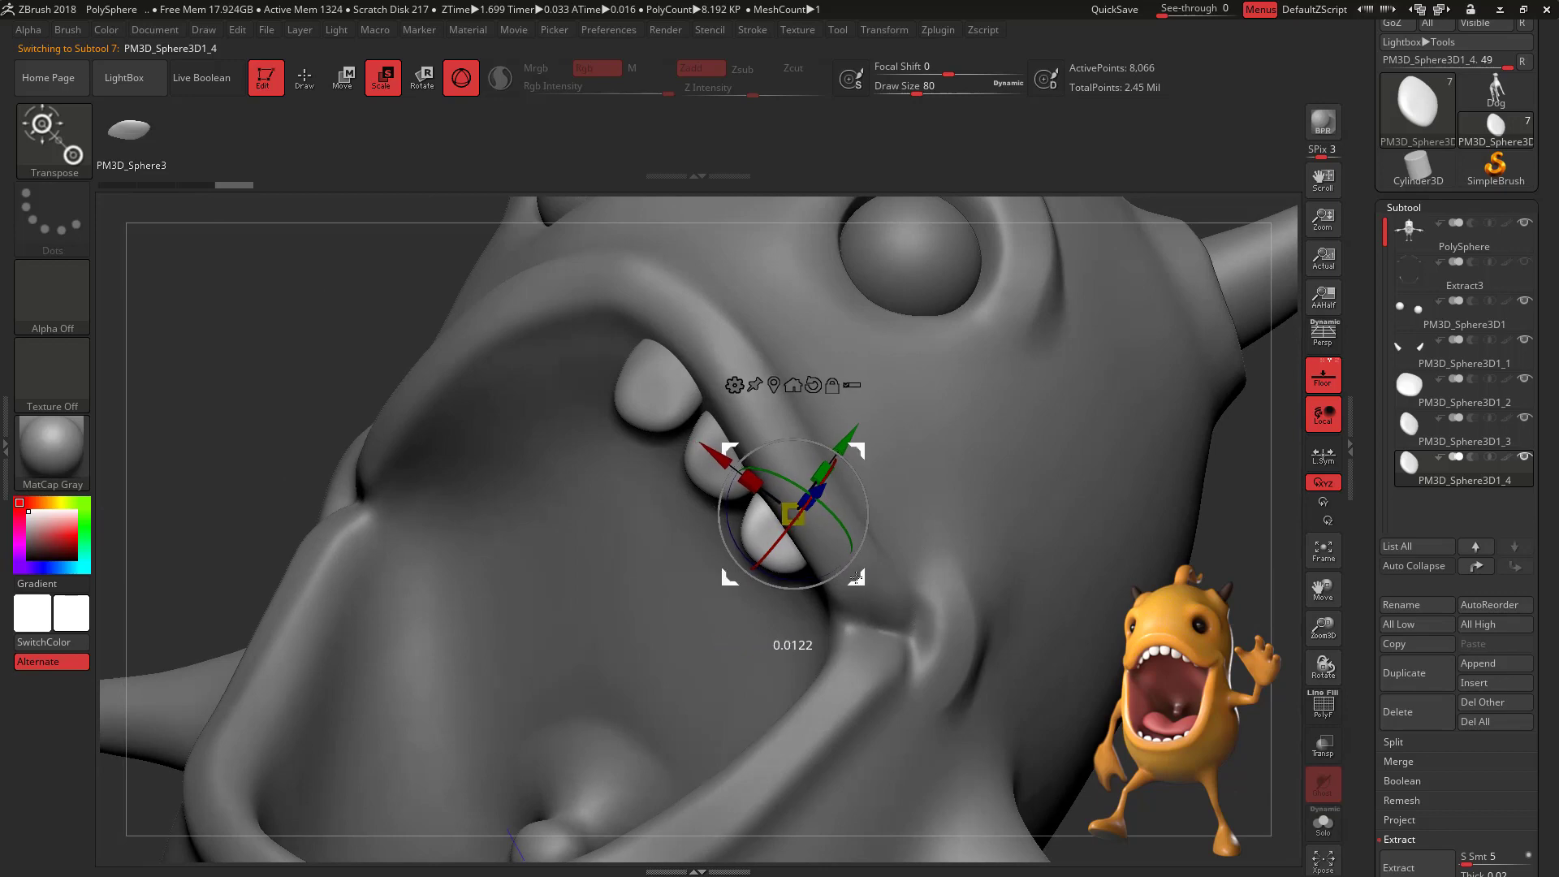
drag(1234, 640, 1255, 562)
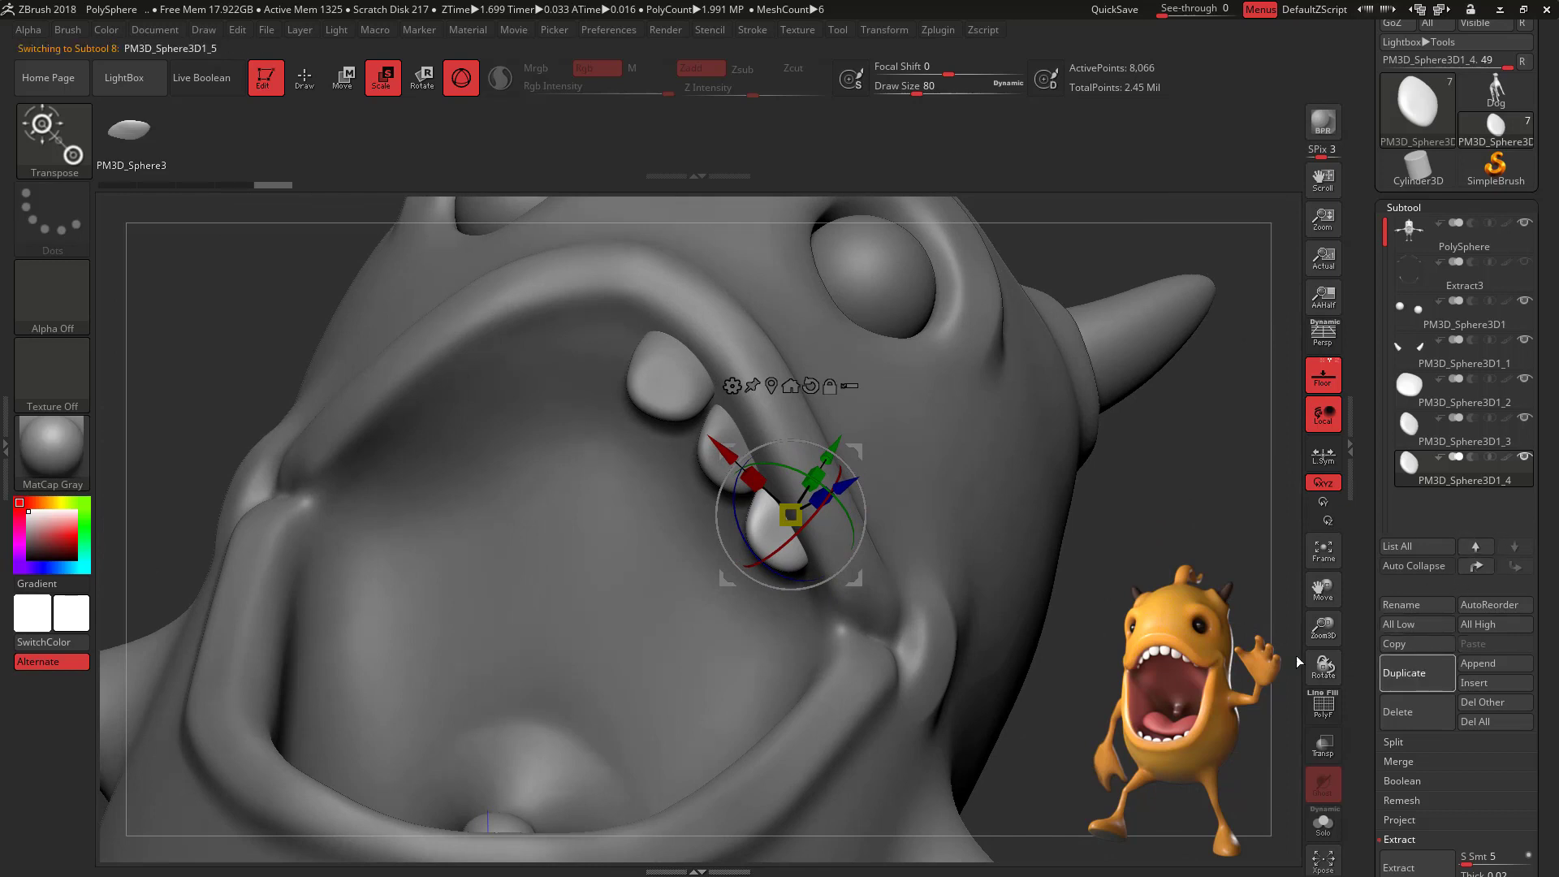
Step: Duplicate the third tooth and move the copy toward the mouth corner as the fourth tooth
drag(798, 536, 788, 601)
drag(883, 536, 882, 529)
right_drag(1015, 527, 1133, 531)
drag(1134, 531, 1074, 529)
Step: Select the third tooth, PM3D_Sphere3D1_4, and rotate it to line up with the tooth row
click(1465, 479)
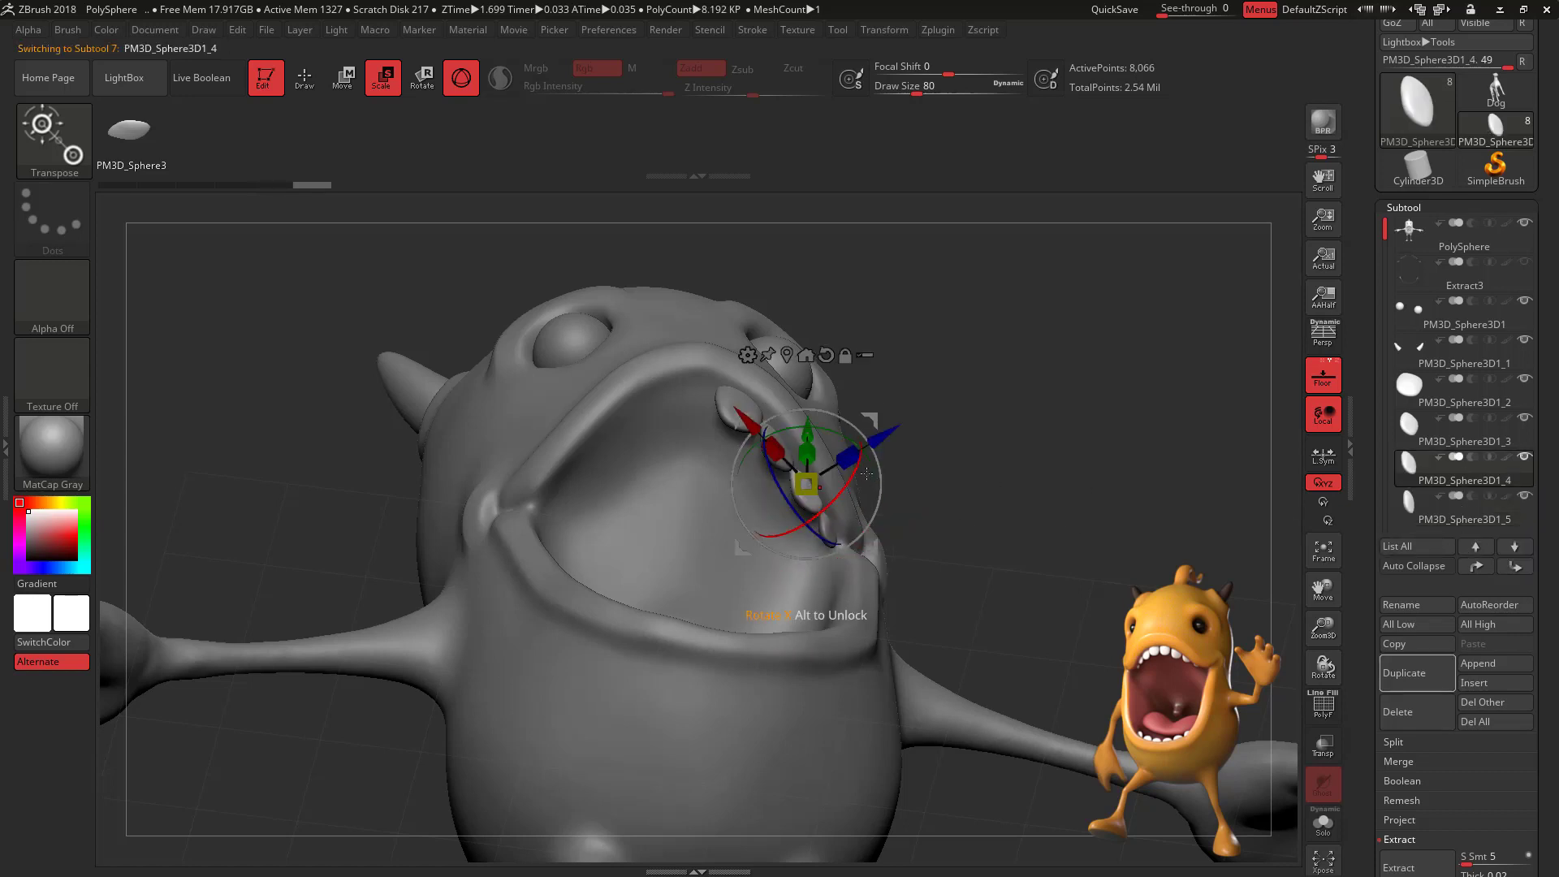
drag(867, 474, 857, 500)
drag(1081, 455, 1055, 476)
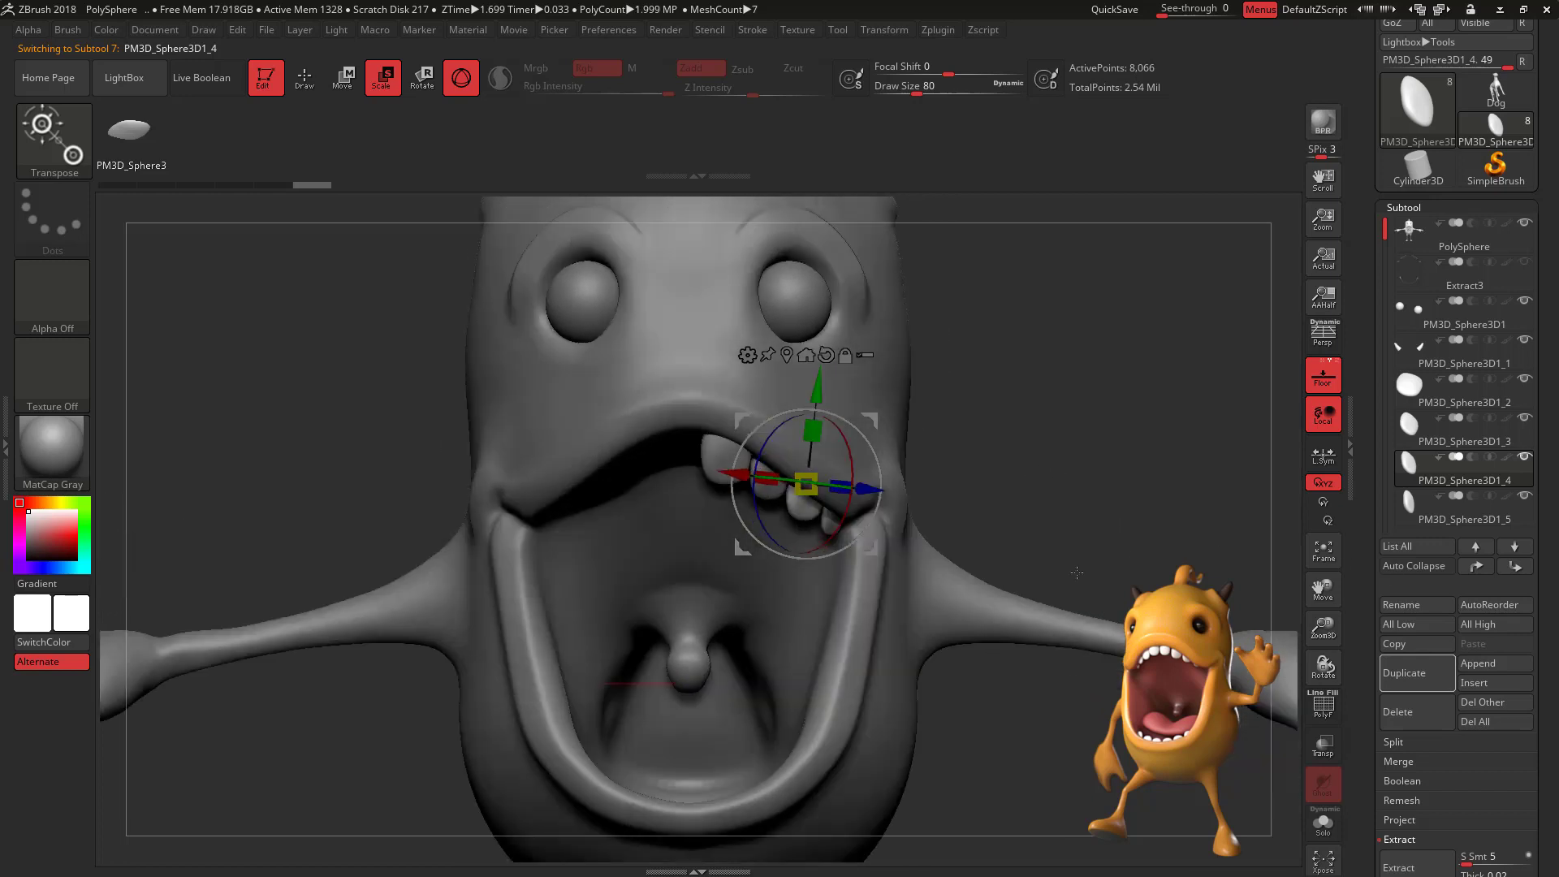
Step: Duplicate the first tooth, PM3D_Sphere3D1_2, and hide the original subtool
click(1502, 403)
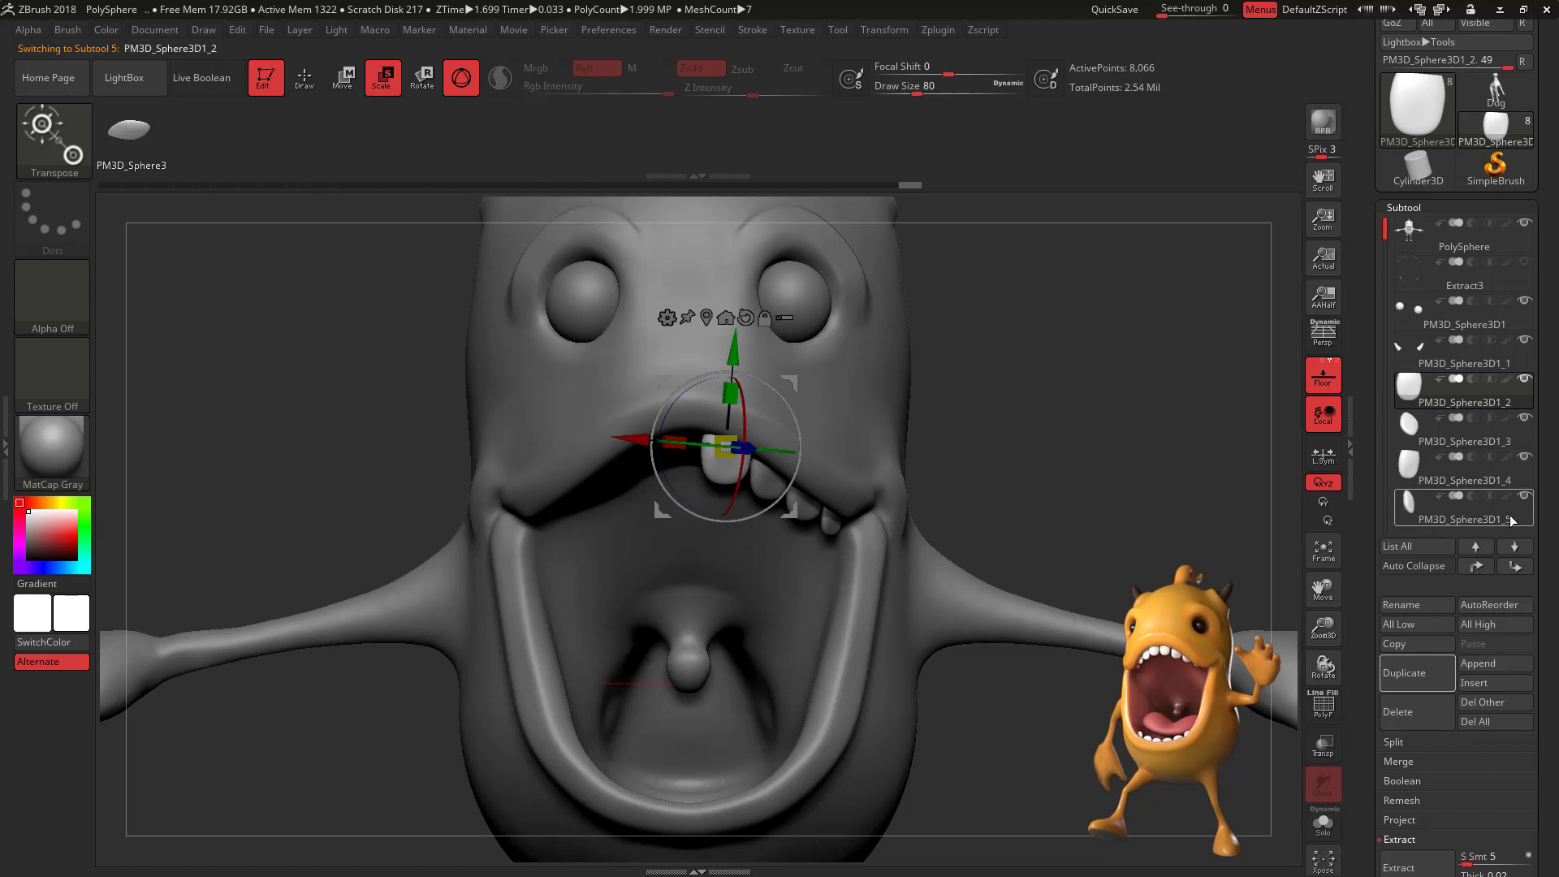
mouse_move(1515, 522)
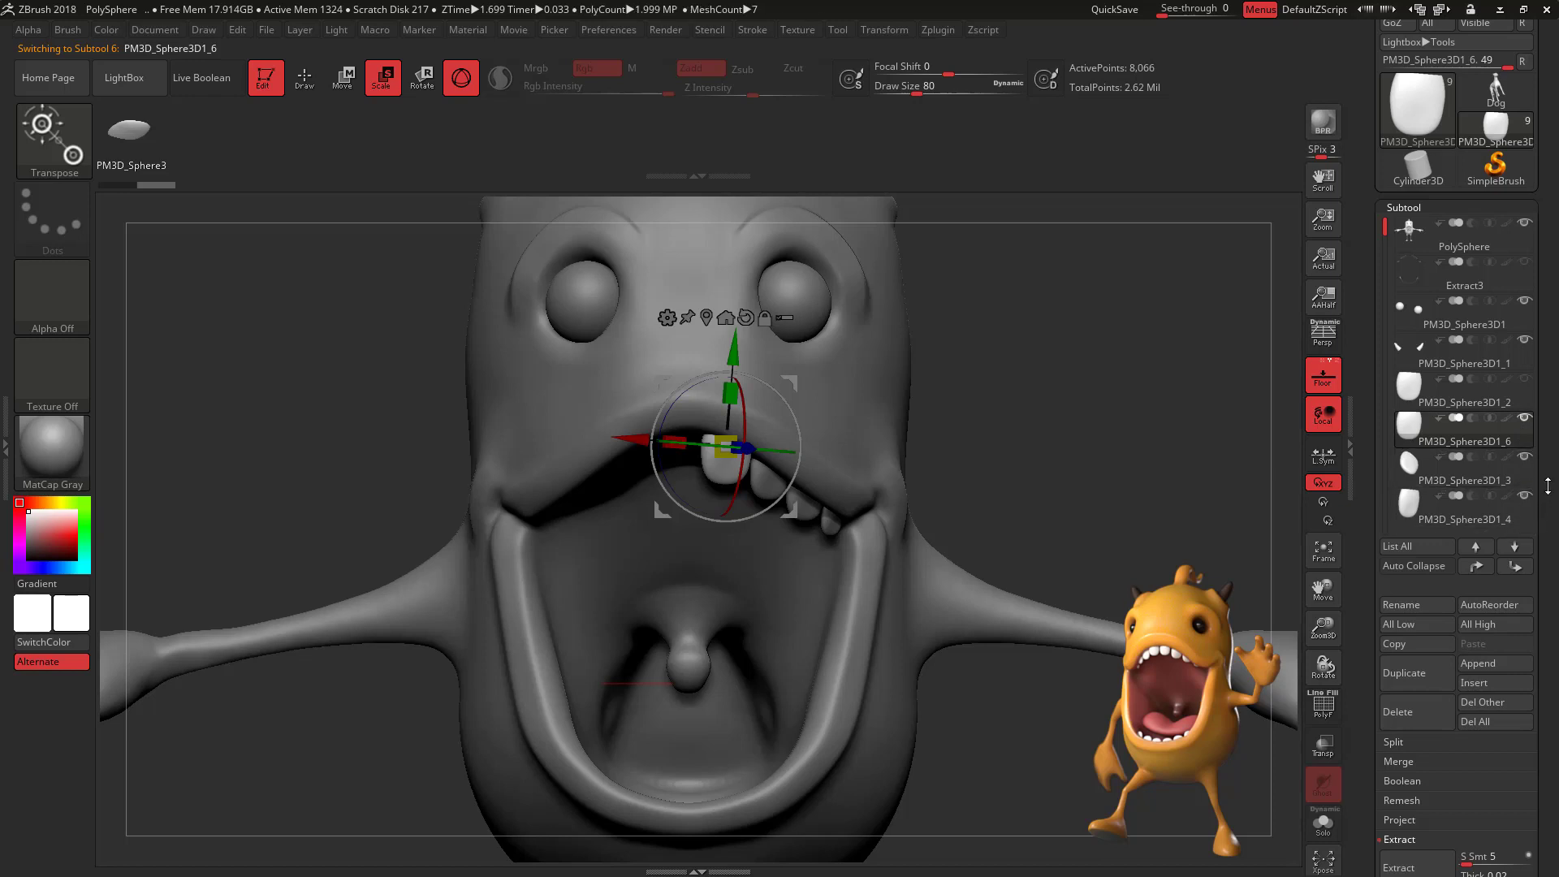
Step: Merge the four upper teeth into one subtool by merging PM3D_Sphere3D1_6 down with each tooth below it
scroll(1548, 486, down, 3)
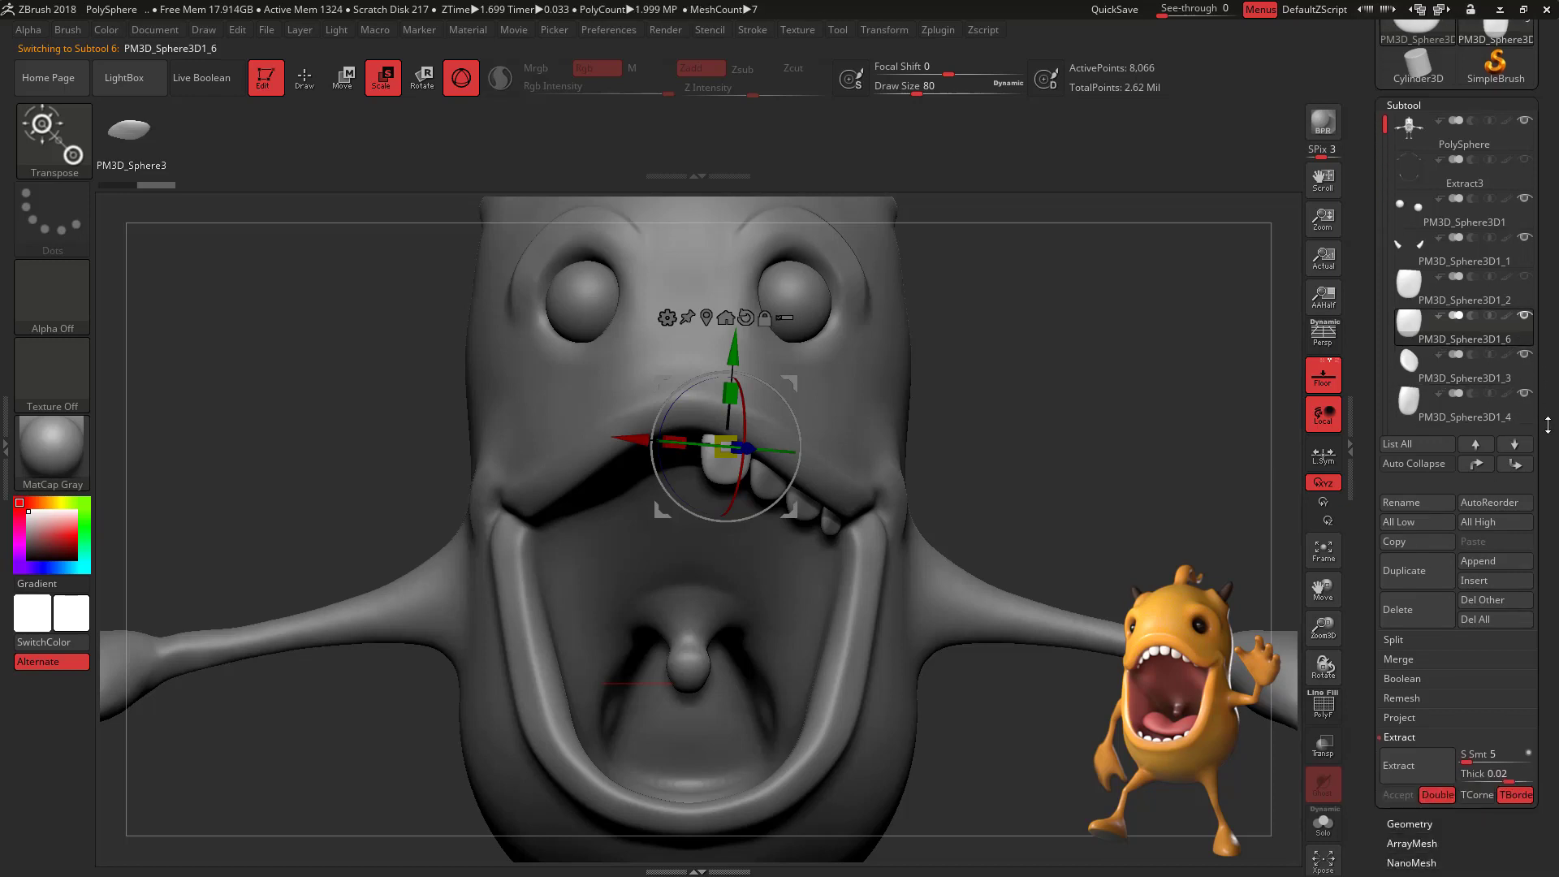
click(1424, 661)
click(1437, 683)
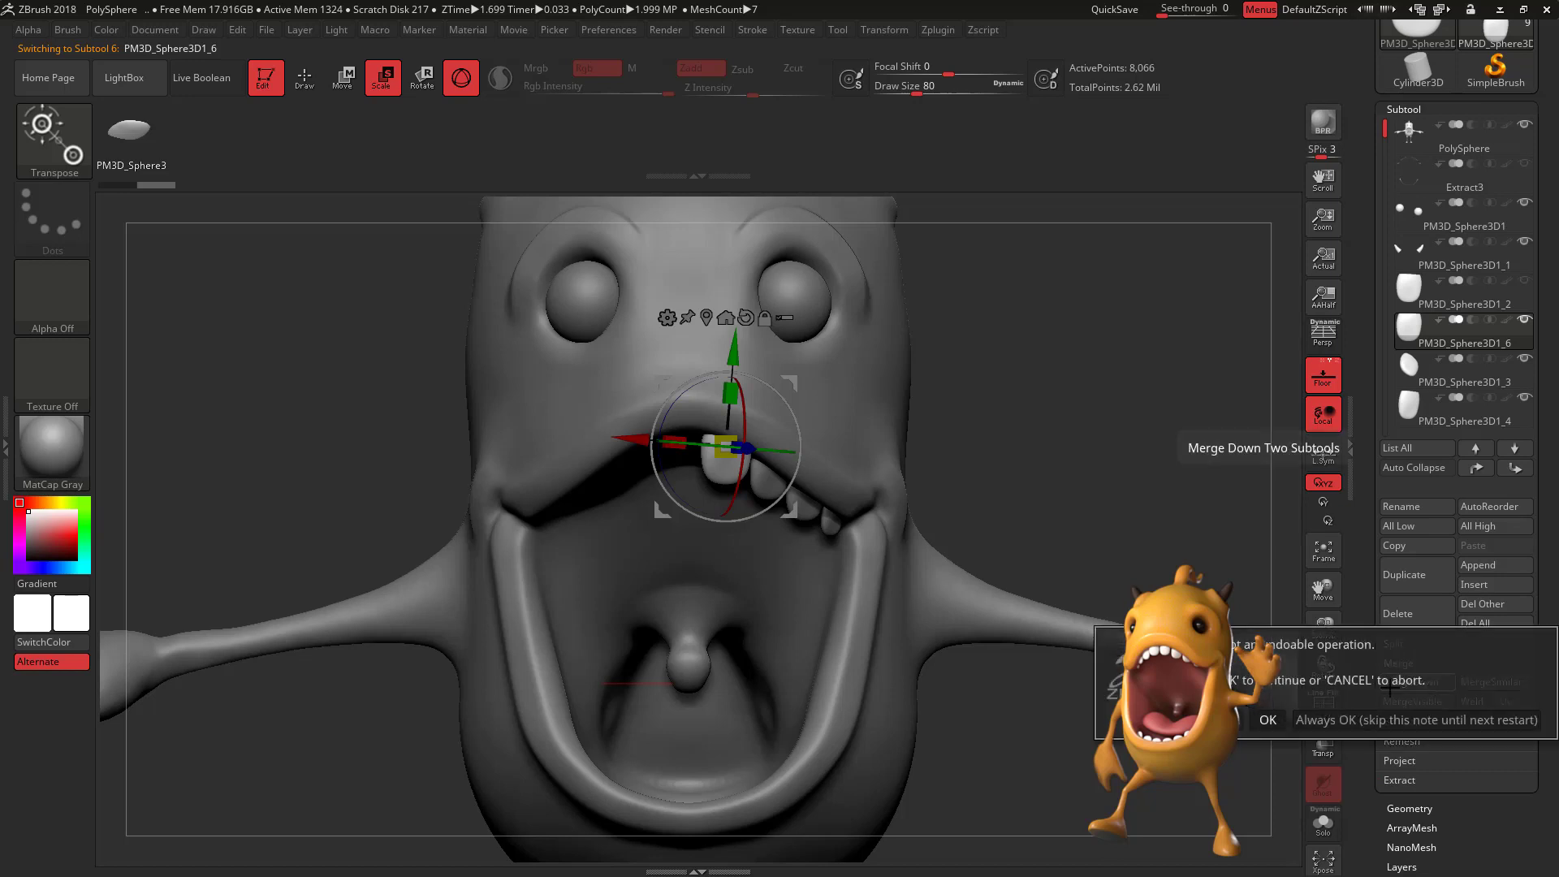
click(1267, 718)
click(1438, 683)
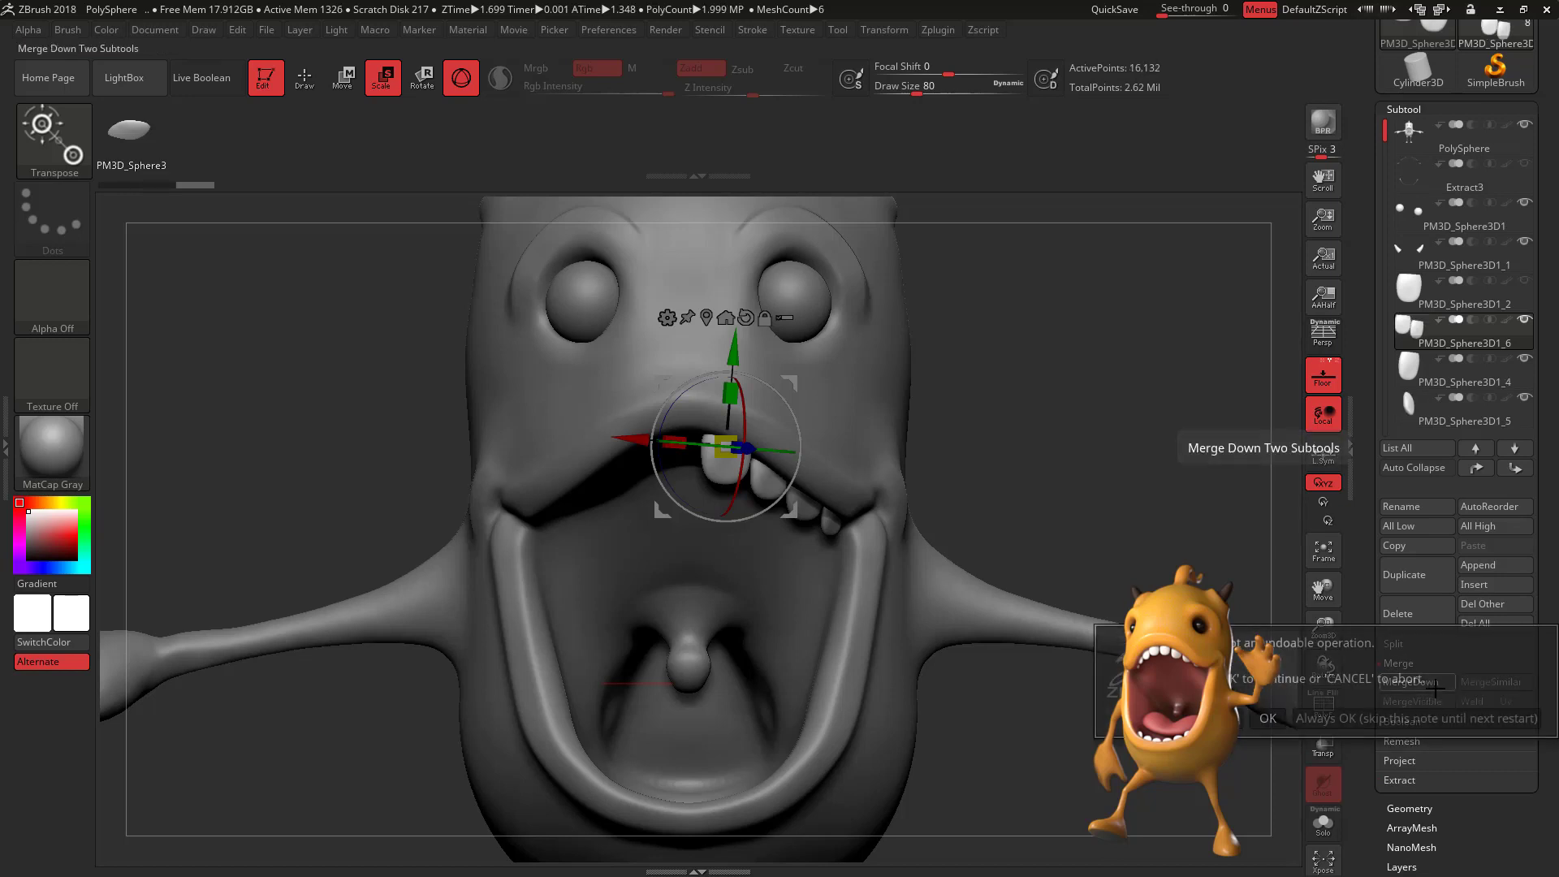
click(1267, 718)
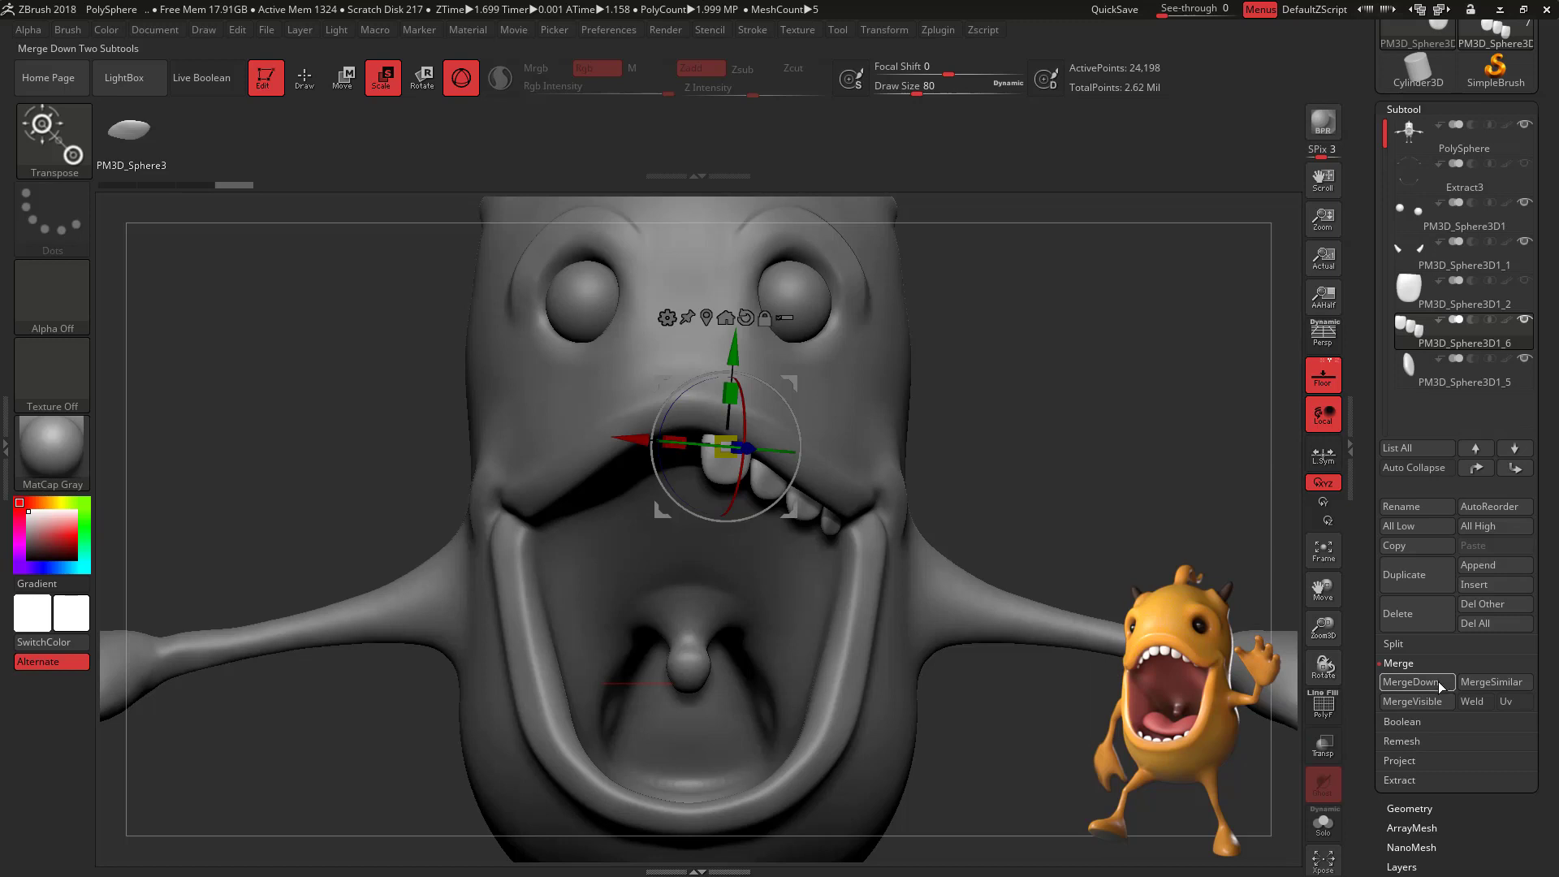
click(1440, 684)
click(1267, 717)
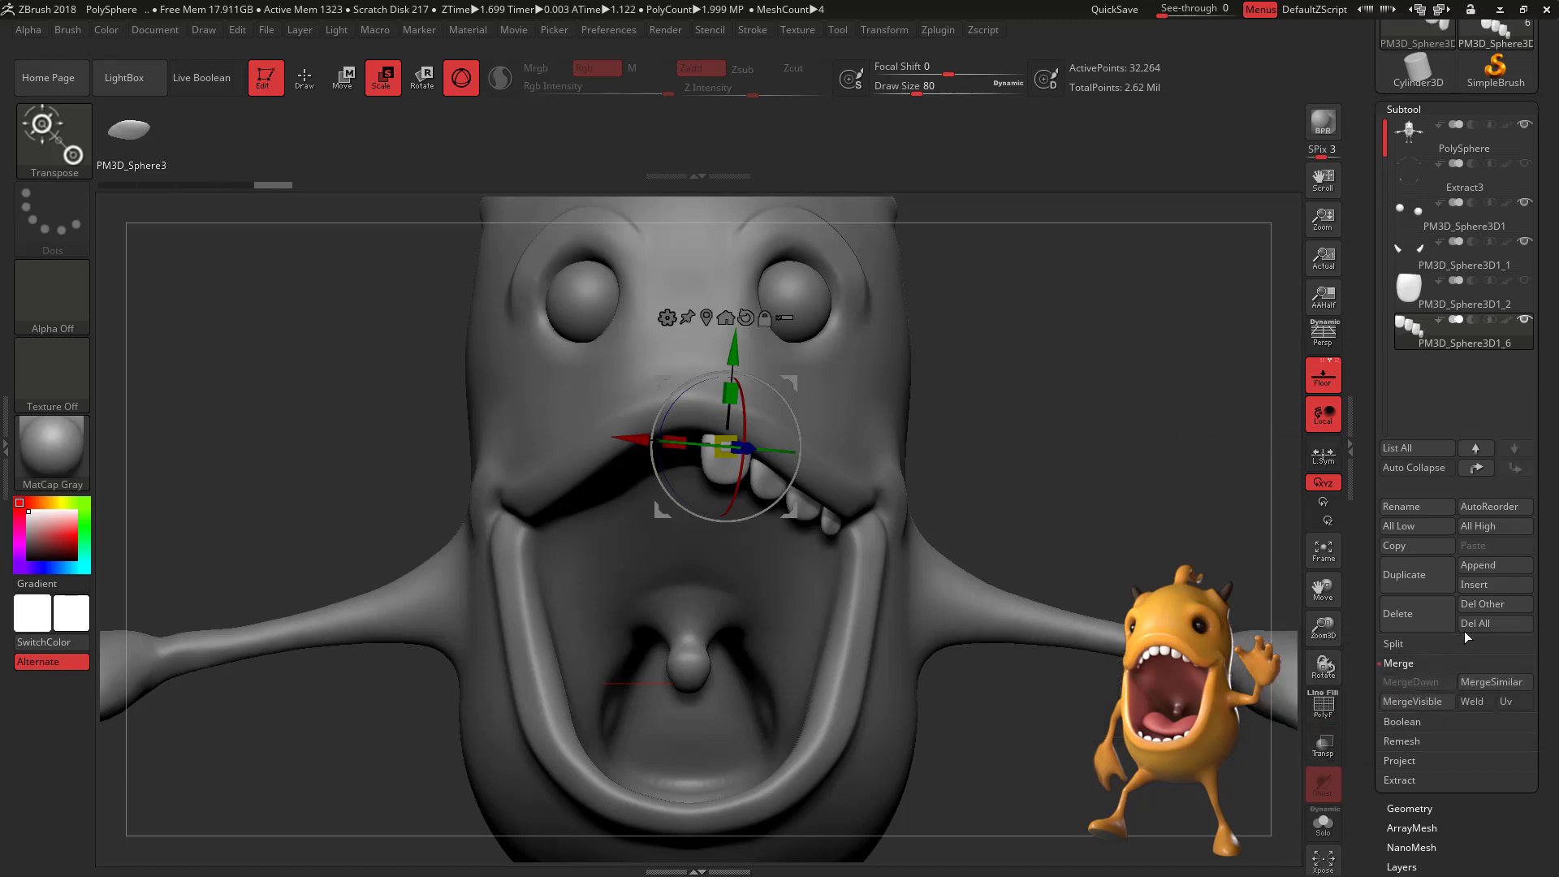
Step: Mirror the merged upper teeth across the X axis with SubTool Master, merging the result into one subtool
click(939, 32)
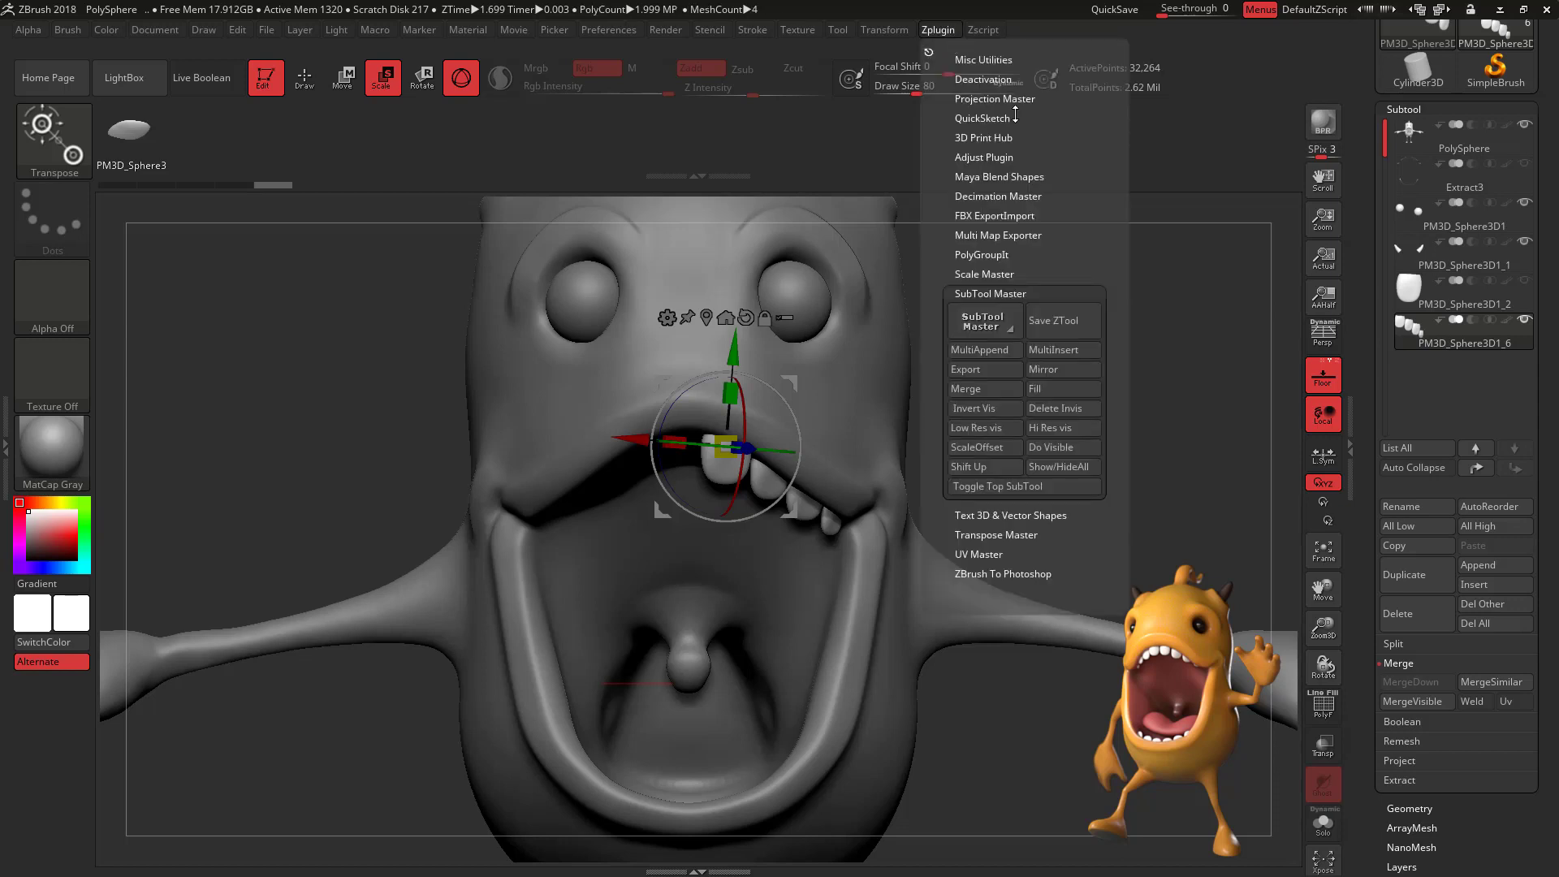
click(1060, 370)
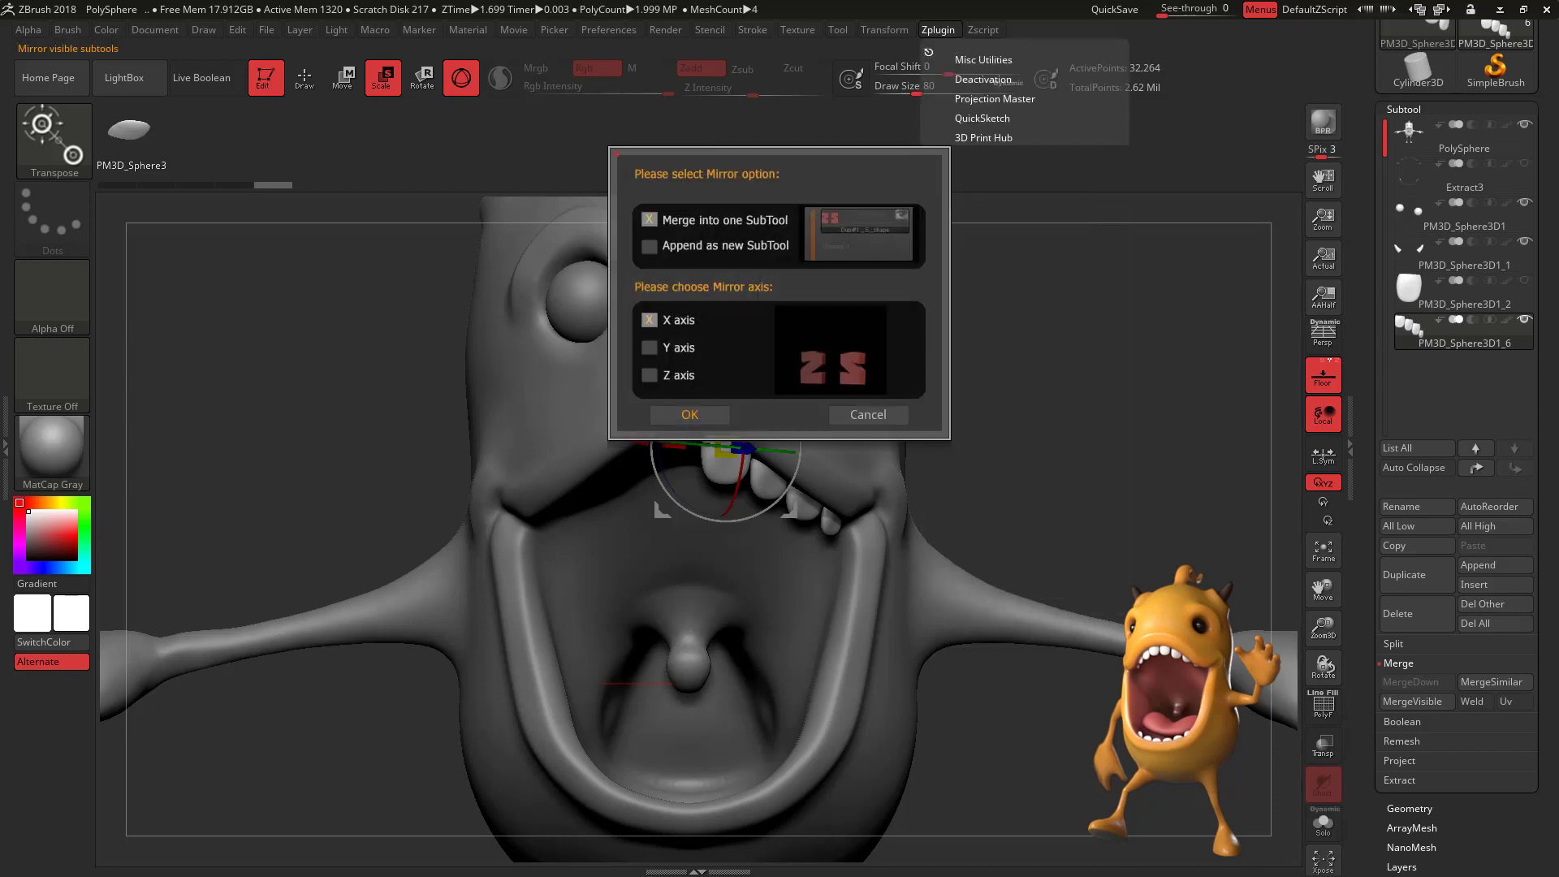
click(713, 415)
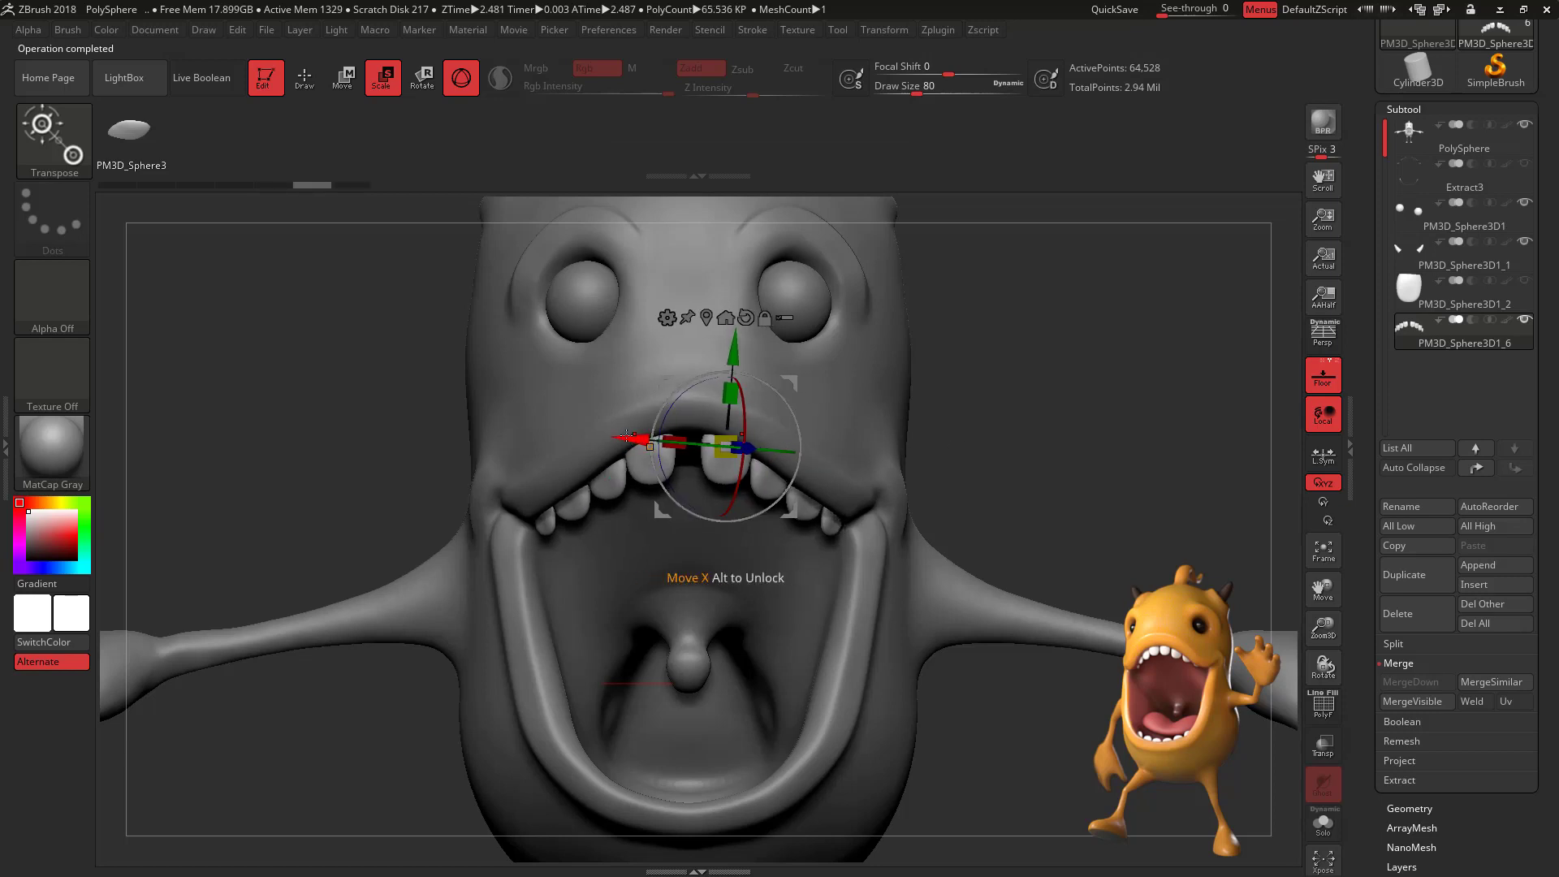
Step: Move the mirrored upper teeth along X to center the row in the mouth, and leave the transform mode
drag(630, 440, 619, 439)
drag(1054, 459, 933, 447)
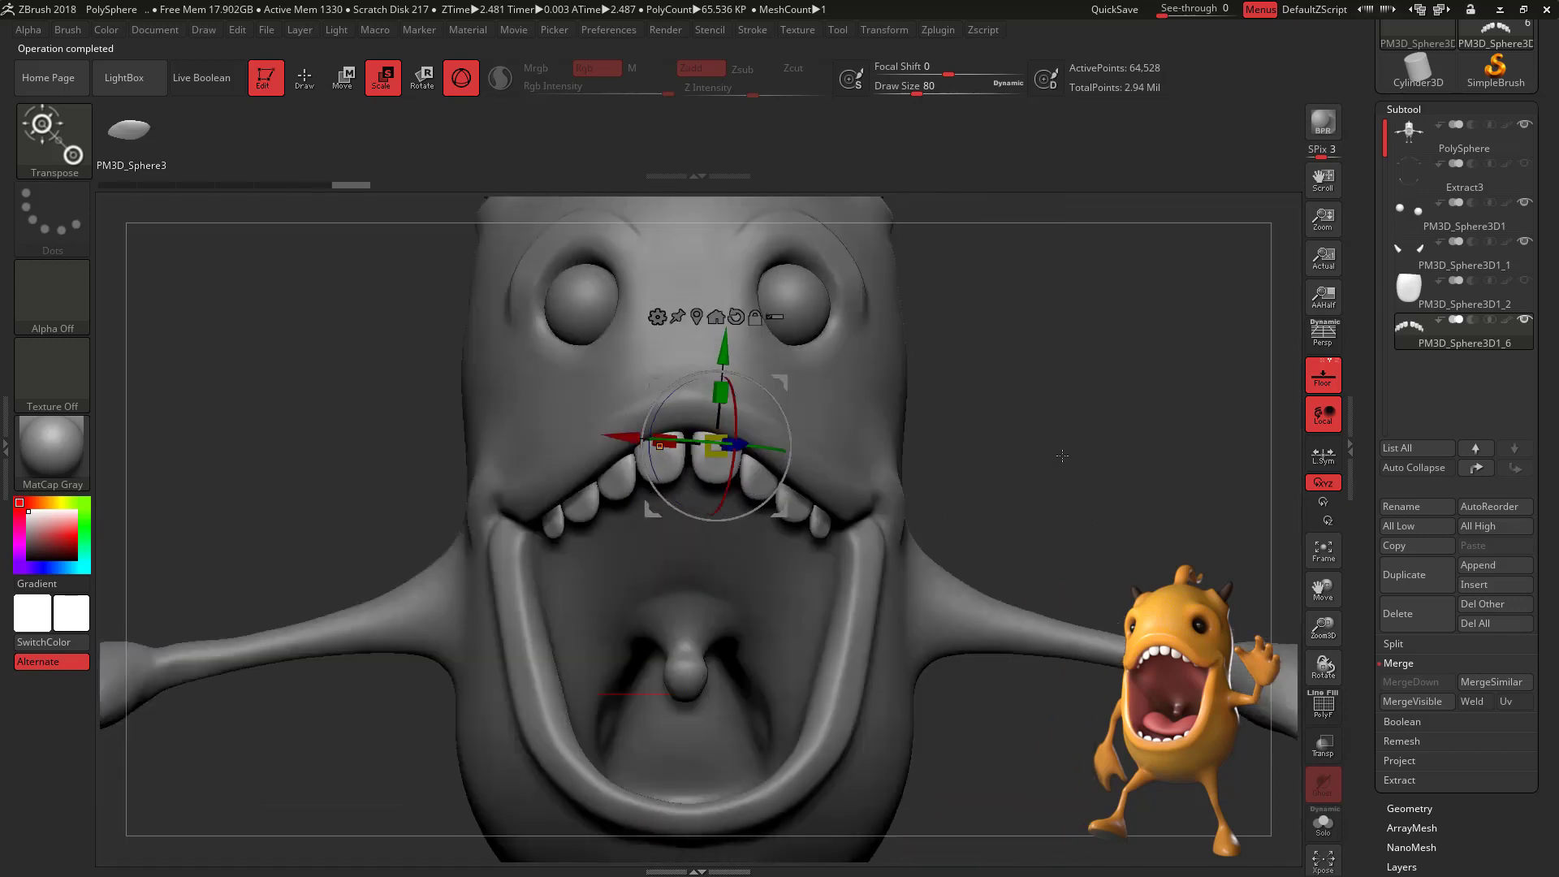
drag(631, 437, 627, 437)
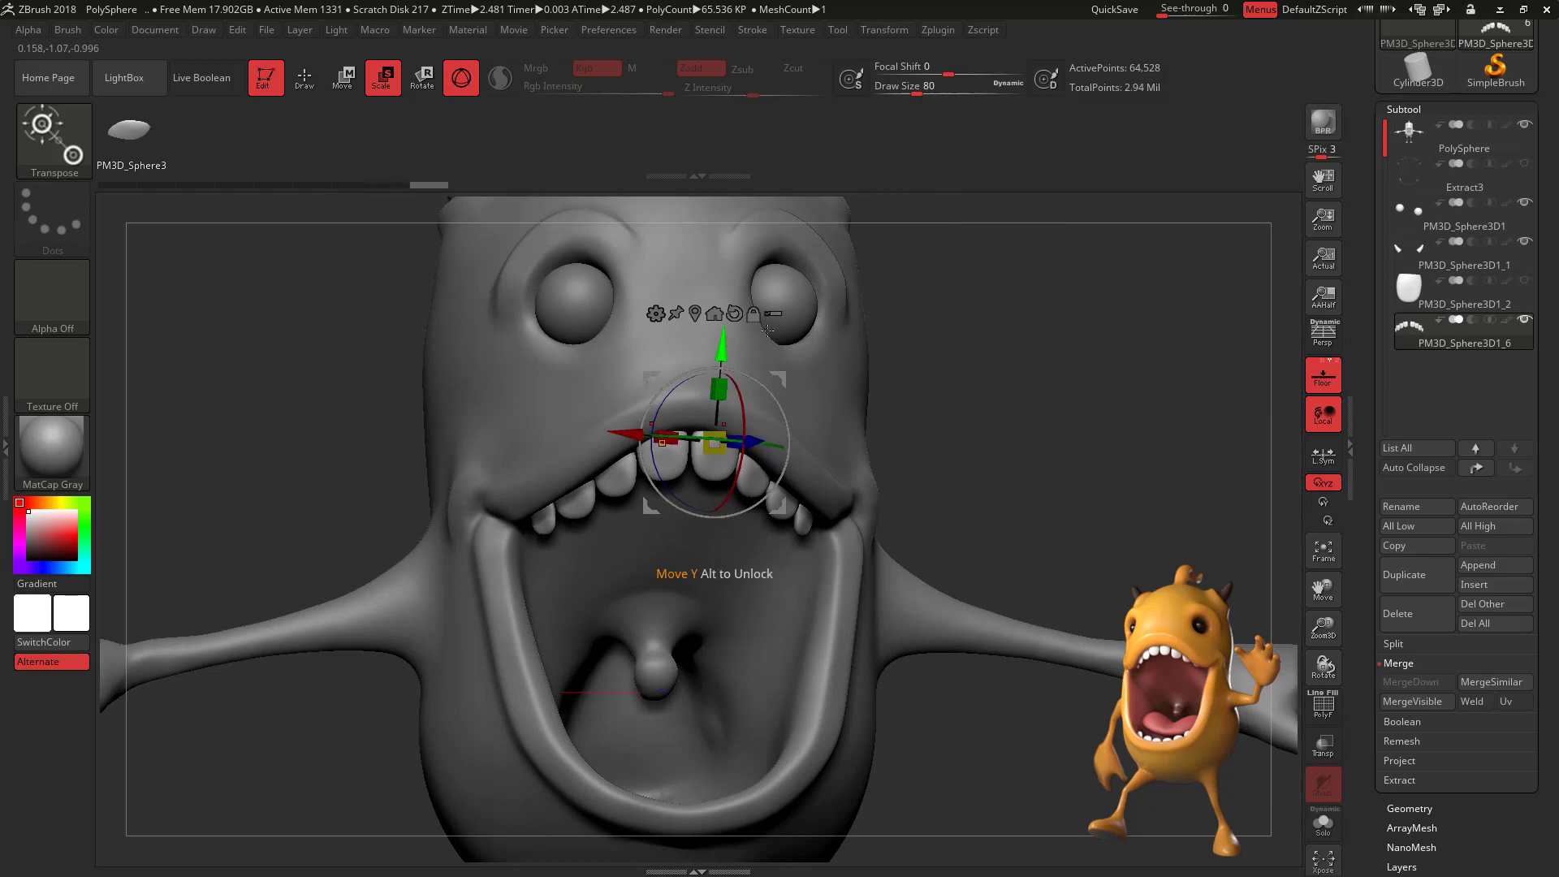
drag(982, 439, 1167, 500)
key(q)
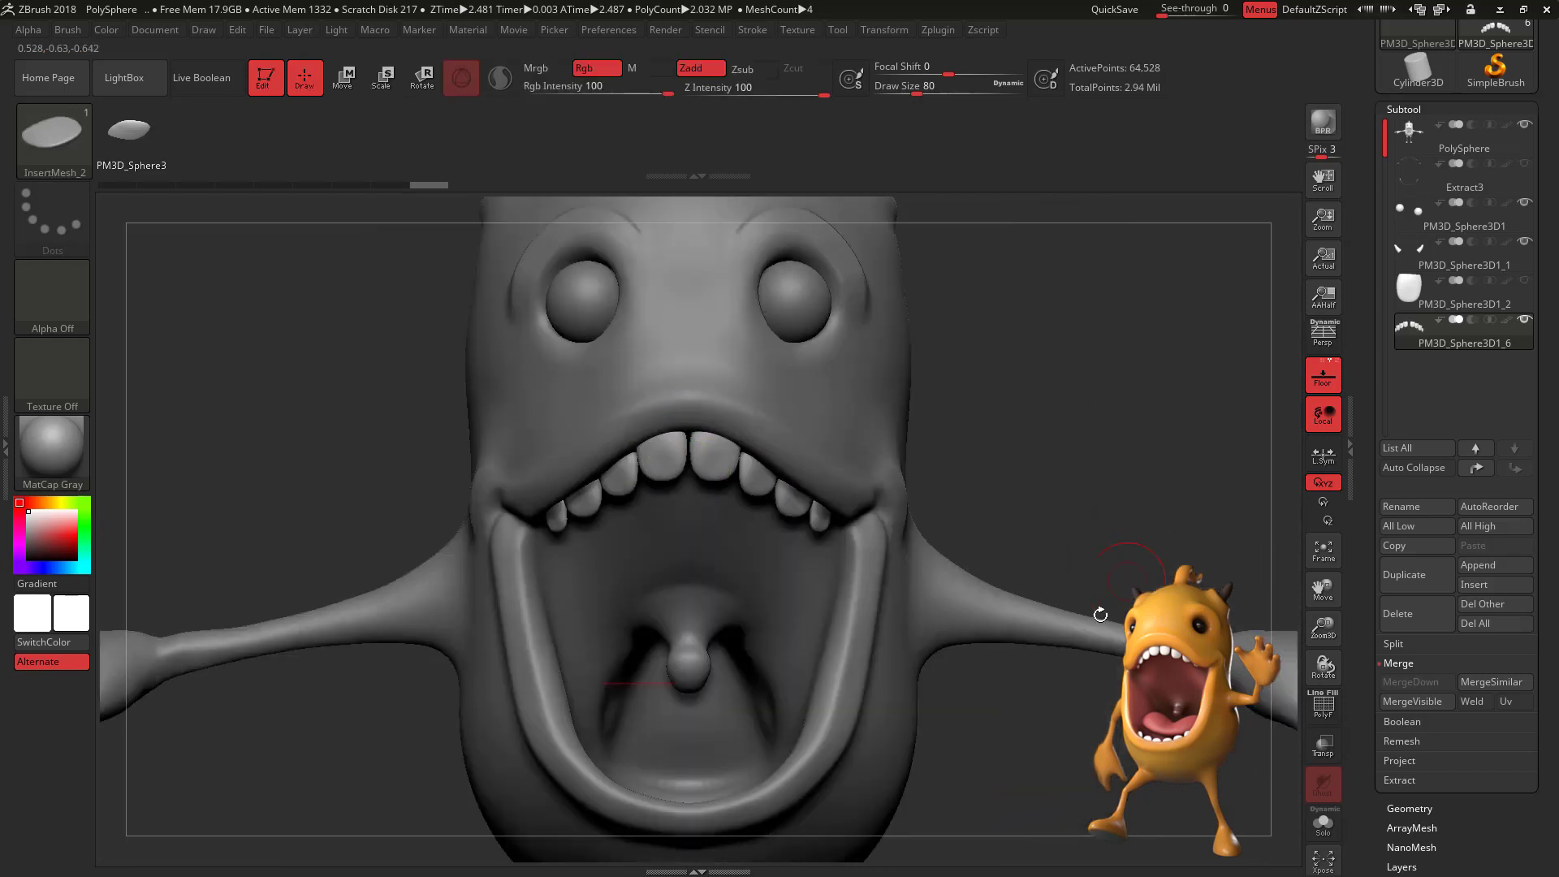
mouse_move(1072, 743)
alt+mouse_down()
mouse_move(1079, 539)
mouse_move(1123, 540)
mouse_move(1051, 546)
mouse_move(1154, 506)
alt+mouse_up()
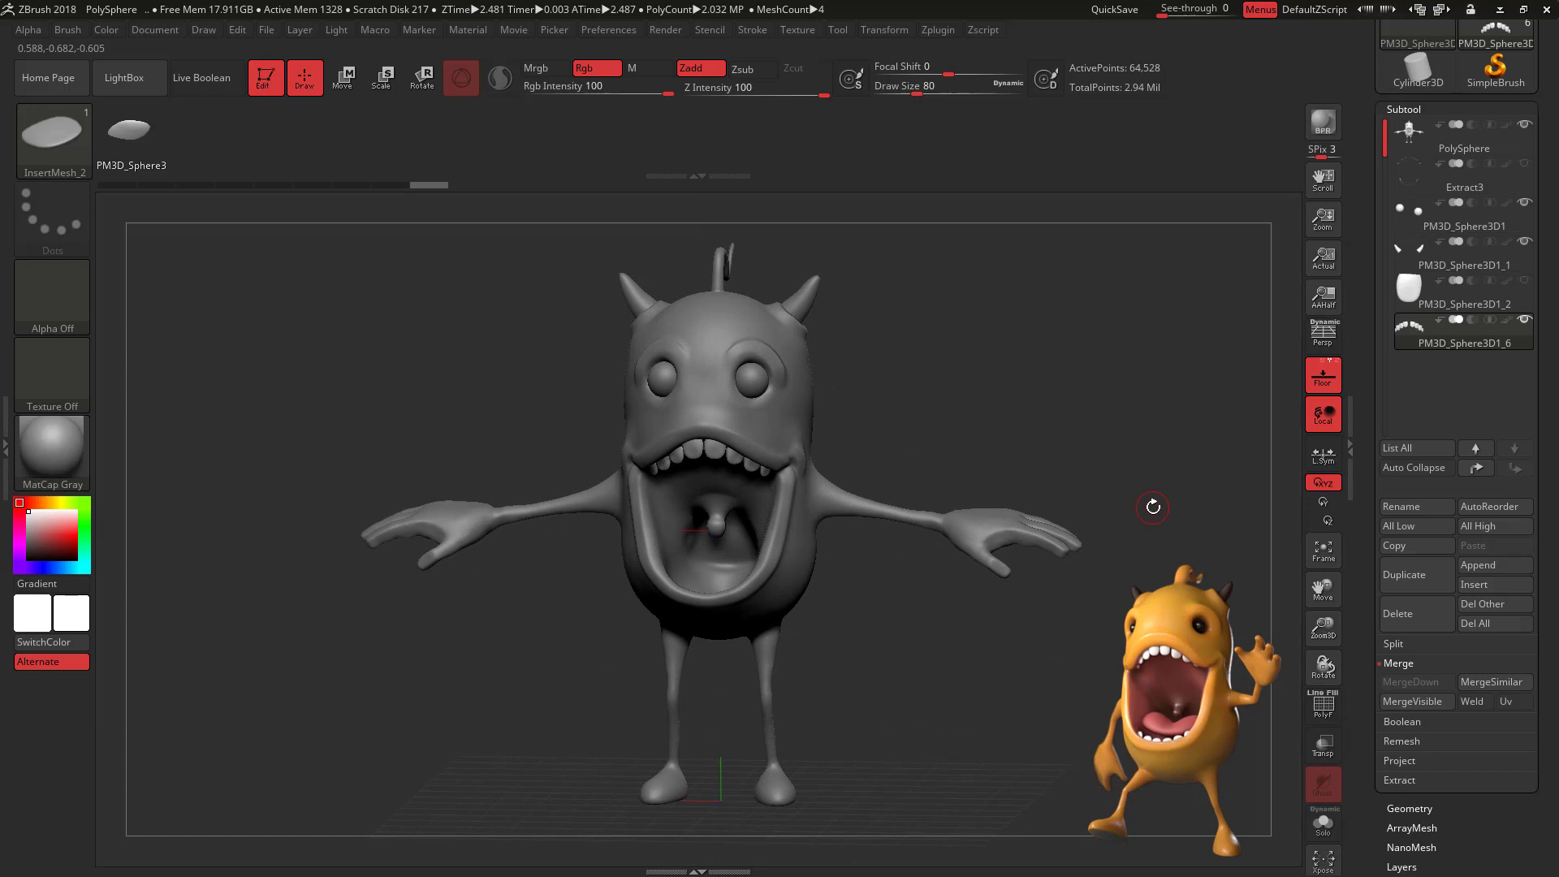
mouse_move(966, 696)
mouse_down()
mouse_move(917, 699)
mouse_move(1003, 682)
mouse_move(1009, 781)
mouse_move(1037, 781)
mouse_move(1047, 771)
mouse_move(1009, 719)
mouse_move(1082, 651)
mouse_up()
Step: Show the original tooth PM3D_Sphere3D1_2, move it down to the lower lip and rotate it to point upward
click(1493, 300)
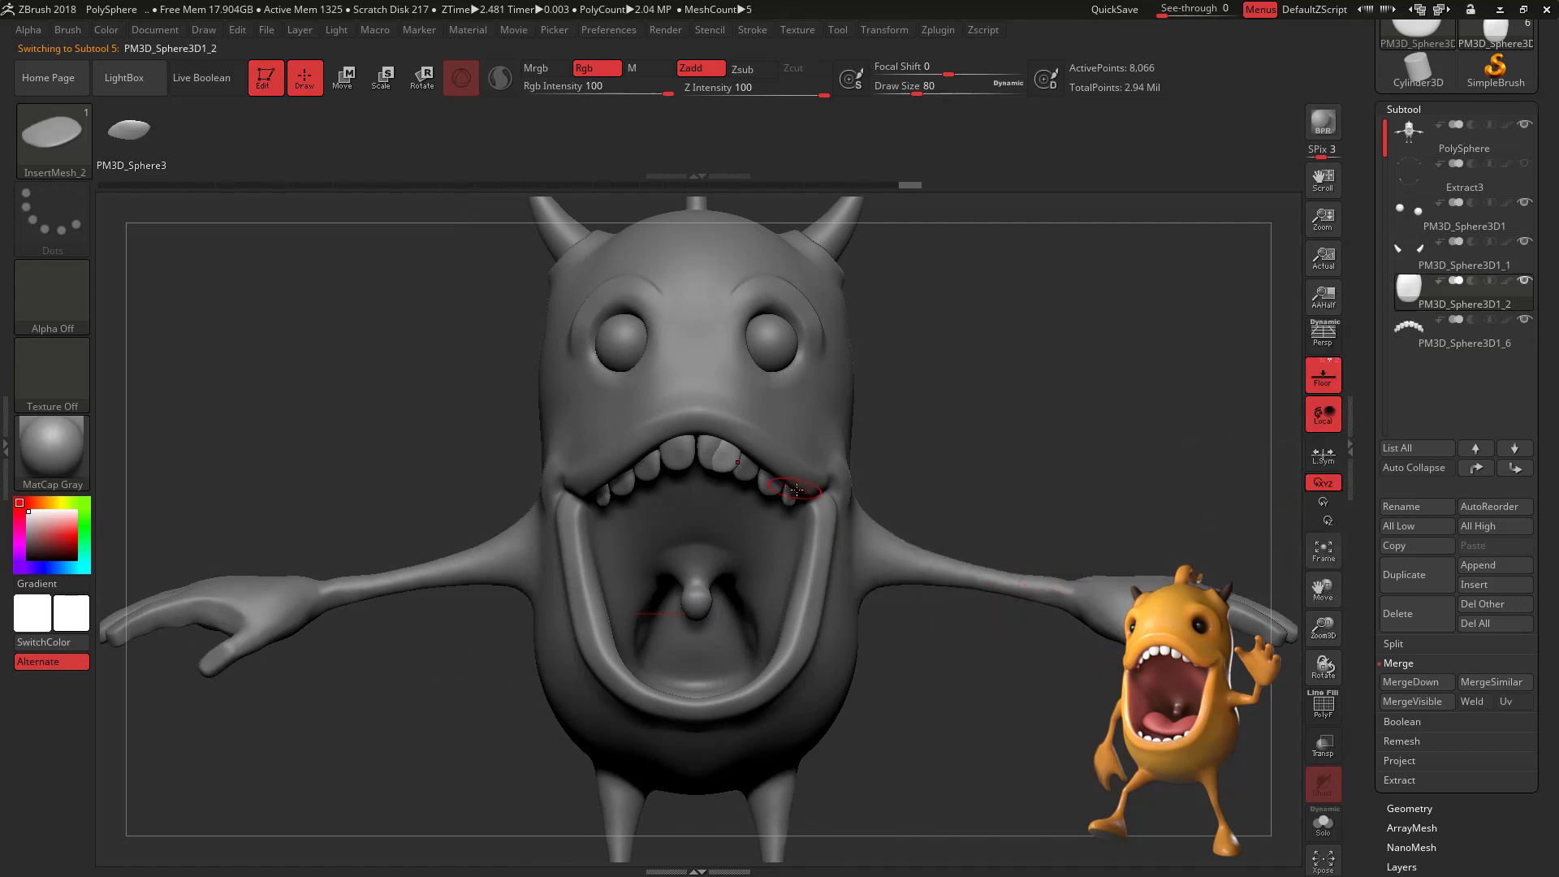
key(w)
drag(732, 348, 728, 575)
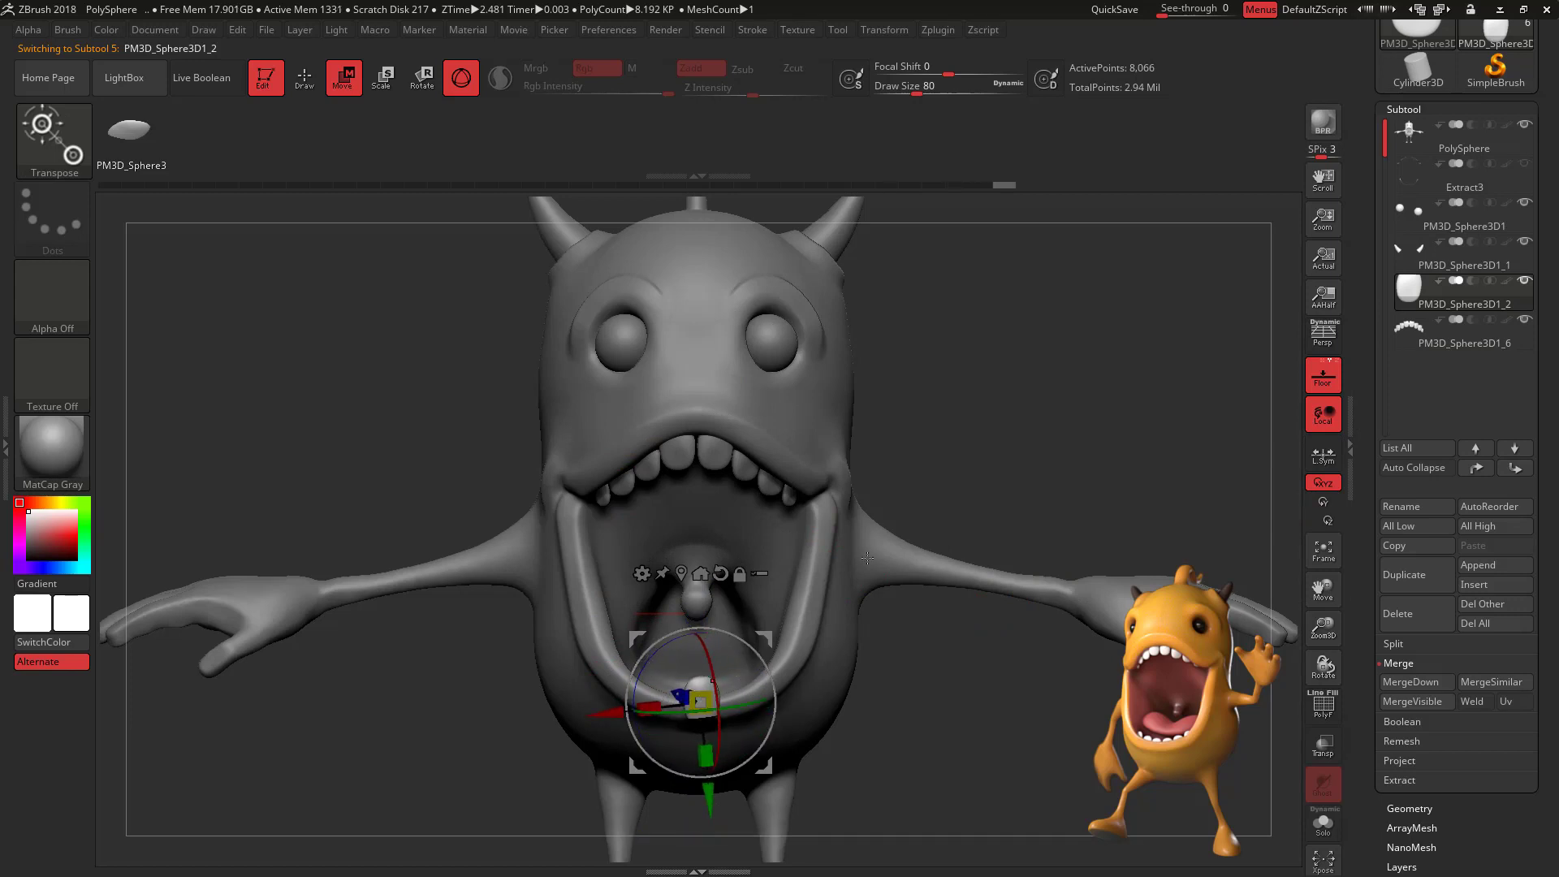
drag(965, 755, 946, 804)
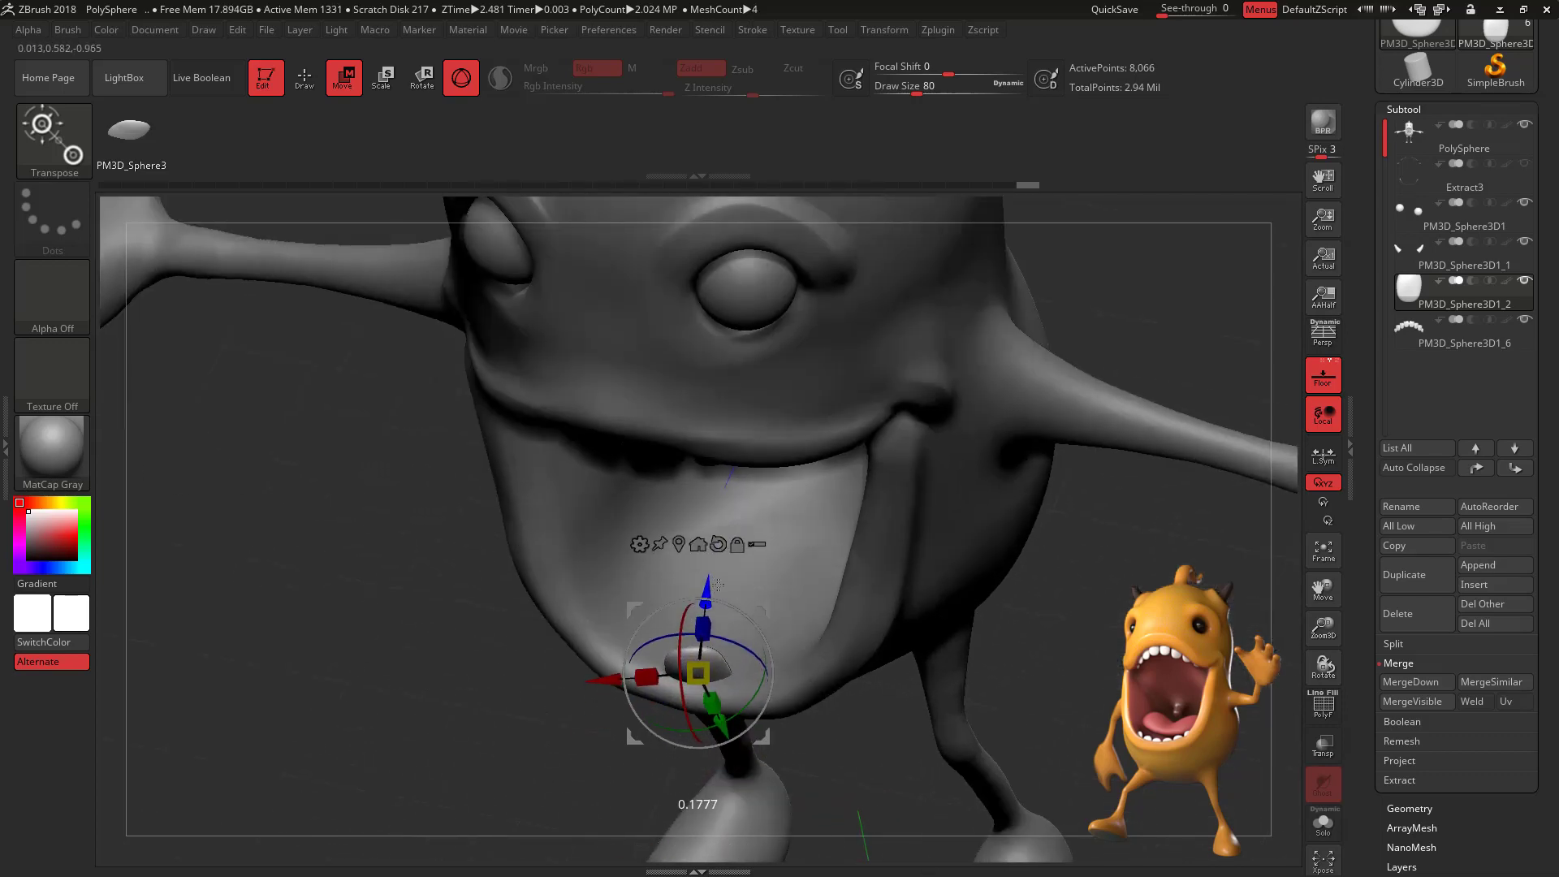
shift+drag(1093, 603, 1104, 601)
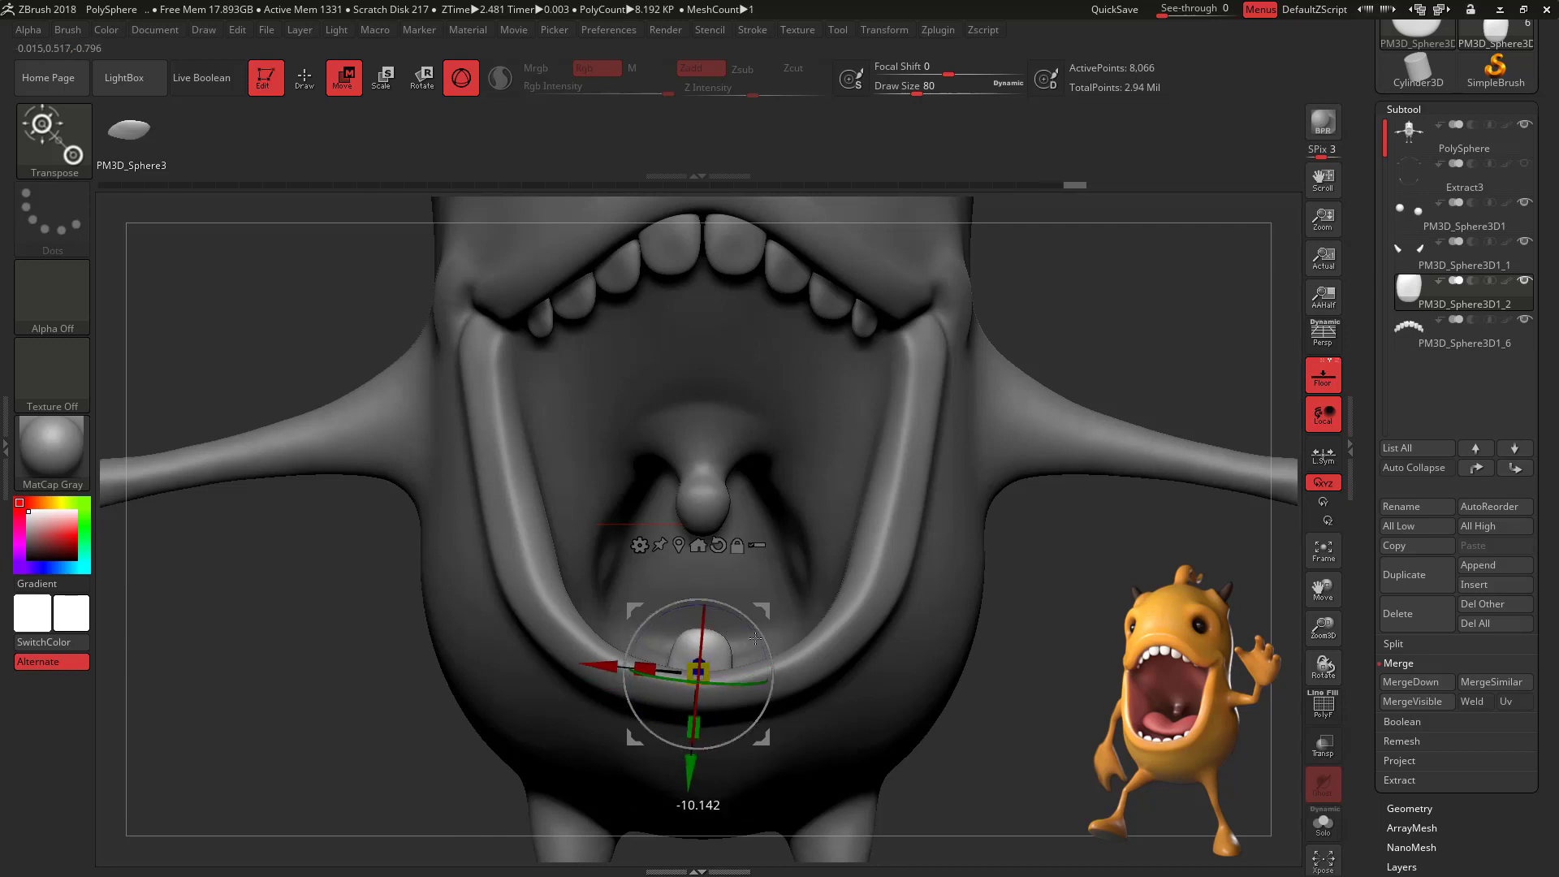
drag(697, 748, 693, 763)
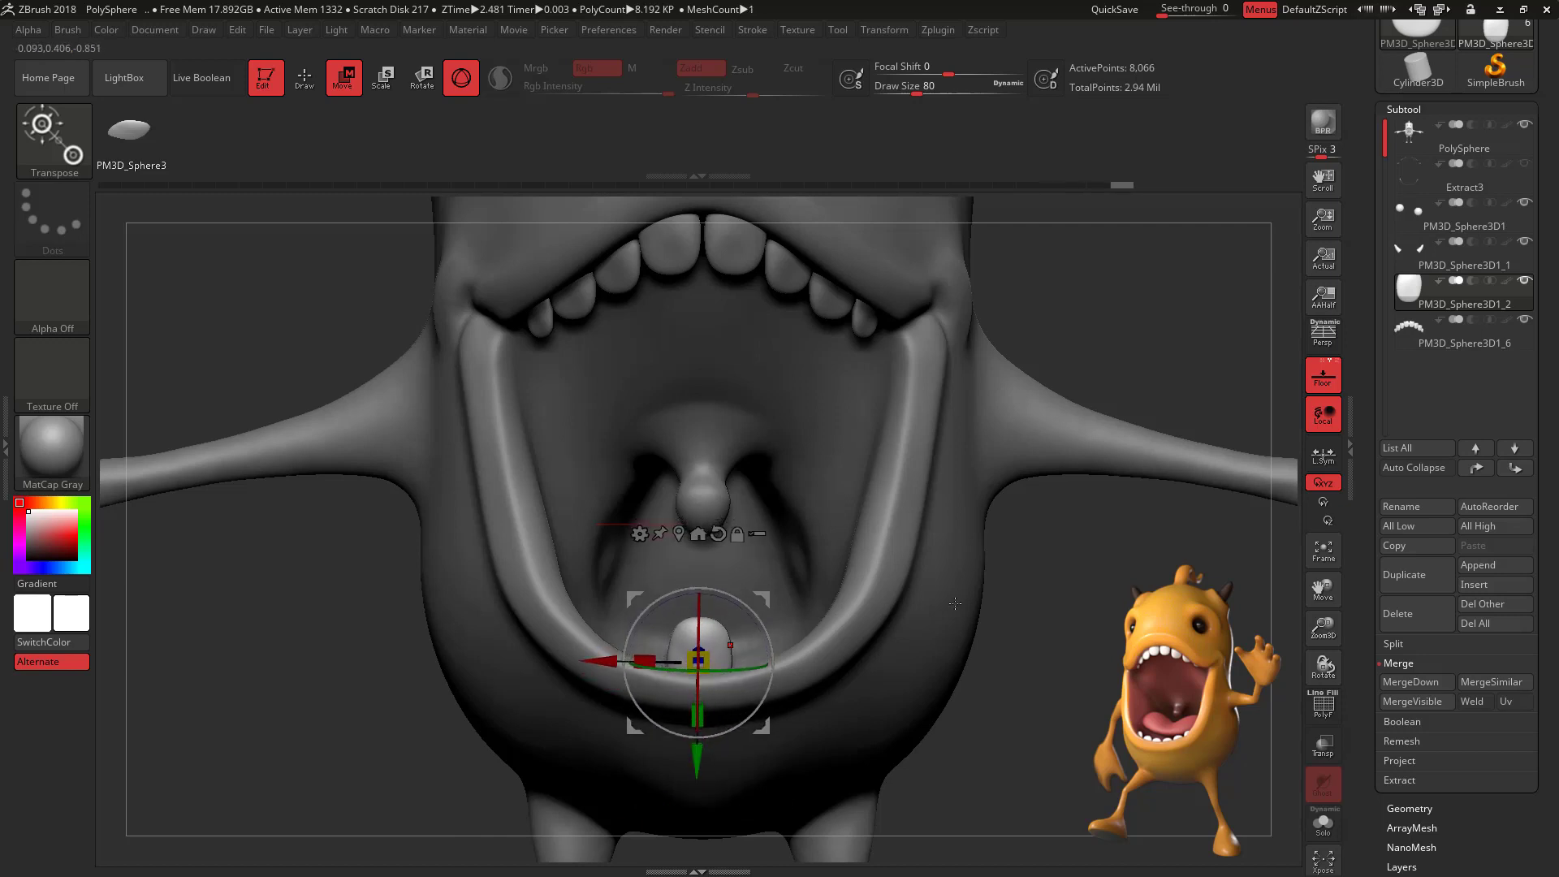
drag(1063, 603, 1030, 586)
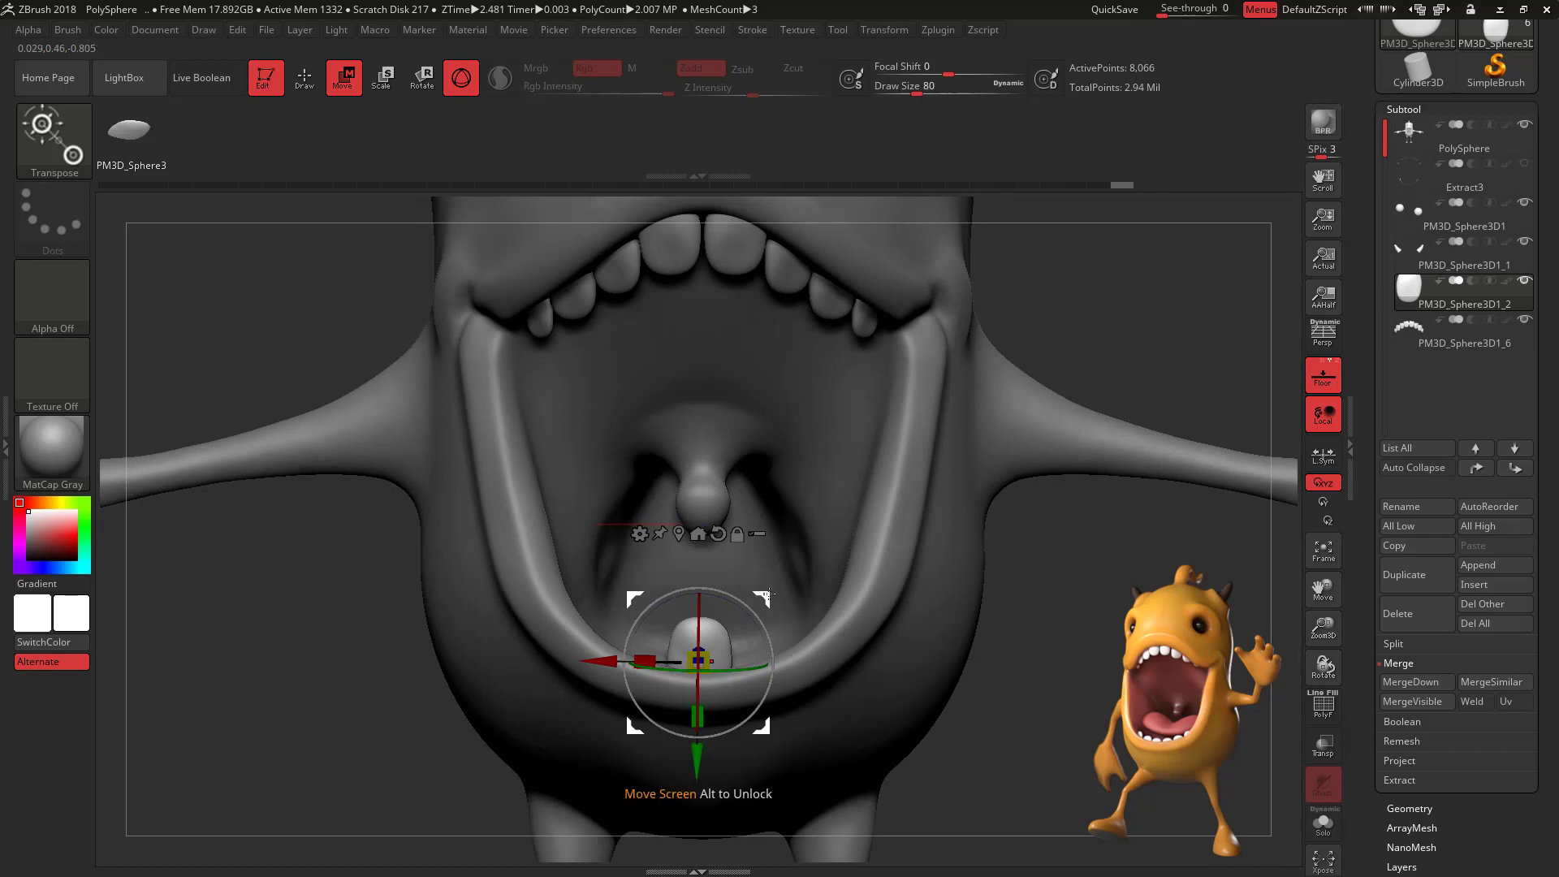
Step: Shift the lower tooth slightly off the jaw's center, sink it into the lip and scale it to about 0.85
drag(768, 595, 805, 602)
drag(1025, 599, 1039, 627)
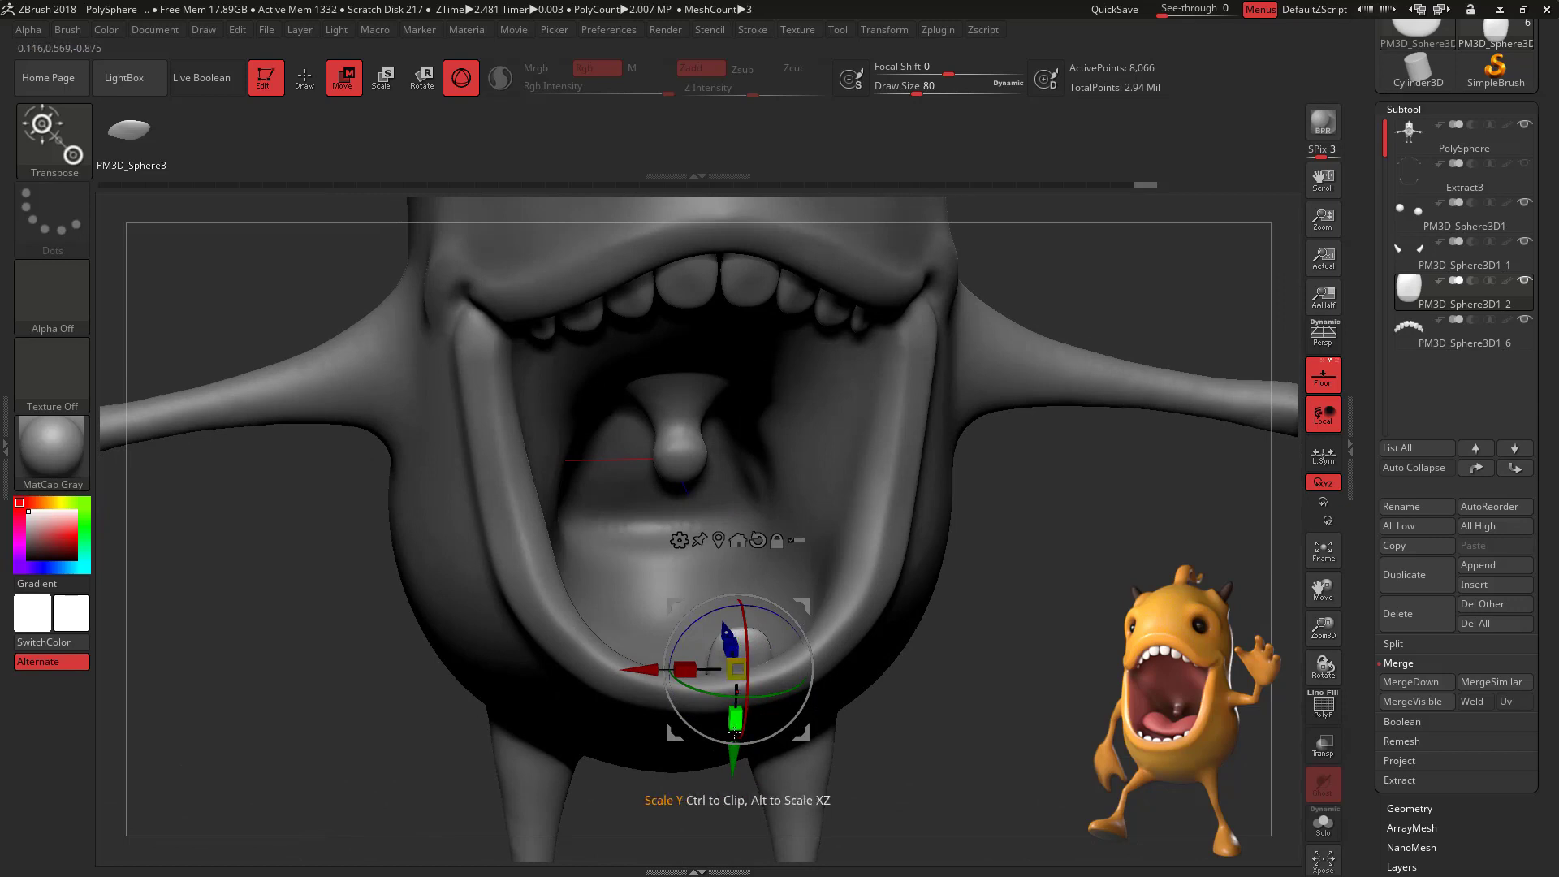
drag(734, 732, 730, 759)
drag(736, 681, 730, 686)
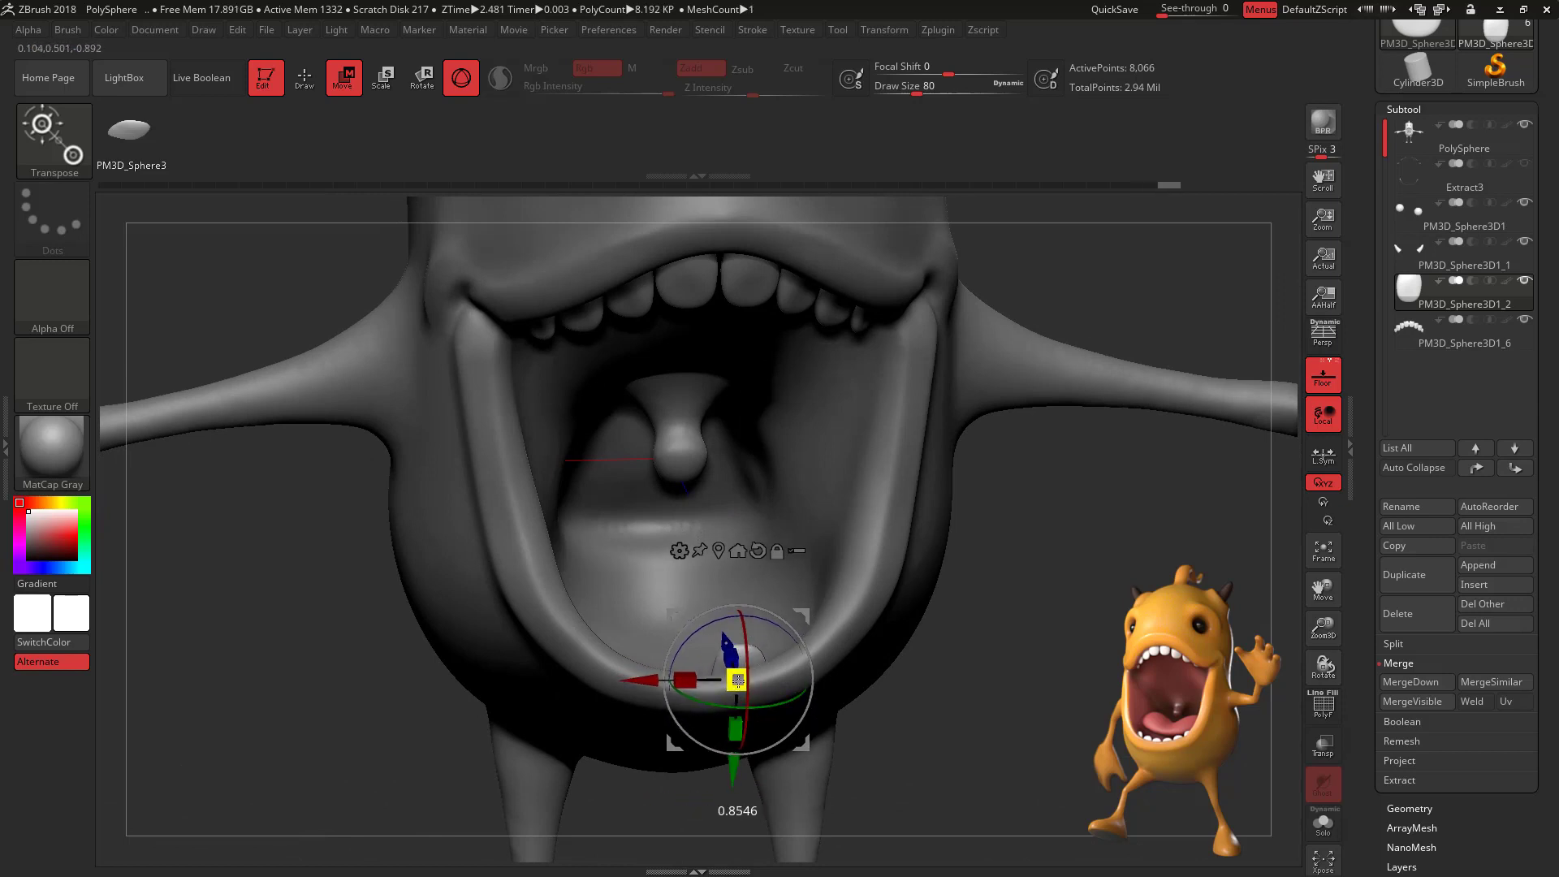
shift+drag(995, 634, 1054, 624)
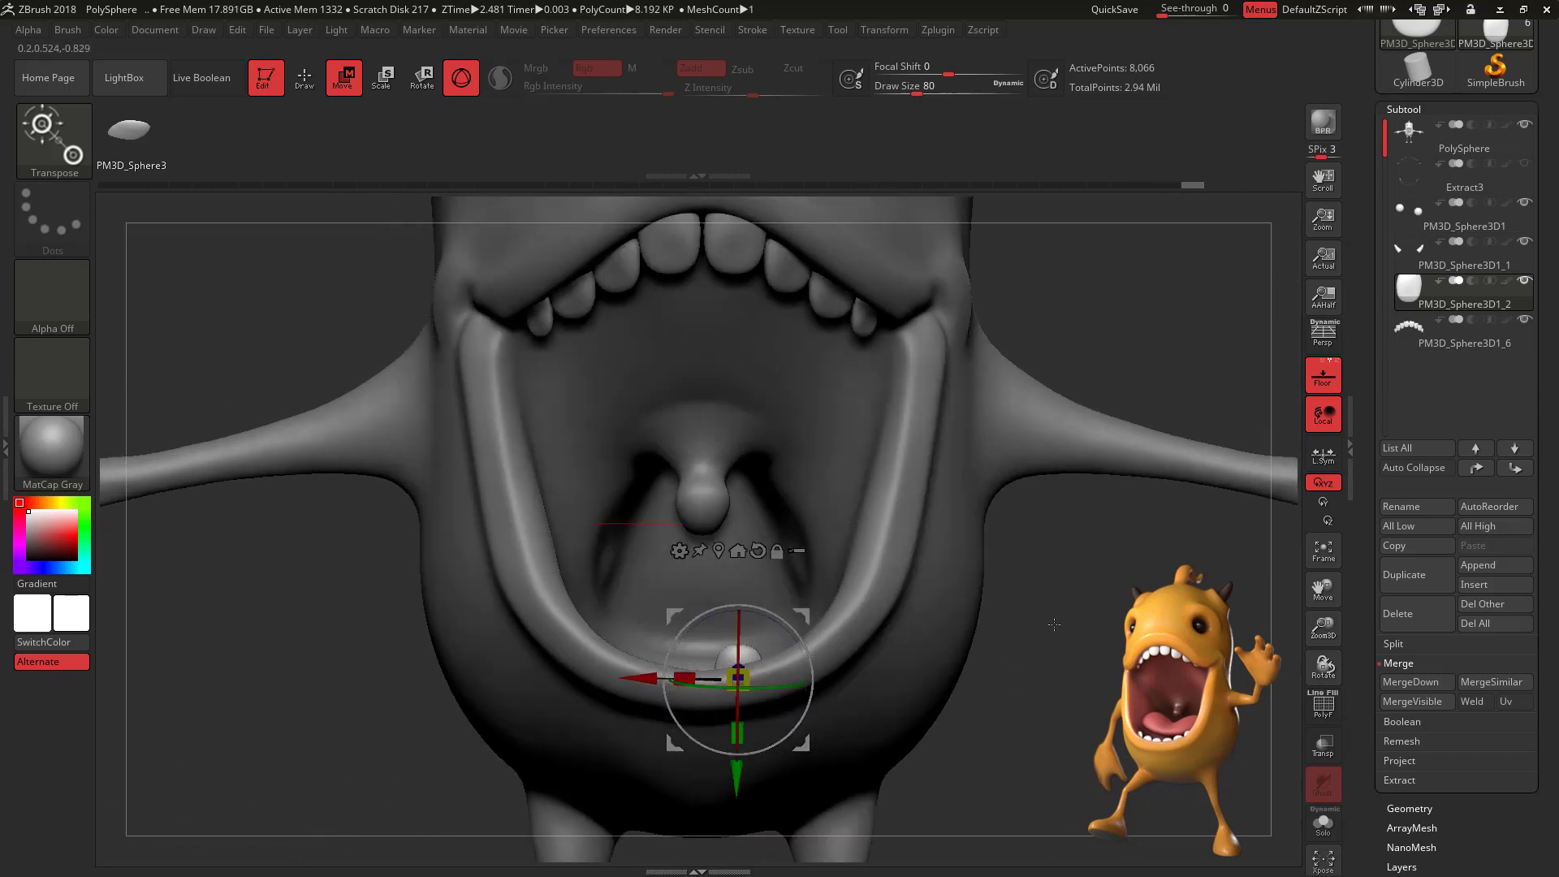
Step: Duplicate the first lower tooth and place the copy beside it along the lower lip as the second tooth
click(1424, 582)
drag(737, 678, 784, 664)
drag(854, 604, 854, 606)
right_drag(854, 606, 875, 696)
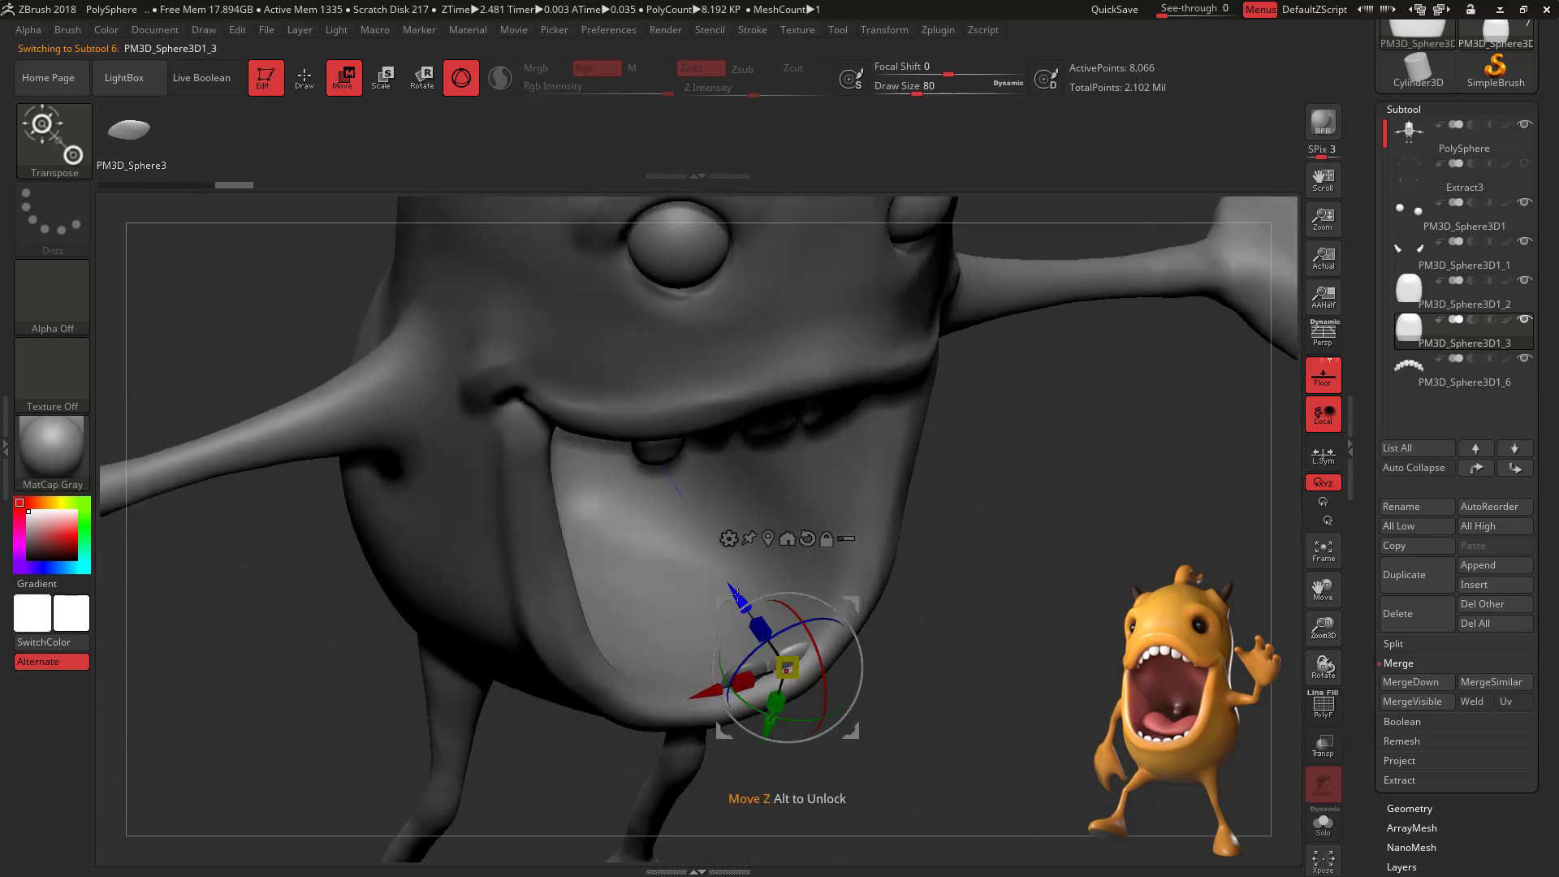
drag(1106, 602, 1046, 643)
Step: Duplicate the second lower tooth, move the copy further up the lip and rotate it to follow the jaw's curve
key(ctrl+shift+d)
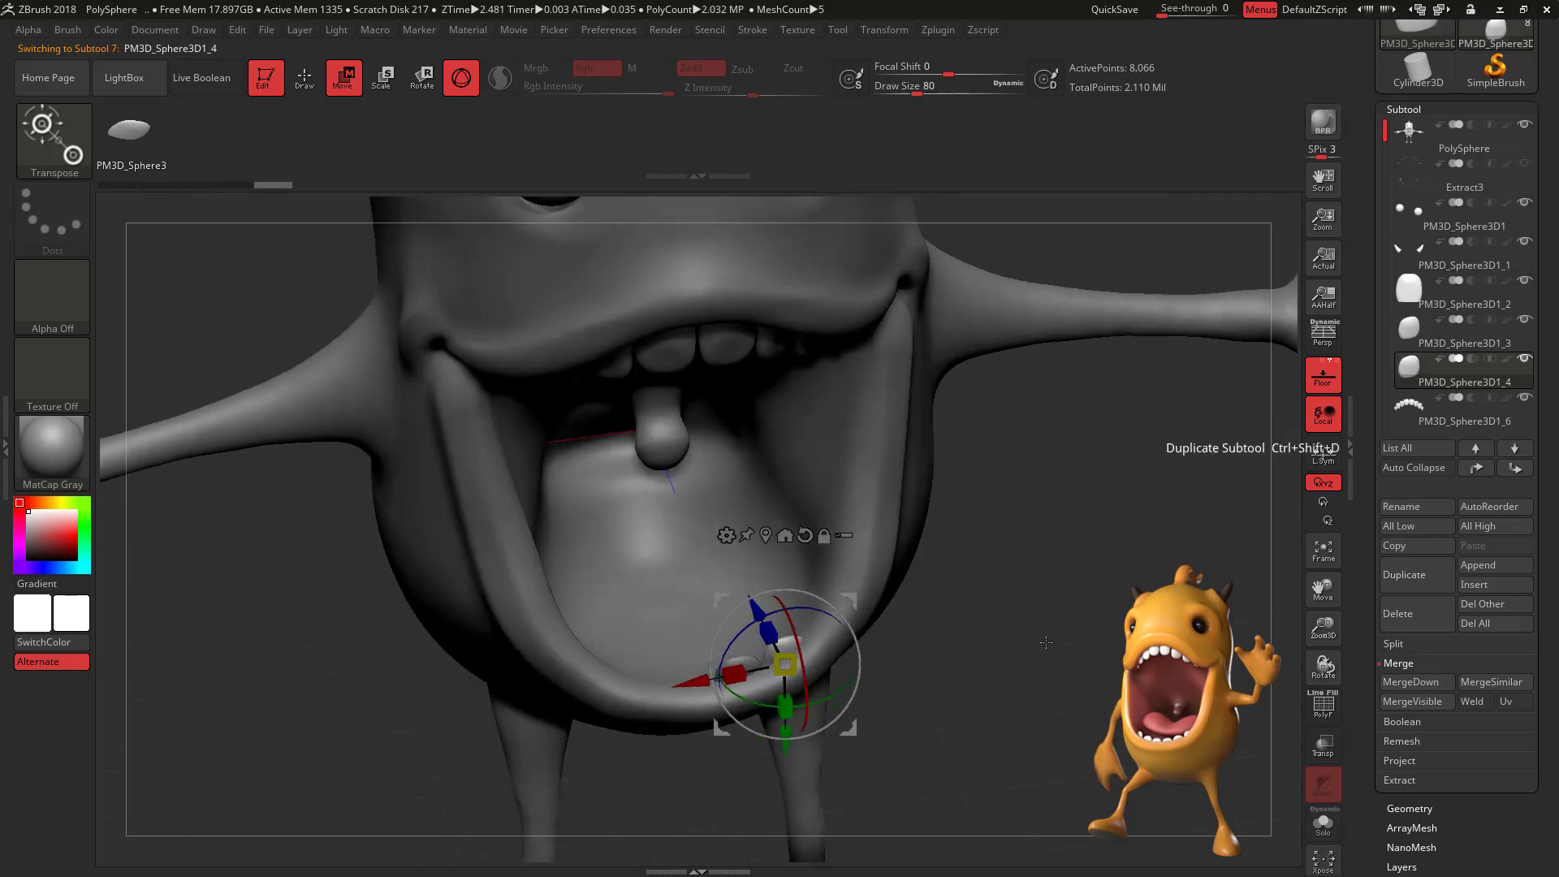
drag(855, 602, 889, 581)
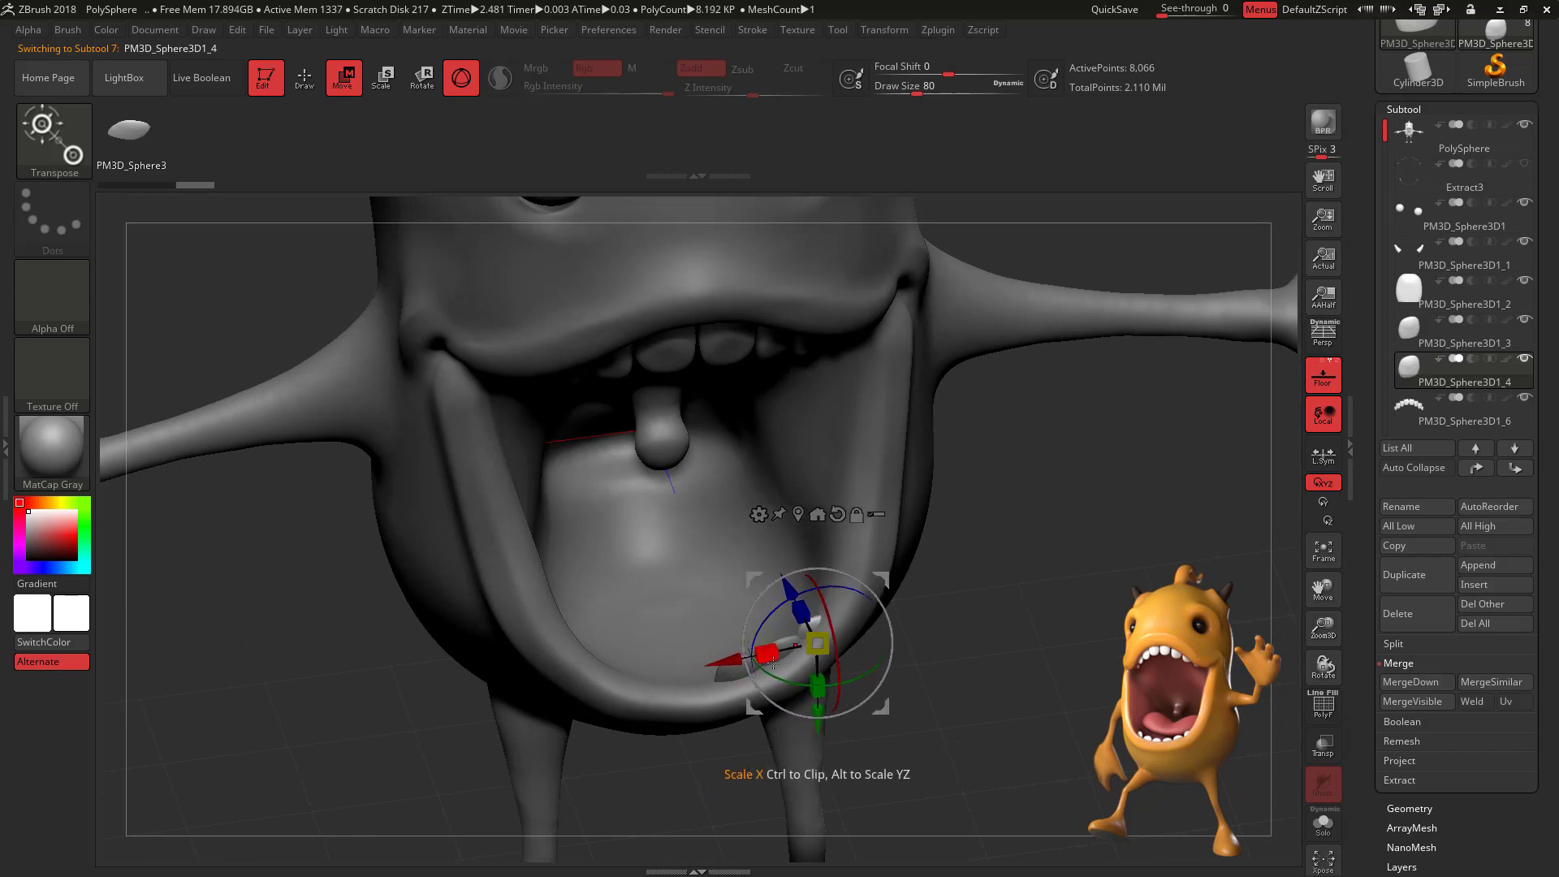
mouse_move(1002, 613)
mouse_down()
mouse_move(1062, 586)
mouse_move(996, 605)
mouse_up()
drag(881, 575, 896, 556)
drag(1081, 522, 938, 561)
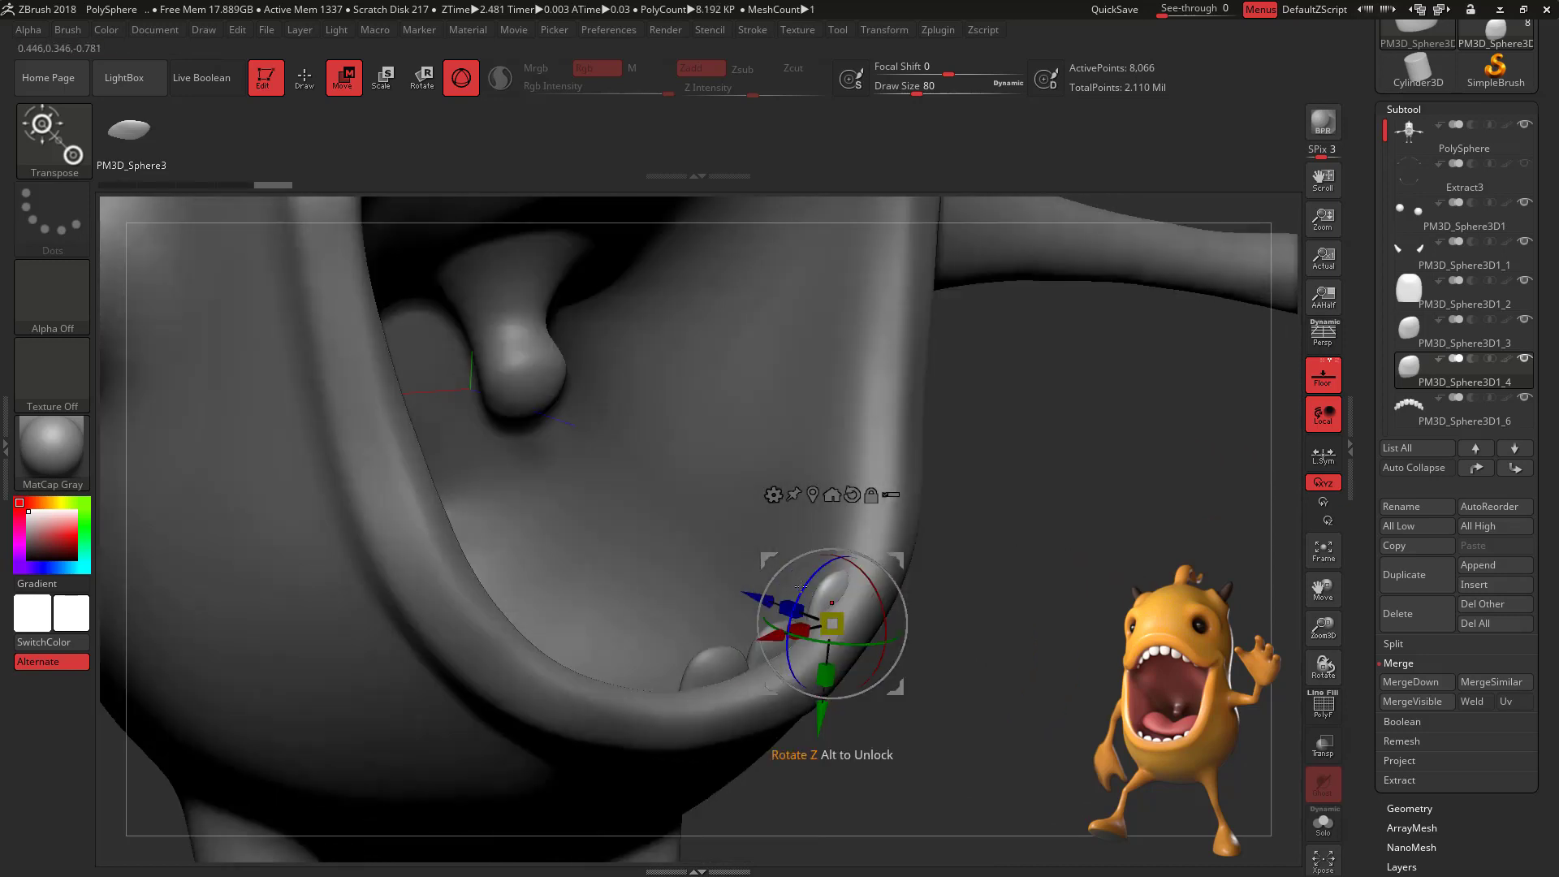
drag(788, 639, 789, 640)
drag(995, 552, 1137, 536)
Step: Select the second lower tooth, PM3D_Sphere3D1_3, rotate it about 16.6 degrees and nudge it along Y to fit the row
alt+click(781, 635)
drag(800, 613, 779, 604)
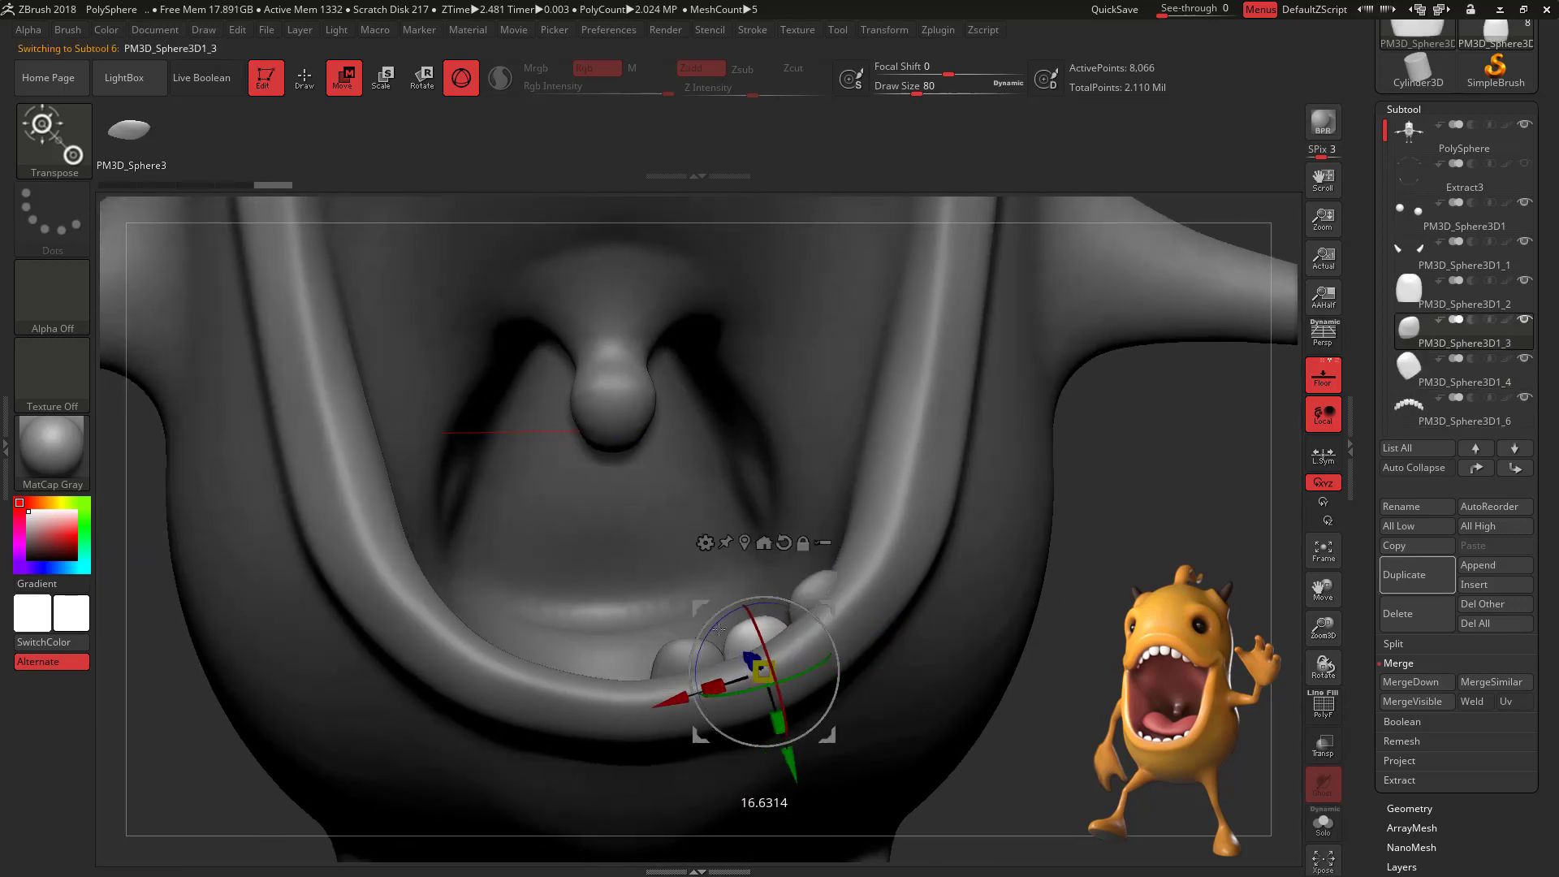
drag(790, 760, 787, 750)
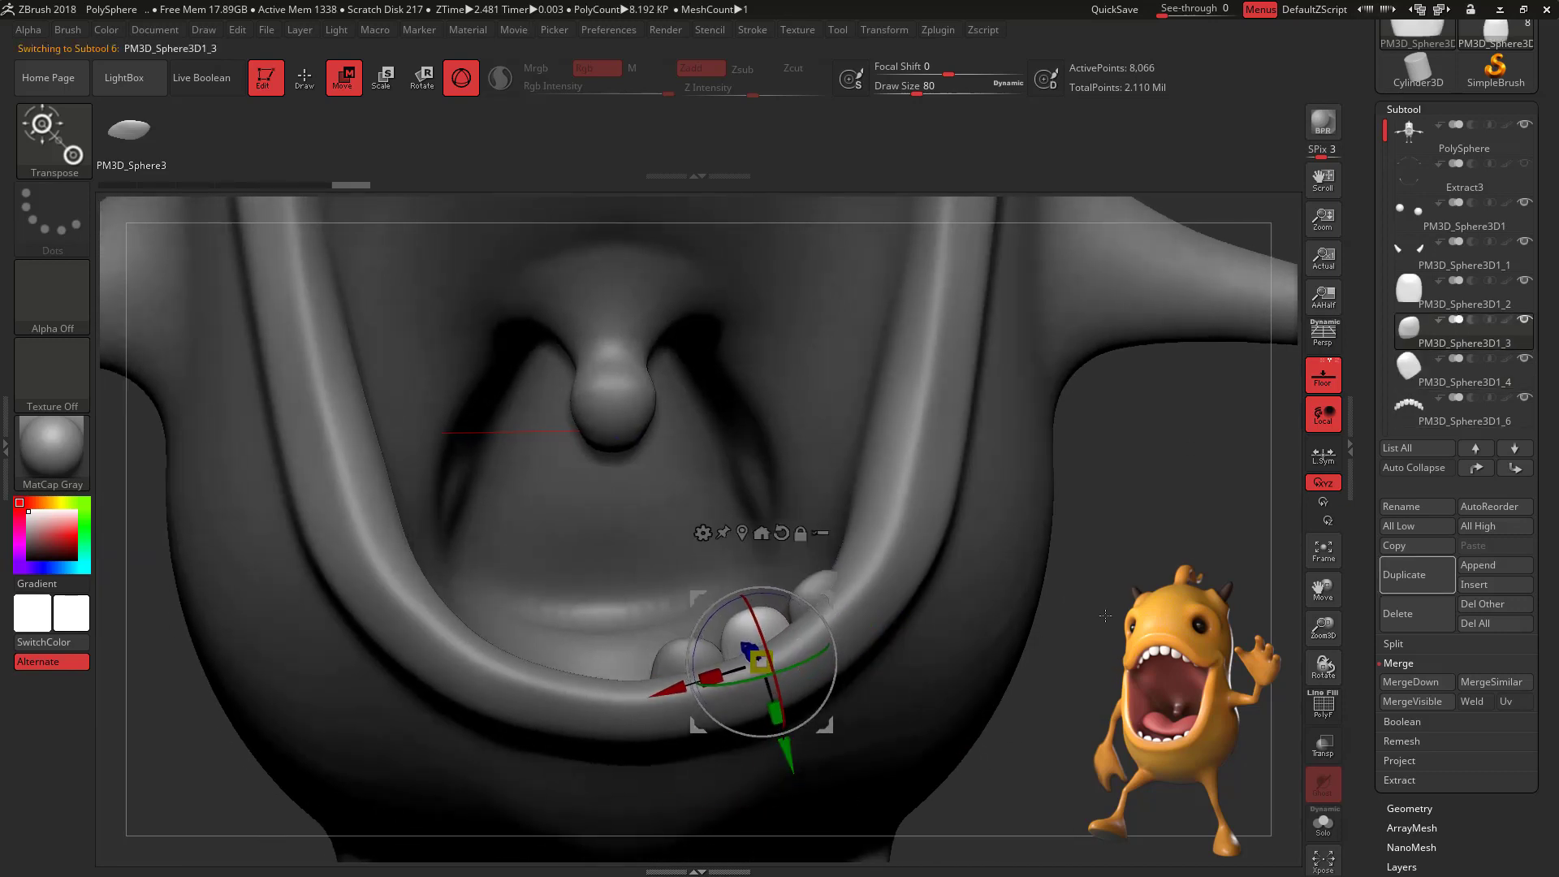
shift+drag(1106, 616, 1178, 621)
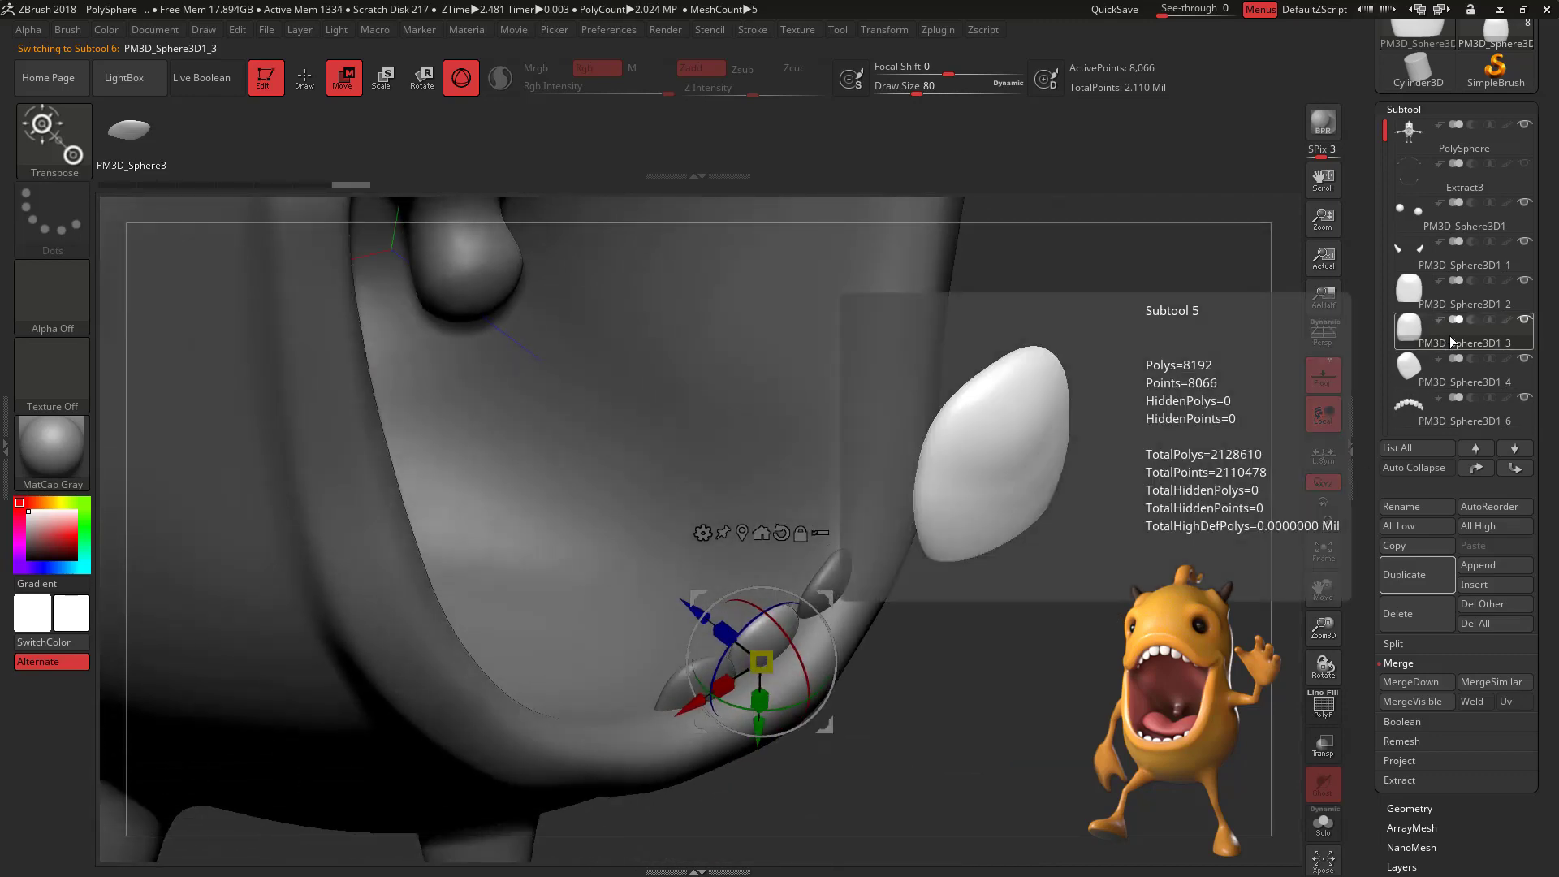
click(1454, 297)
click(1445, 359)
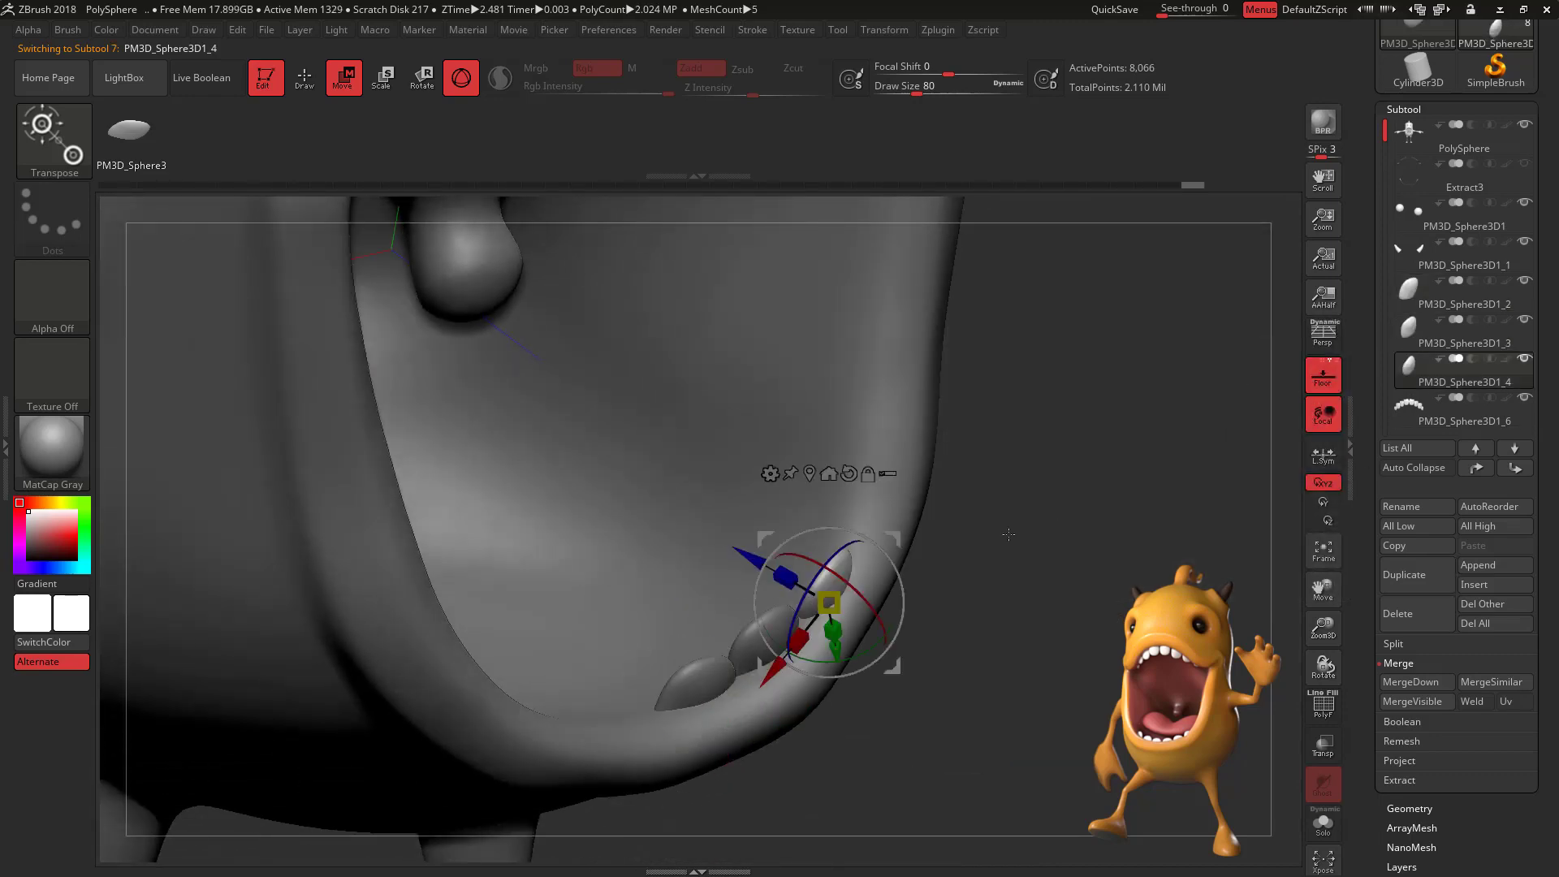
drag(959, 521, 1119, 659)
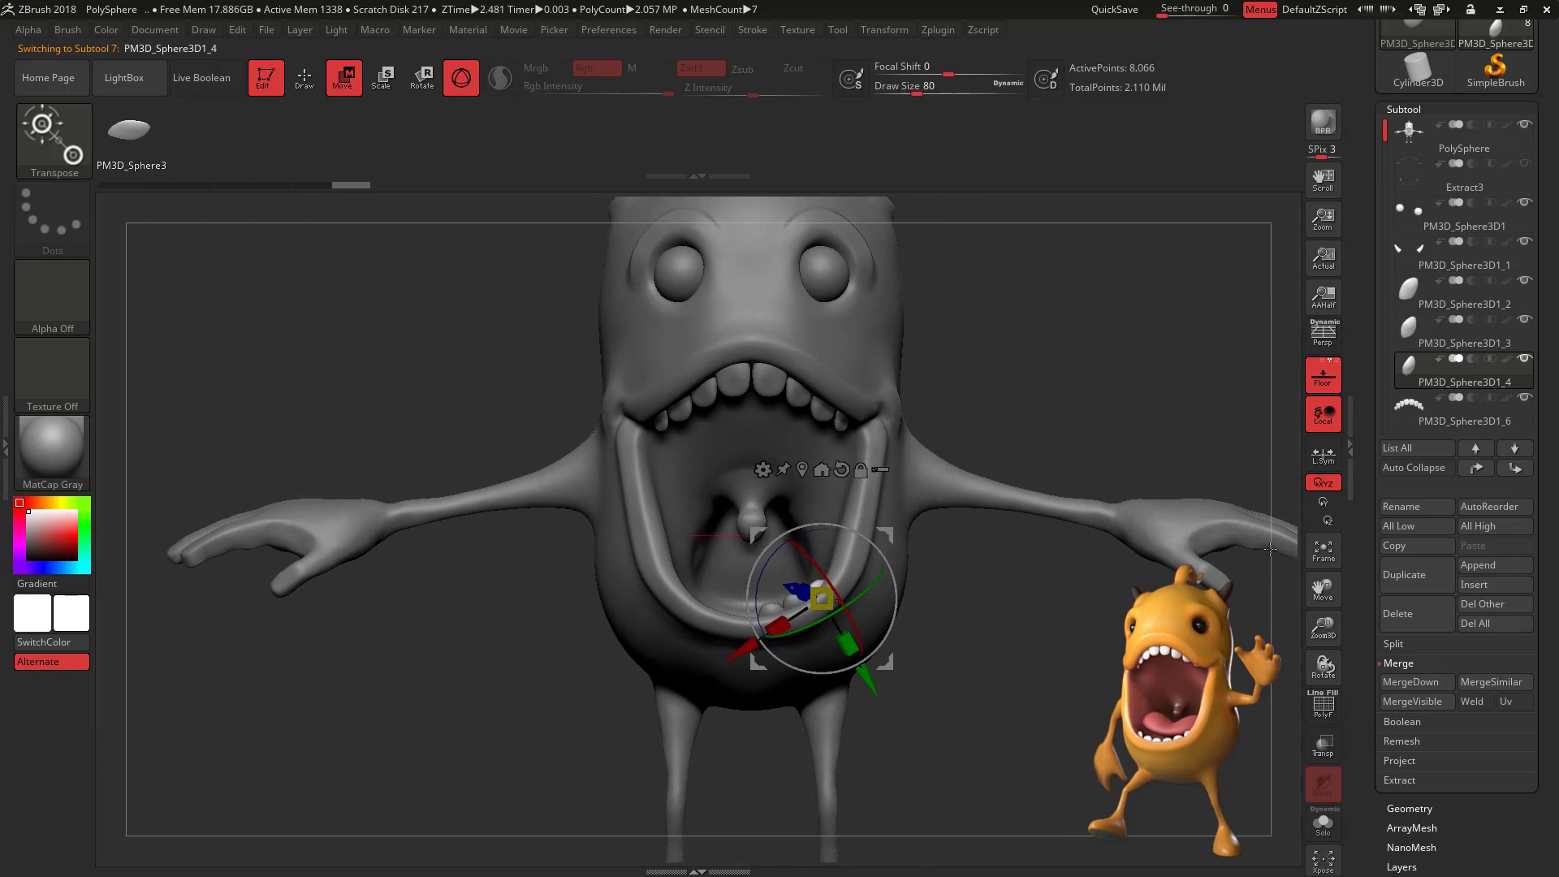
Step: Merge the three lower teeth into one subtool by merging PM3D_Sphere3D1_2 down twice
click(1499, 307)
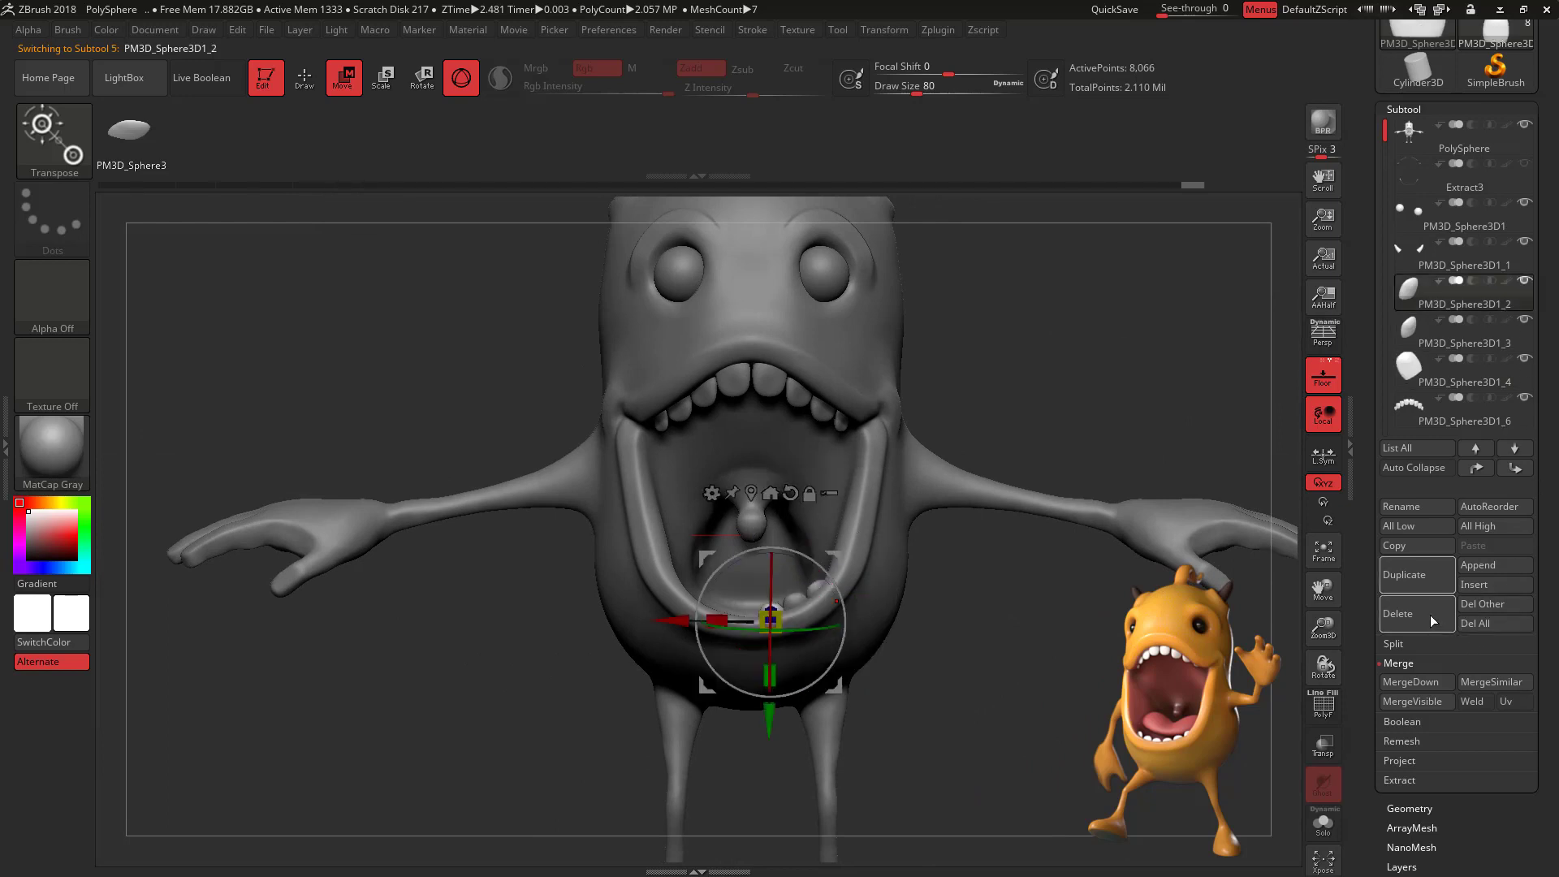
click(1413, 682)
click(1267, 719)
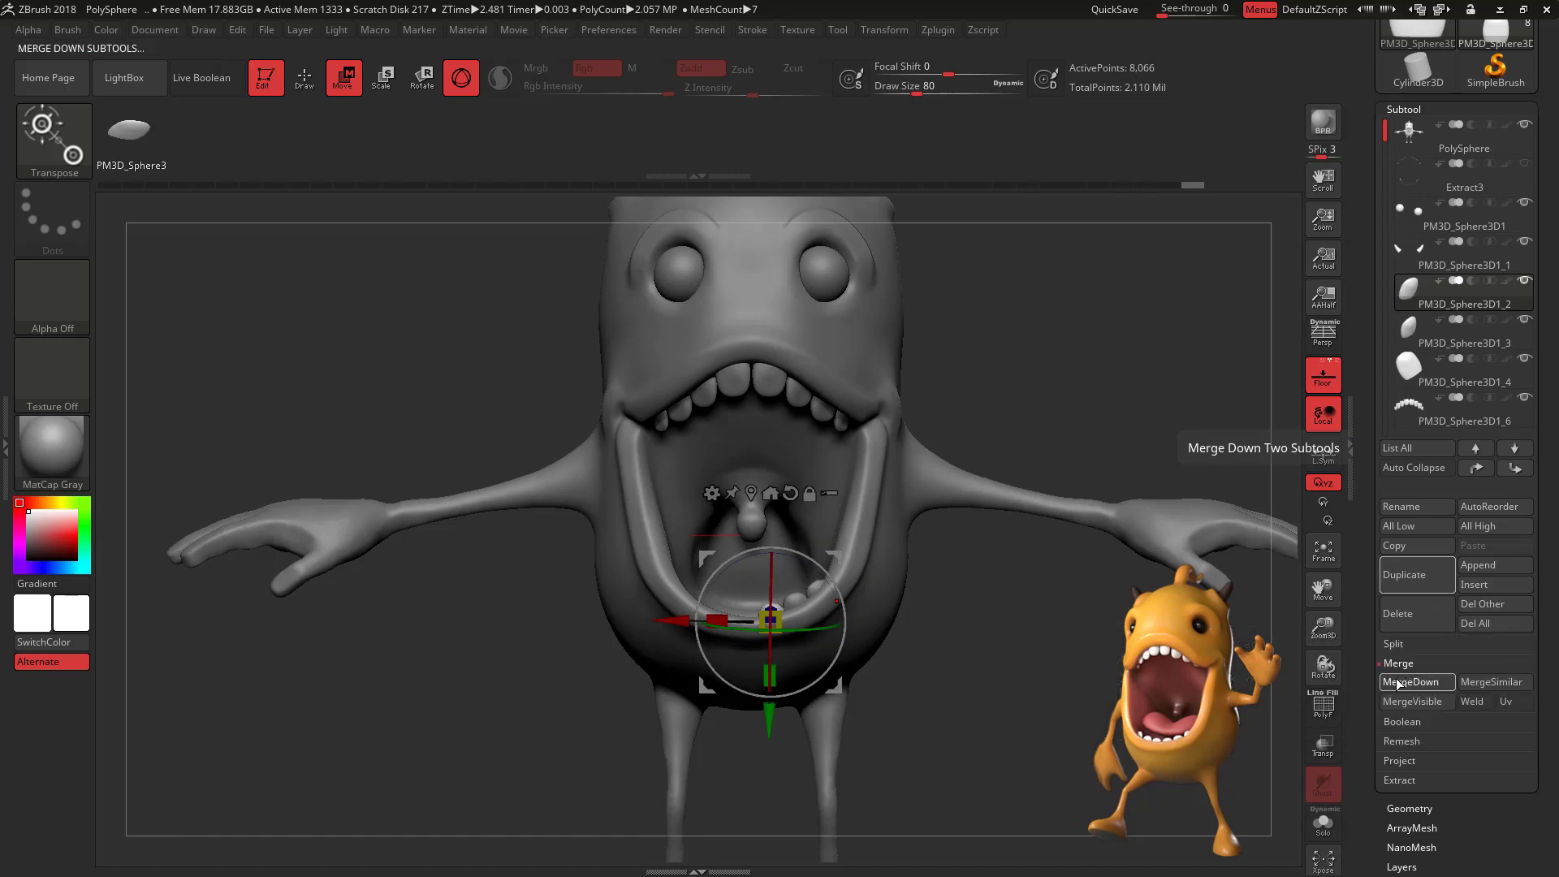
click(1413, 683)
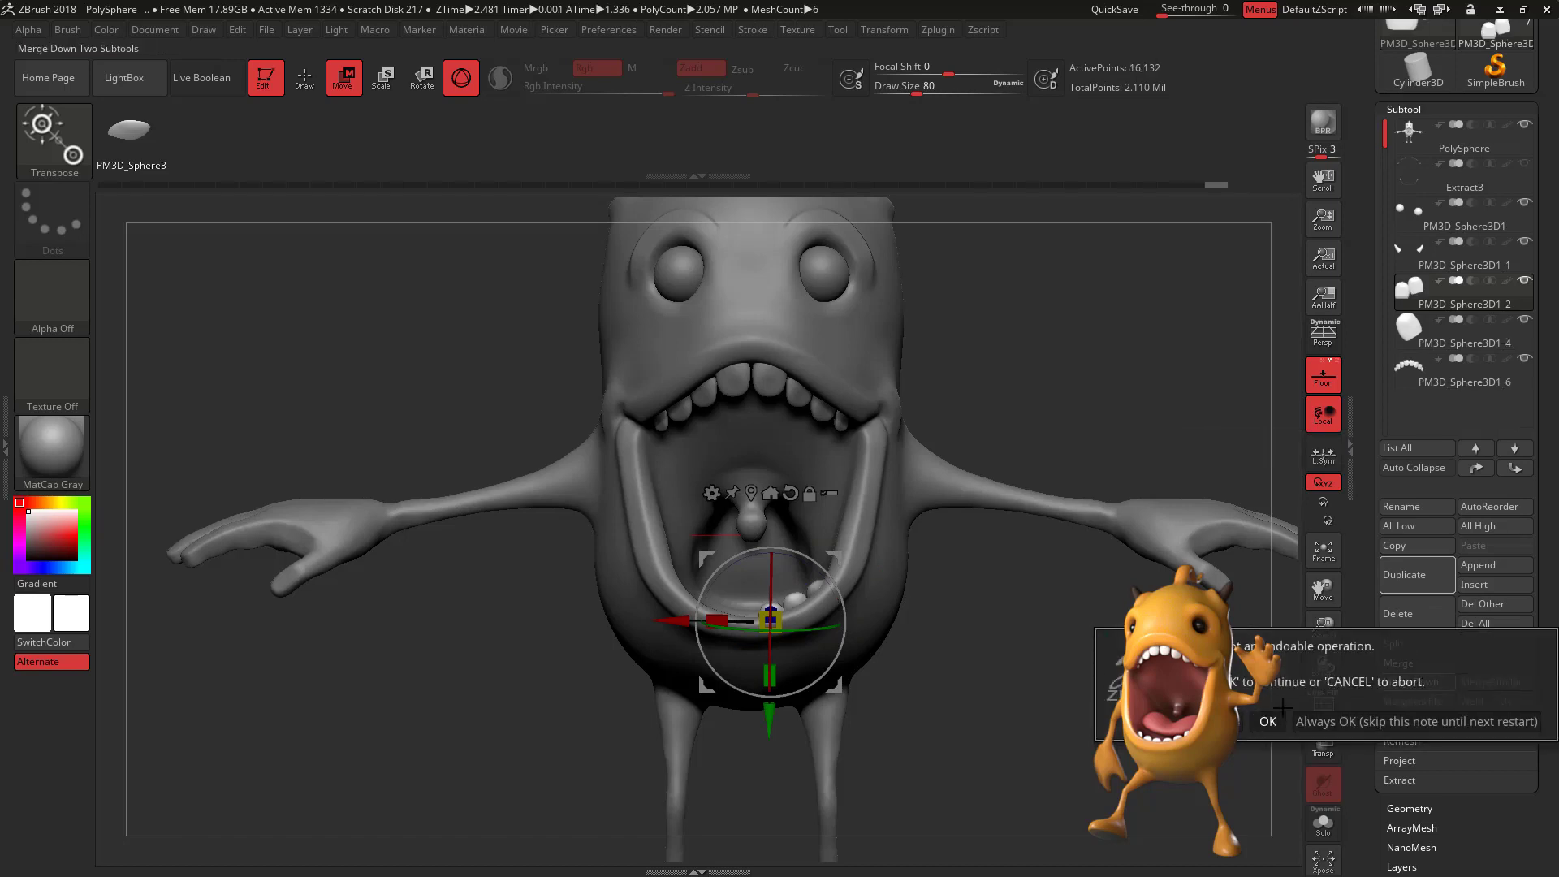
click(1271, 721)
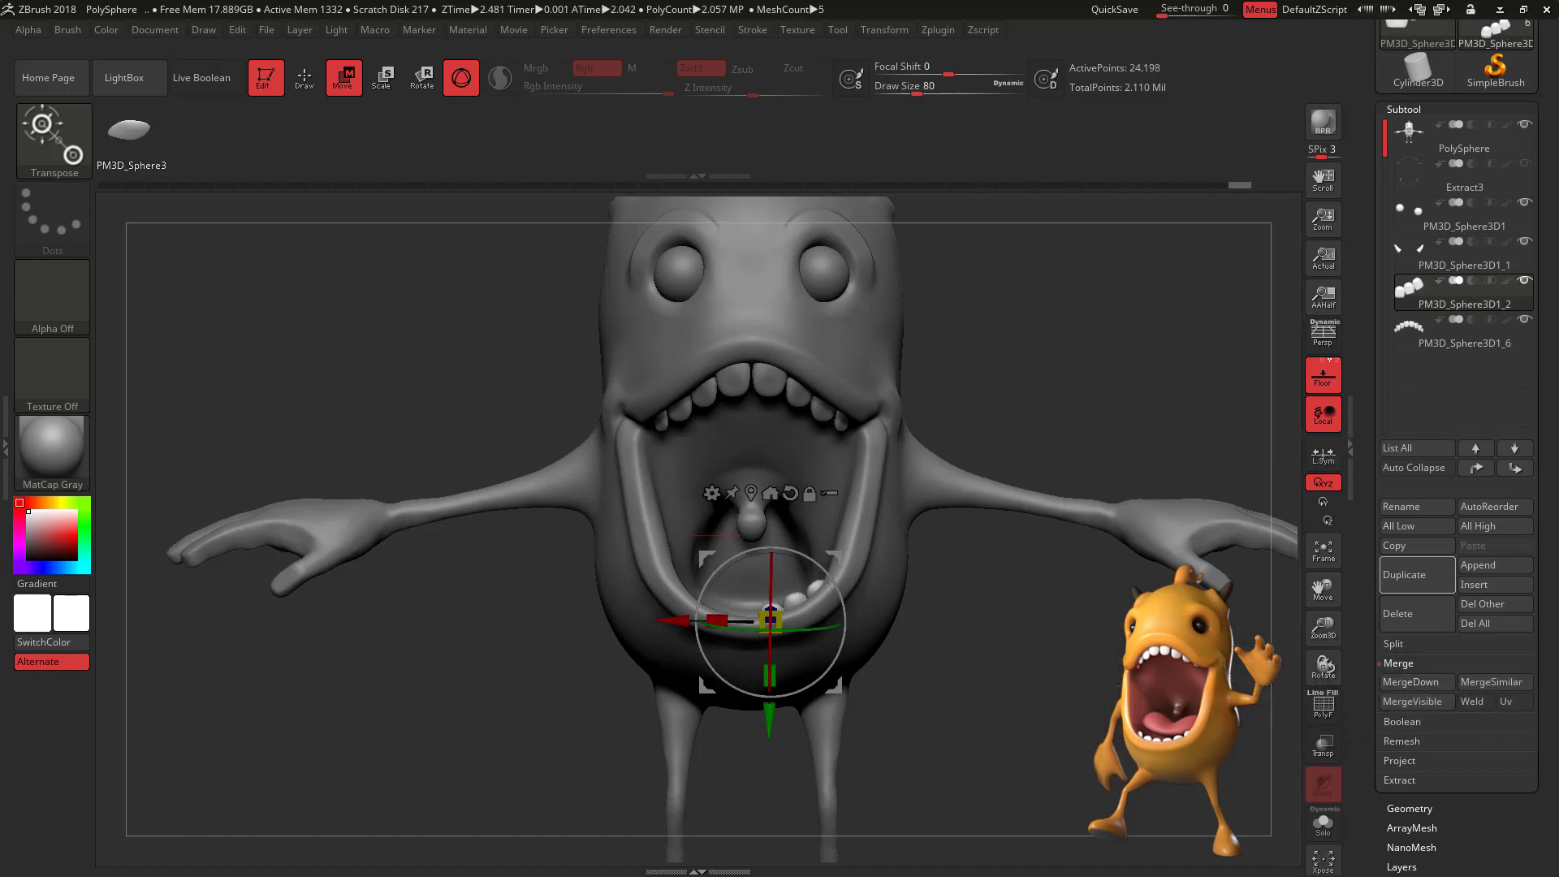
Step: Mirror the merged lower teeth to the other half of the jaw with SubTool Master, keeping both halves in one subtool
click(948, 33)
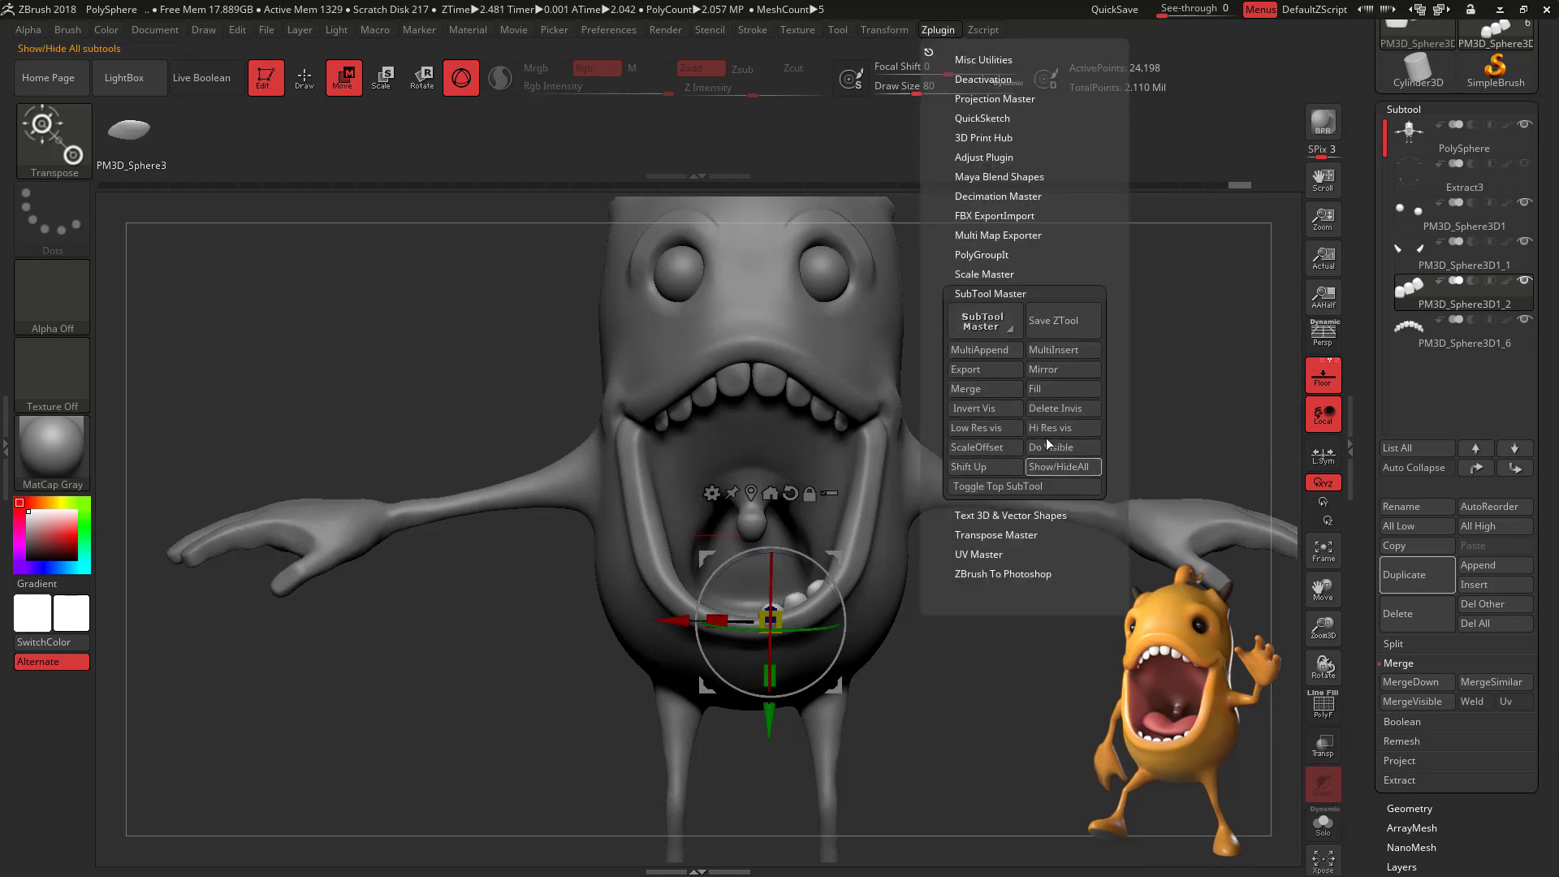
click(1048, 370)
click(692, 415)
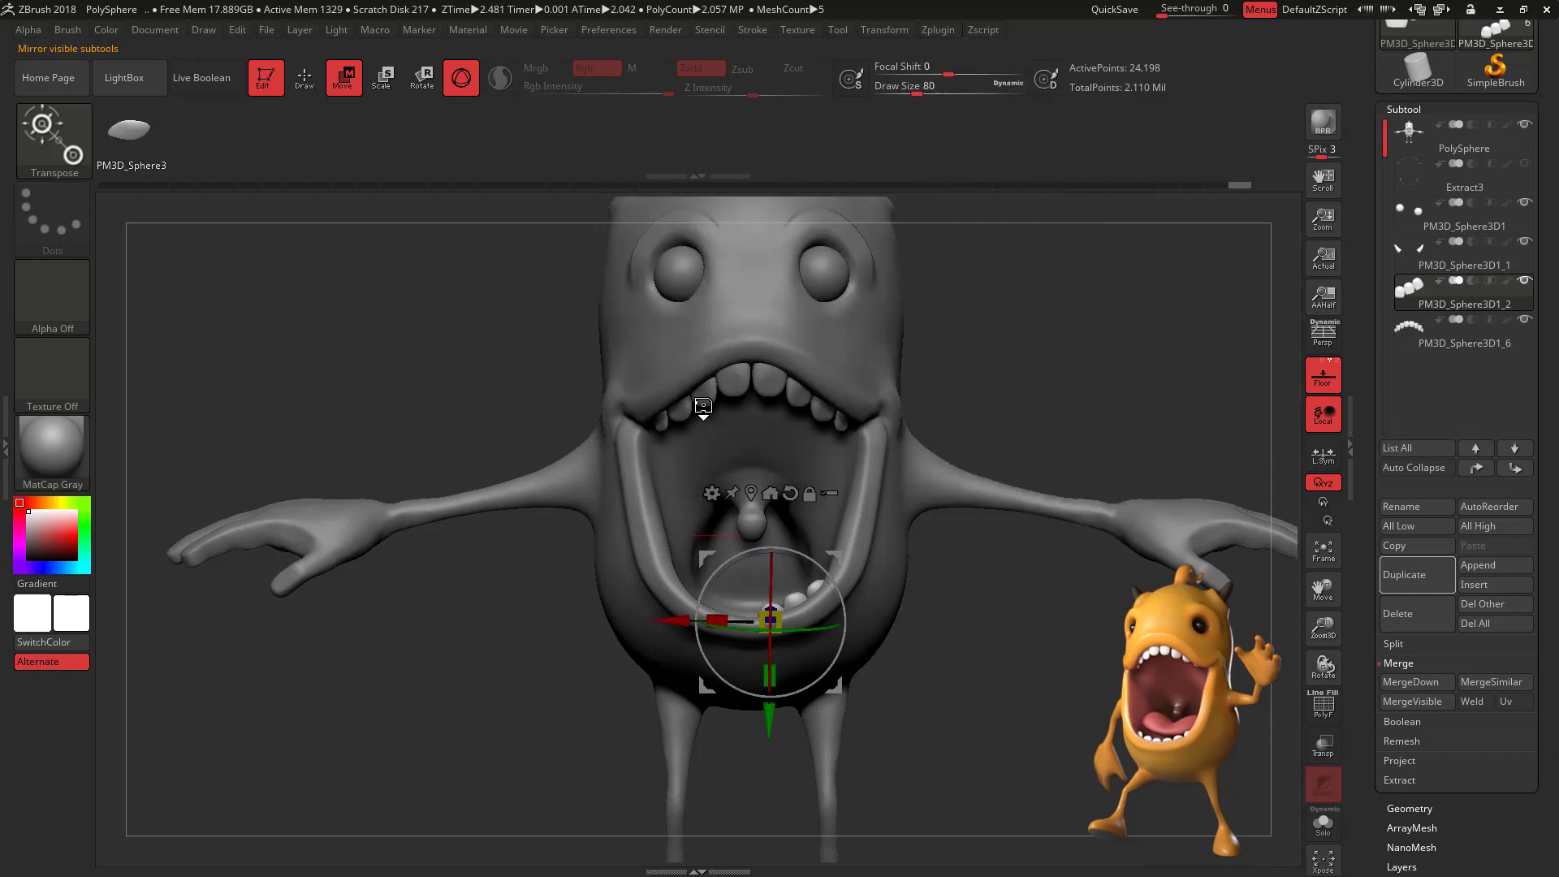
Step: Shift the full lower tooth row slightly sideways to centre it on the lower lip, and return to Draw mode
ctrl+right_drag(945, 684, 934, 756)
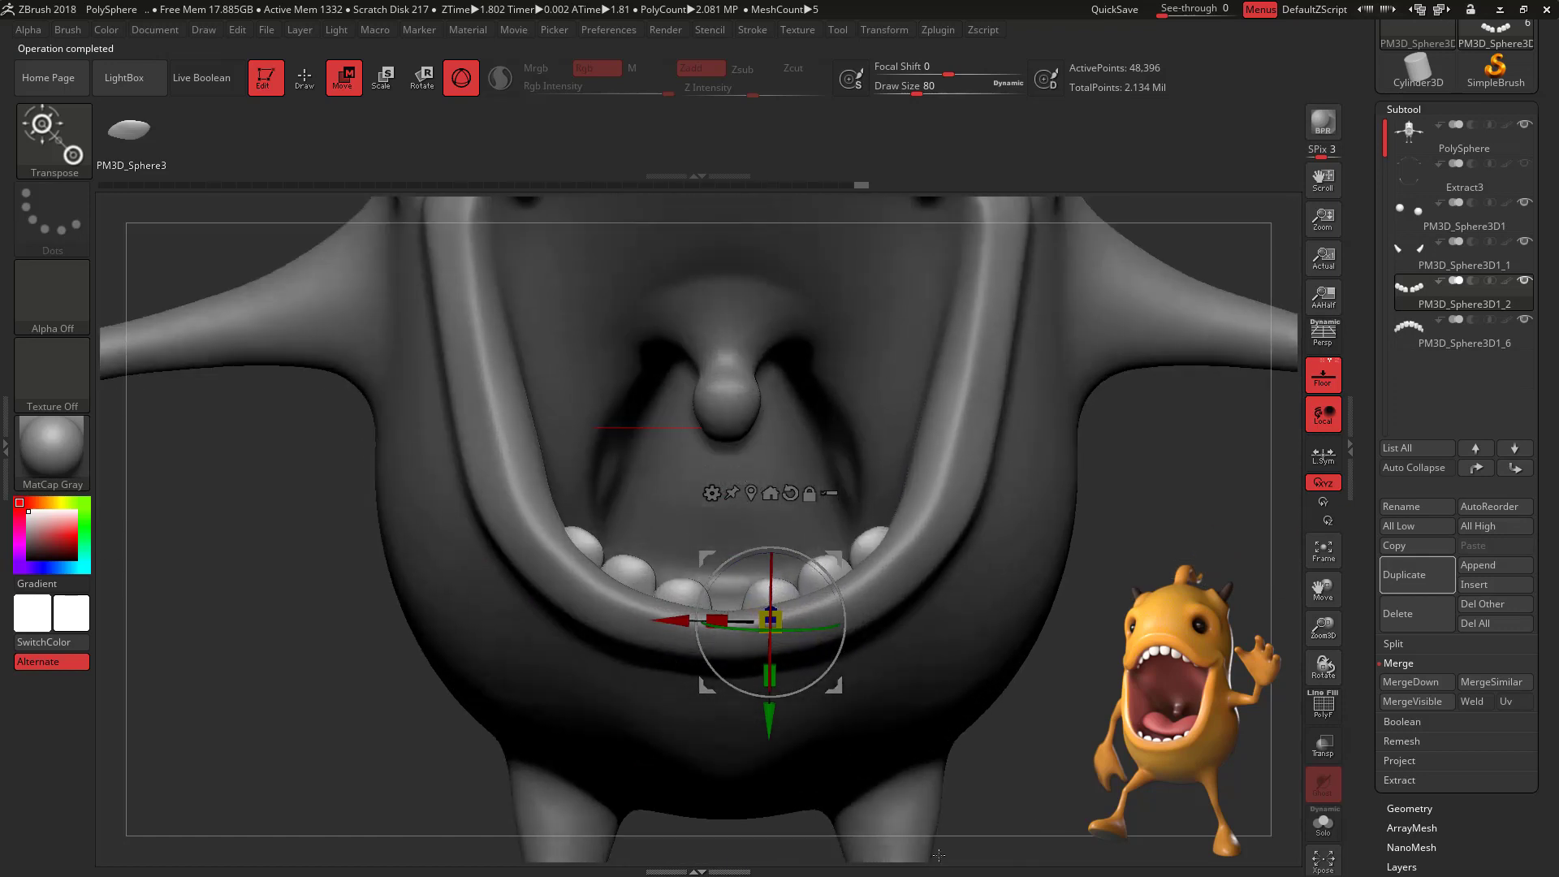
drag(679, 618, 655, 621)
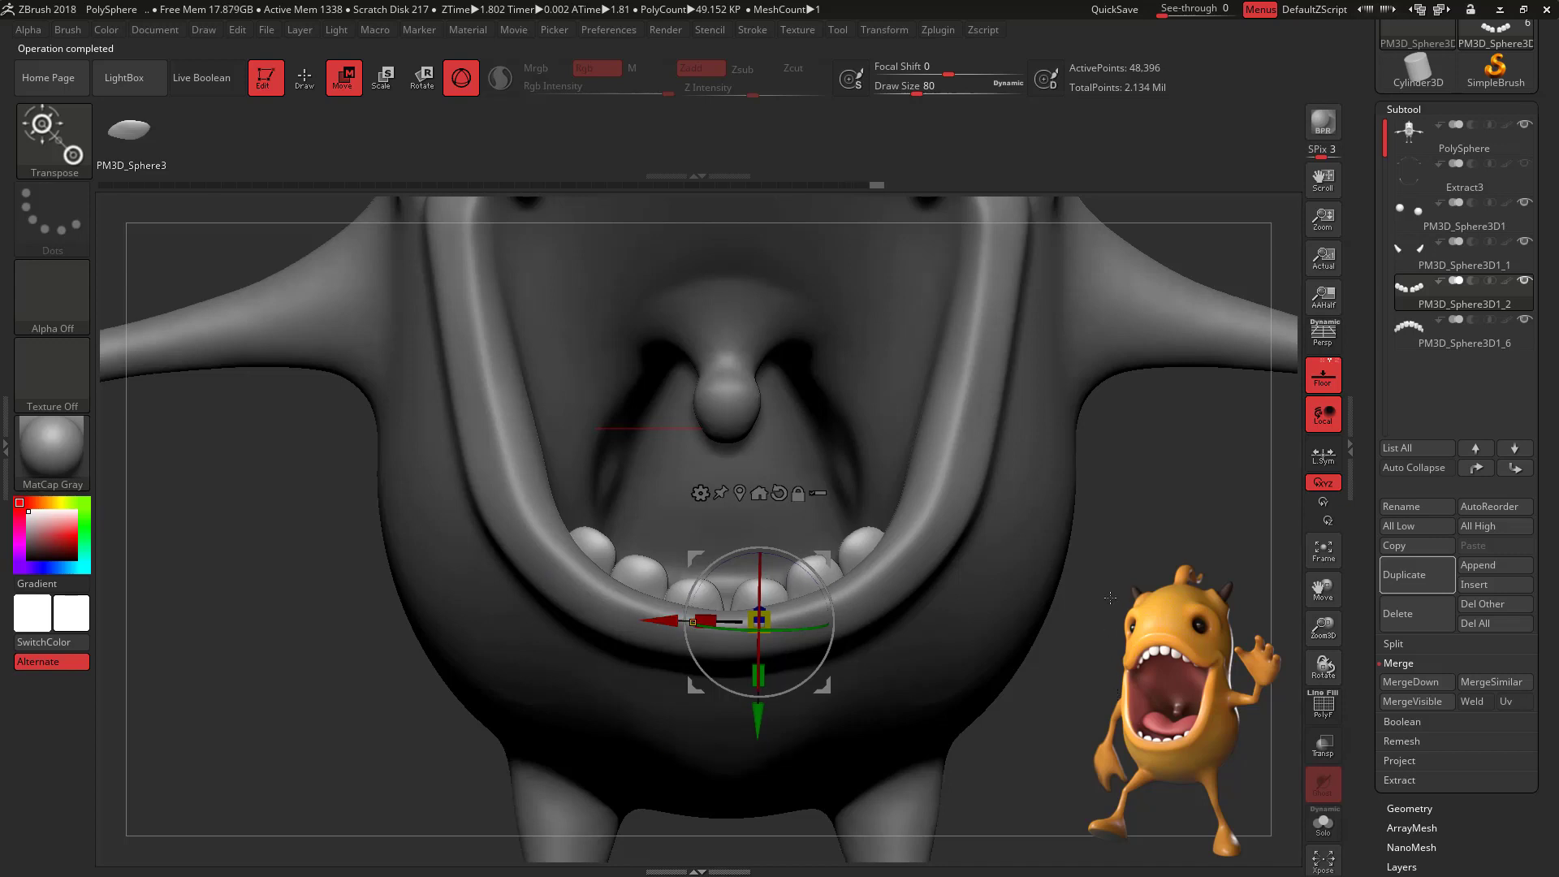
mouse_move(1110, 598)
ctrl+right_down()
mouse_move(1094, 665)
mouse_move(1059, 624)
ctrl+right_up()
key(q)
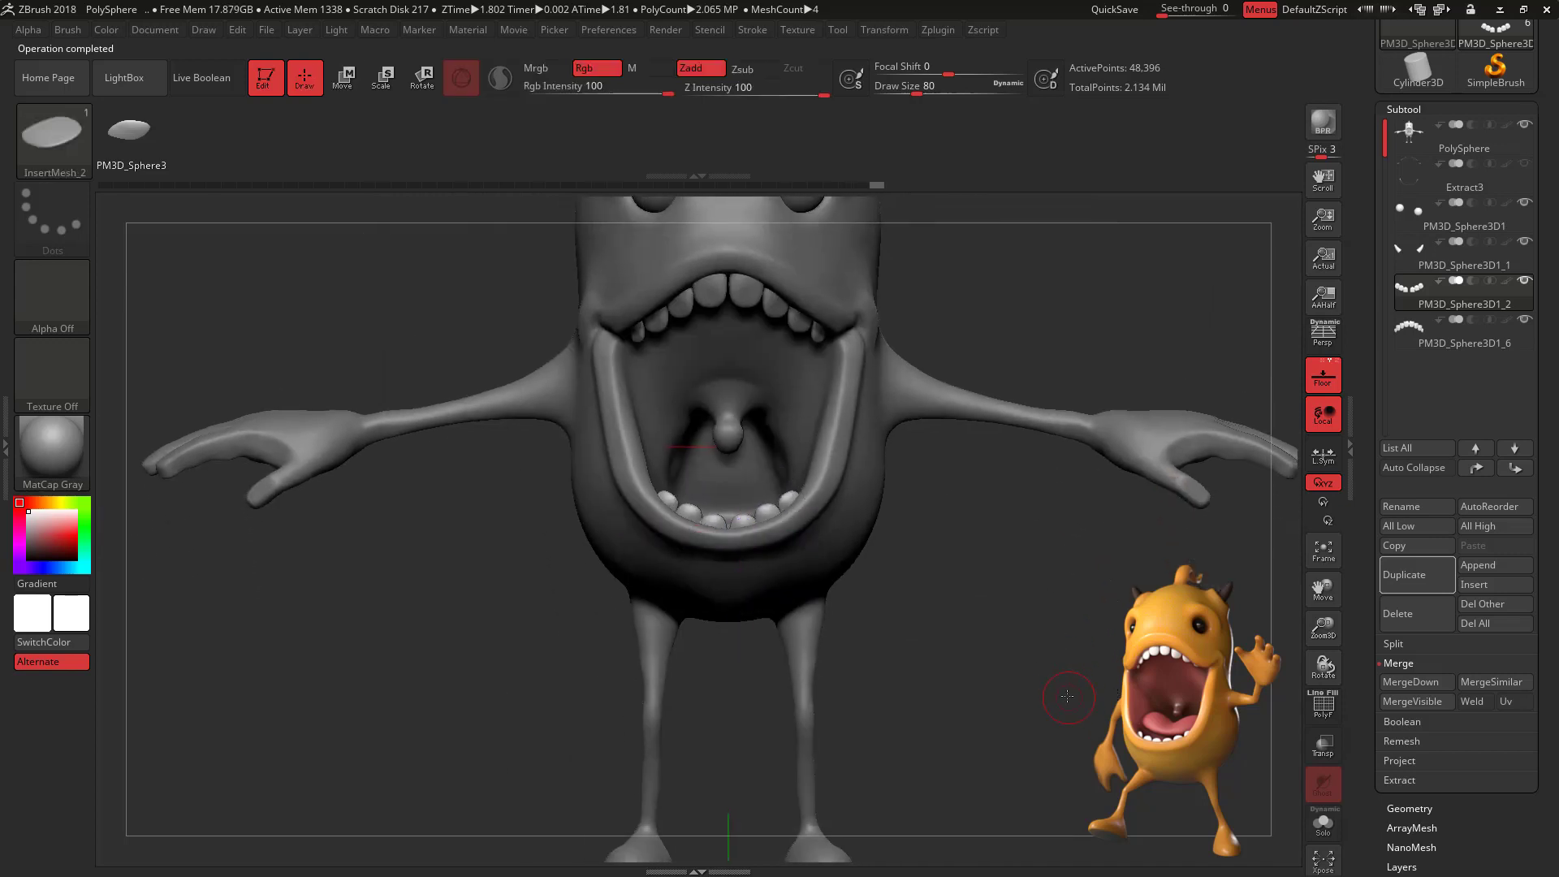
ctrl+right_drag(1067, 696, 1019, 703)
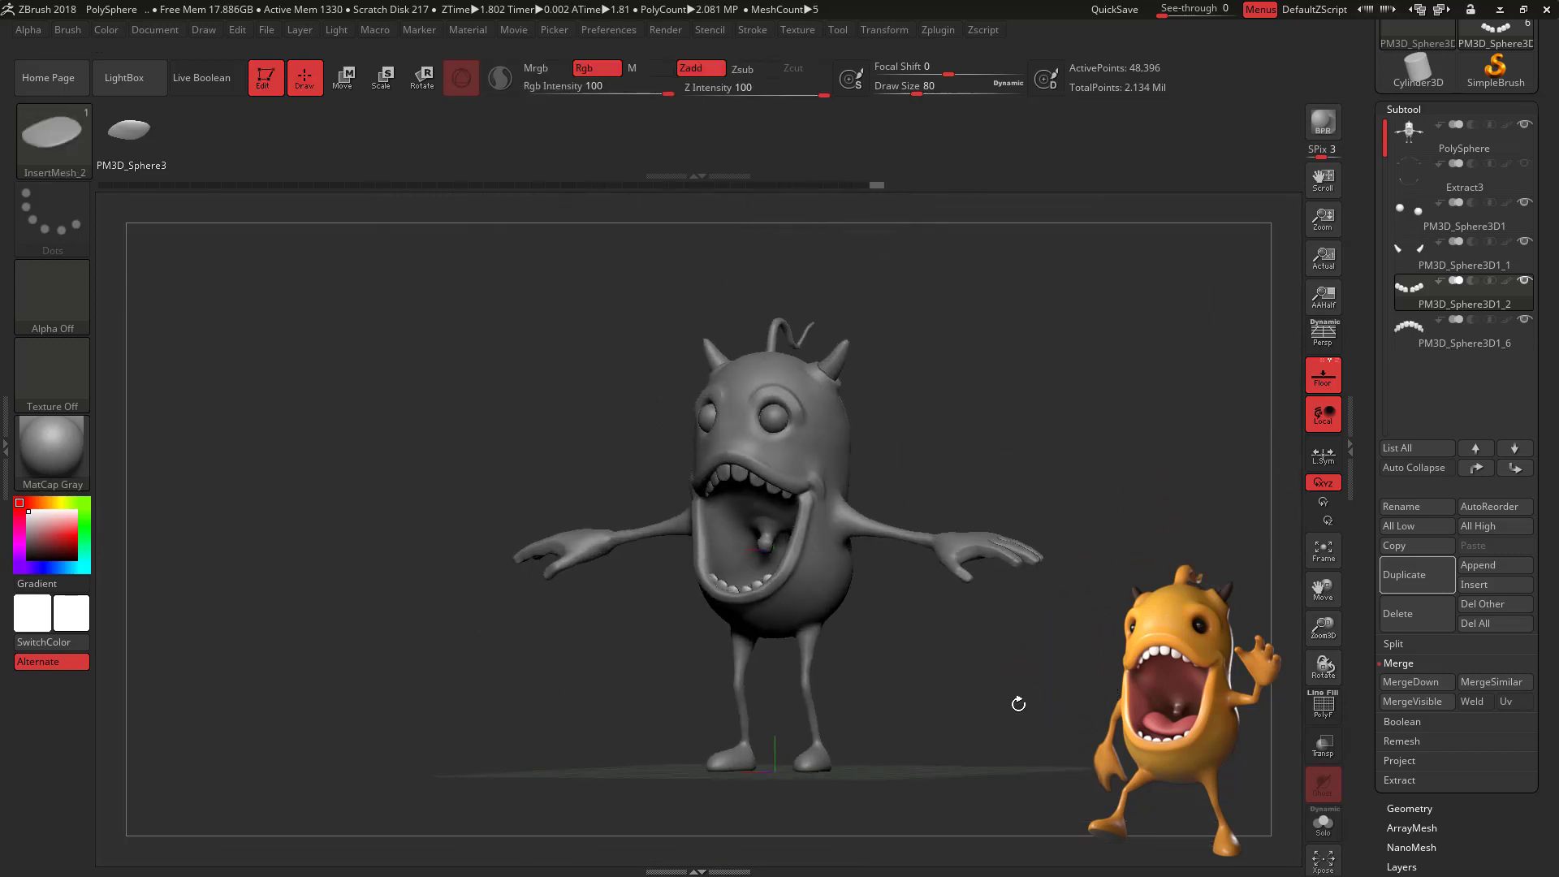
drag(1018, 703, 992, 725)
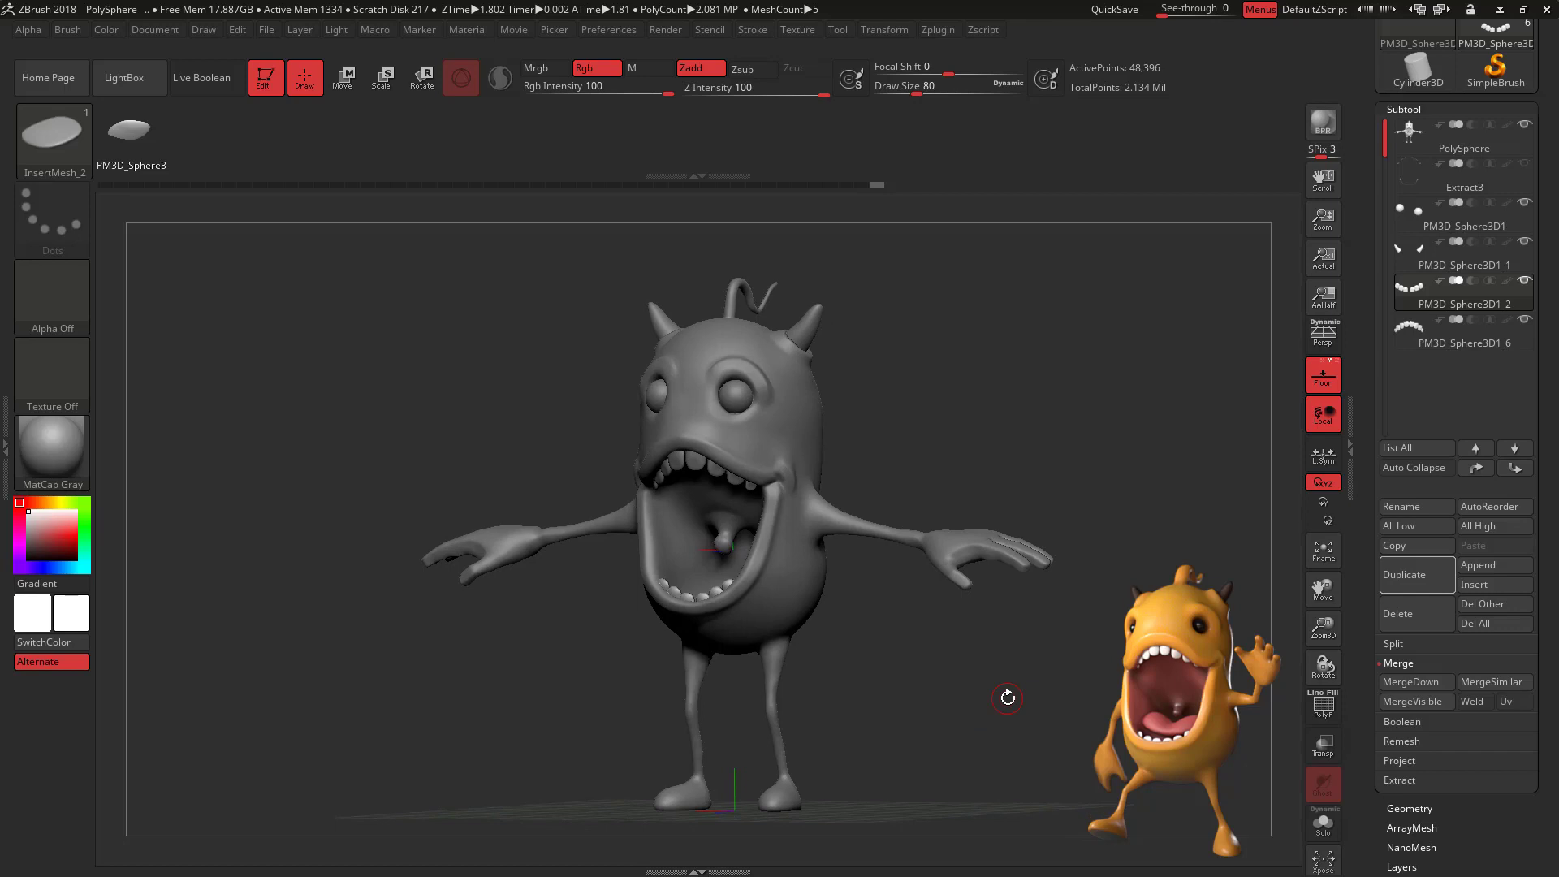